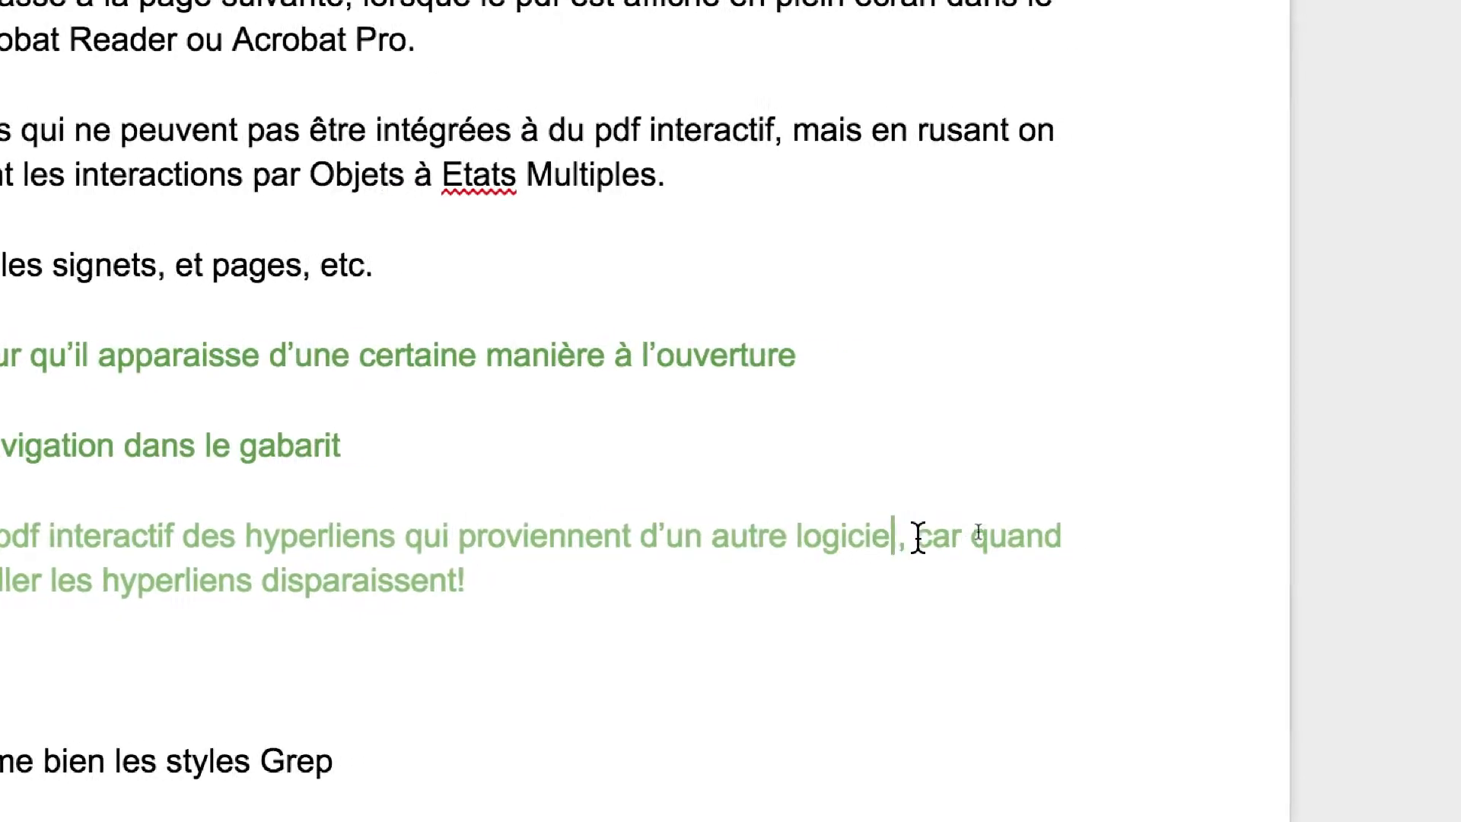
Add "(ou site web)" after "logiciel" in the note about recovering hyperlinks in an interactive PDF
click(986, 530)
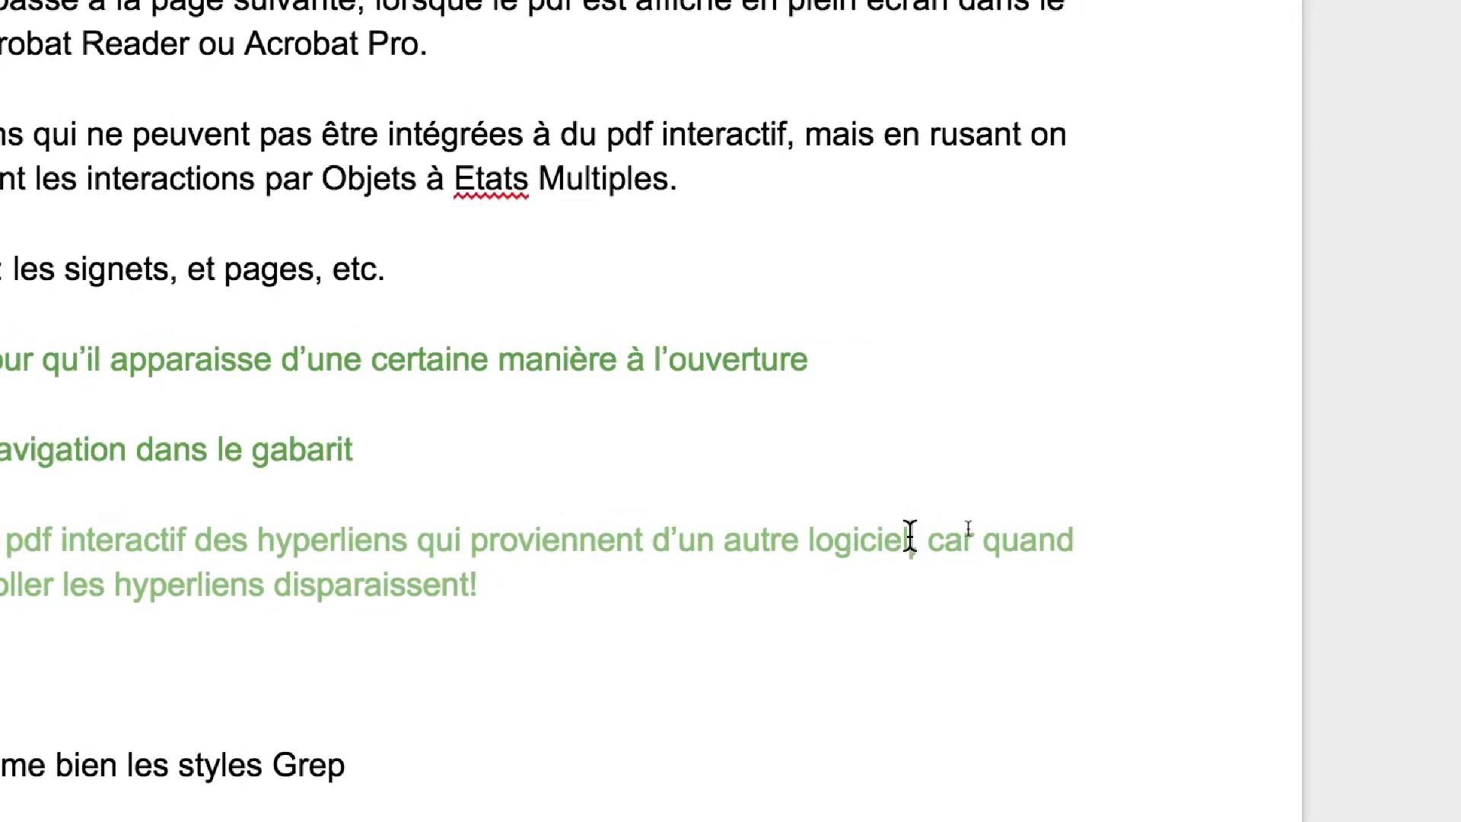
text(()
text(ou site)
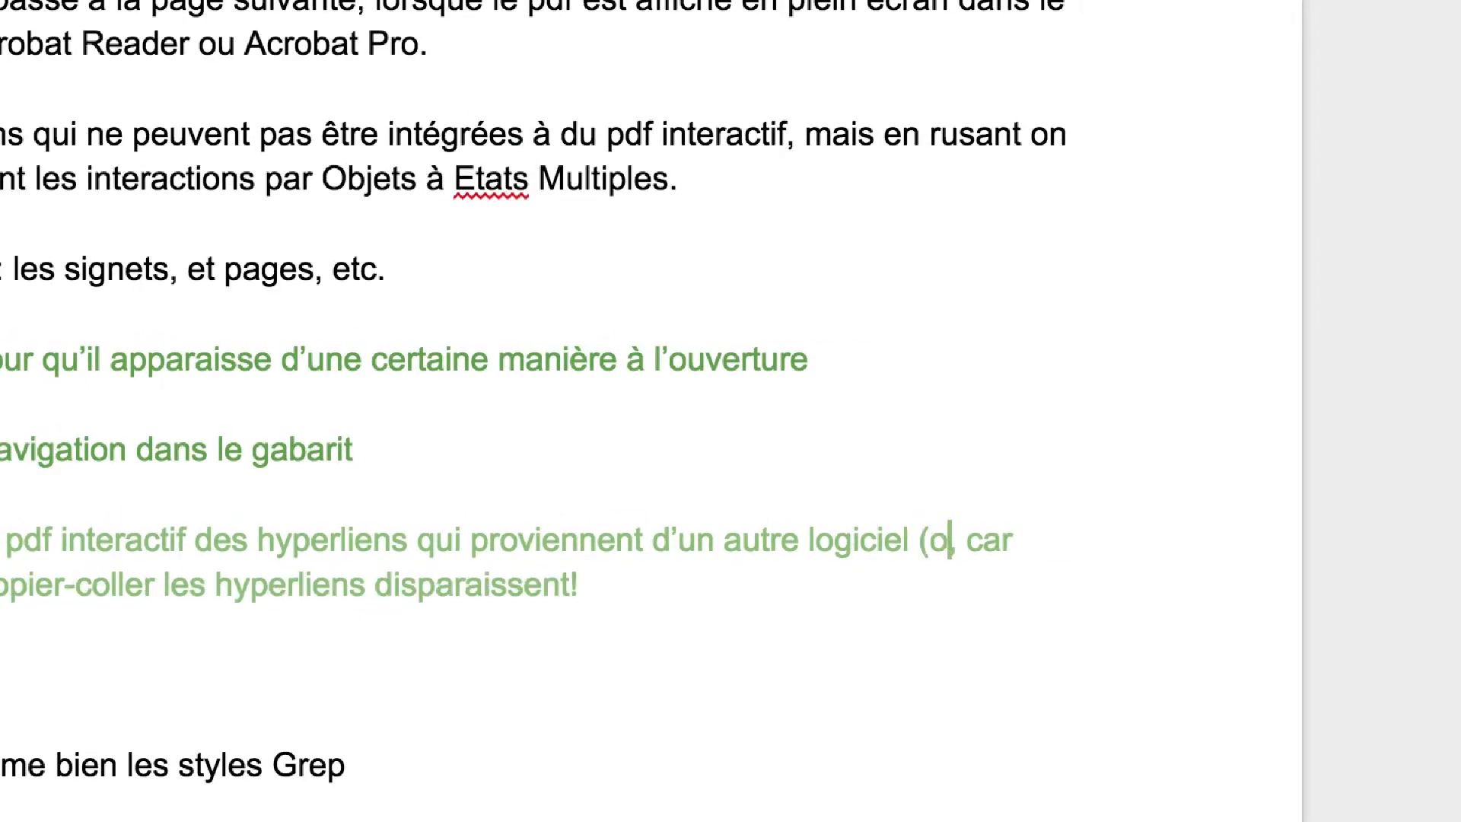
text(b))
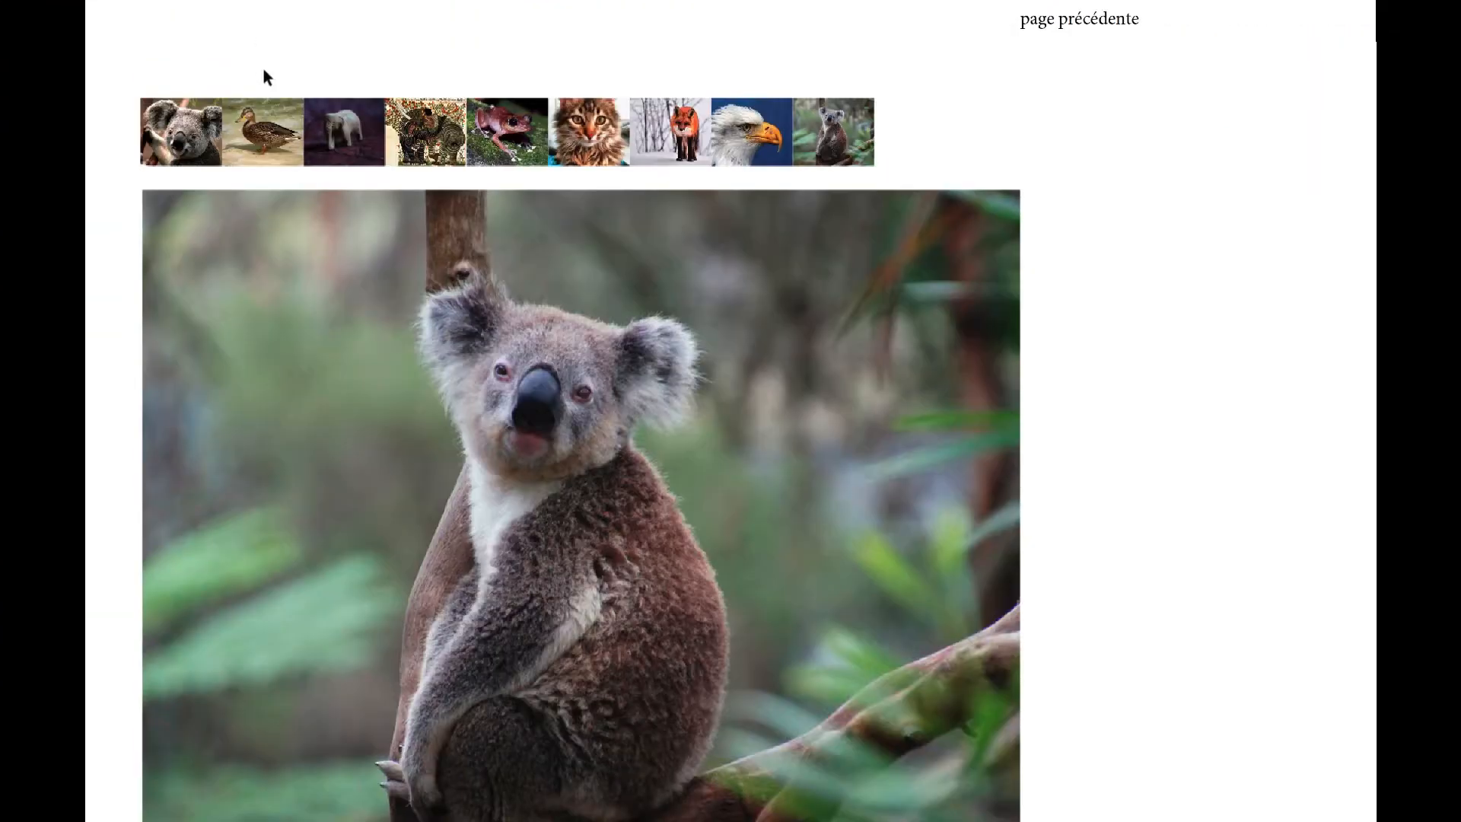
Close the full-screen koala PDF and switch to Firefox
key(super+w)
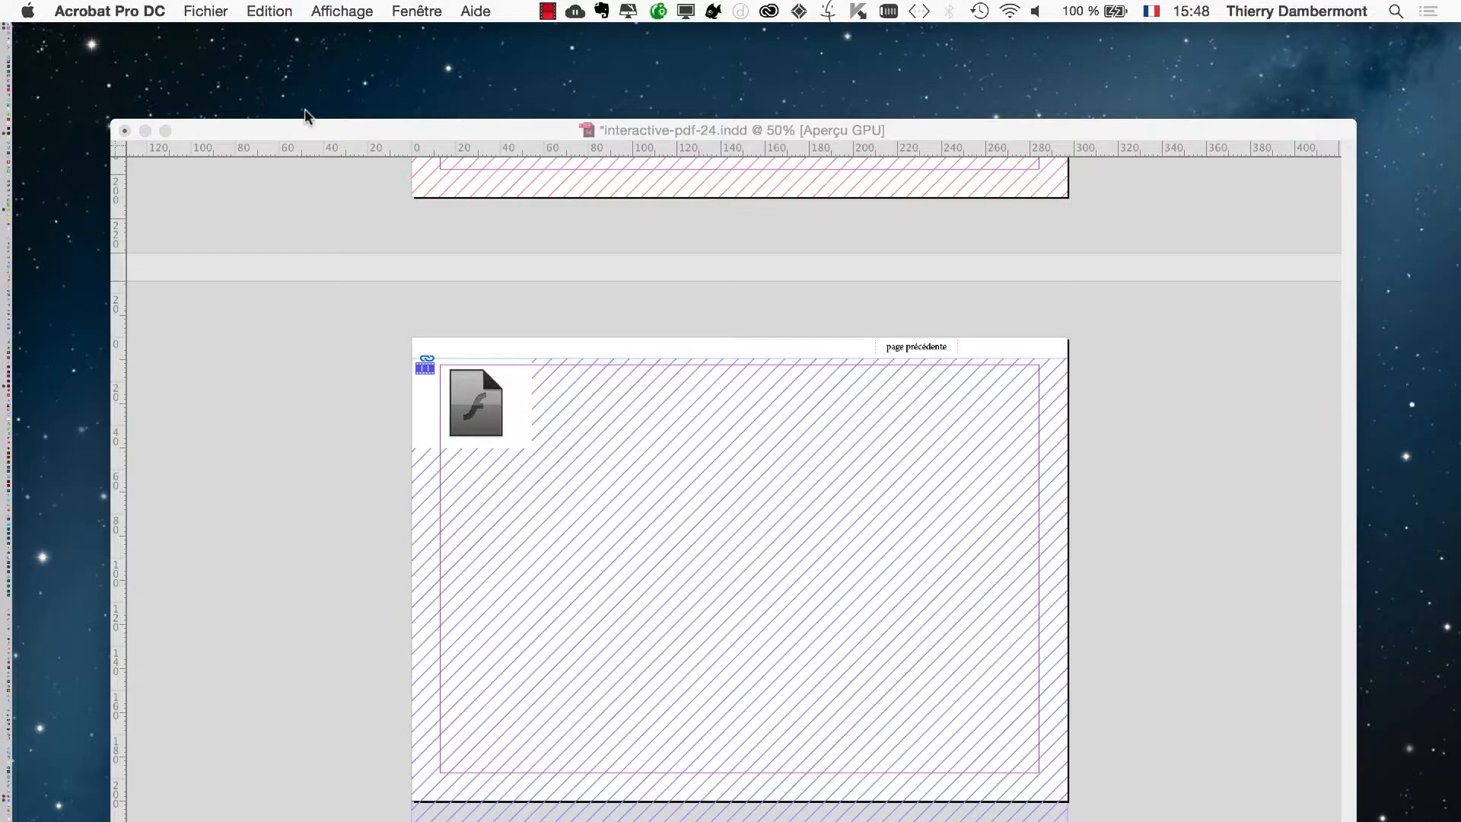
click(316, 126)
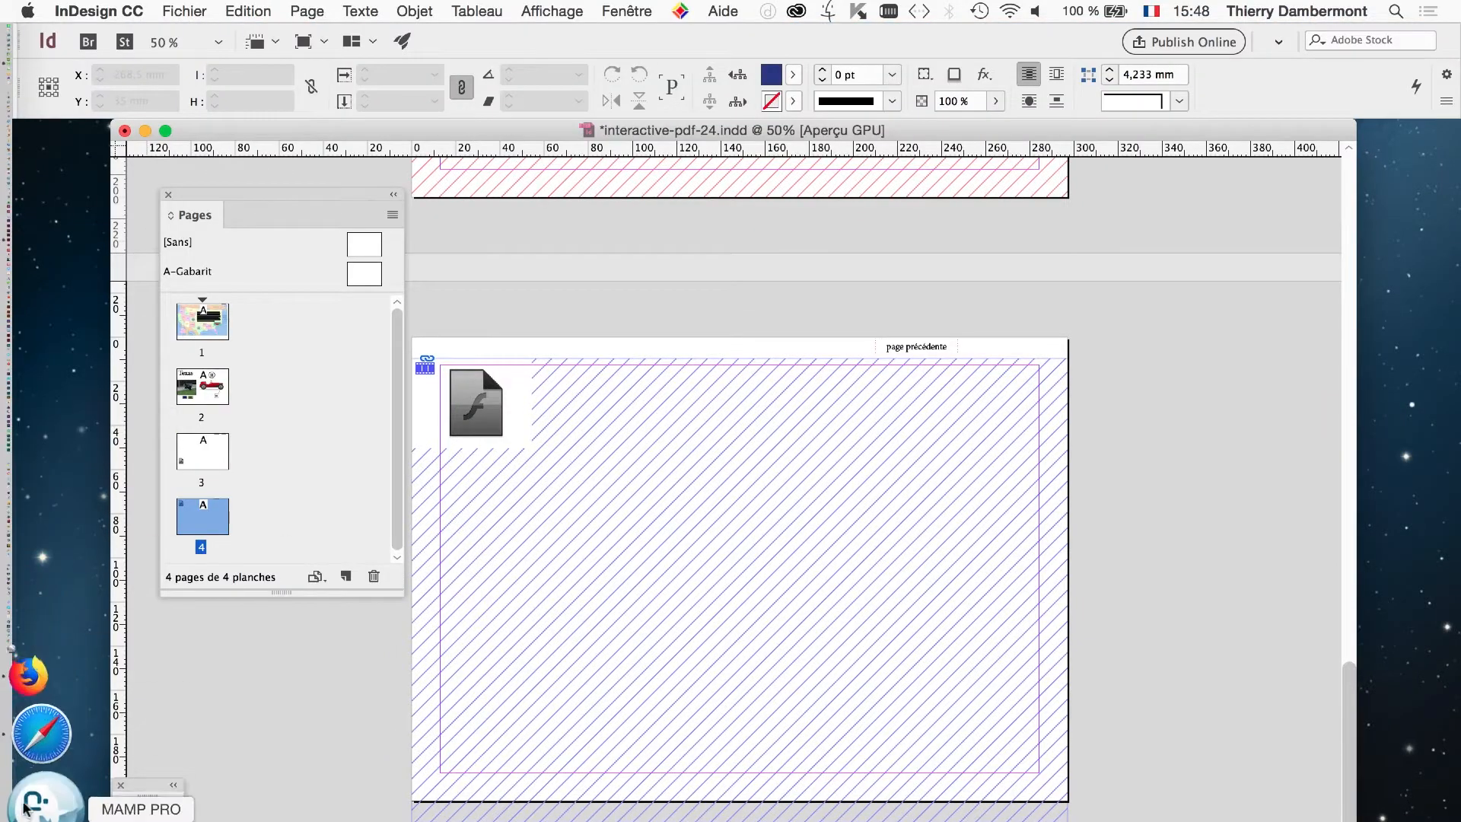
click(30, 798)
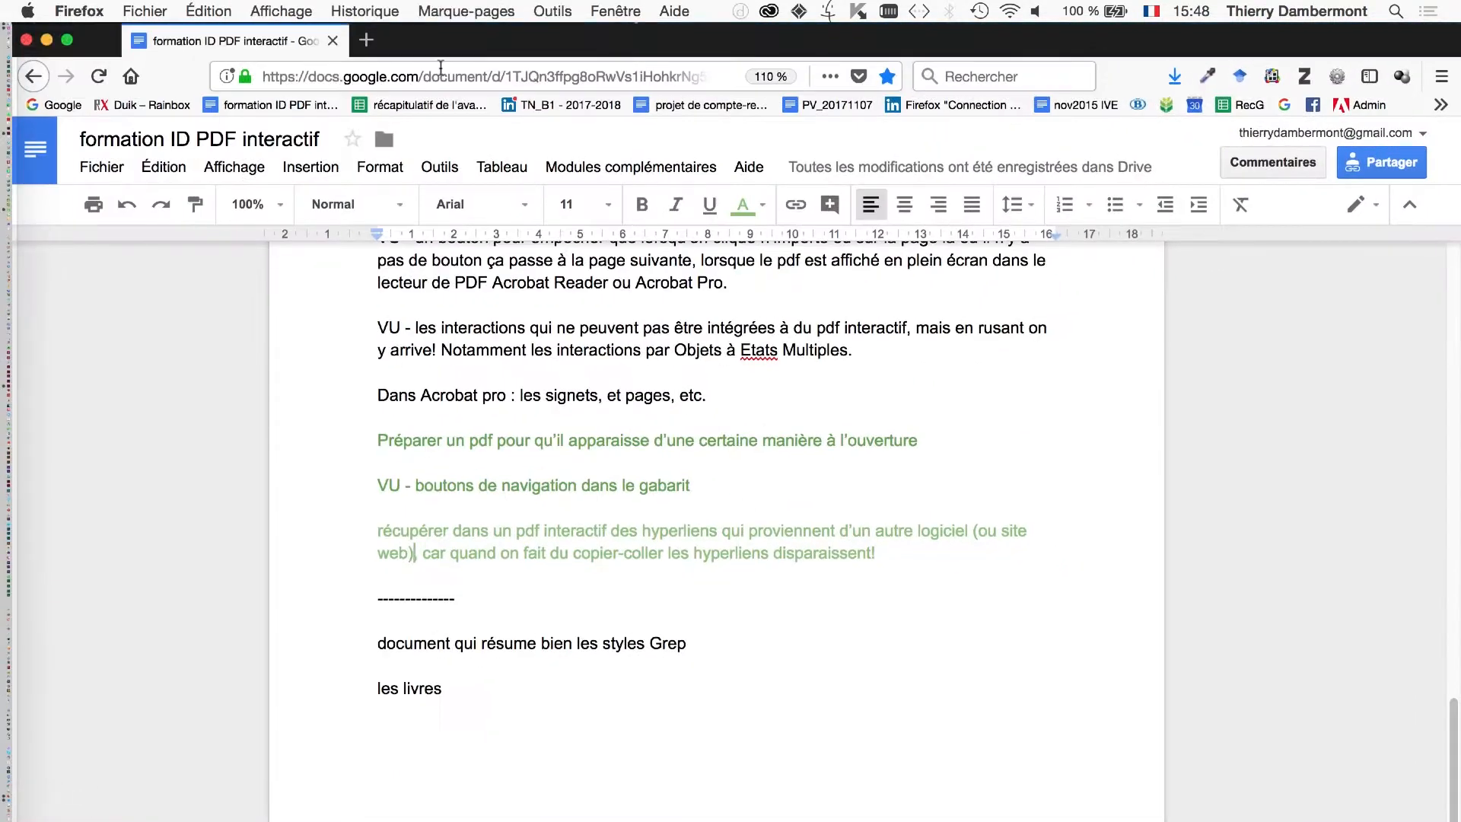
Search the web for "wikipedia koala" in a new tab and open the French Wikipédia article on the koala
click(368, 41)
click(1004, 76)
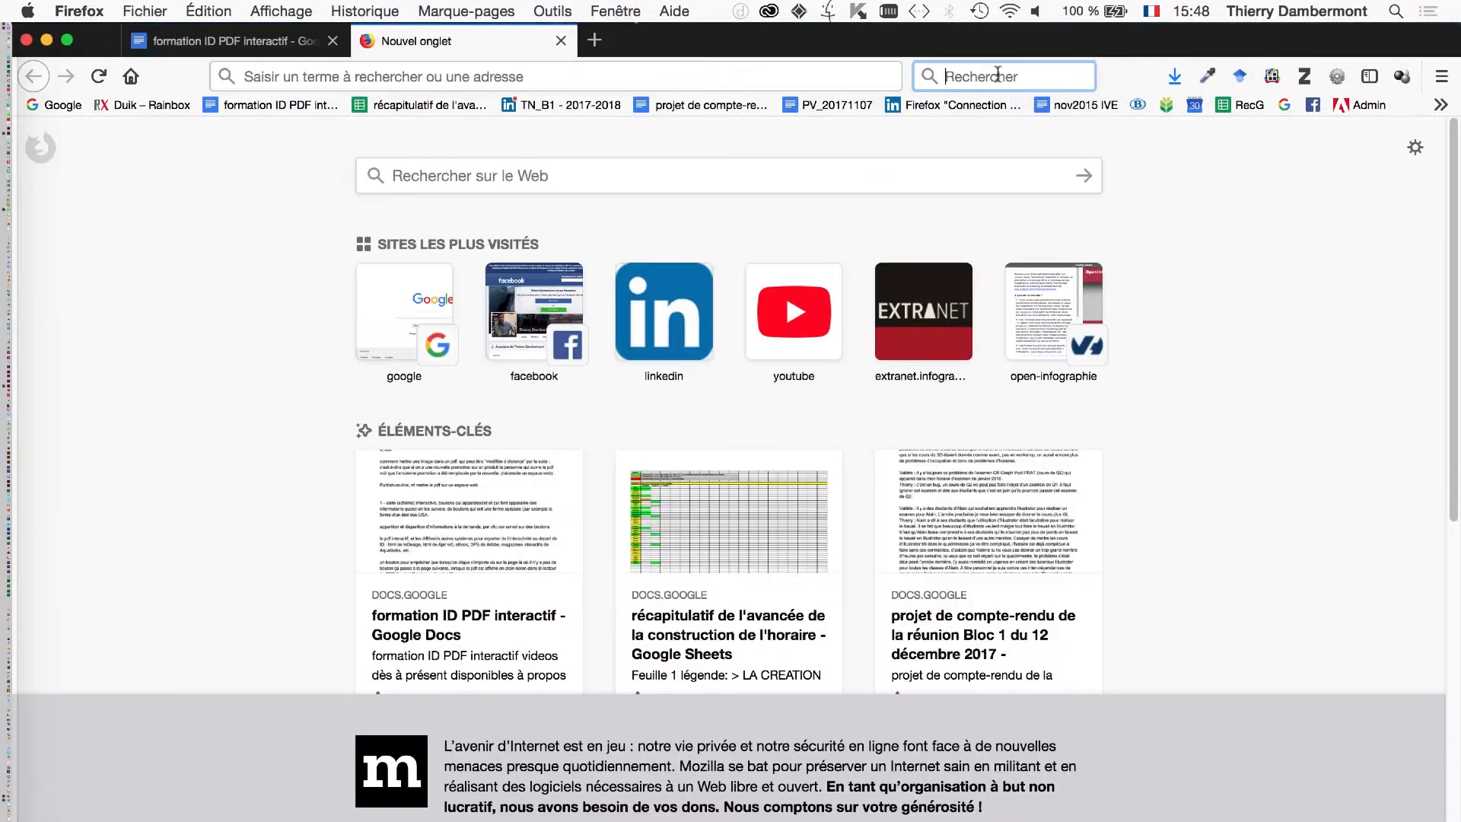
text(wikipedia koala)
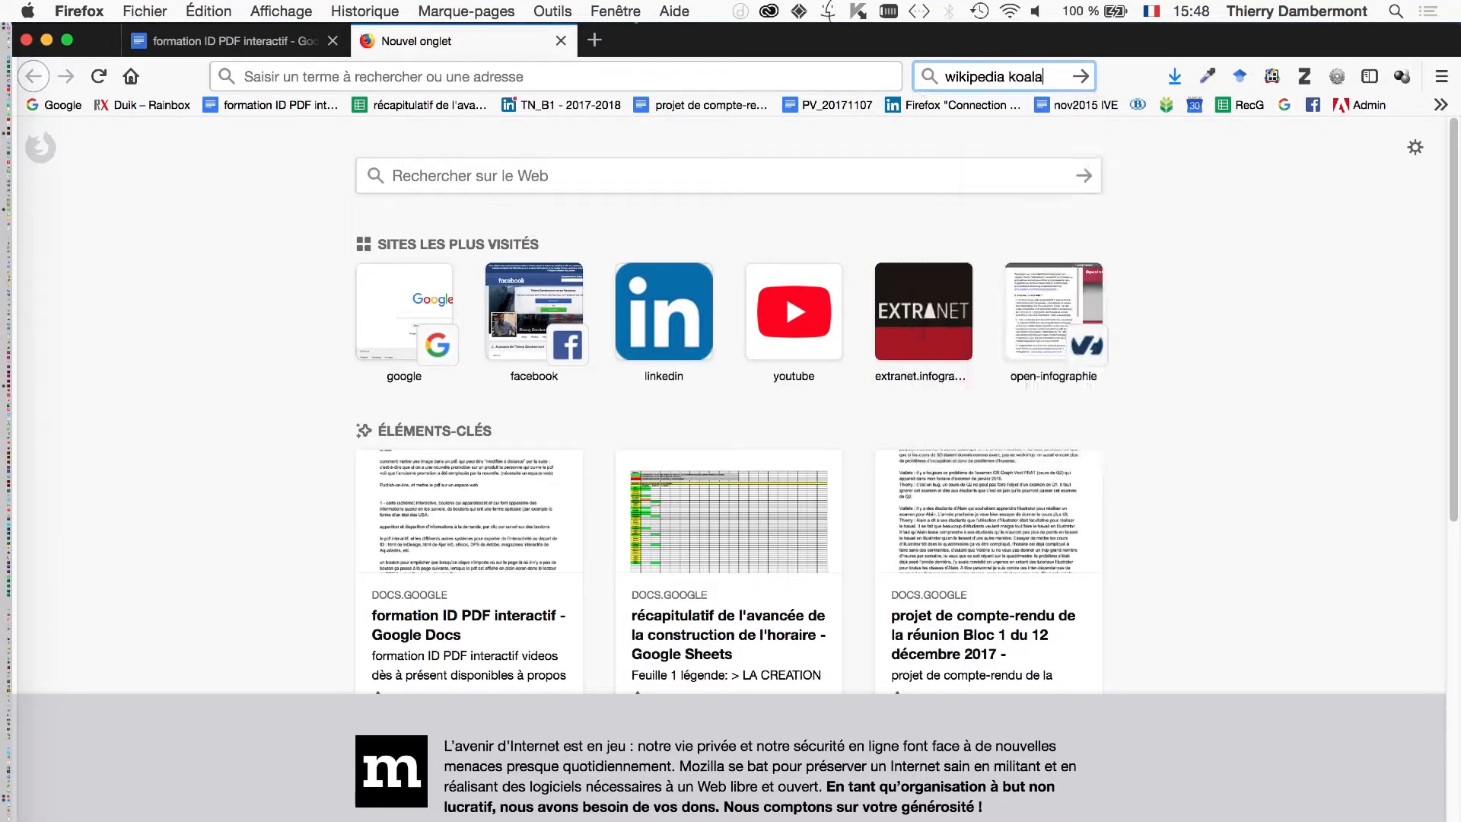
key(Return)
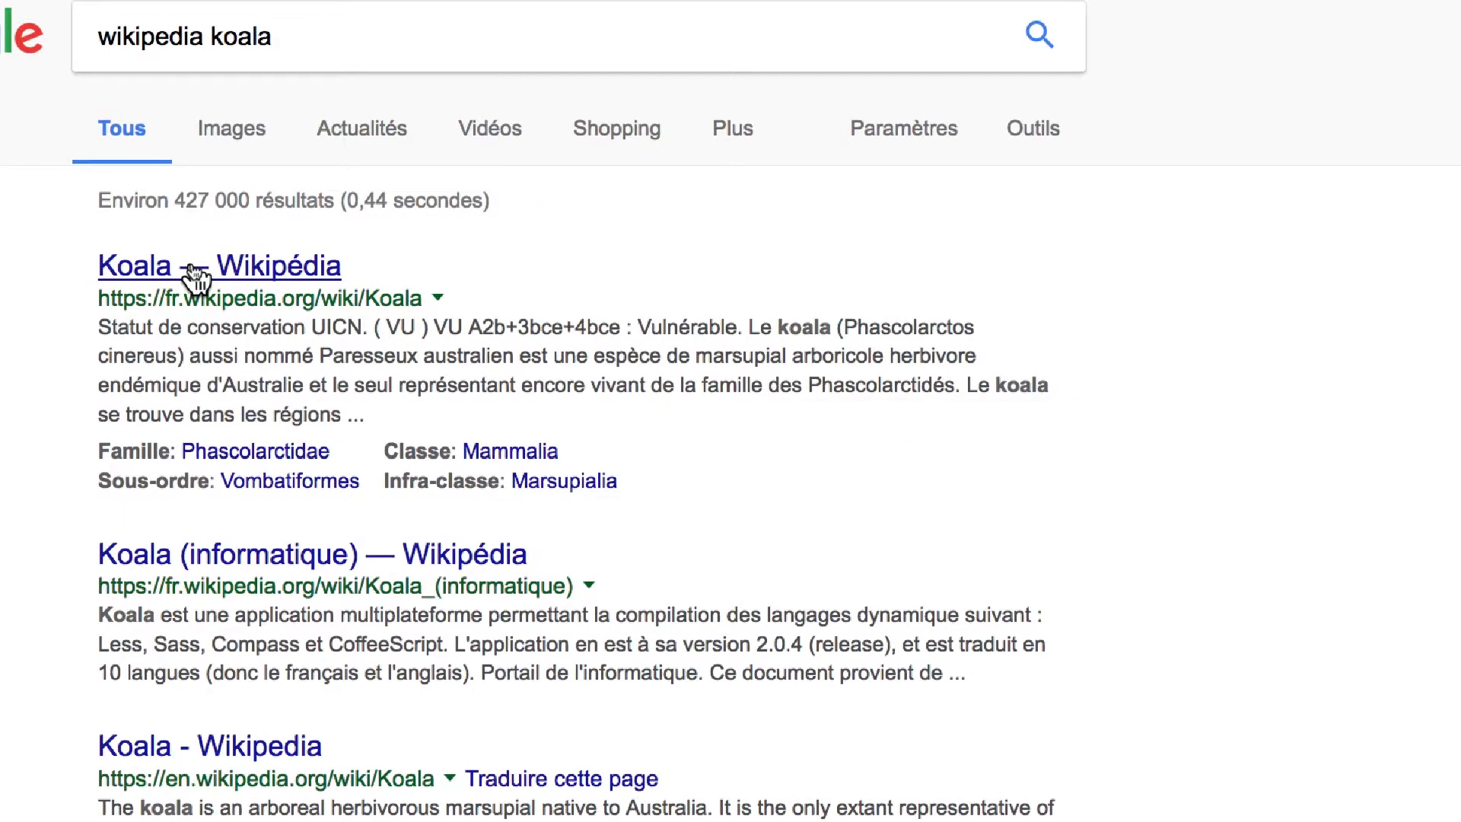
click(235, 274)
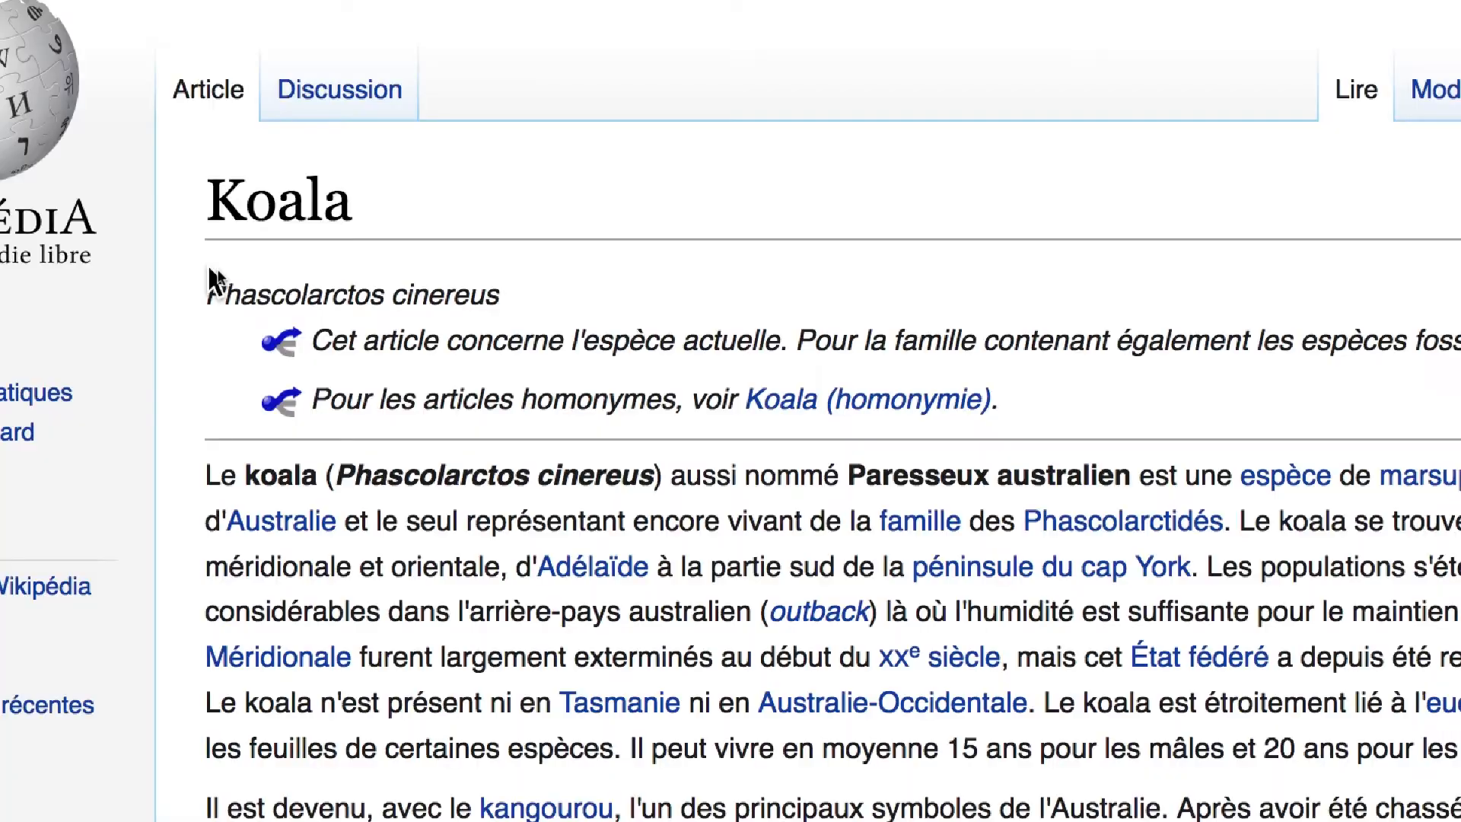
Copy the article's opening sentence with its links, from "Le koala" through "Phascolarctidés."
scroll(745, 528, down, 3)
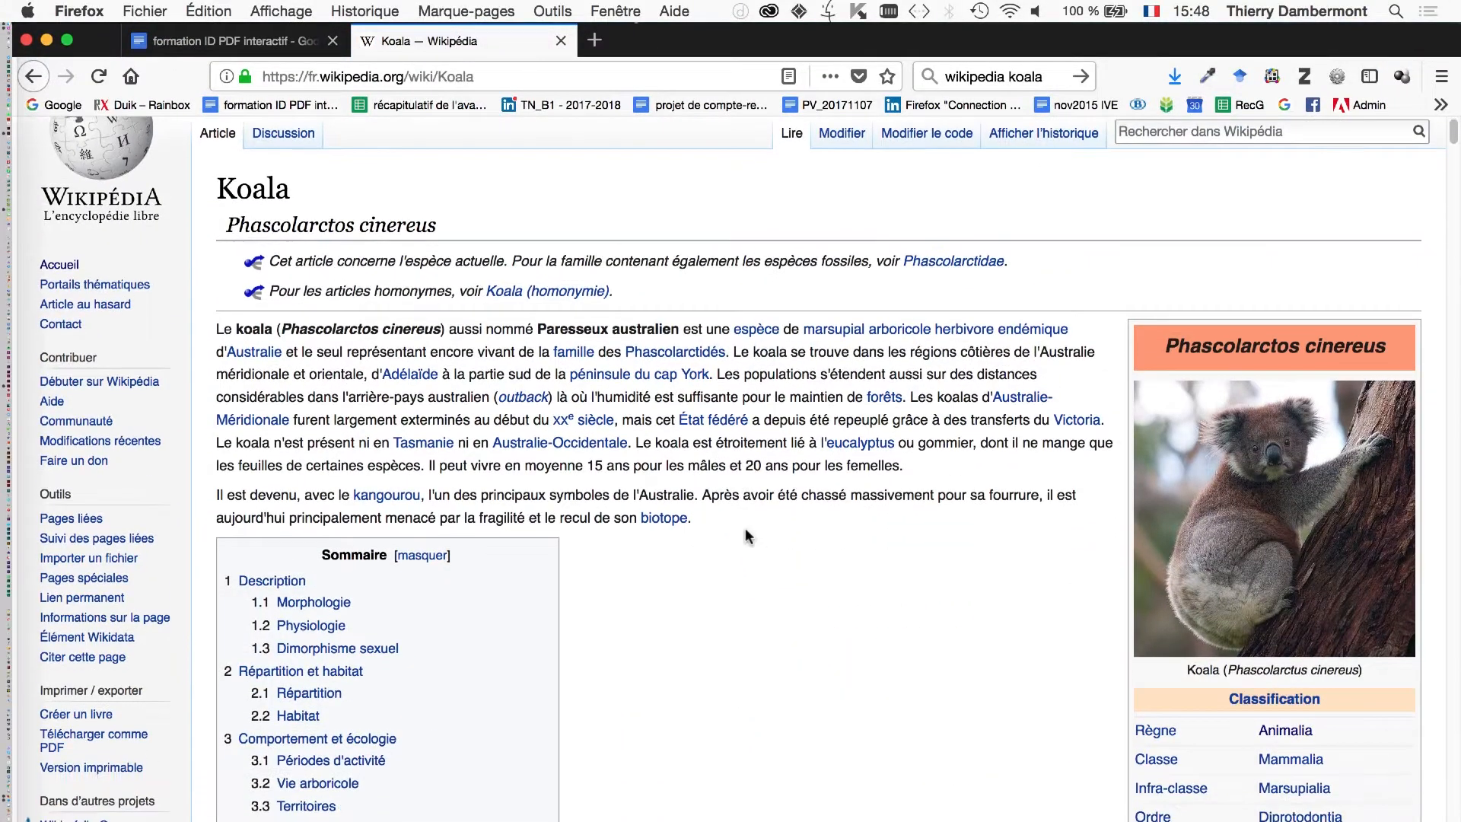
scroll(747, 522, up, 3)
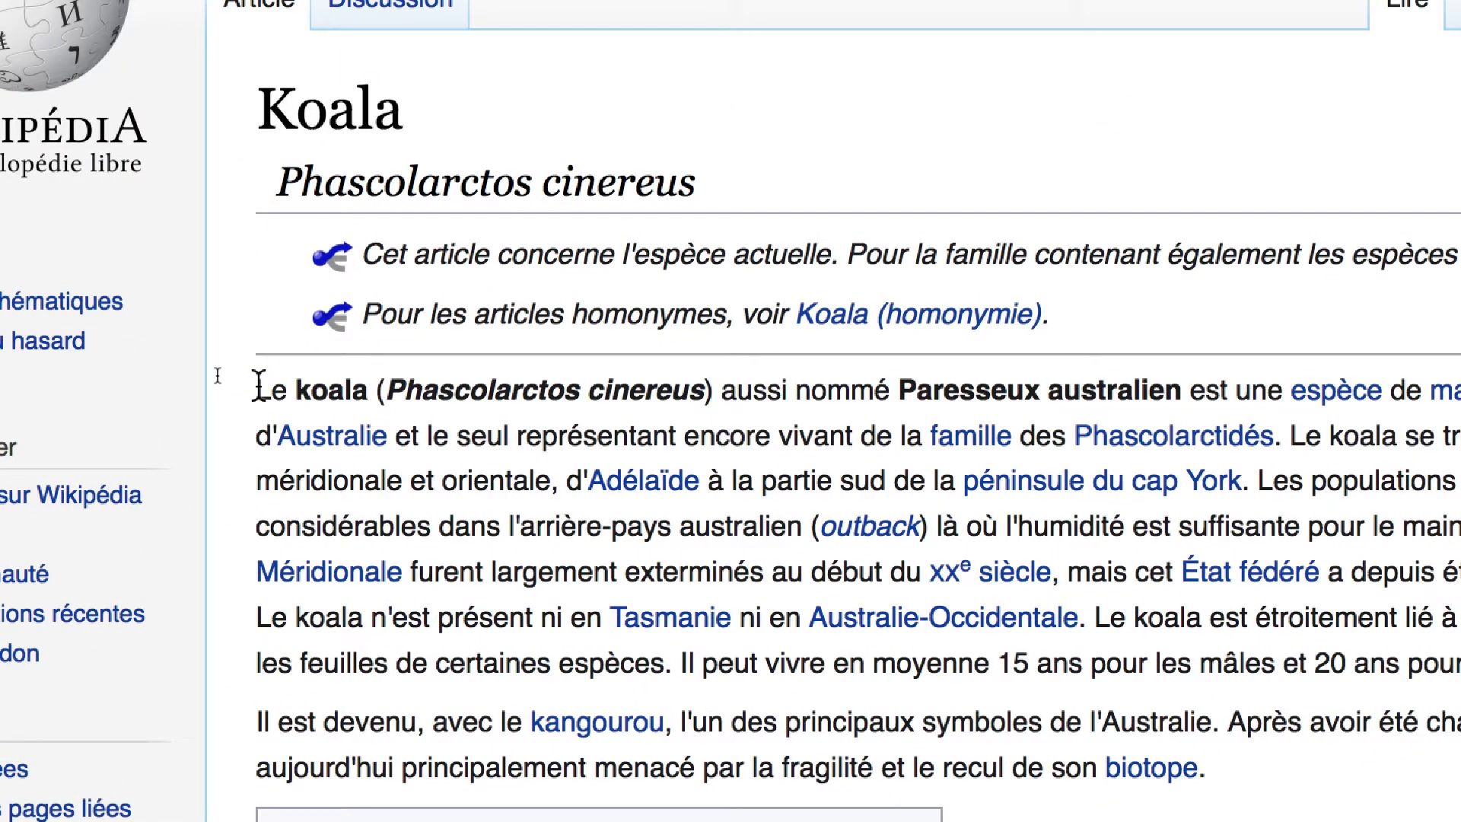
drag(257, 389, 1190, 441)
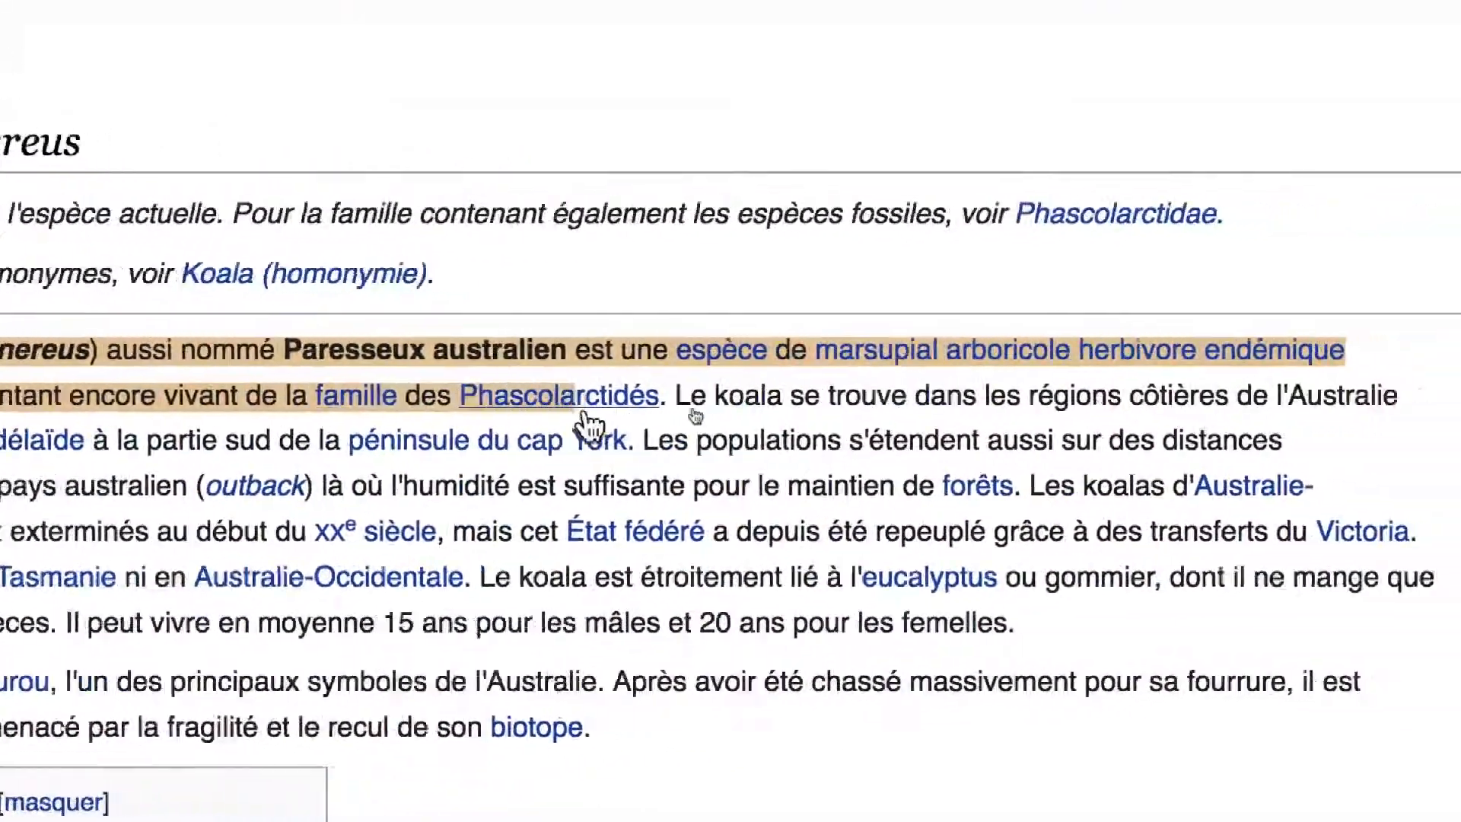
drag(583, 415, 663, 403)
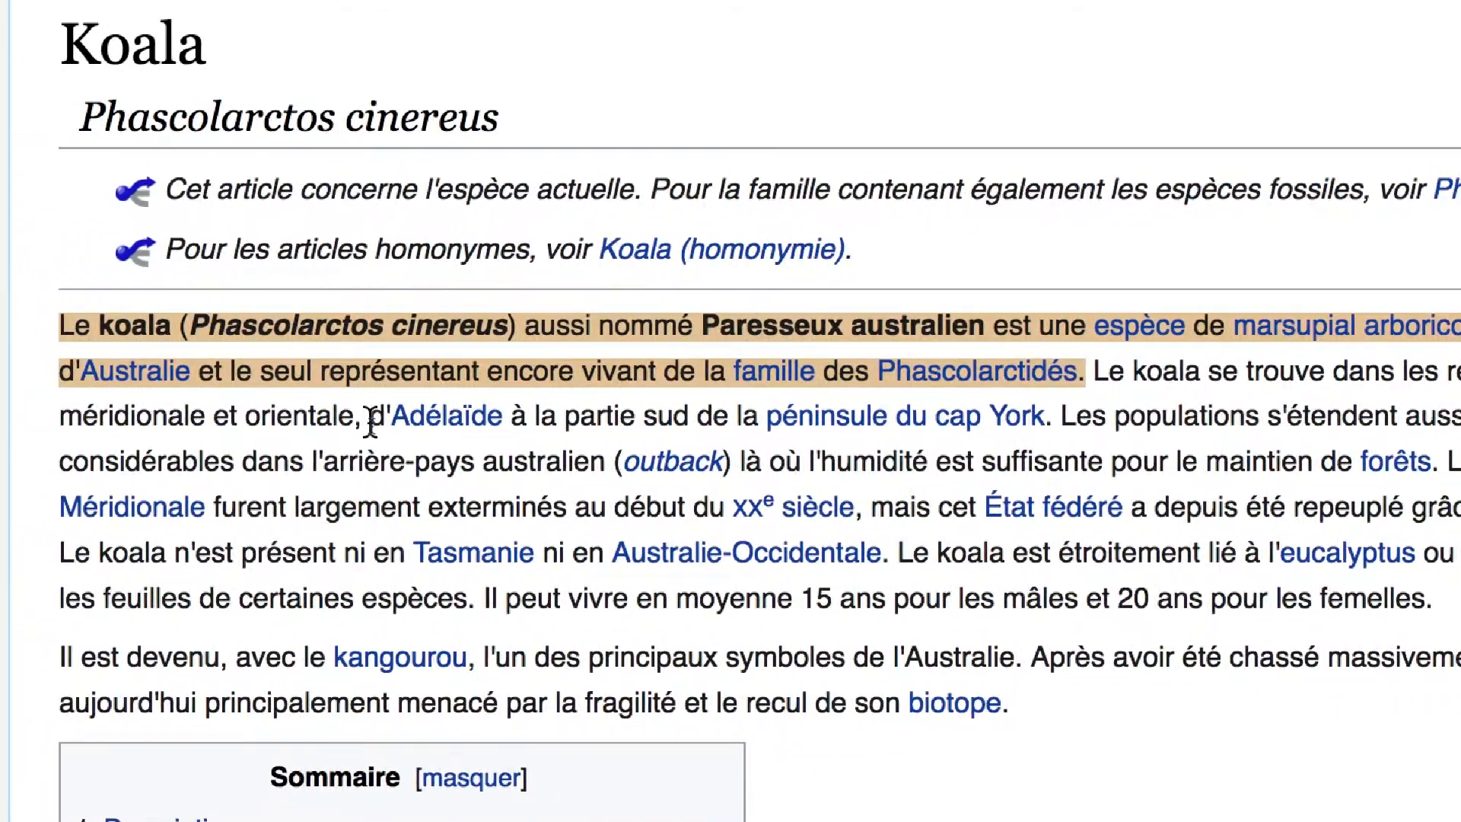
mouse_move(922, 432)
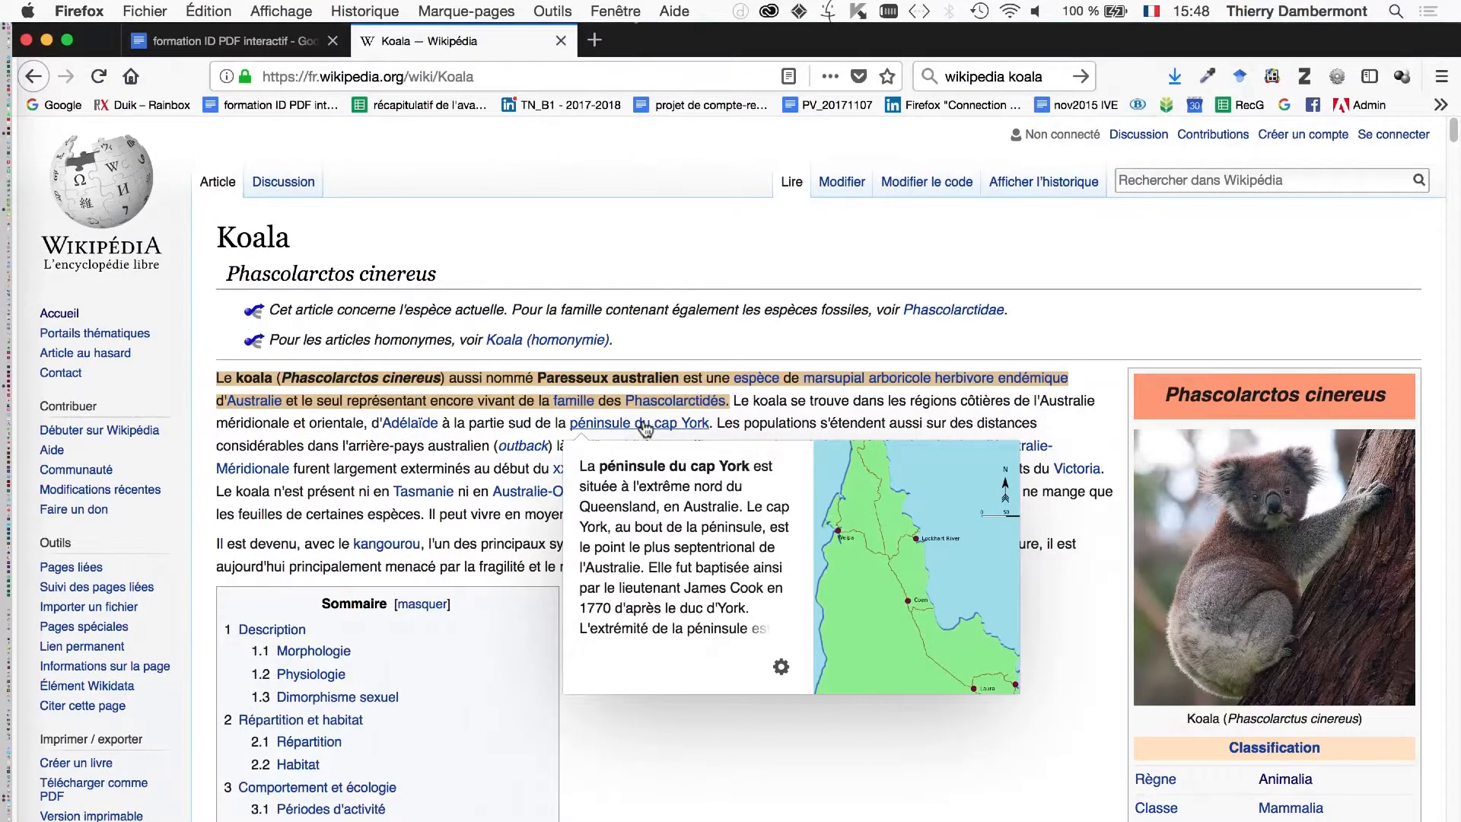
key(super+c)
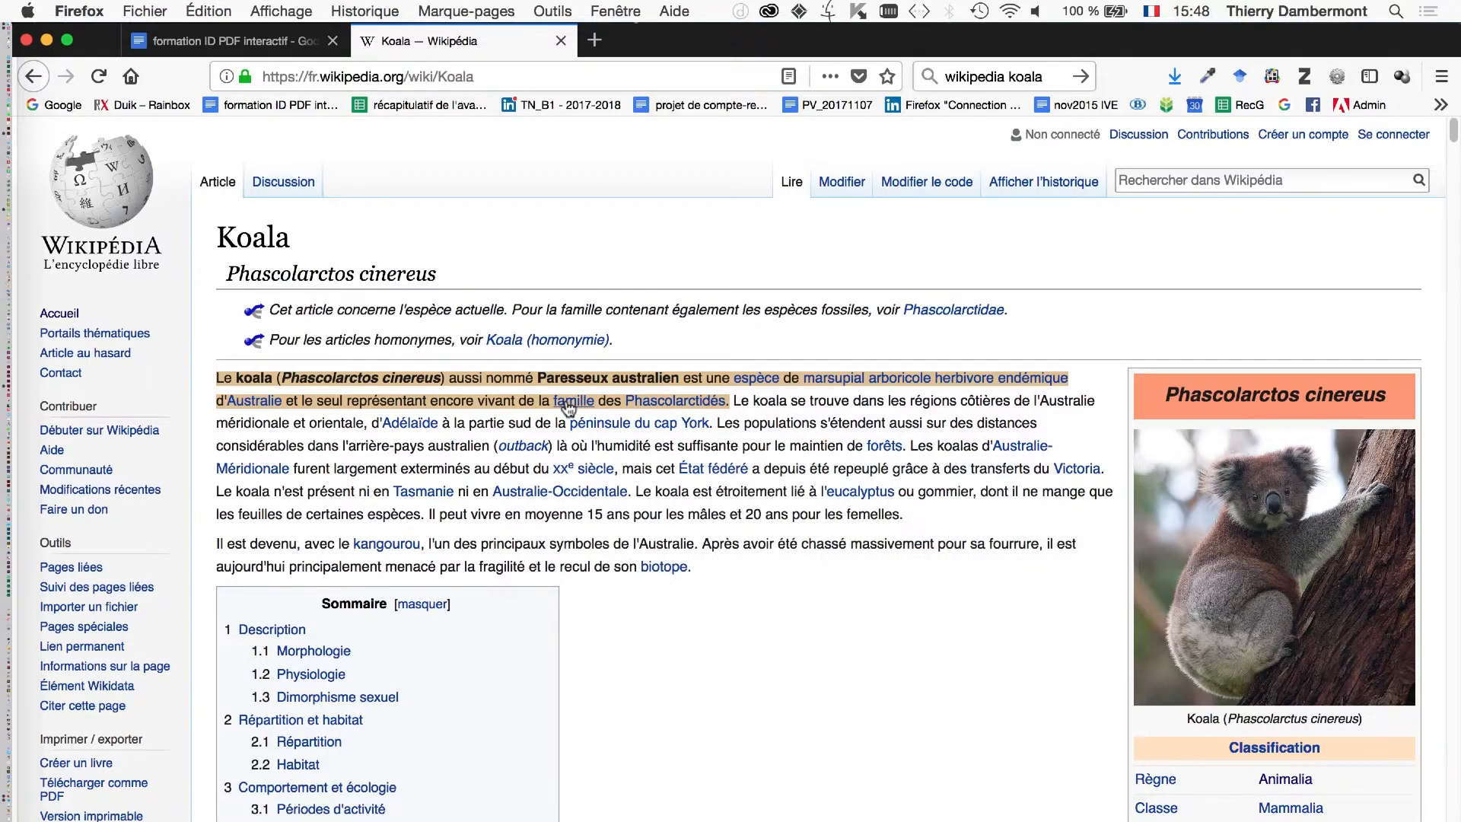
mouse_move(566, 402)
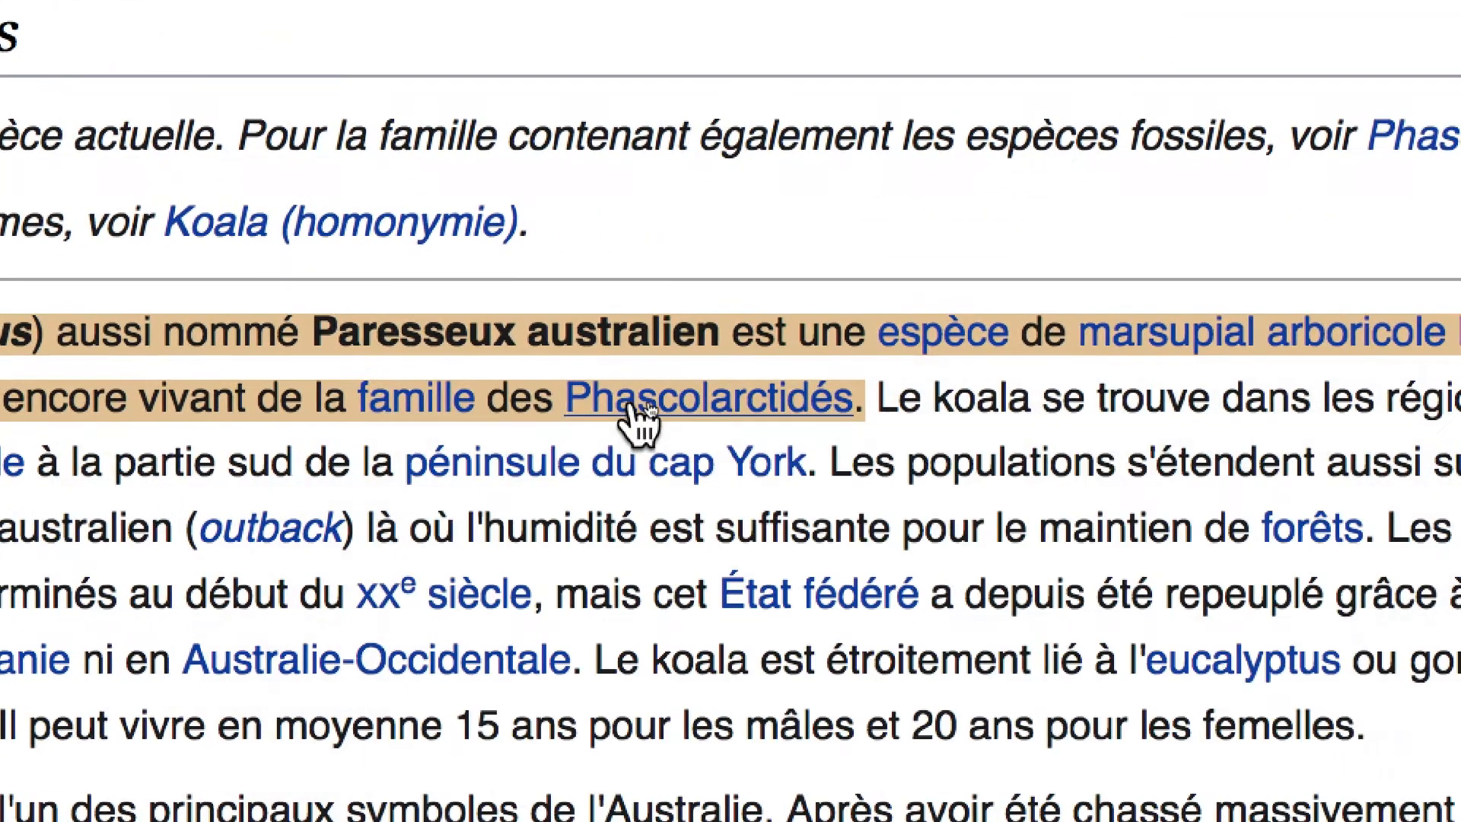
mouse_move(783, 402)
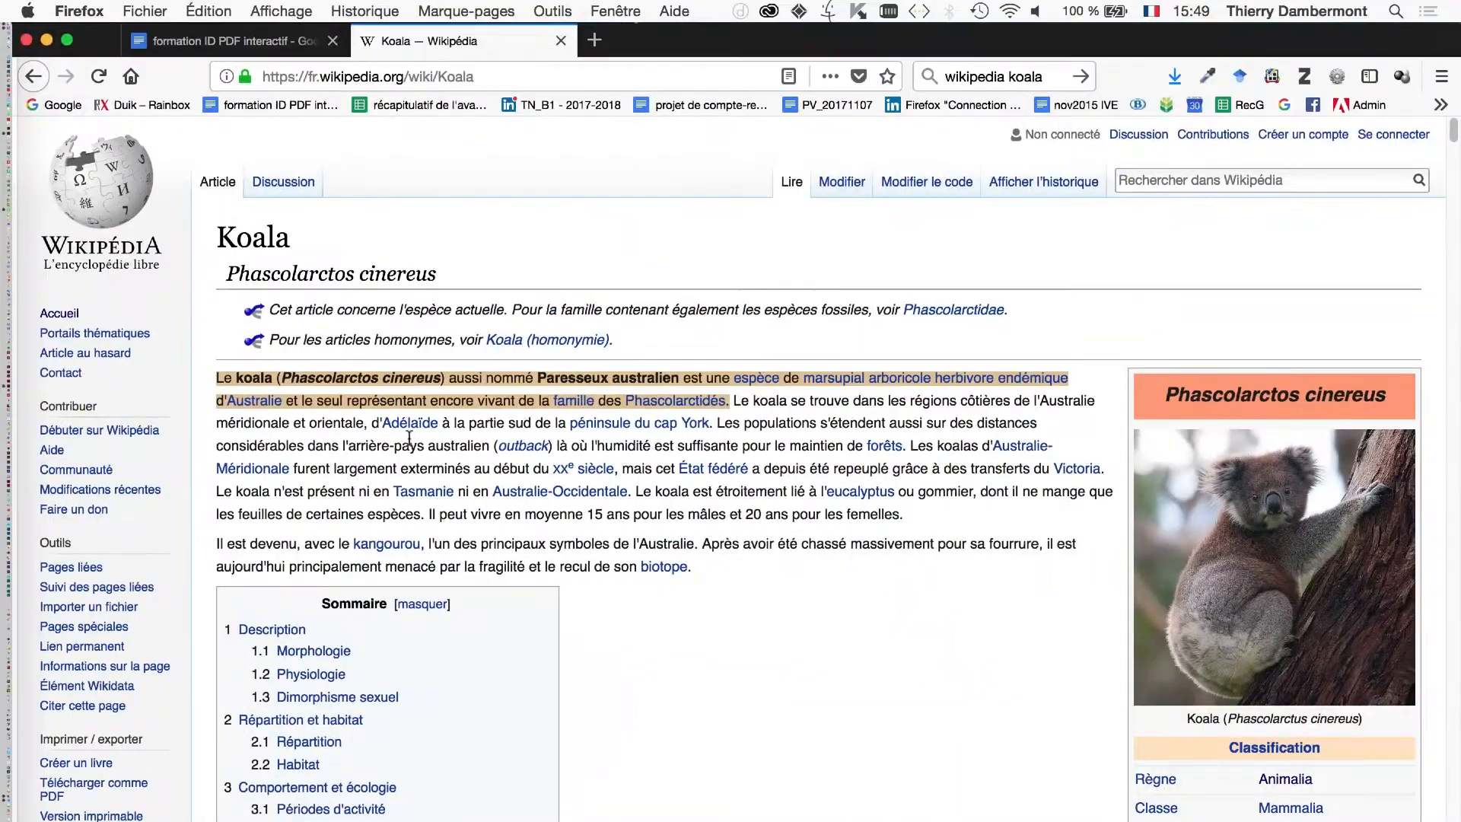
Switch to TextEdit and create a new blank document, with all other applications hidden
mouse_move(15, 281)
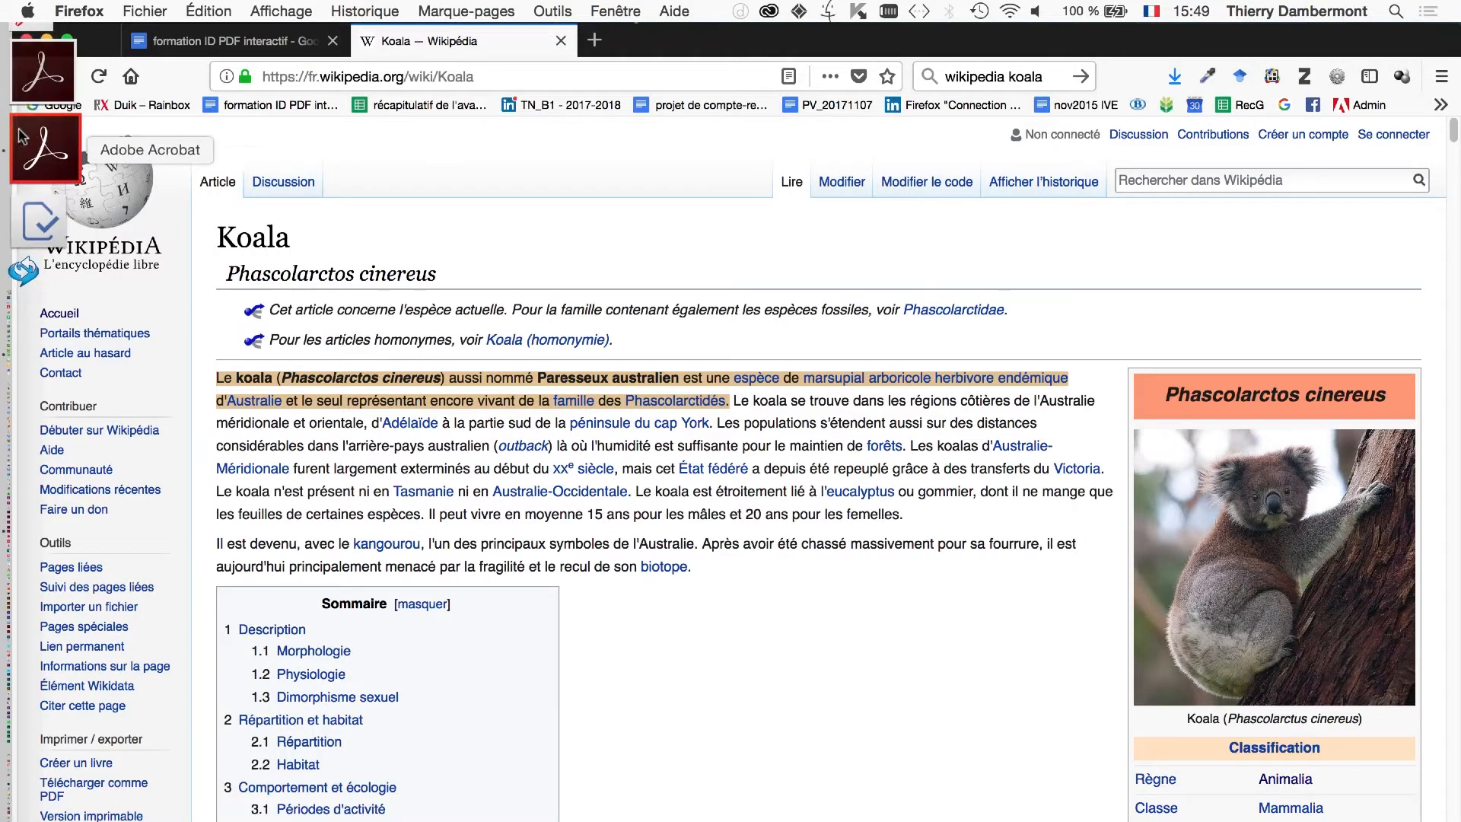
click(32, 110)
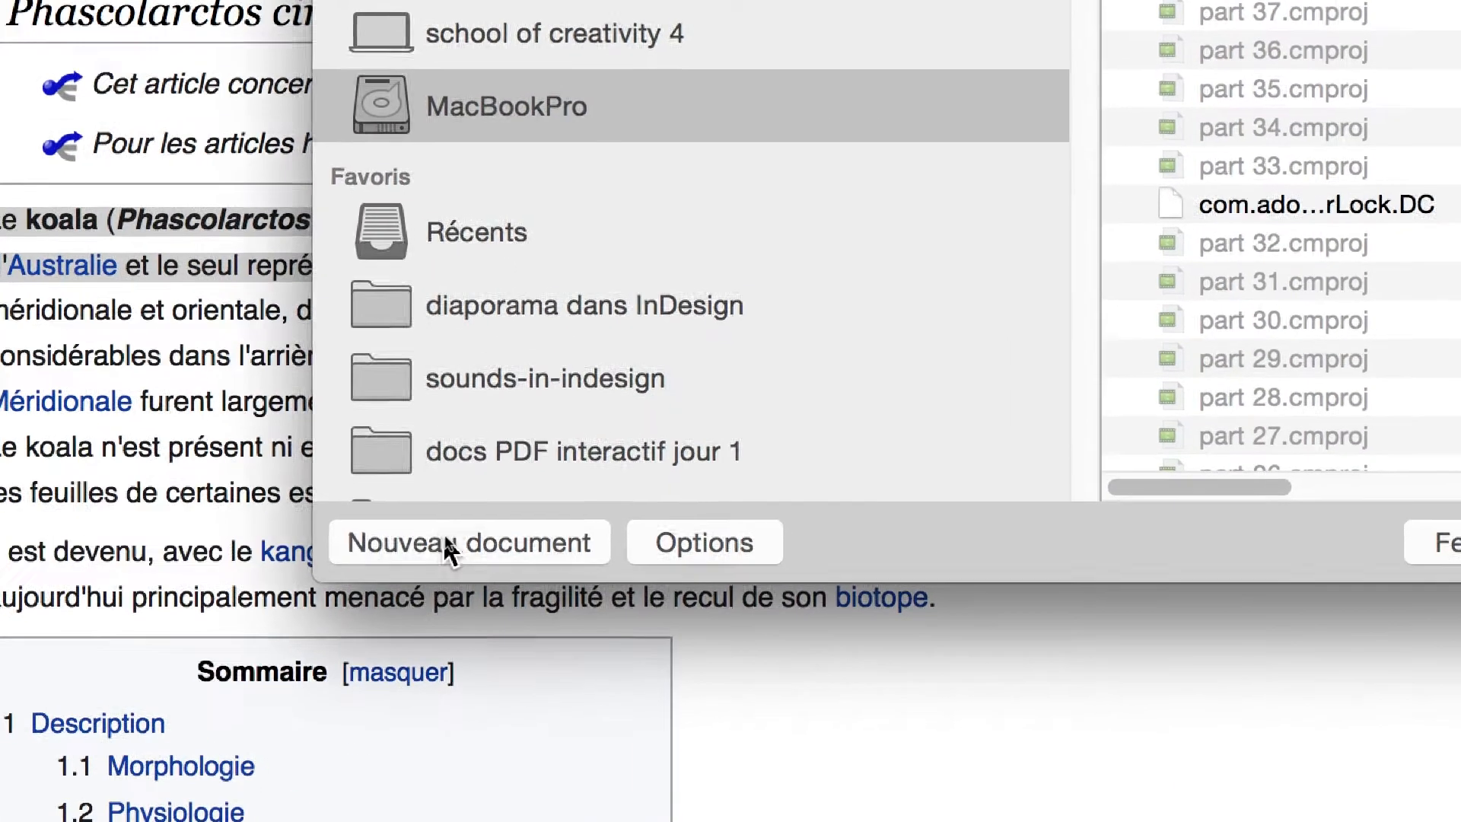
click(449, 545)
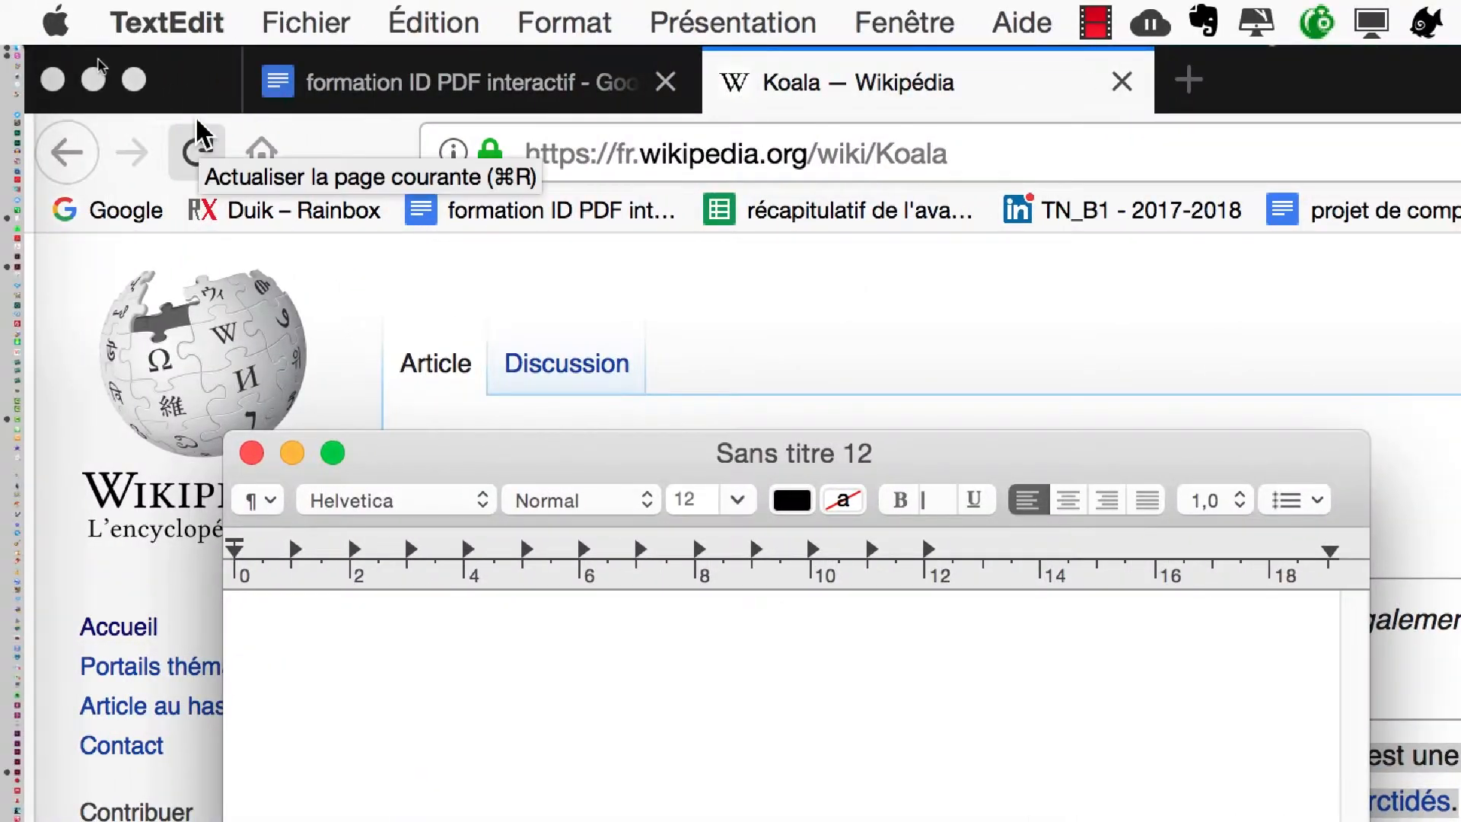
key(super+alt+h)
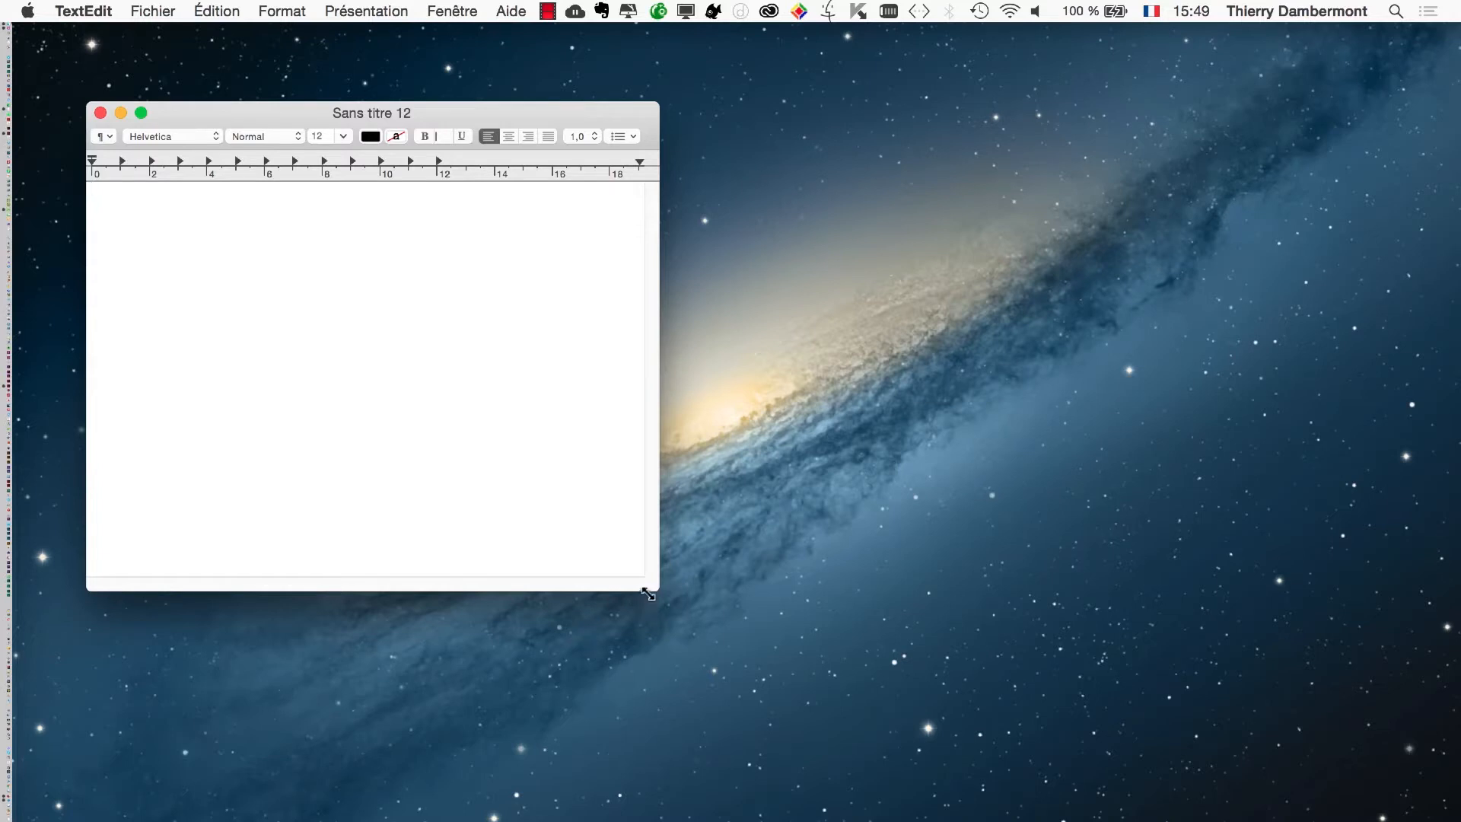
Paste the copied koala sentence into the blank document, and enlarge and reposition its window
key(super+v)
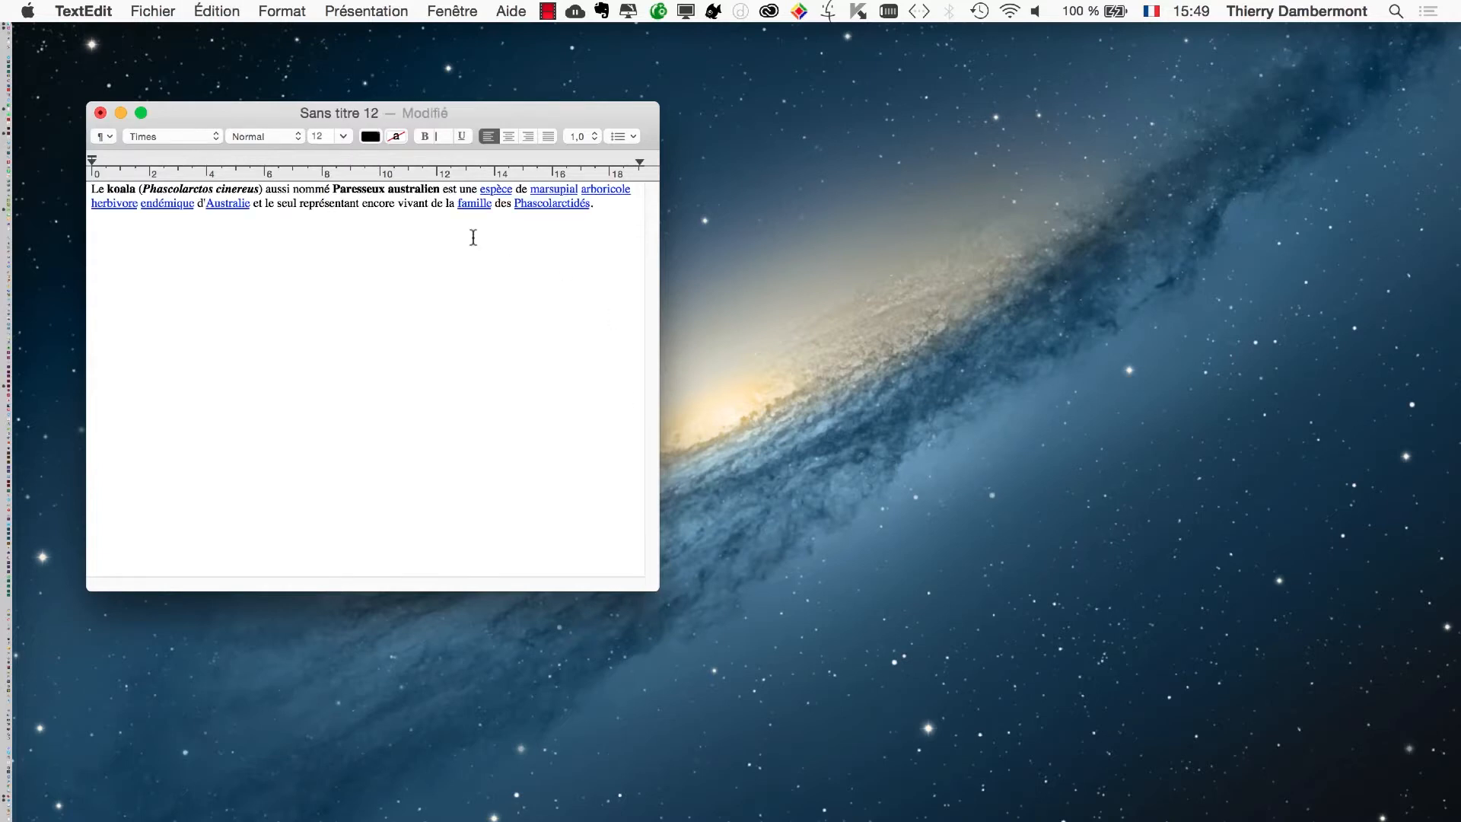
drag(664, 575, 699, 634)
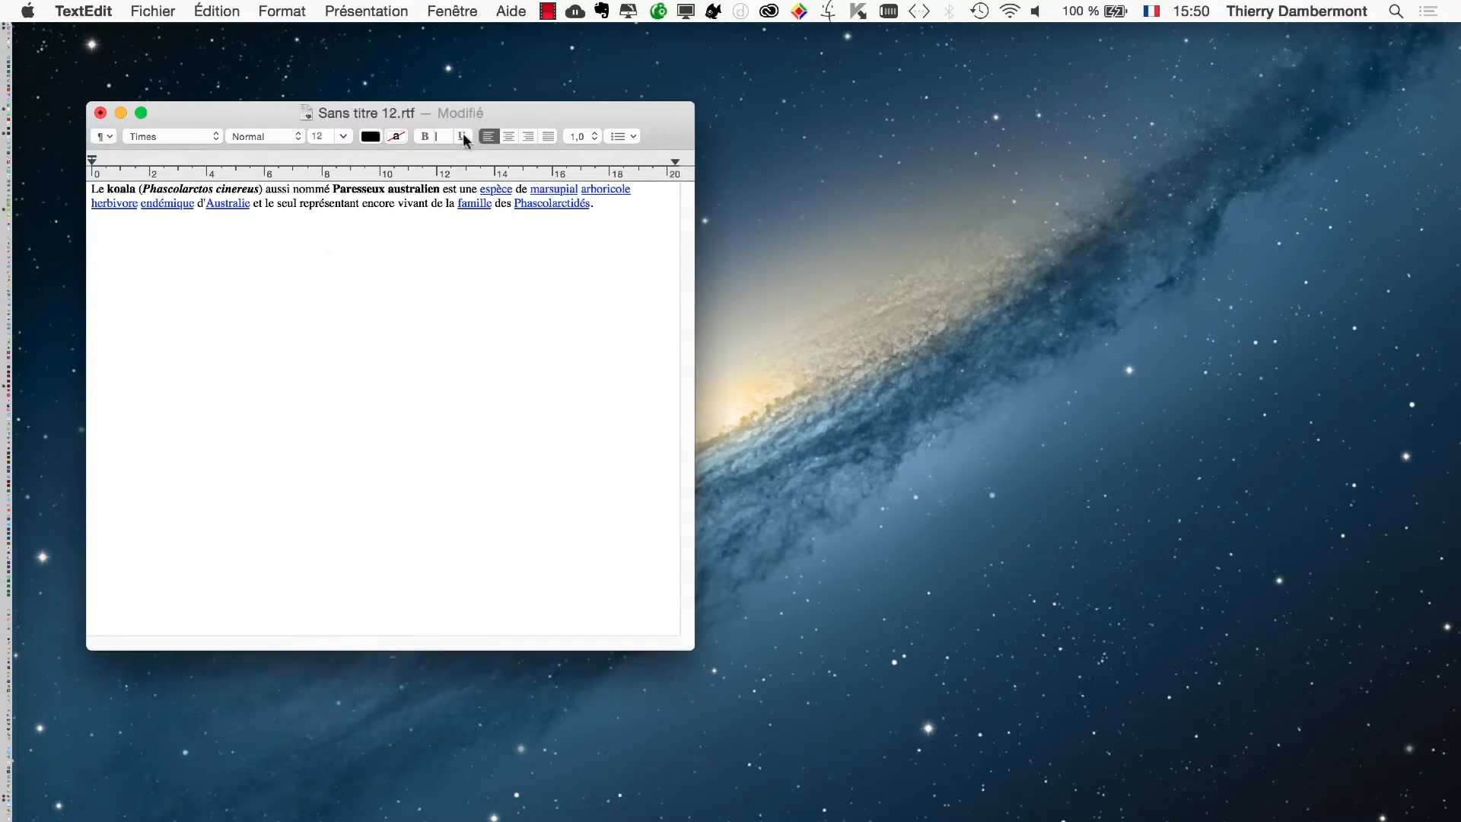
drag(325, 114, 664, 167)
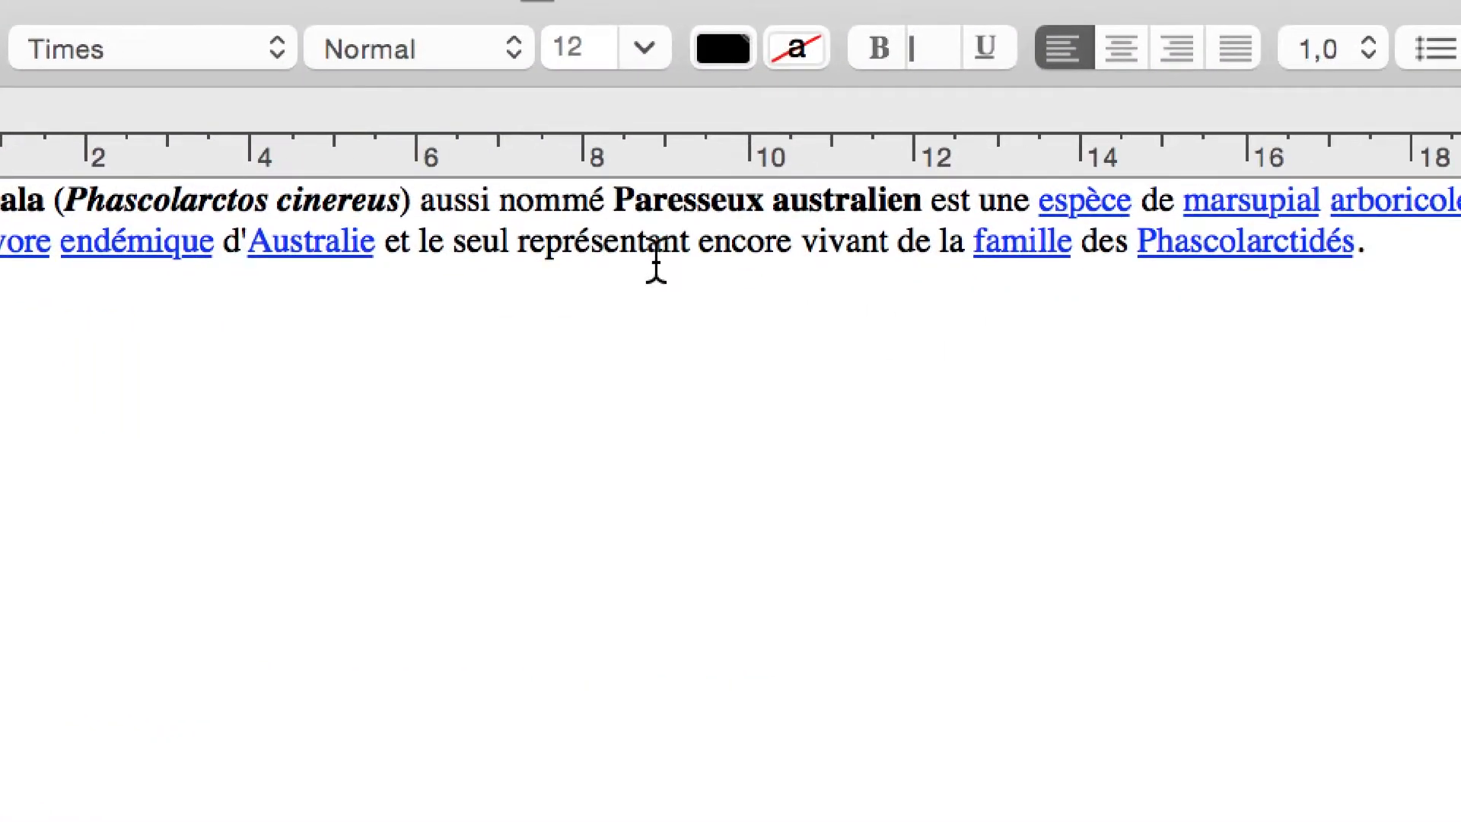
Undo the paste and paste the koala sentence again after converting the document to plain text
key(super+z)
click(362, 9)
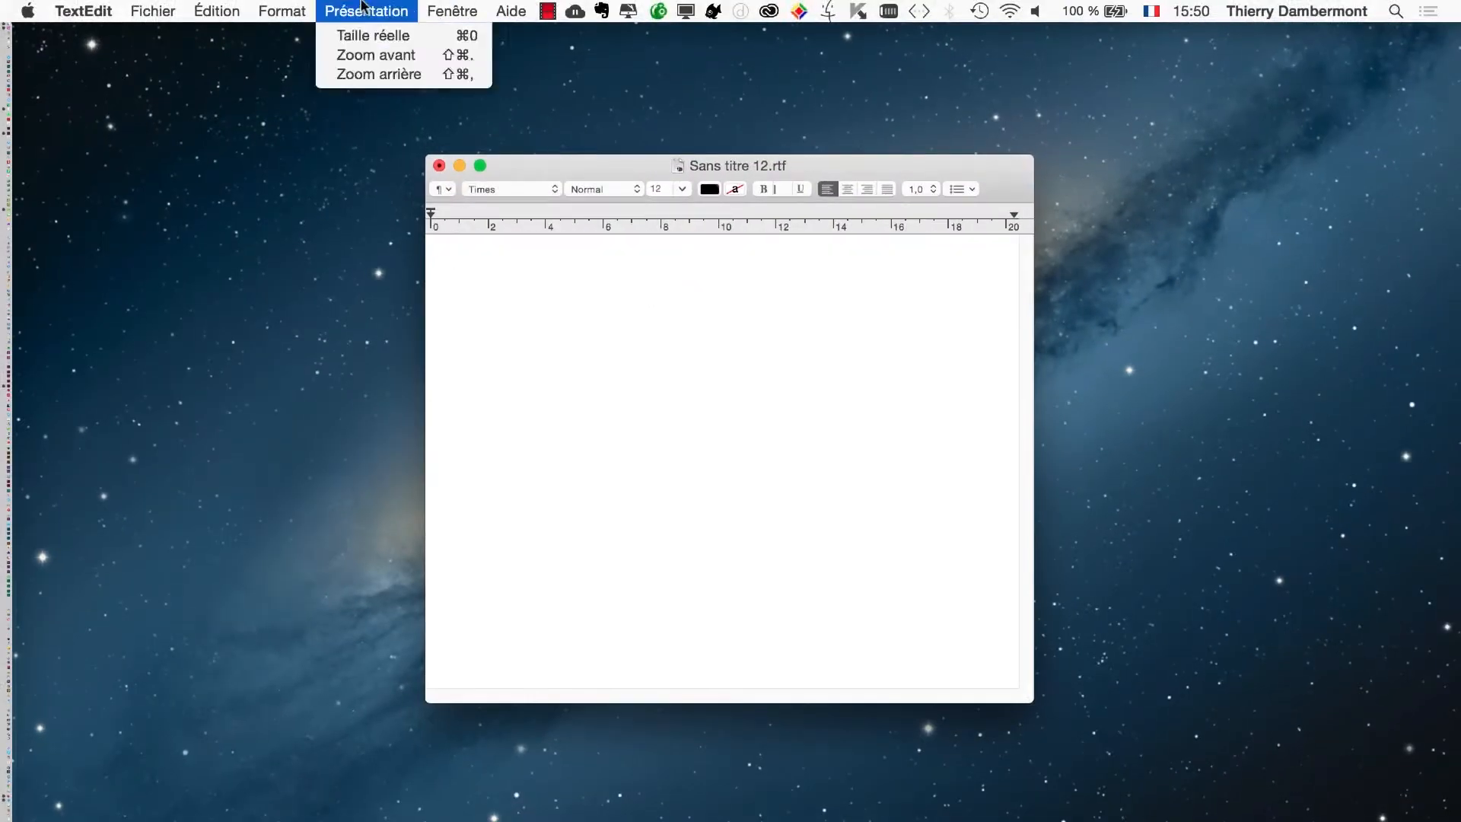
click(353, 86)
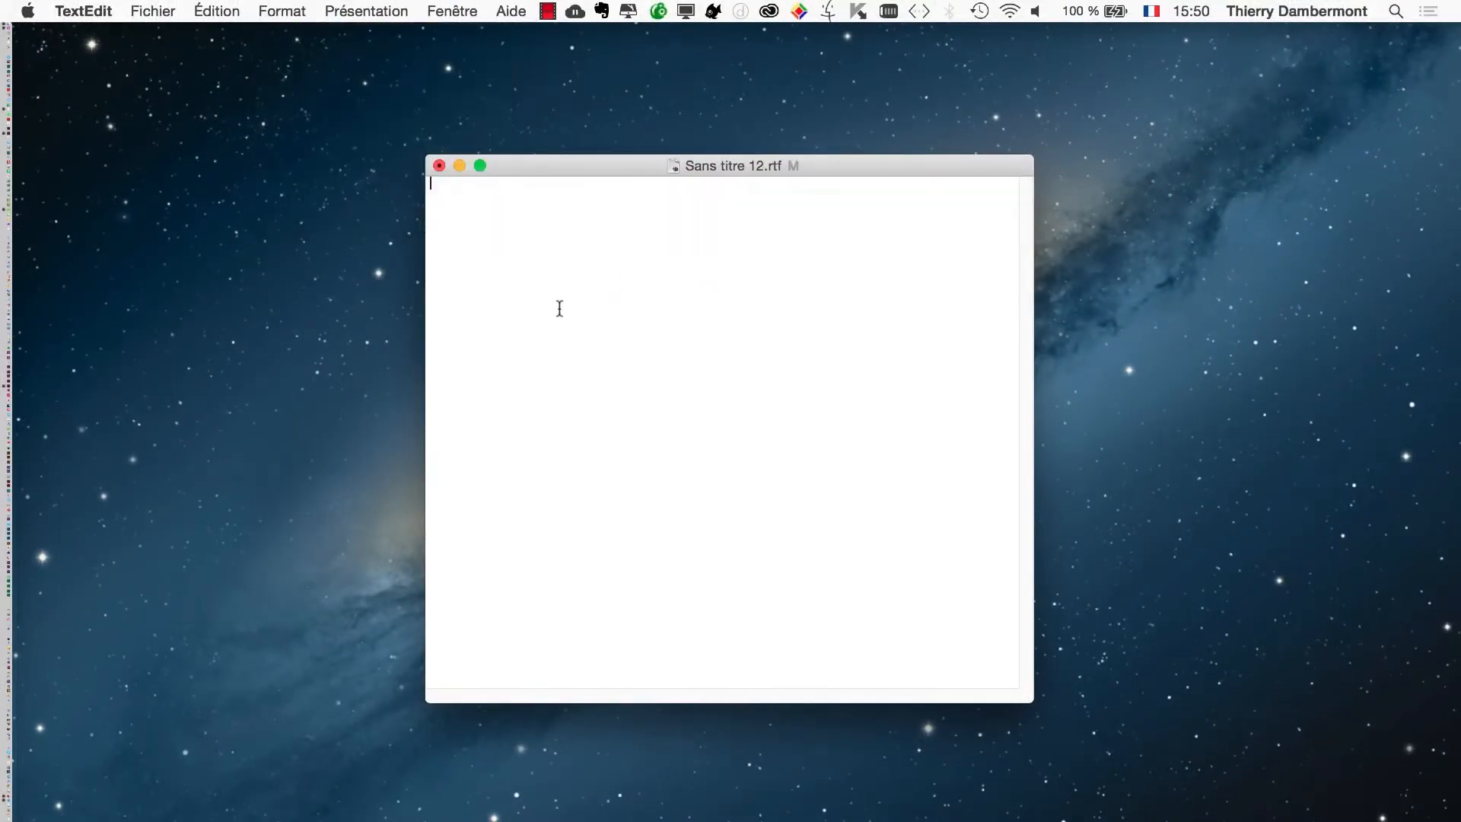
key(super+v)
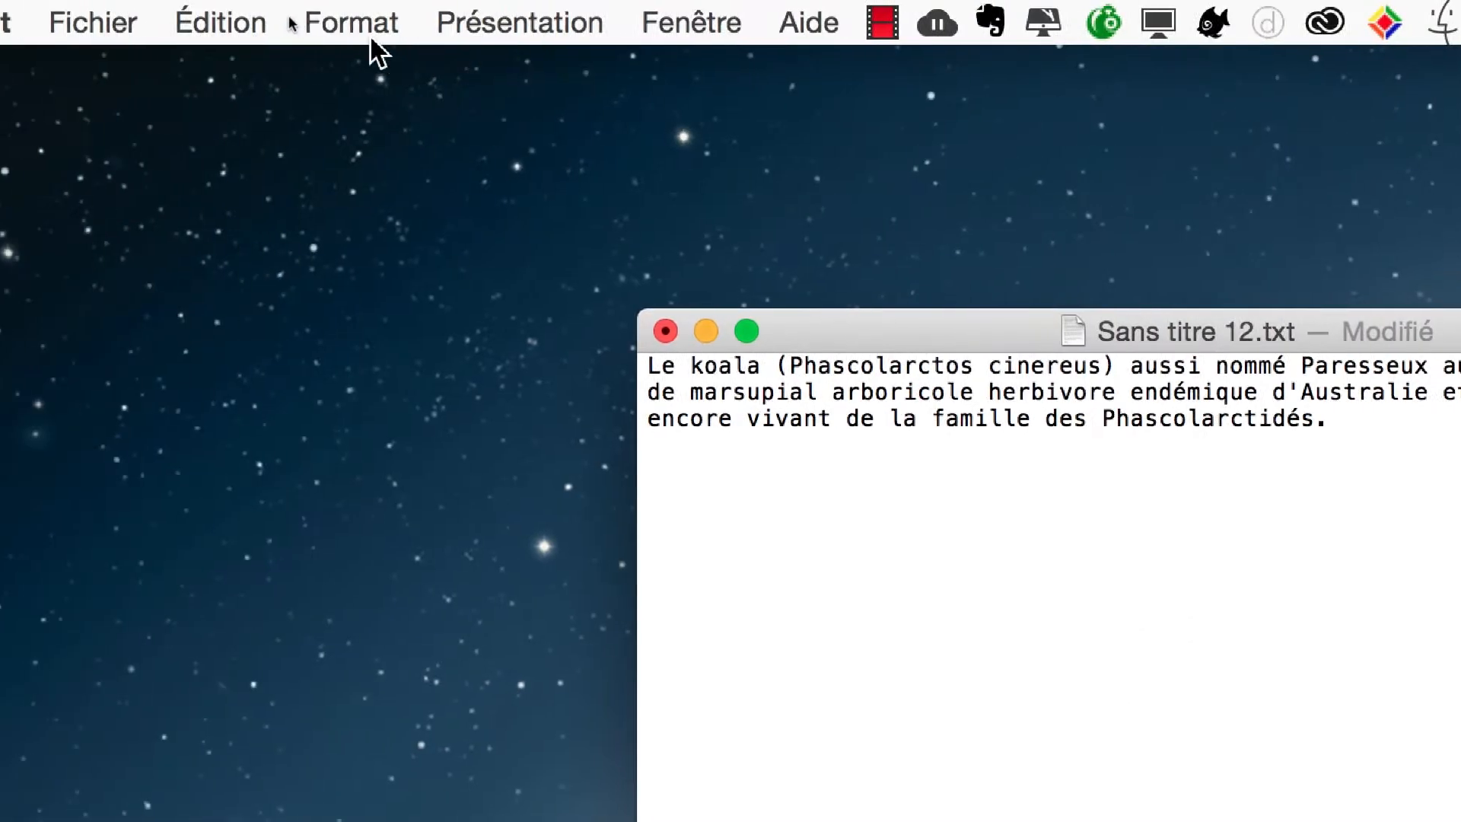
Convert the plain-text document back to RTF and replace its text with the linked koala sentence
click(368, 23)
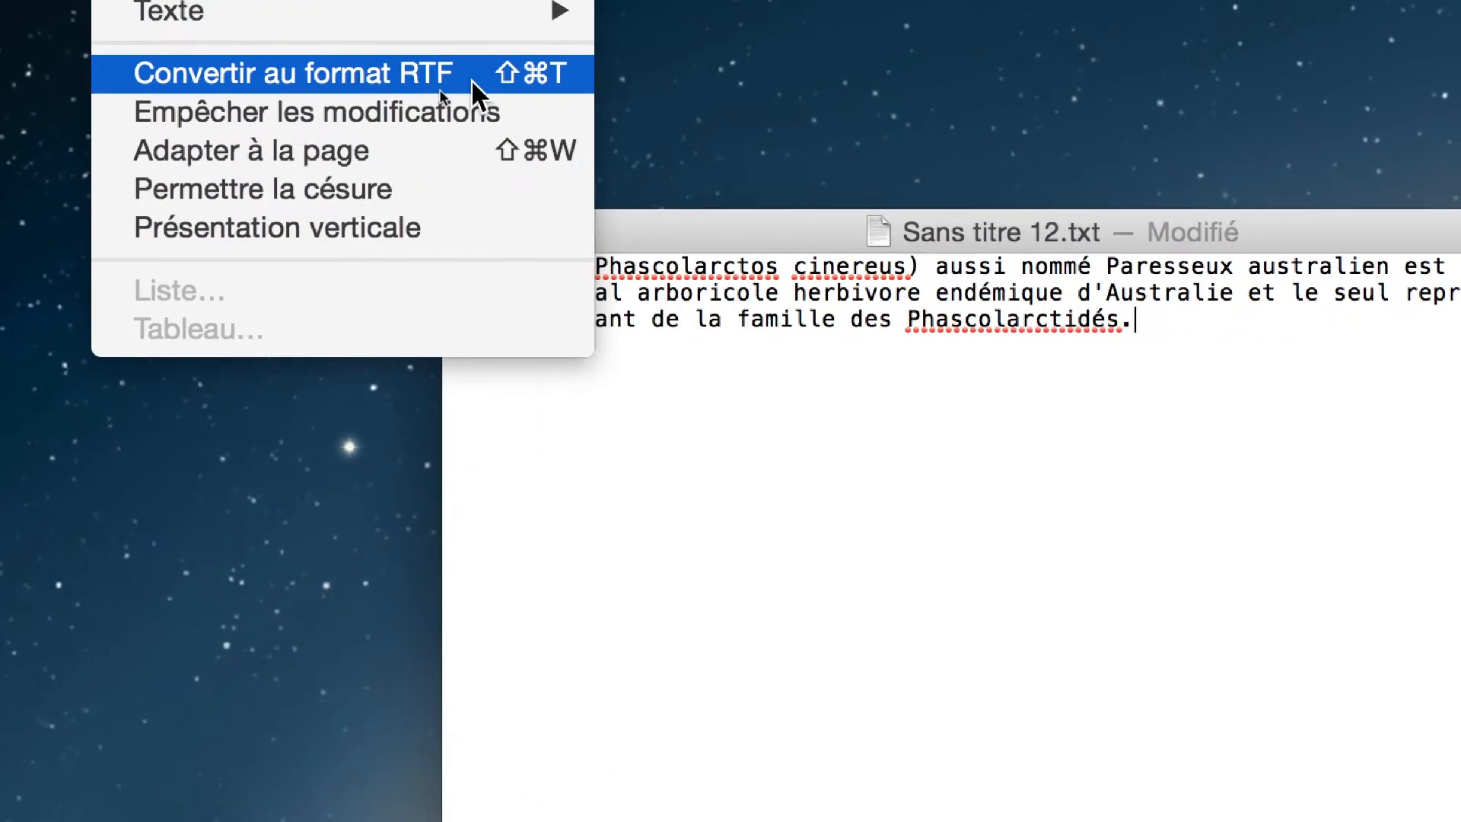
click(472, 76)
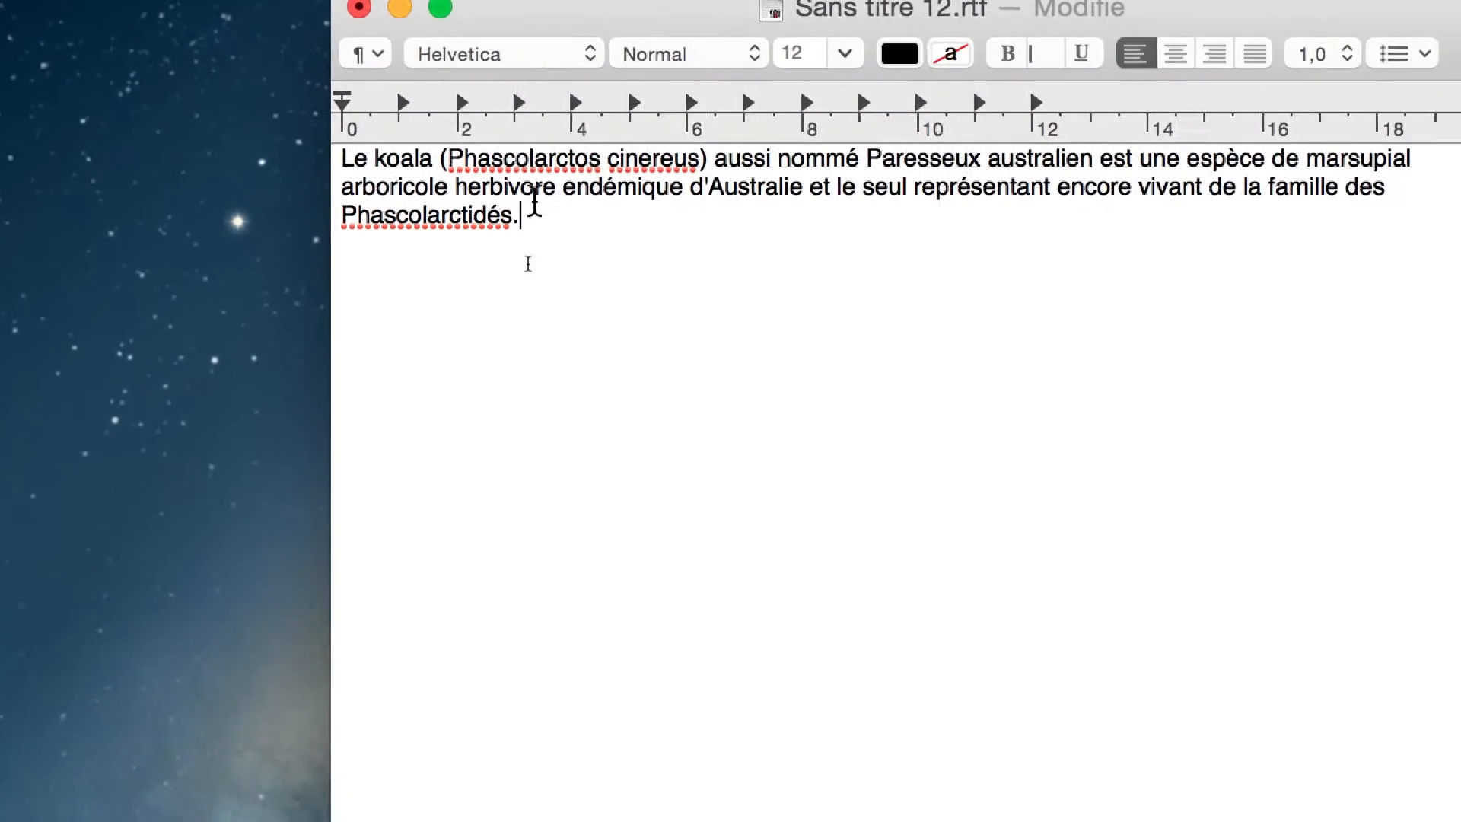
drag(528, 261, 499, 183)
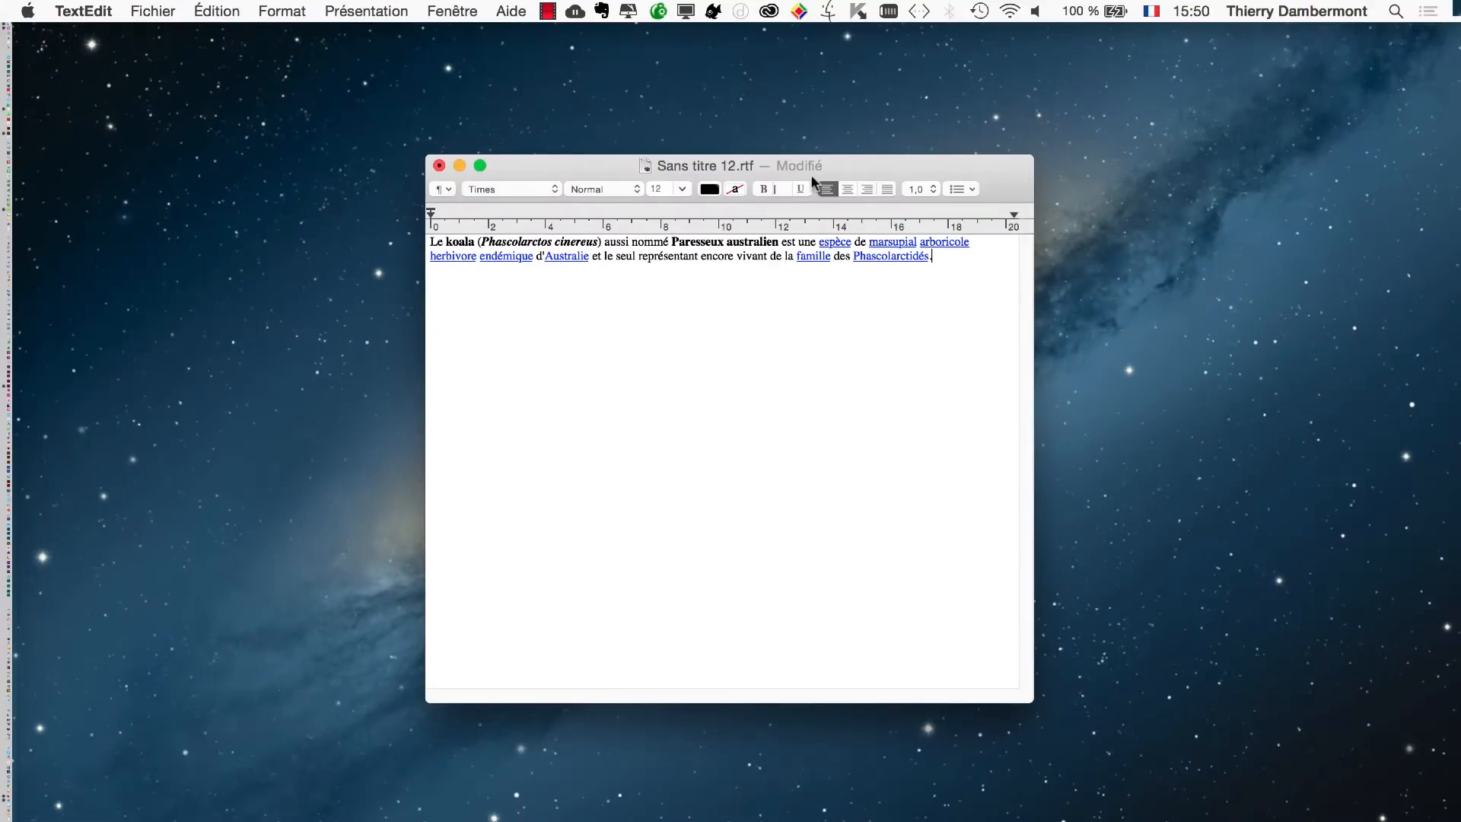
Reposition the document window and examine the option for converting the document between RTF and plain text
drag(880, 167, 680, 117)
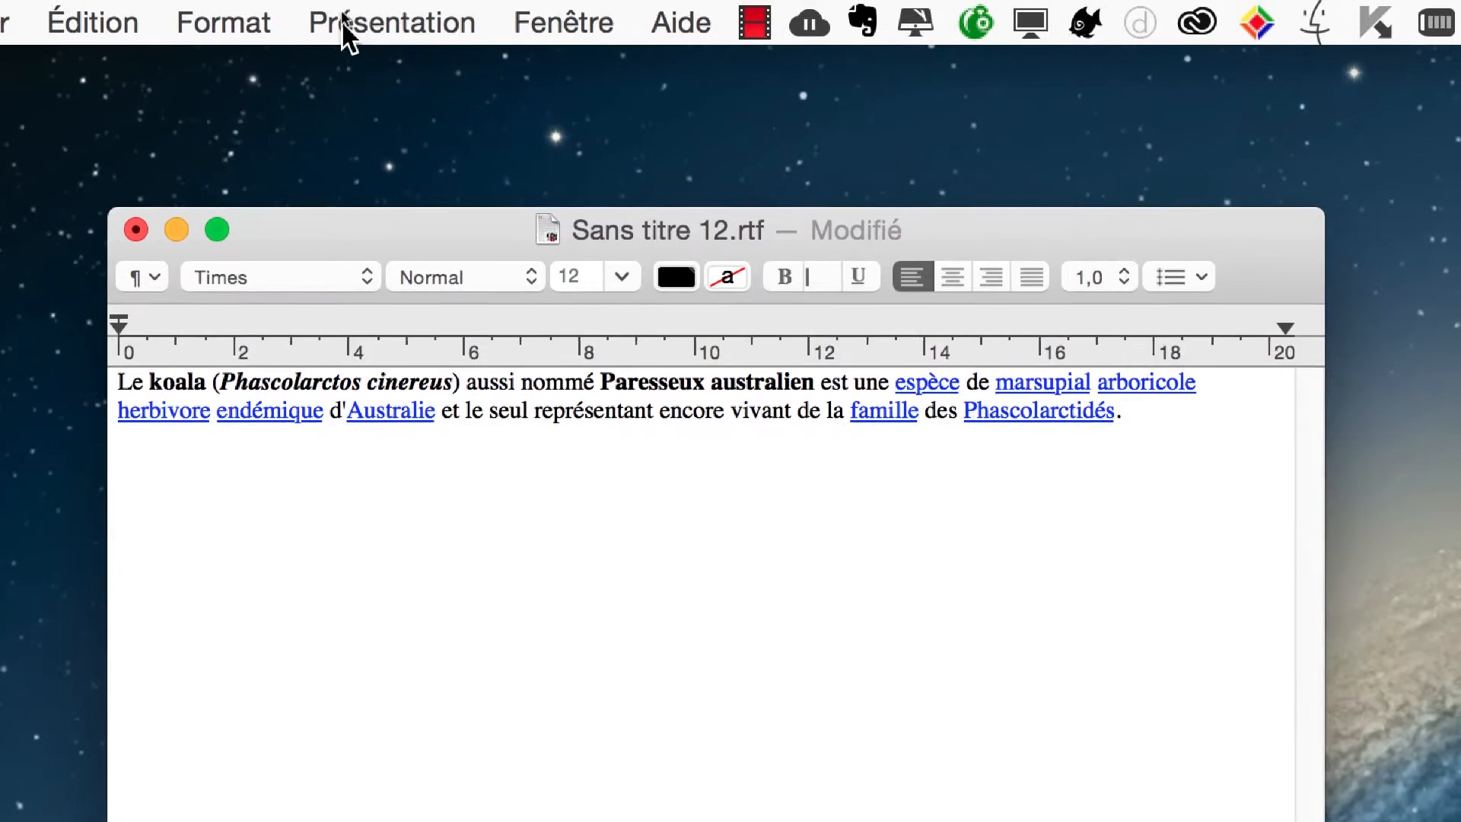
click(268, 25)
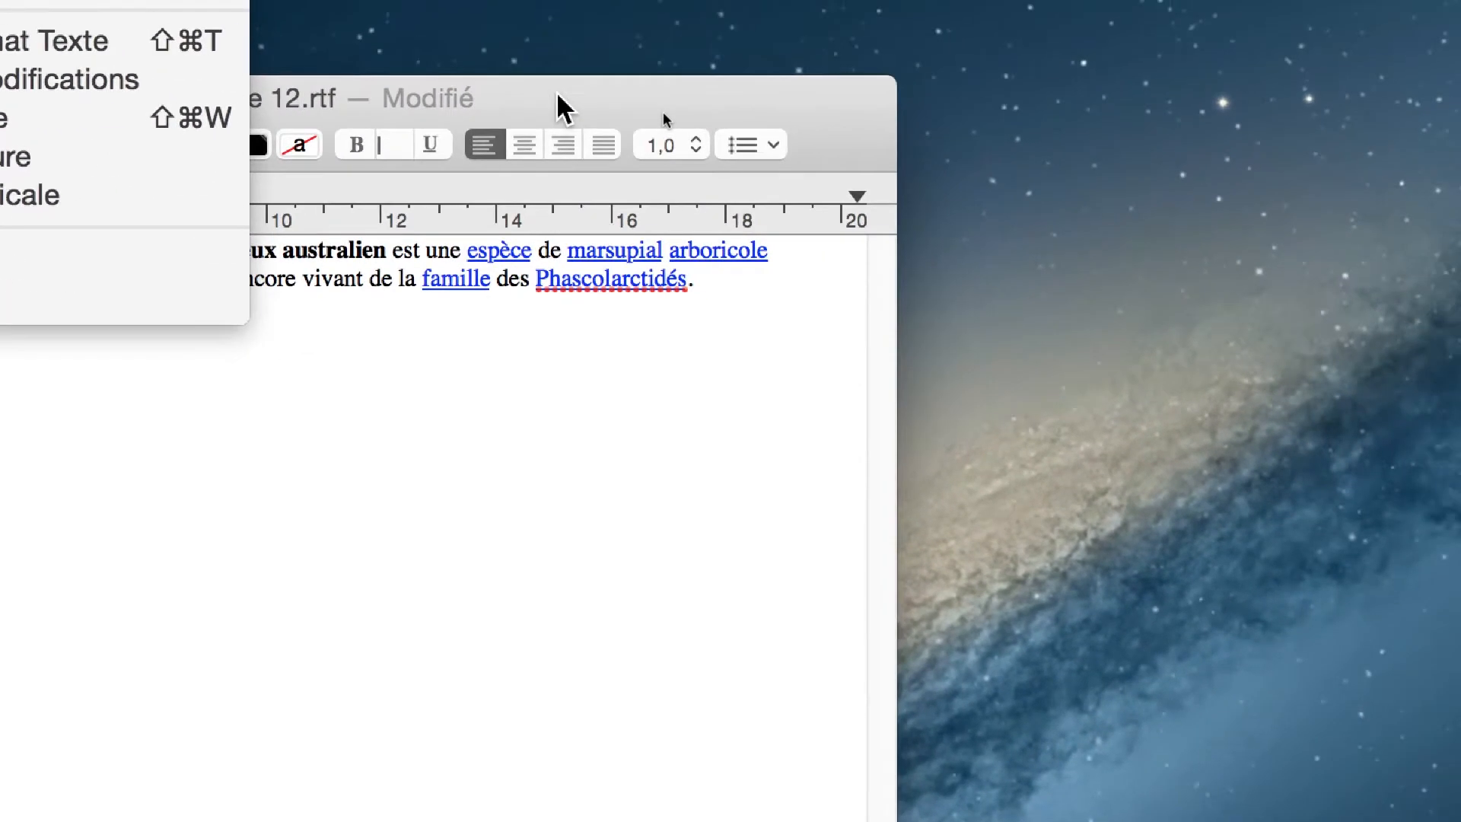
click(557, 94)
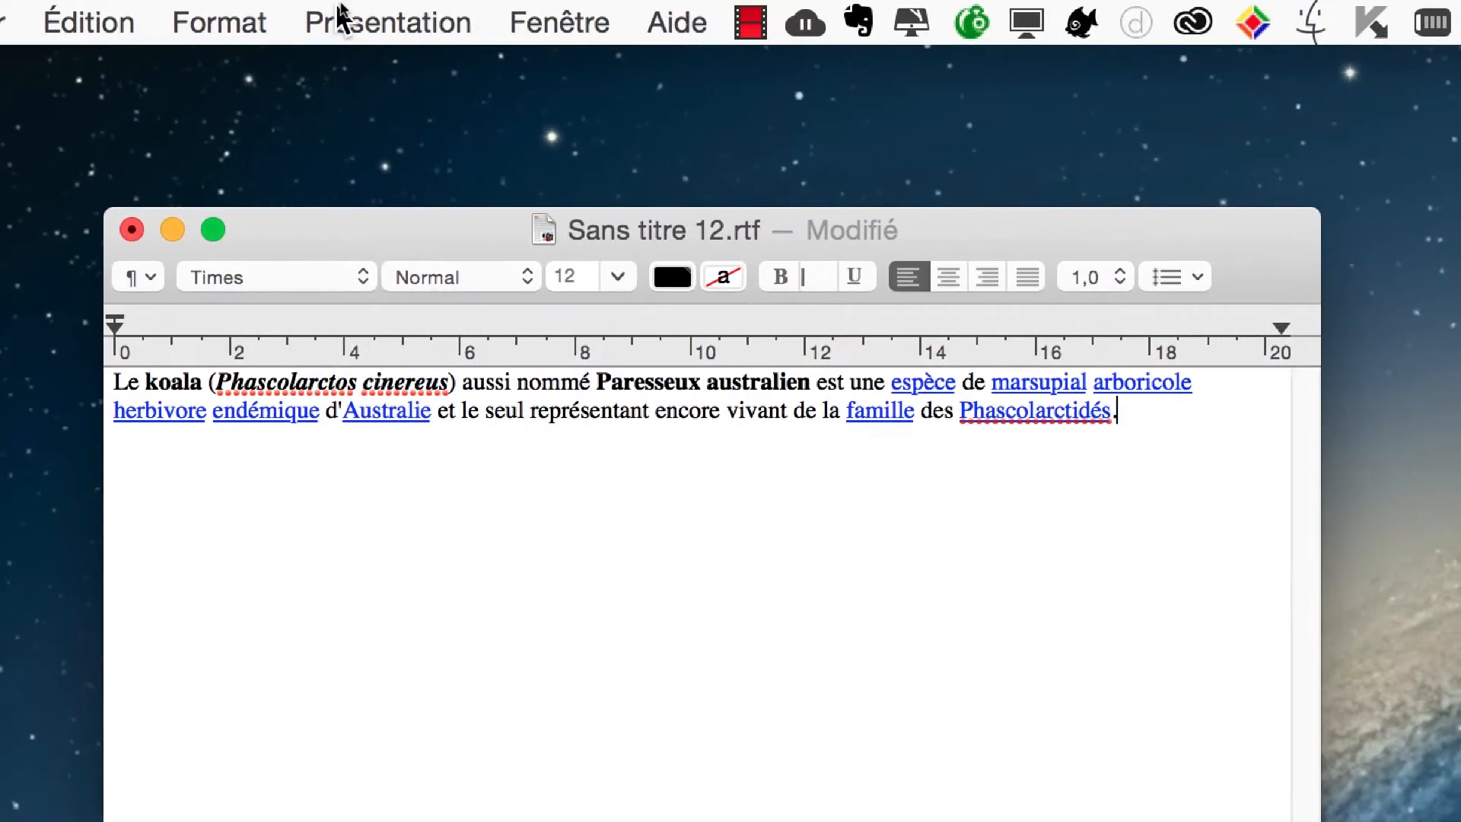
click(219, 22)
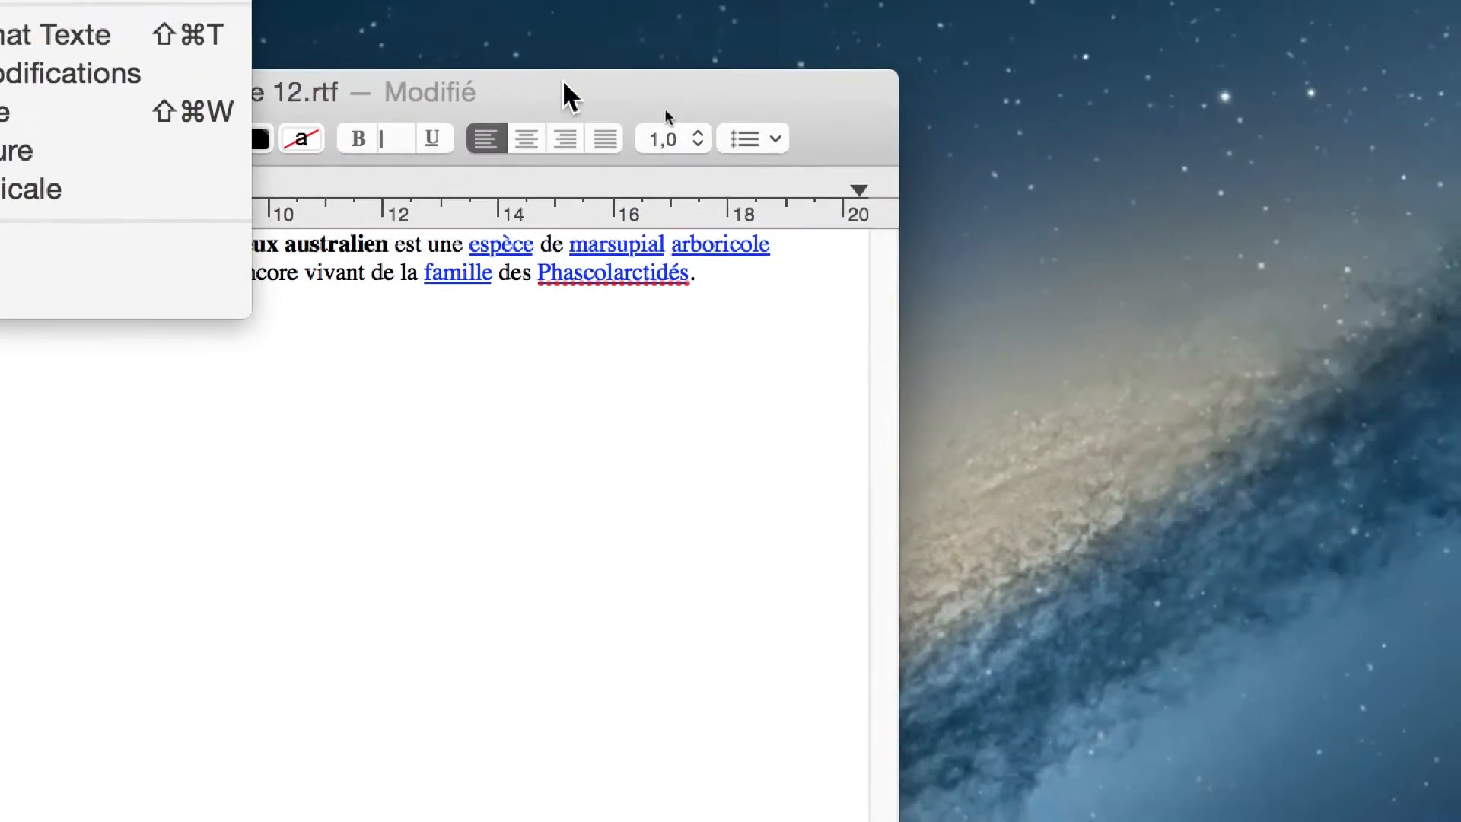
Save the RTF document as texte-koala-avec-hyperliens.rtf in the docs PDF interactif jour 2 folder
click(919, 122)
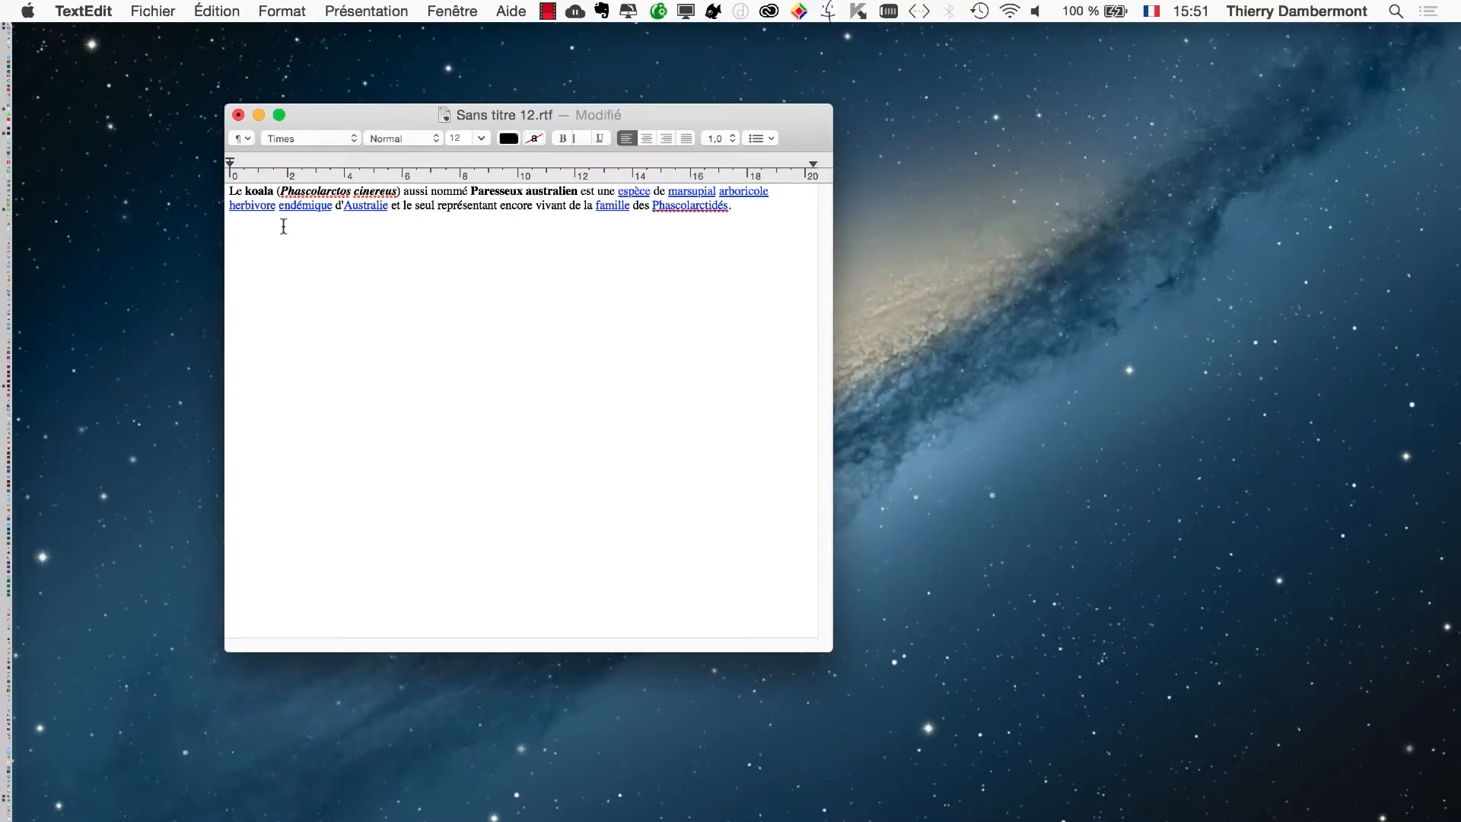
drag(666, 111, 714, 164)
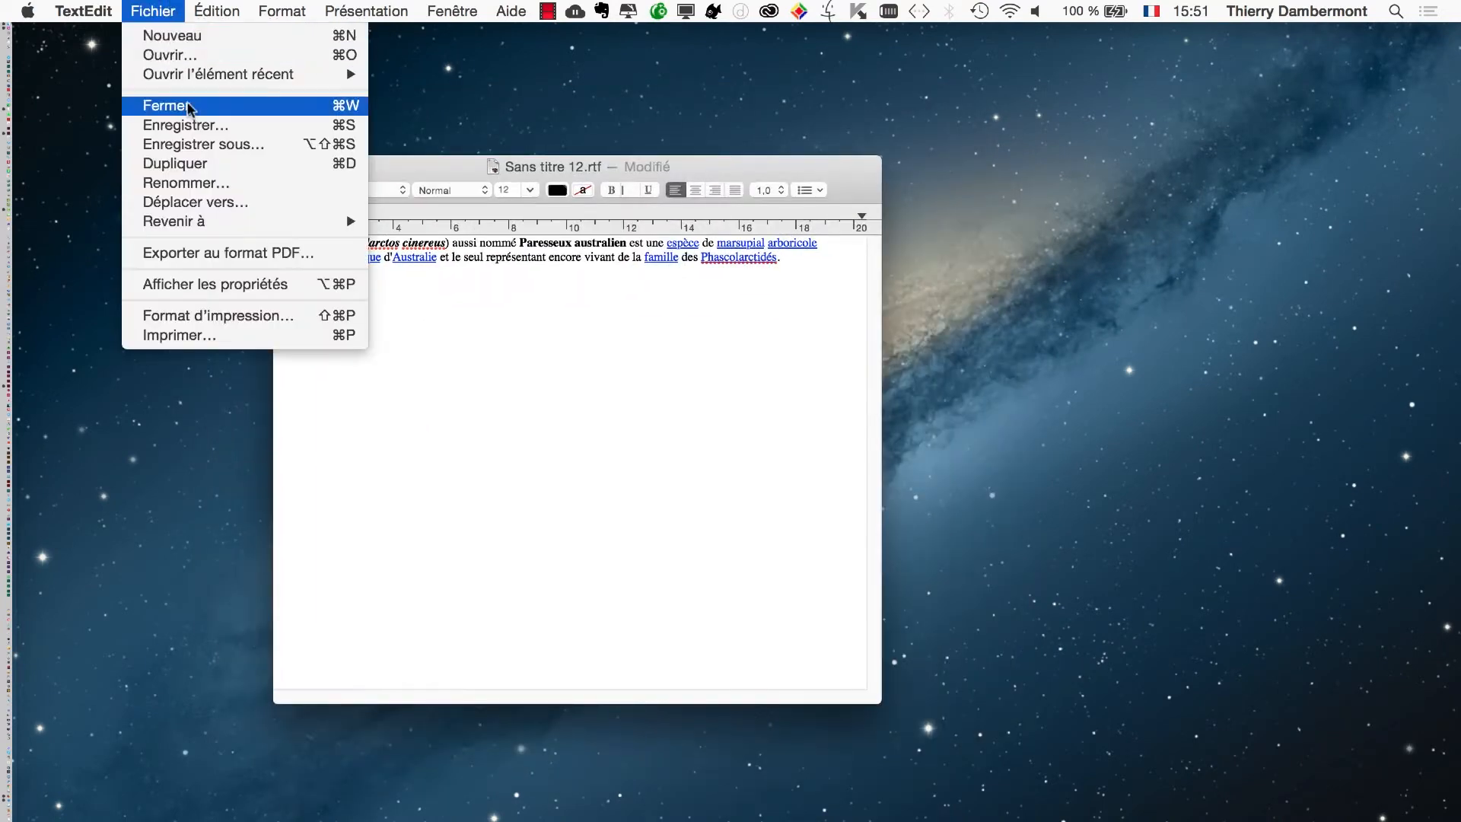
click(206, 148)
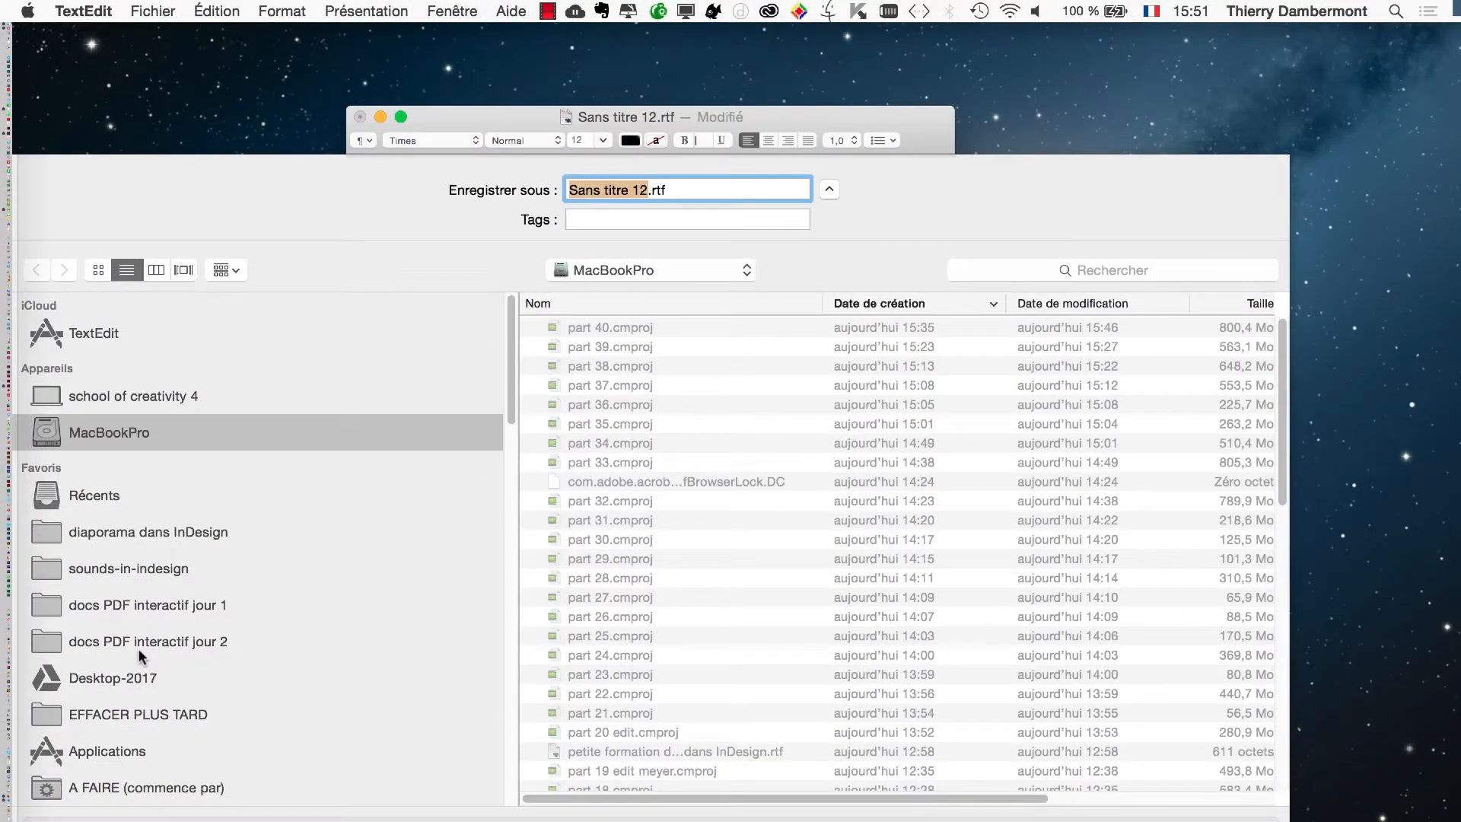
click(138, 648)
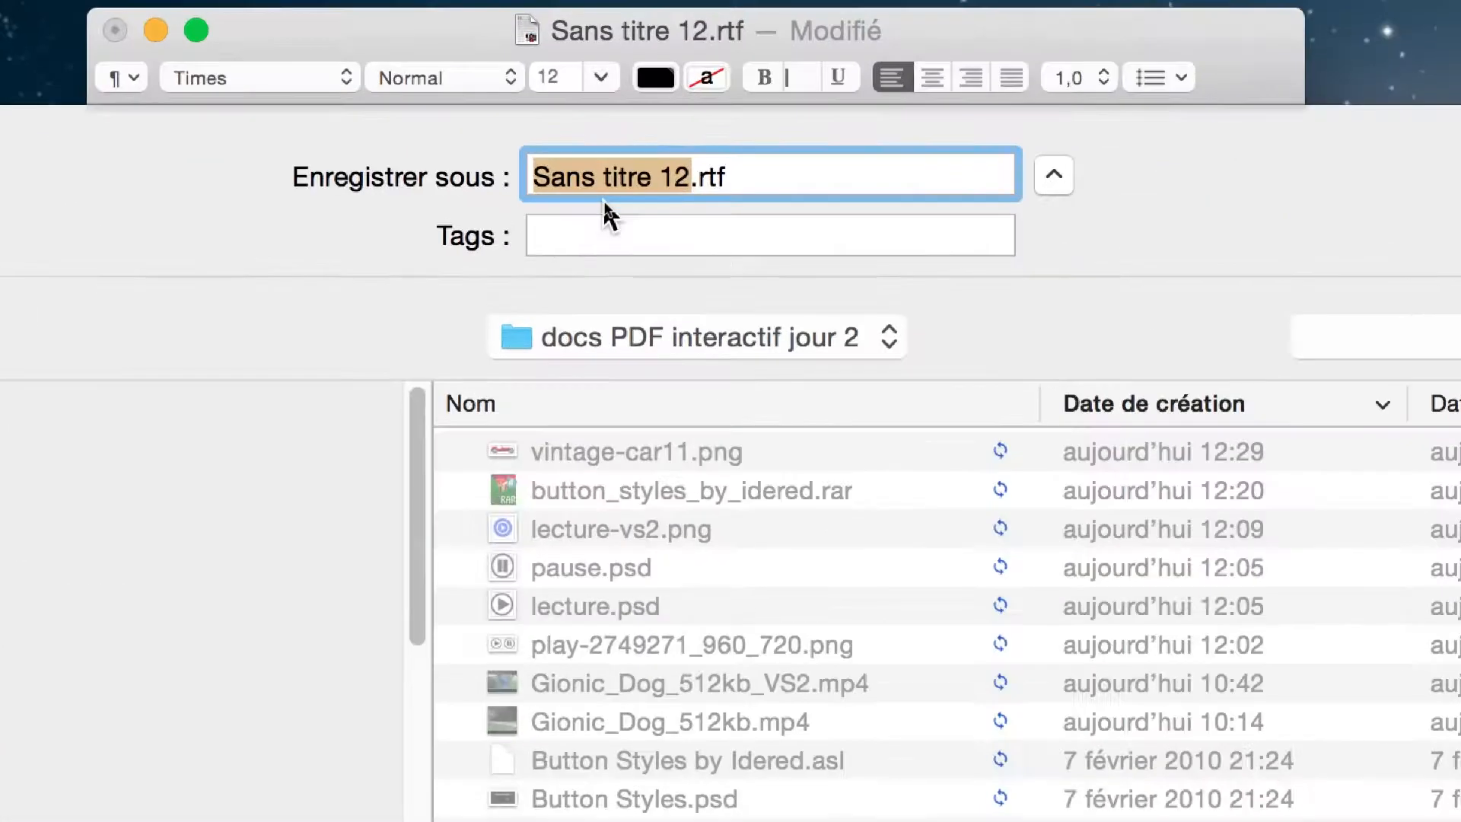
text(texte)
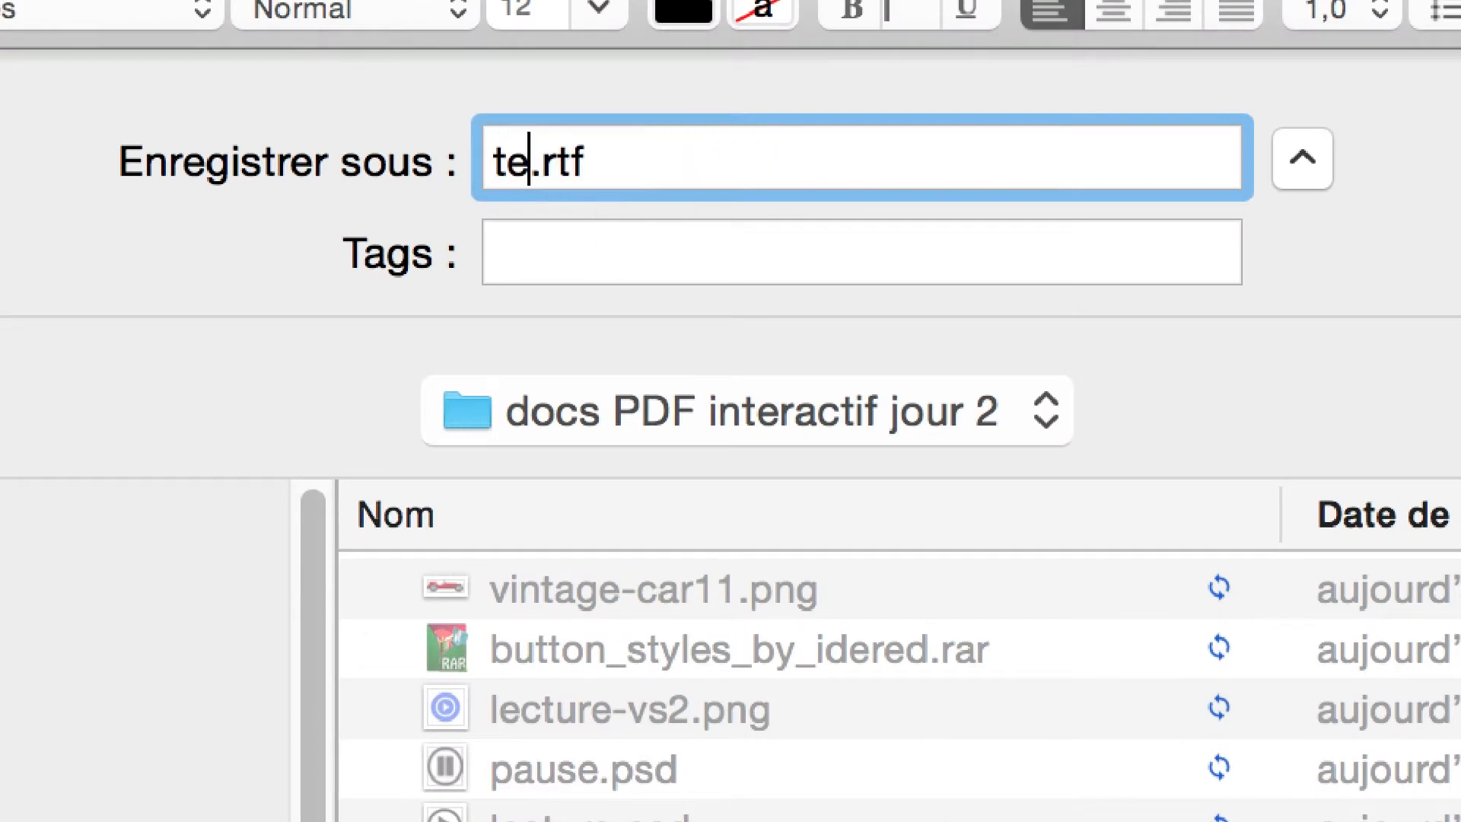
text(-koala)
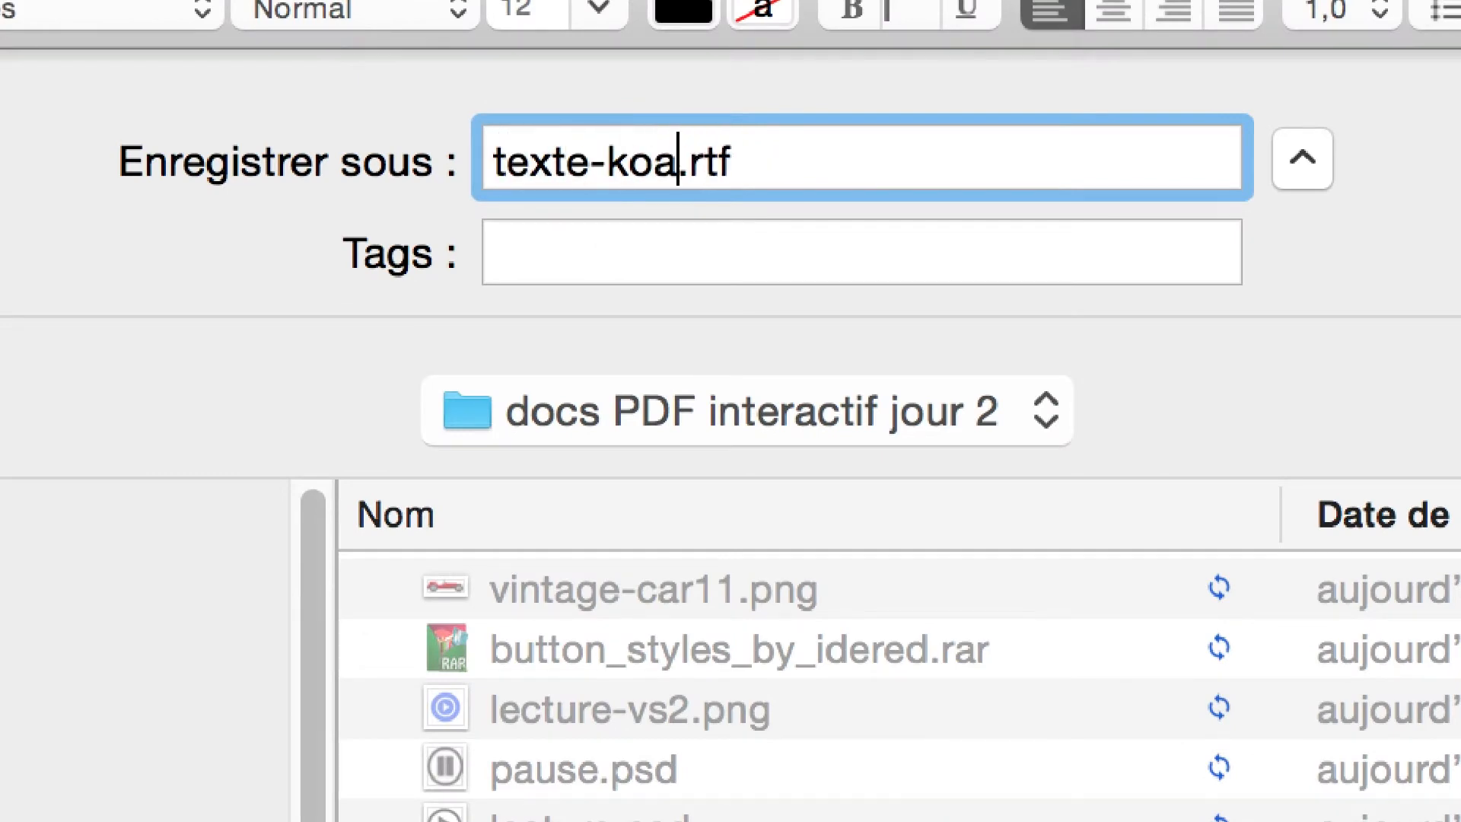
text(-)
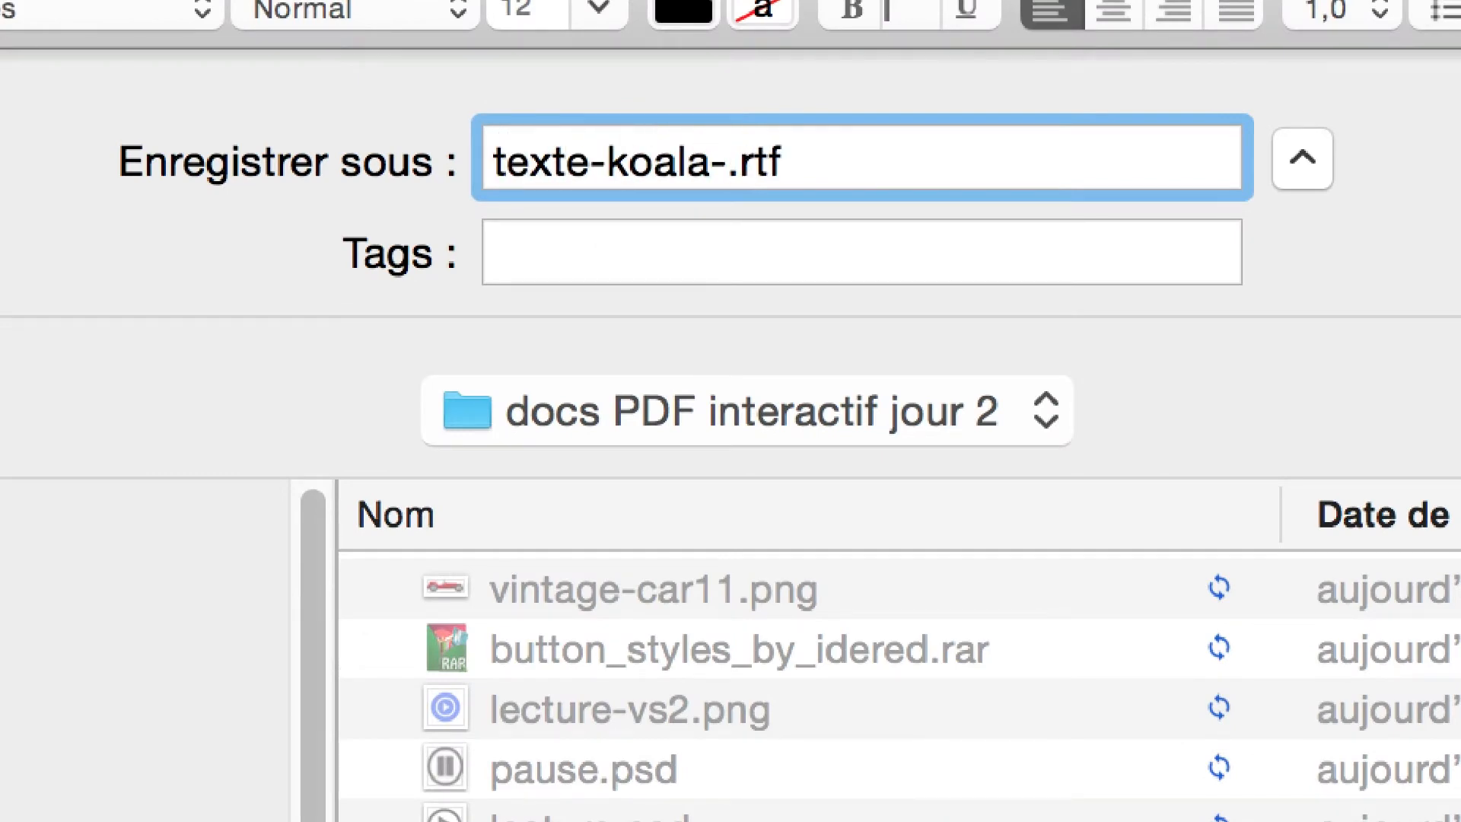
text(avec-hy)
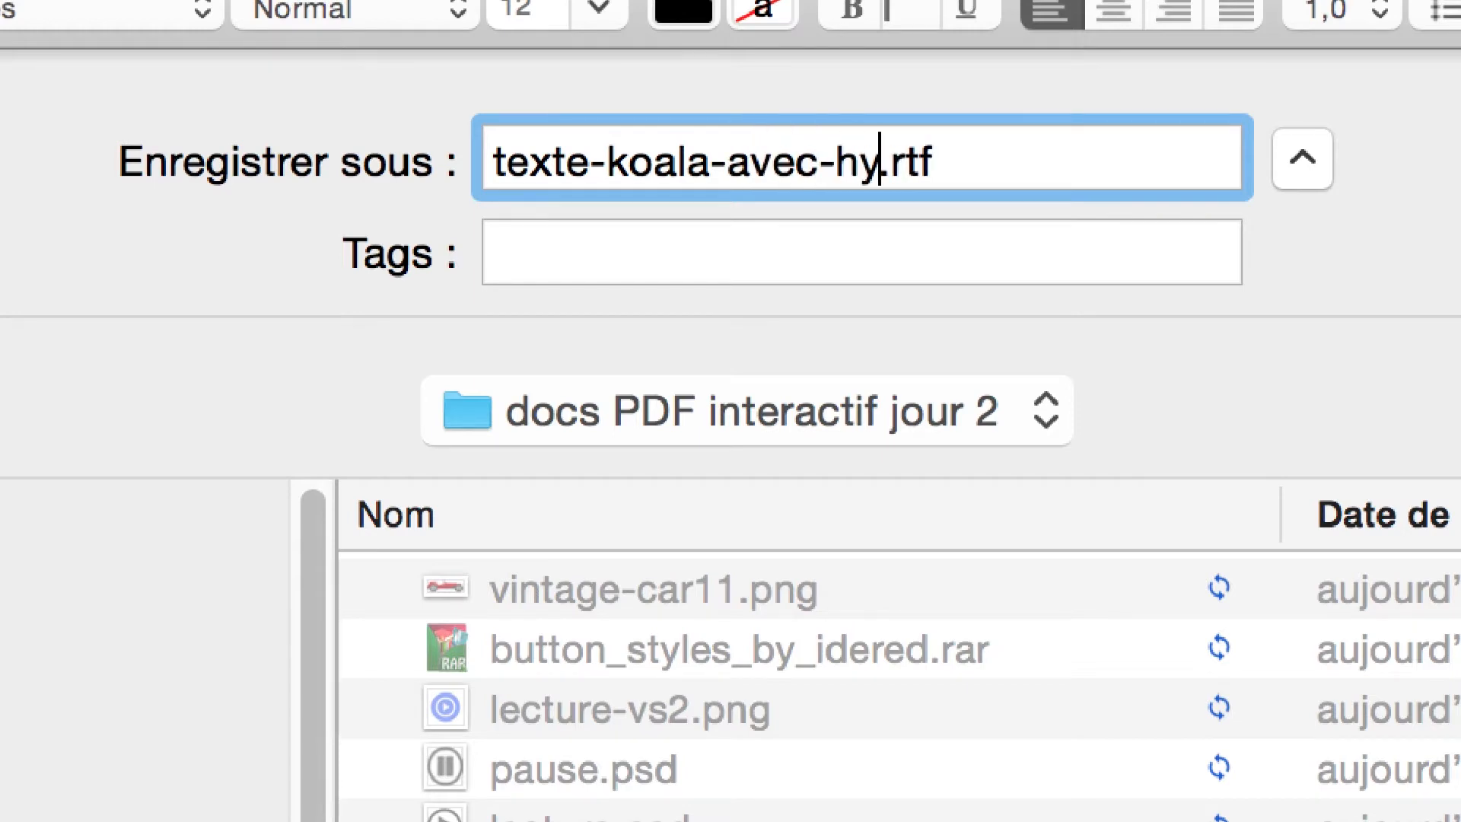
text(perliens)
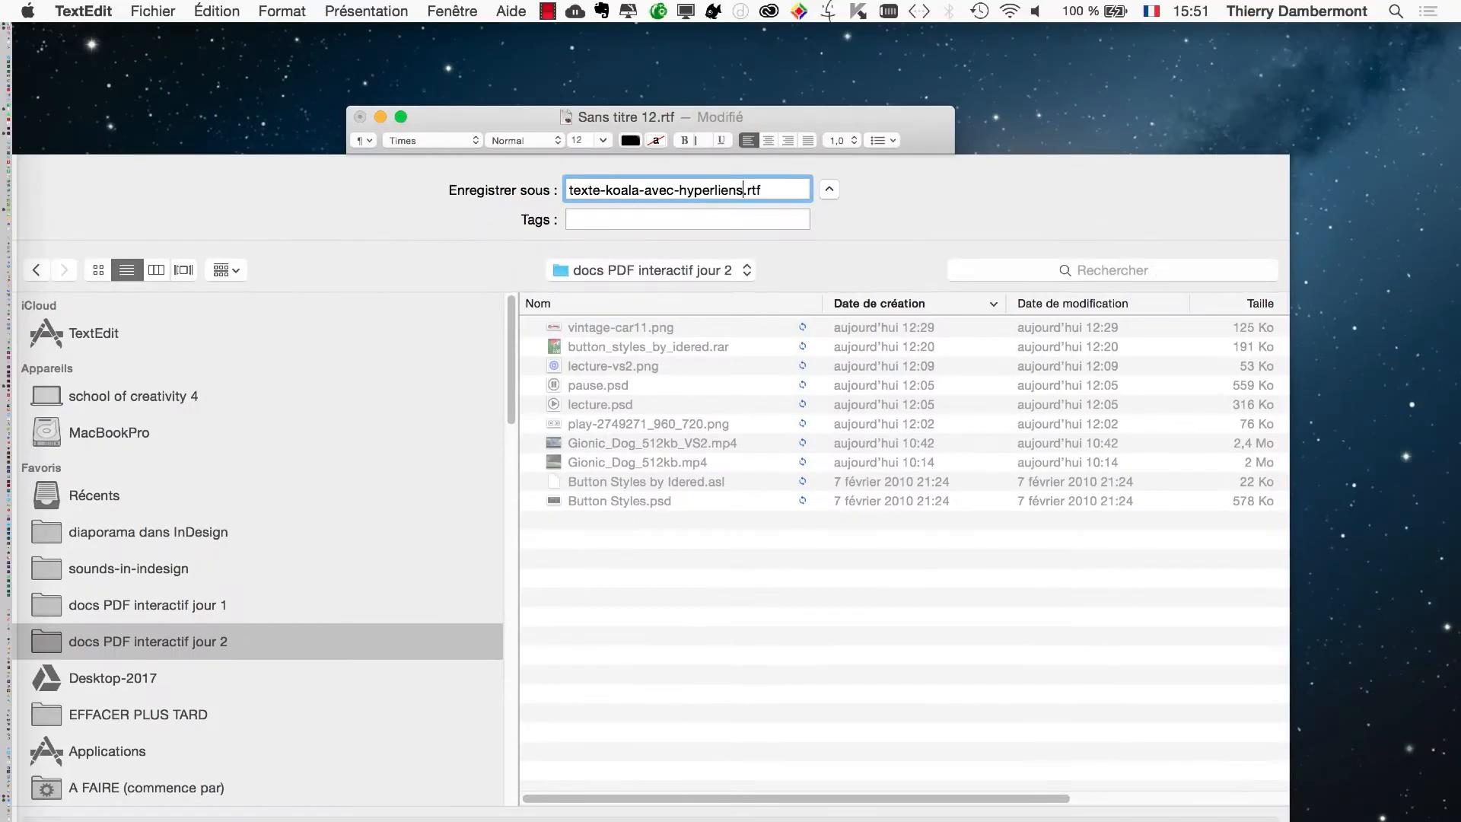
key(Return)
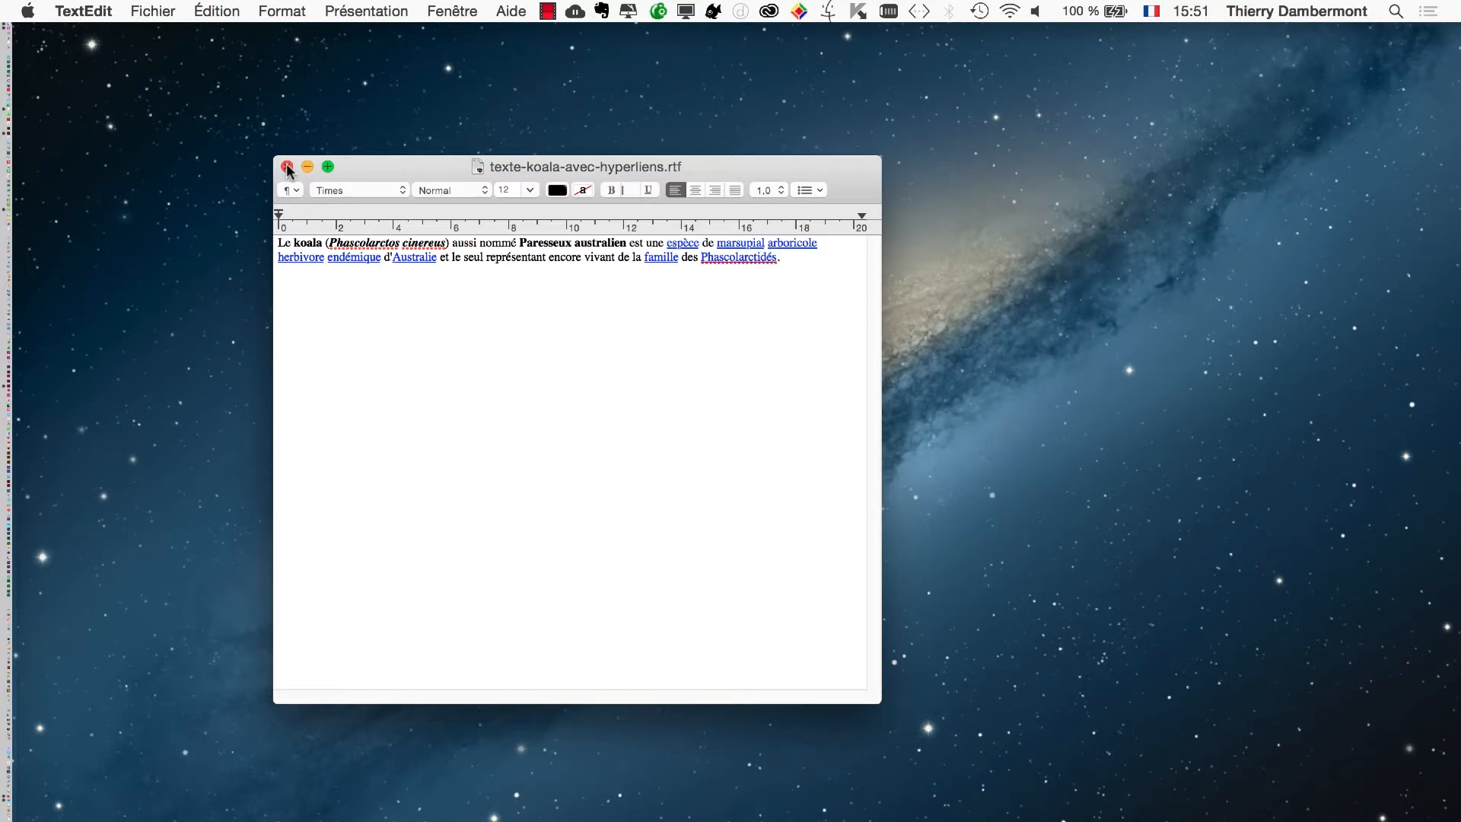
Close the saved text document, hide Firefox, and switch to interactive-pdf-24.indd in InDesign
click(286, 166)
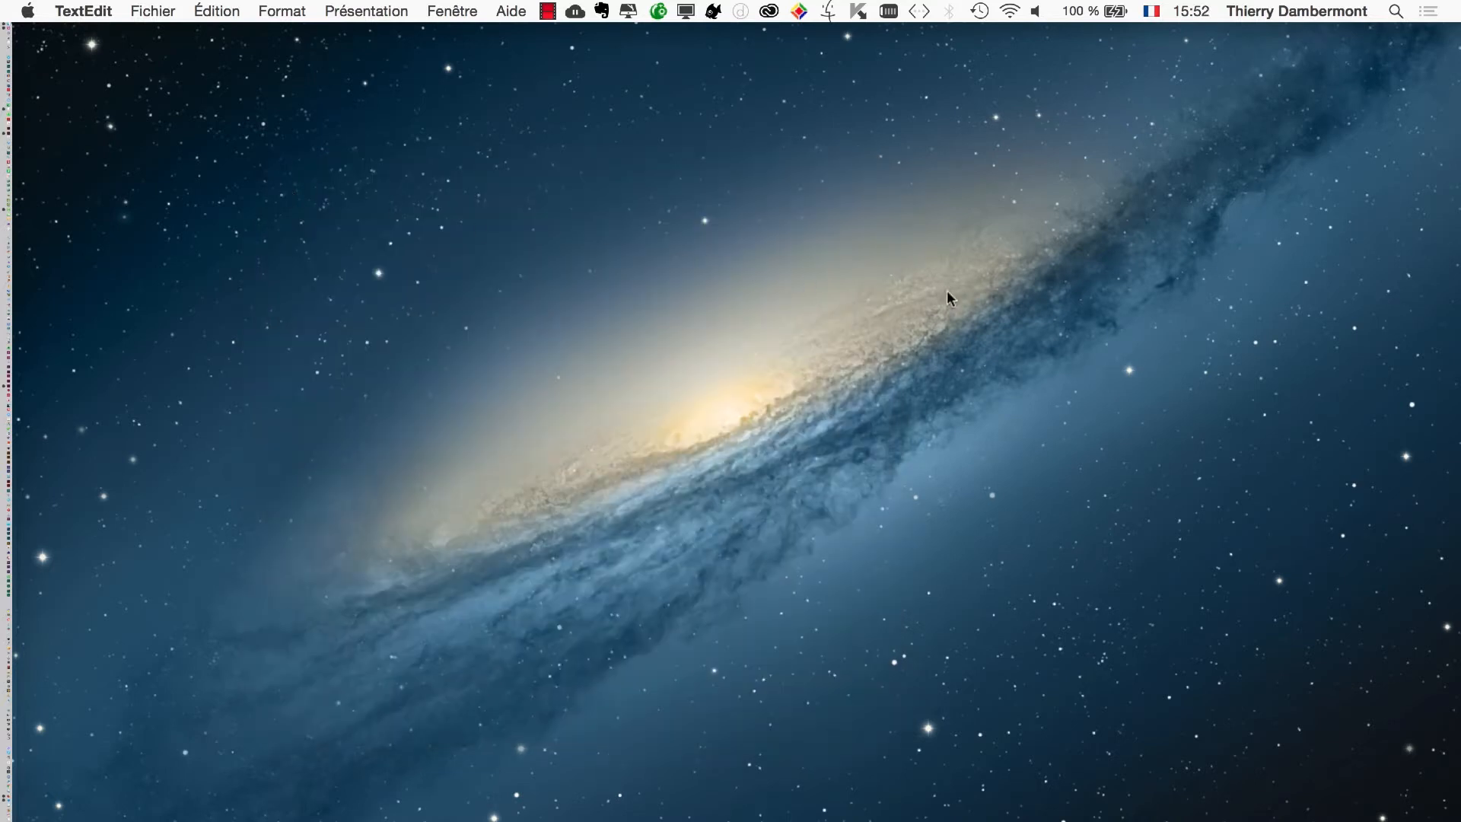
key(super+Tab)
click(440, 465)
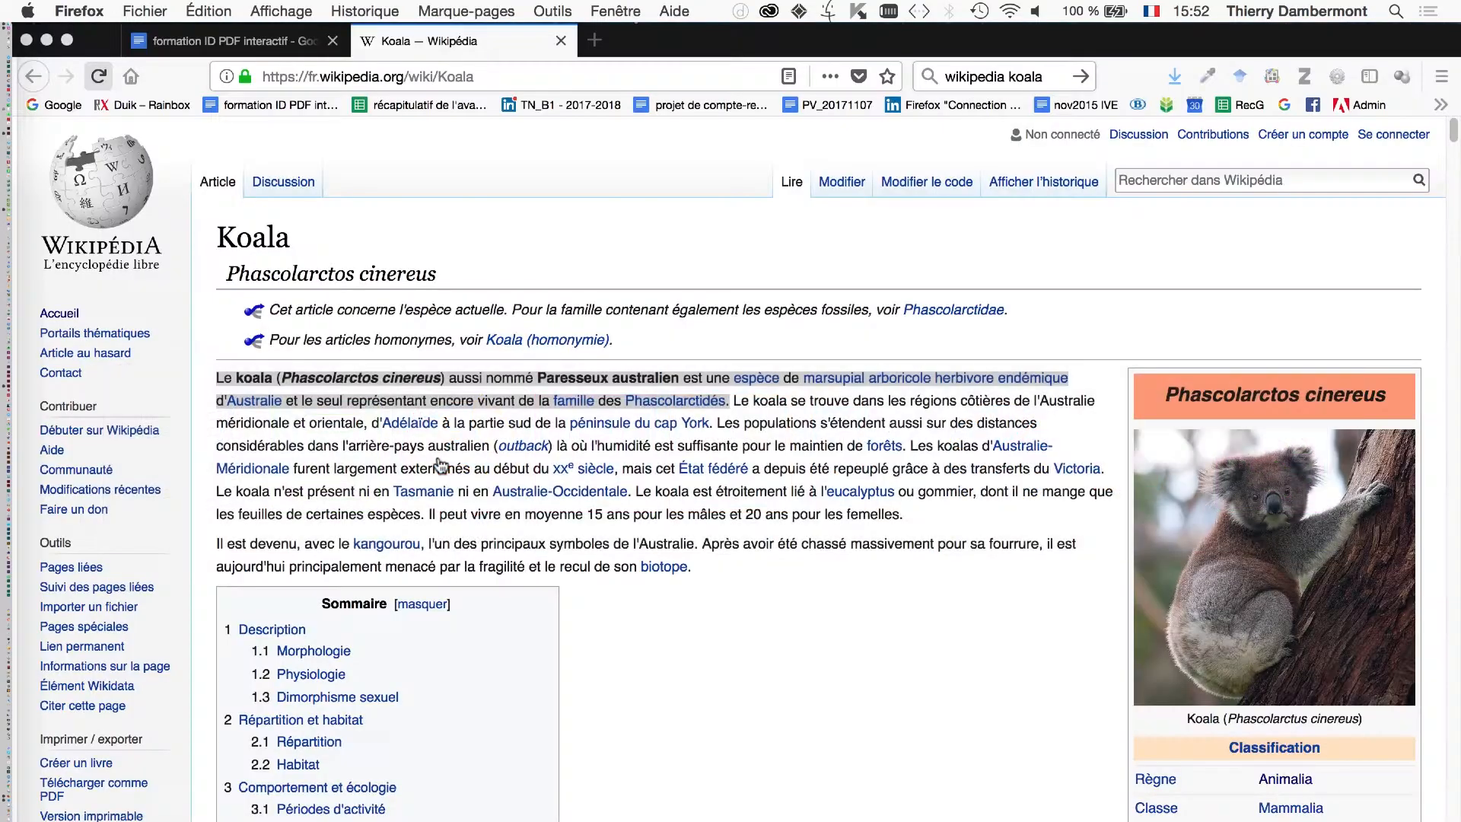
key(super+h)
key(super+Tab)
click(518, 472)
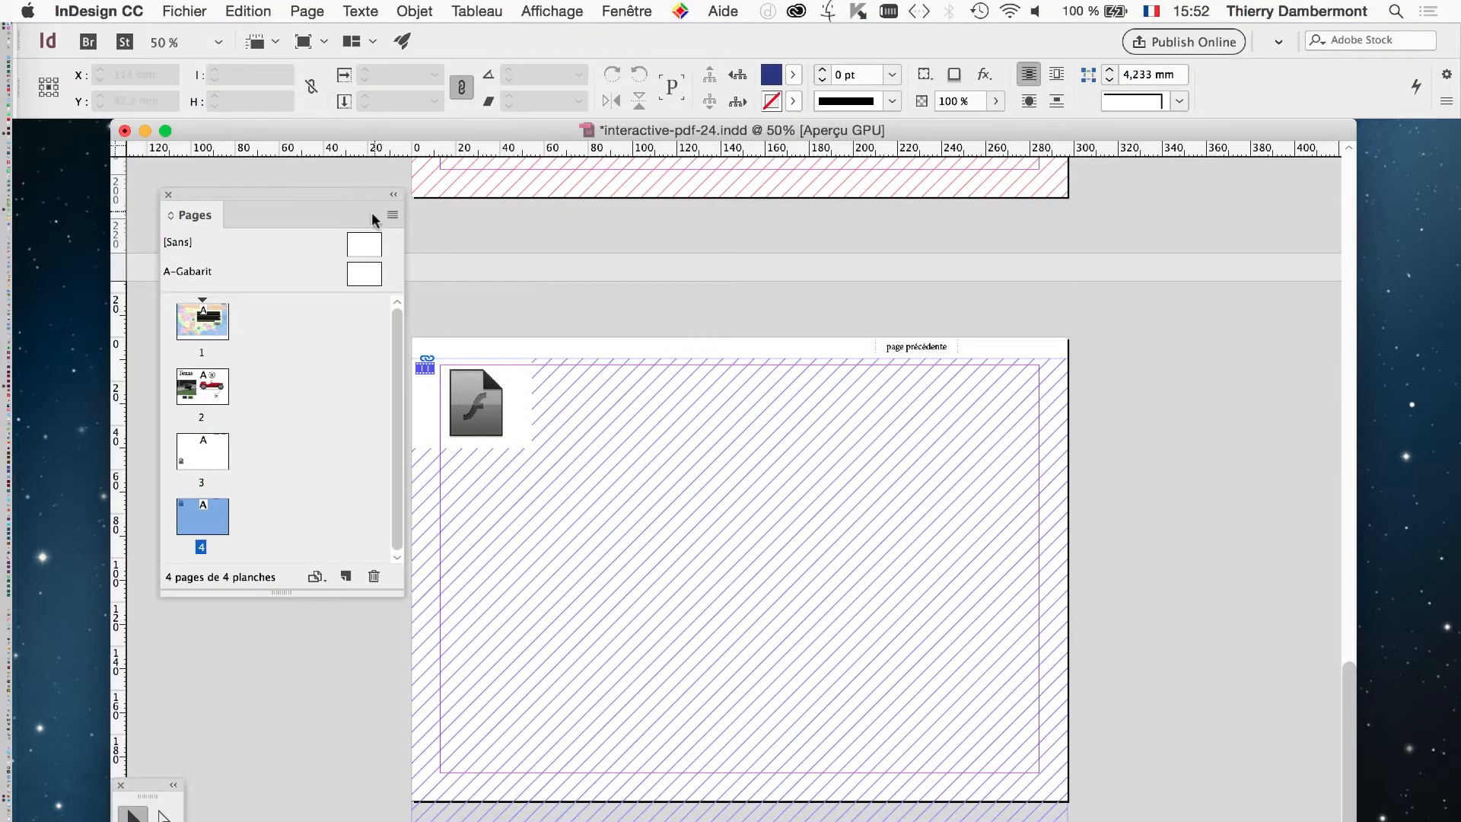
Bring page 3 into view and arrange the Pages and Tools palettes on either side of it
drag(278, 191, 196, 198)
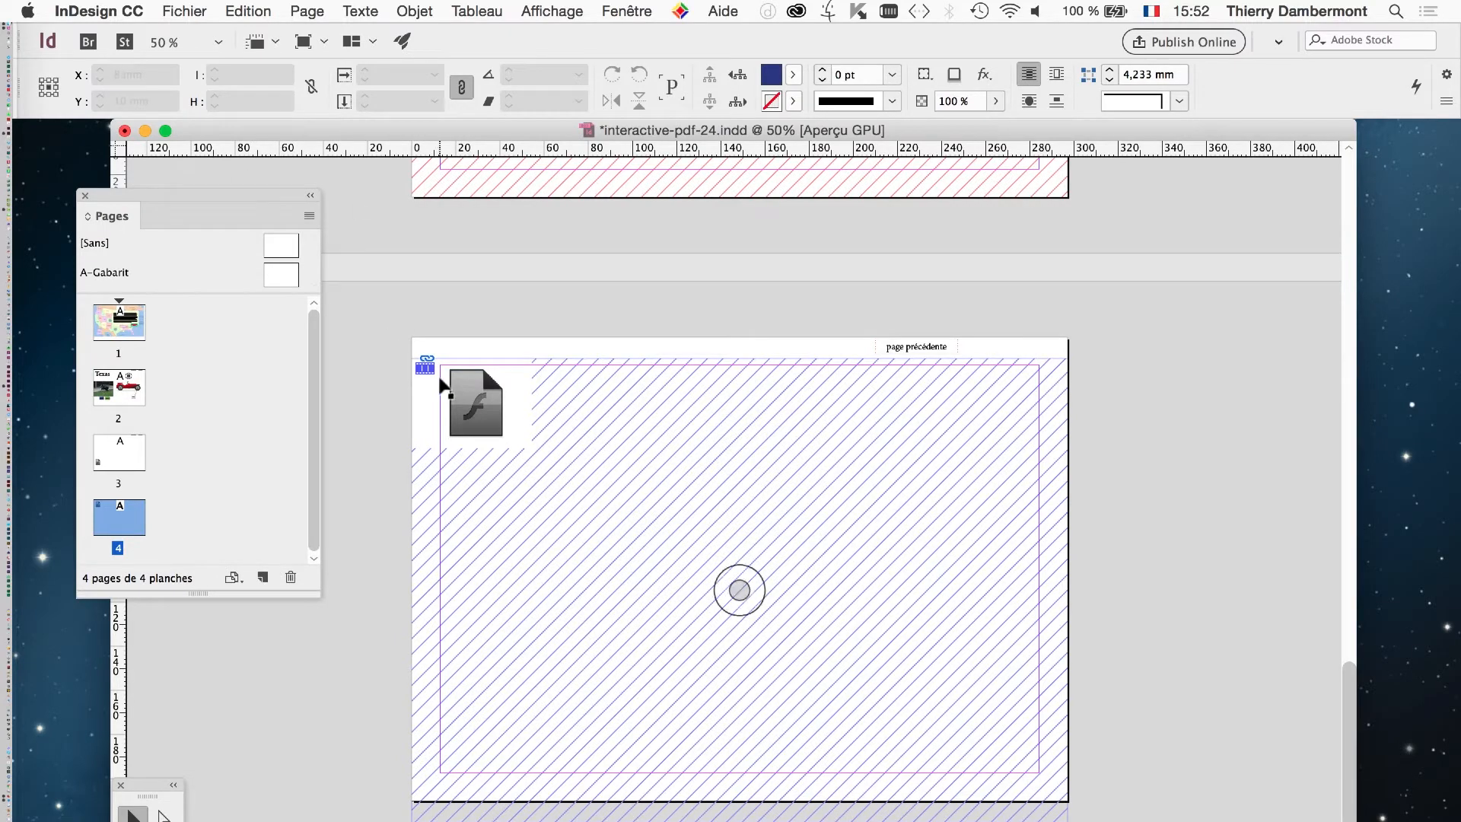
click(649, 9)
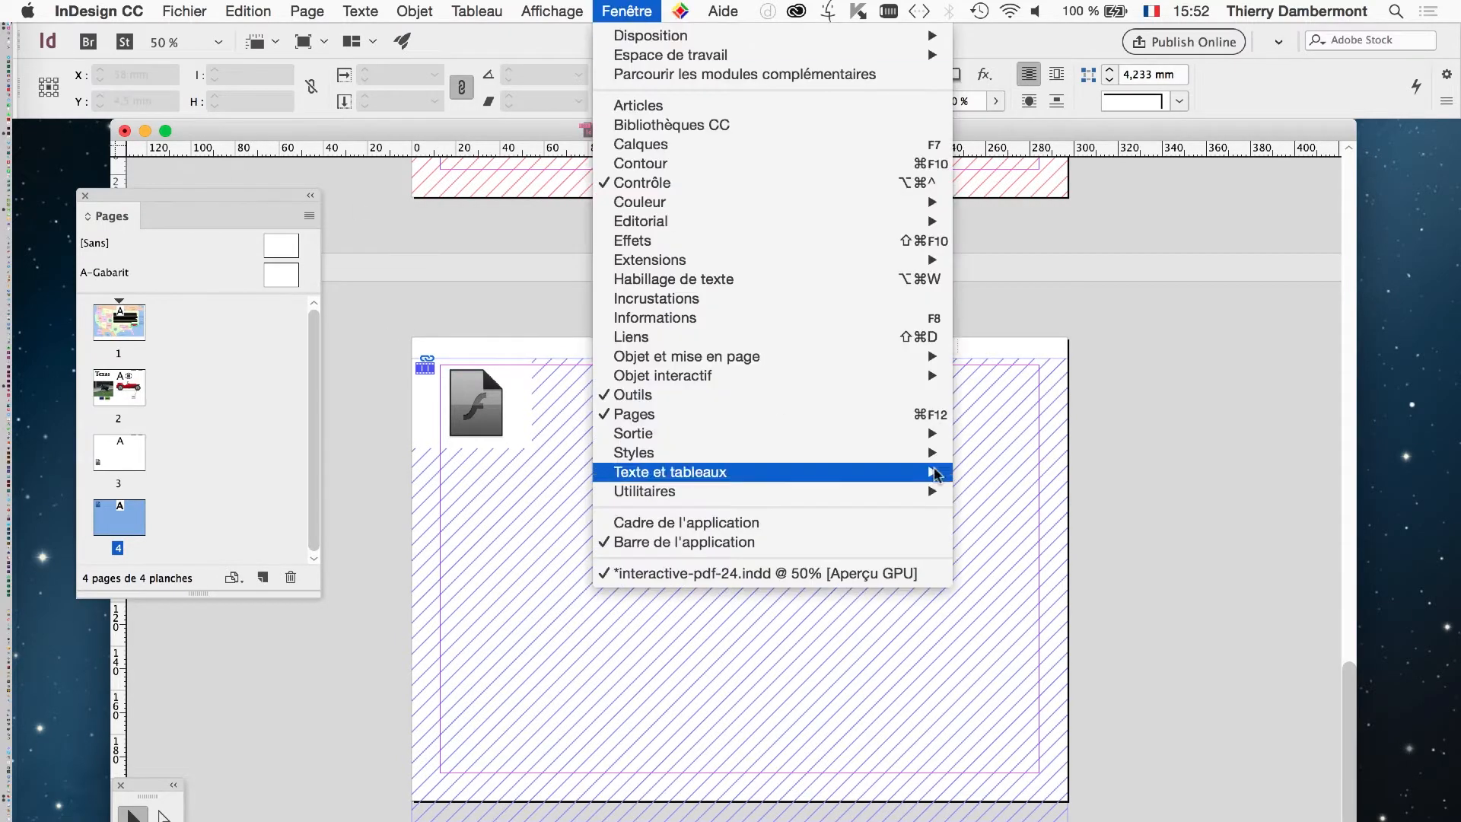
click(1152, 469)
scroll(1152, 469, up, 1)
scroll(1152, 469, up, 15)
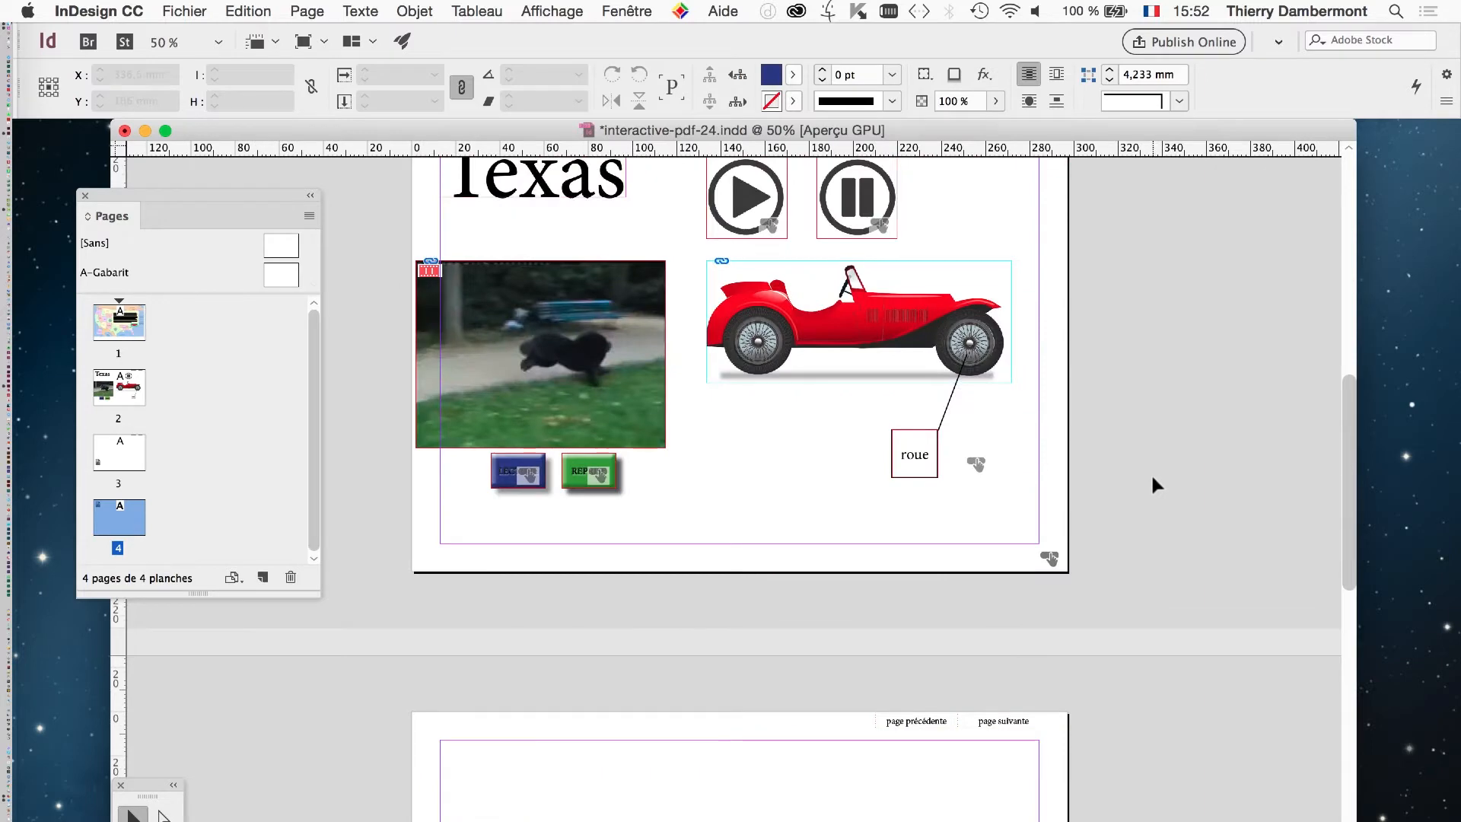
scroll(1150, 473, down, 3)
scroll(1147, 474, down, 3)
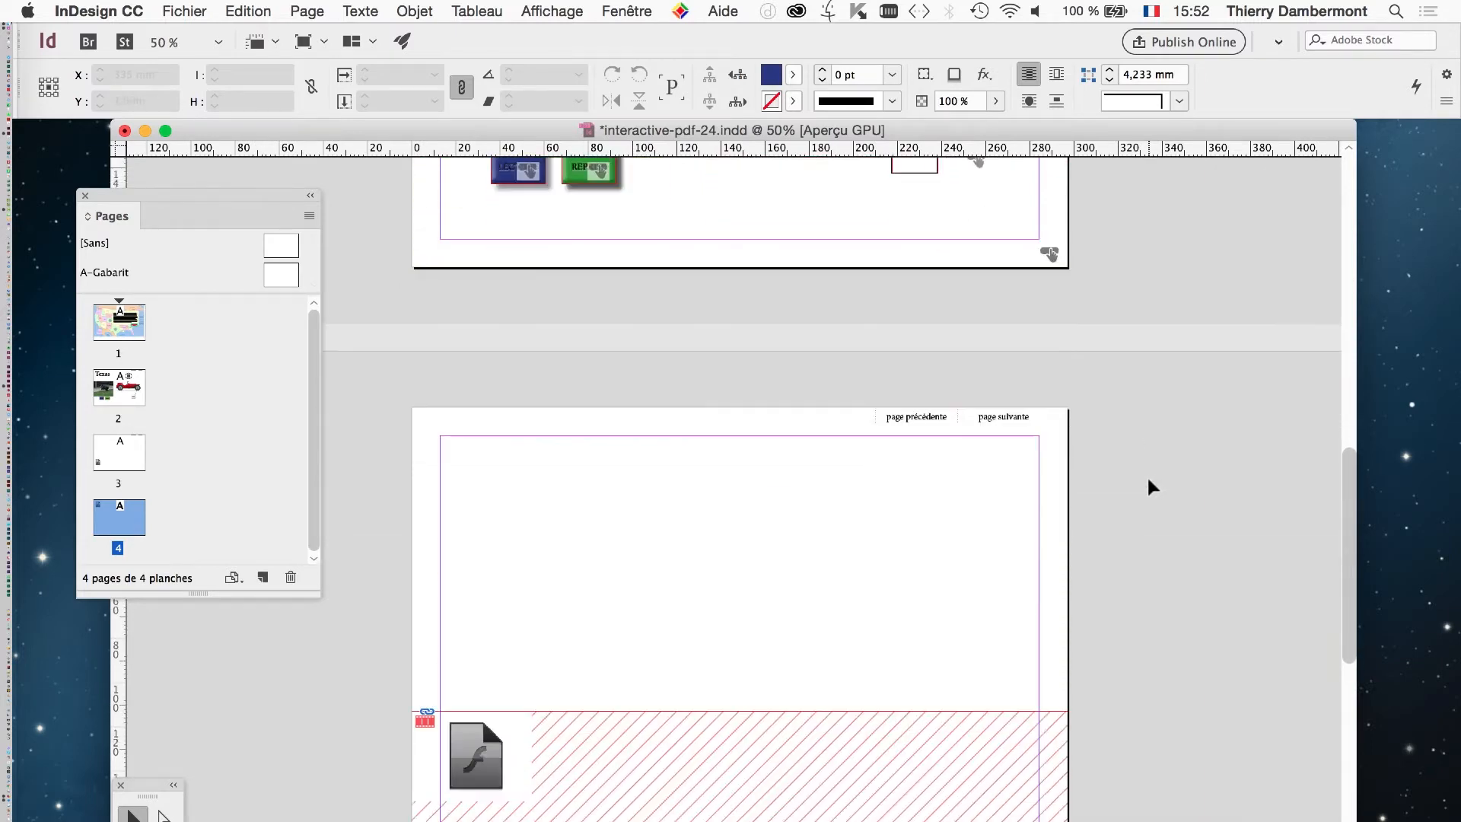
scroll(1142, 478, down, 2)
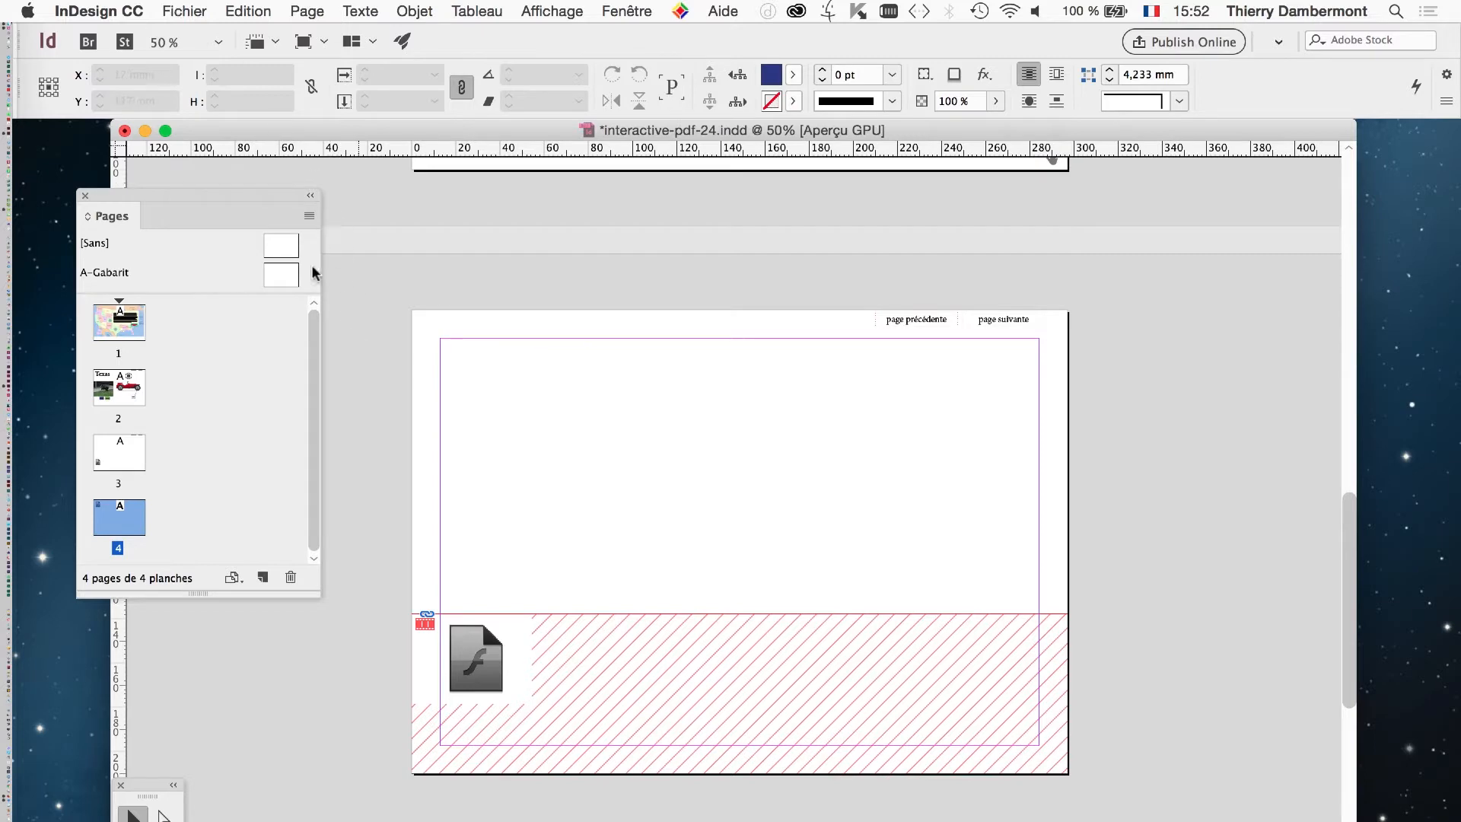
drag(147, 787, 362, 241)
drag(266, 199, 1317, 240)
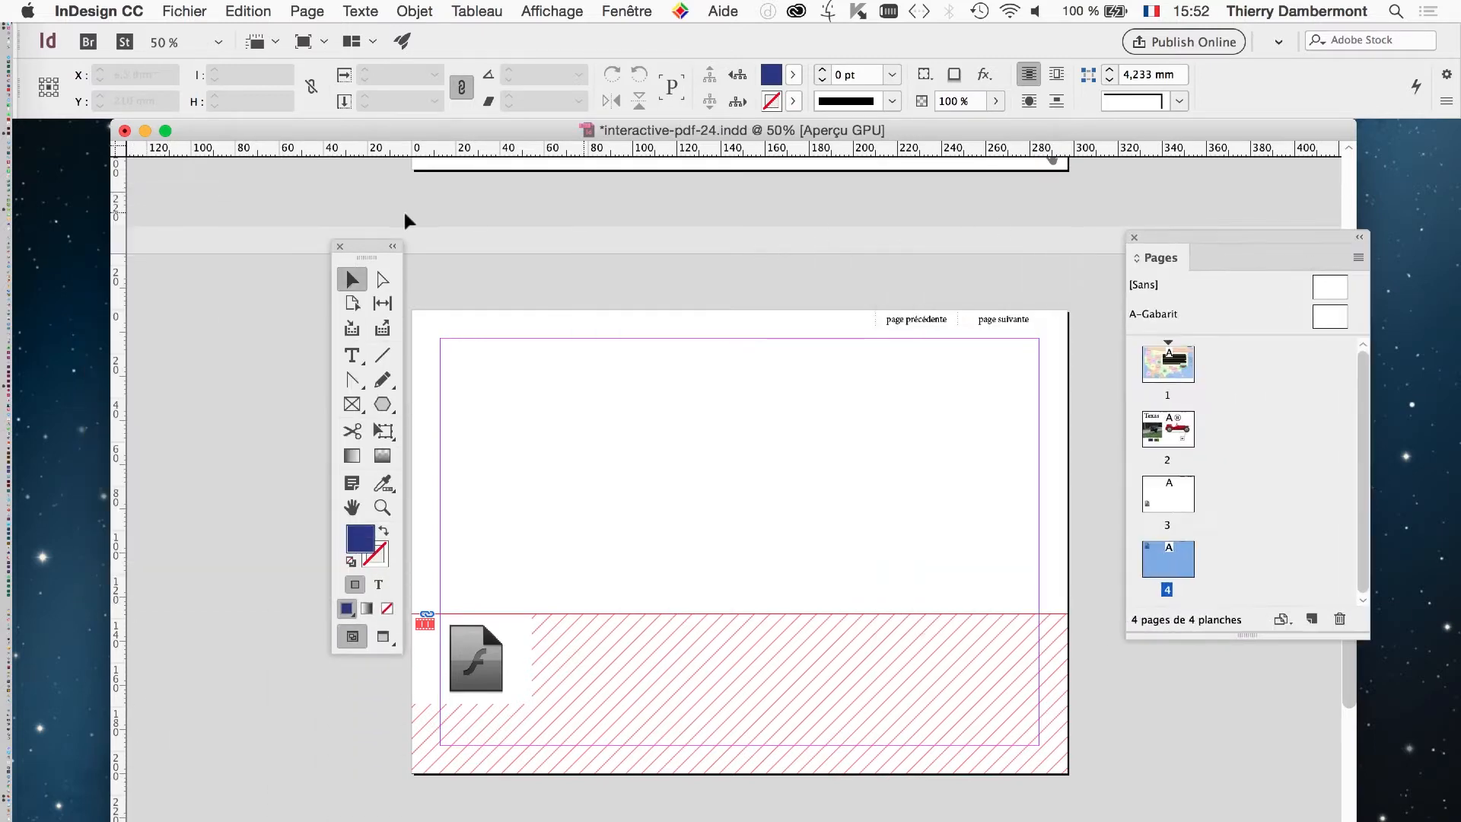
drag(361, 251, 217, 251)
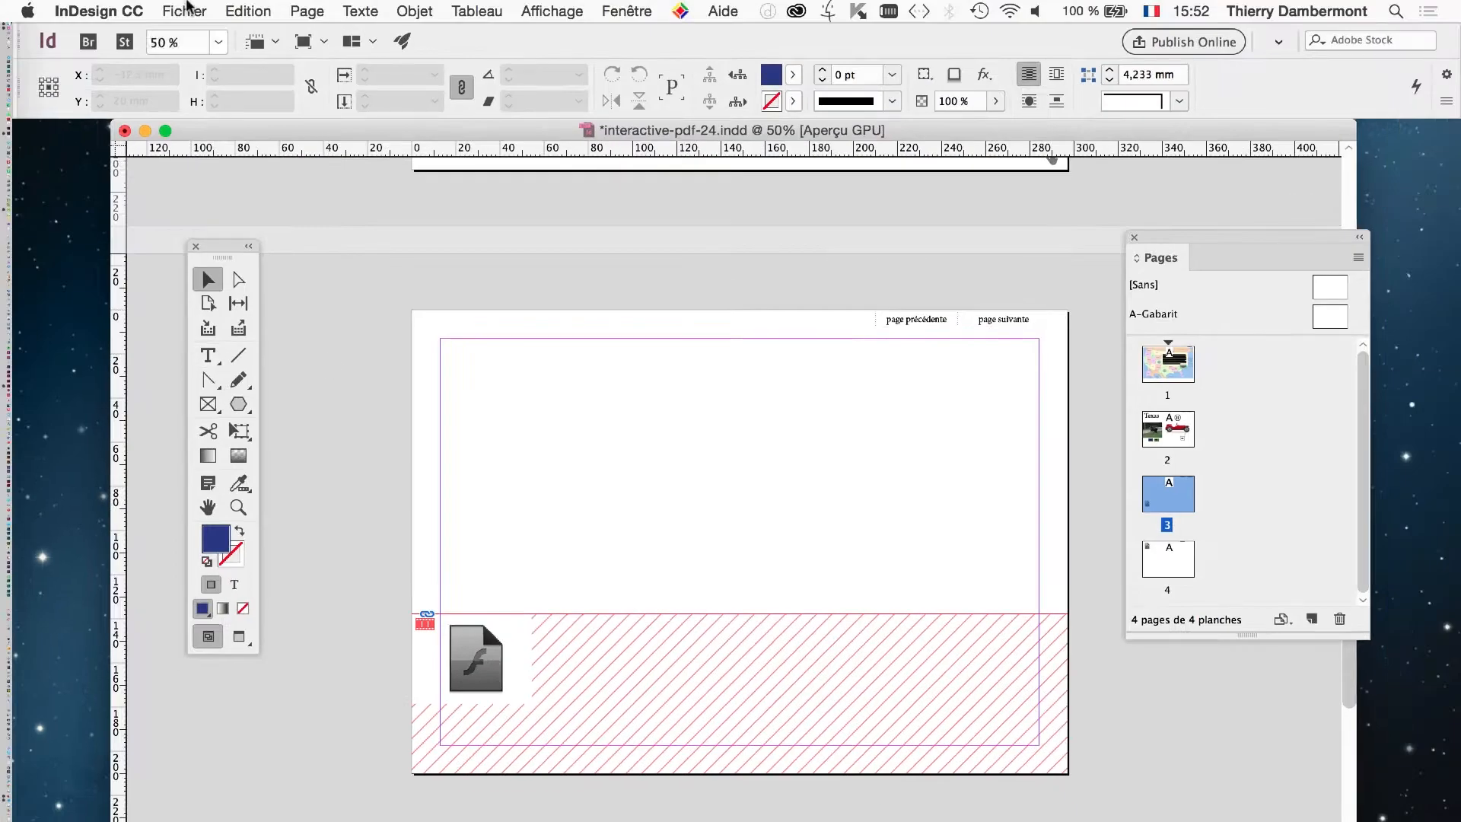
Import texte-koala-avec-hyperliens.rtf into a text frame about 201 × 86 mm in the empty upper area of page 3
click(184, 10)
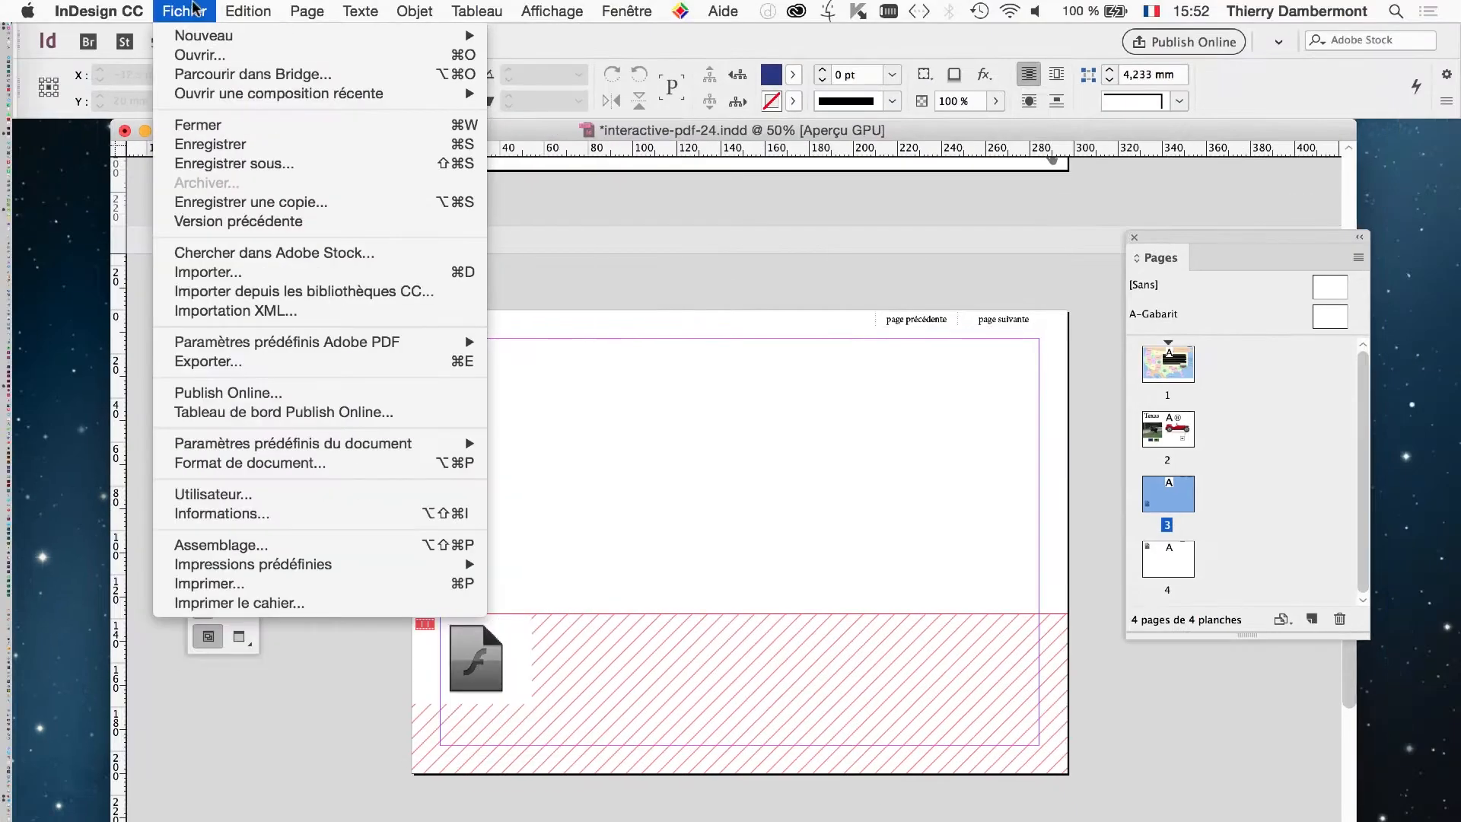
click(254, 272)
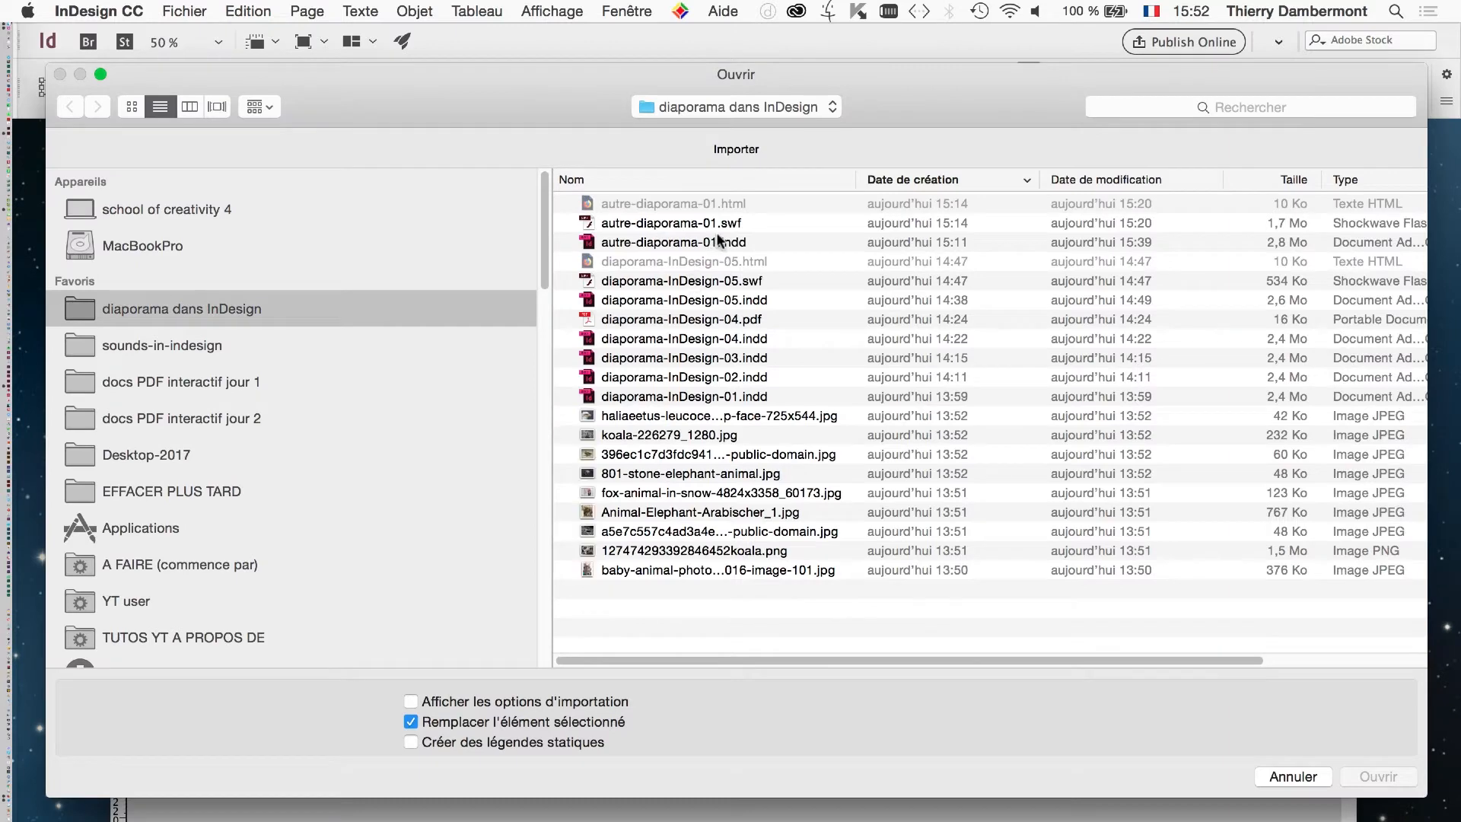
click(332, 423)
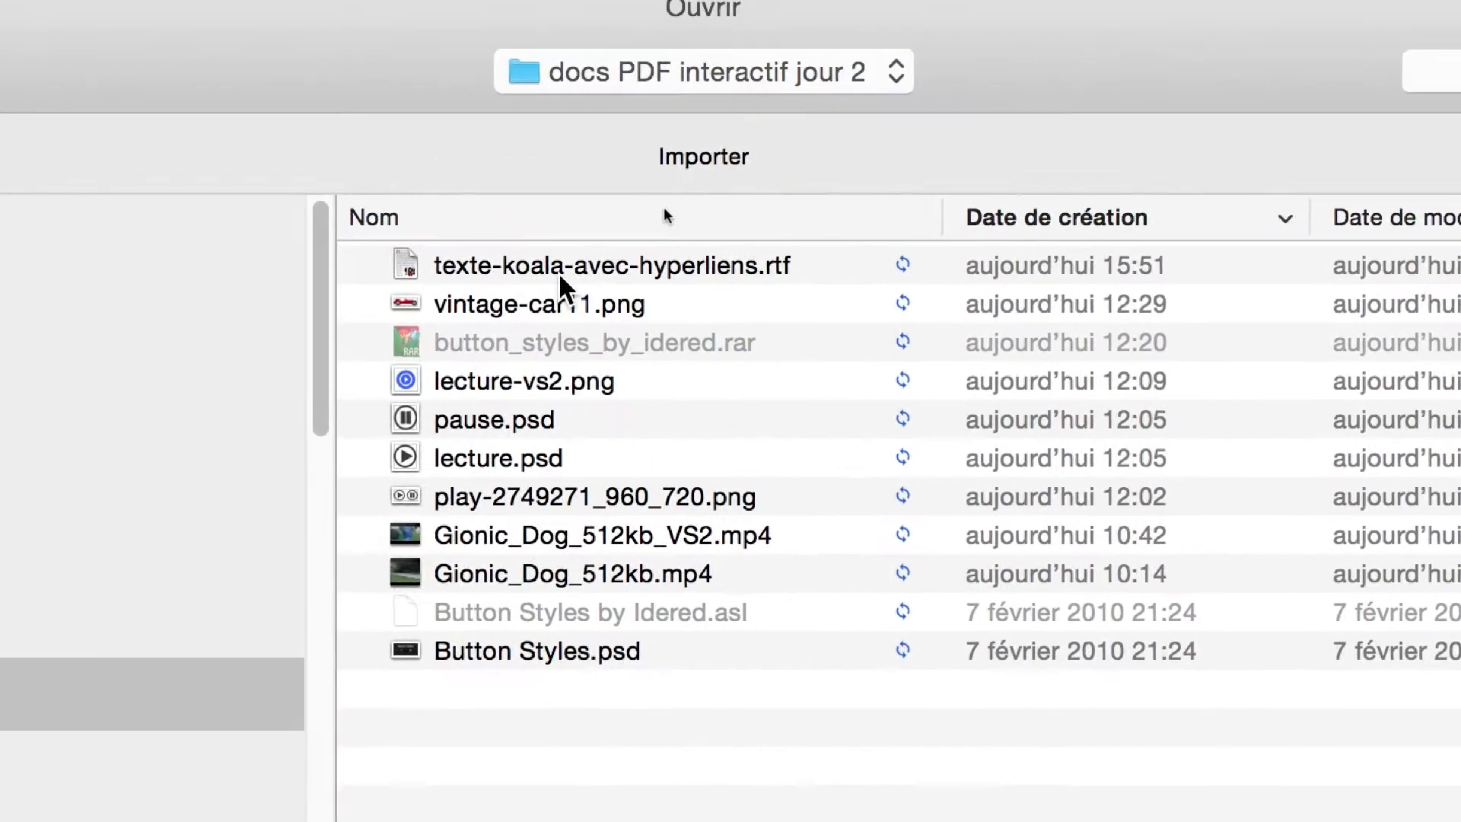
click(560, 274)
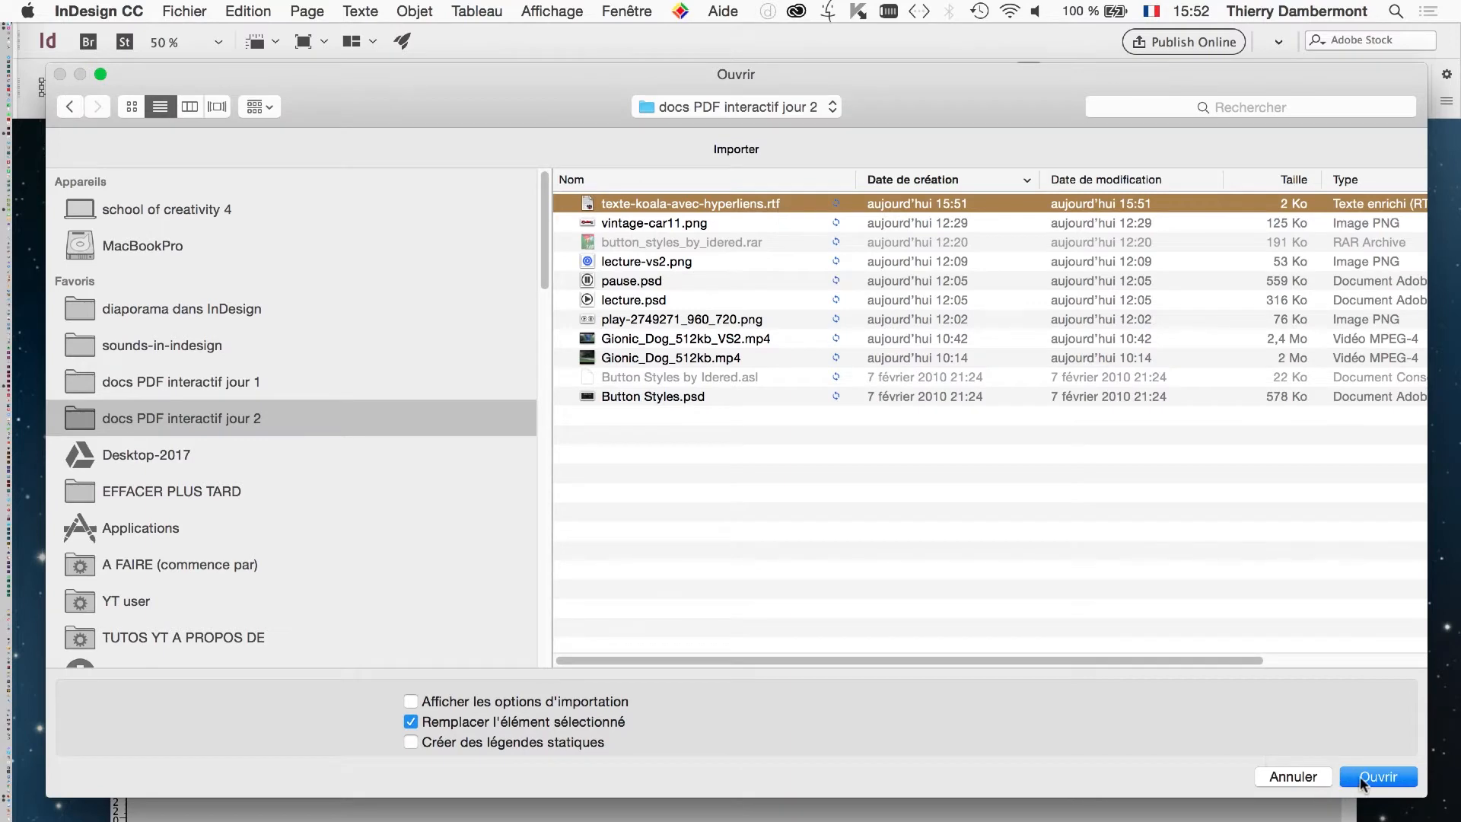
click(1378, 776)
drag(477, 359, 920, 550)
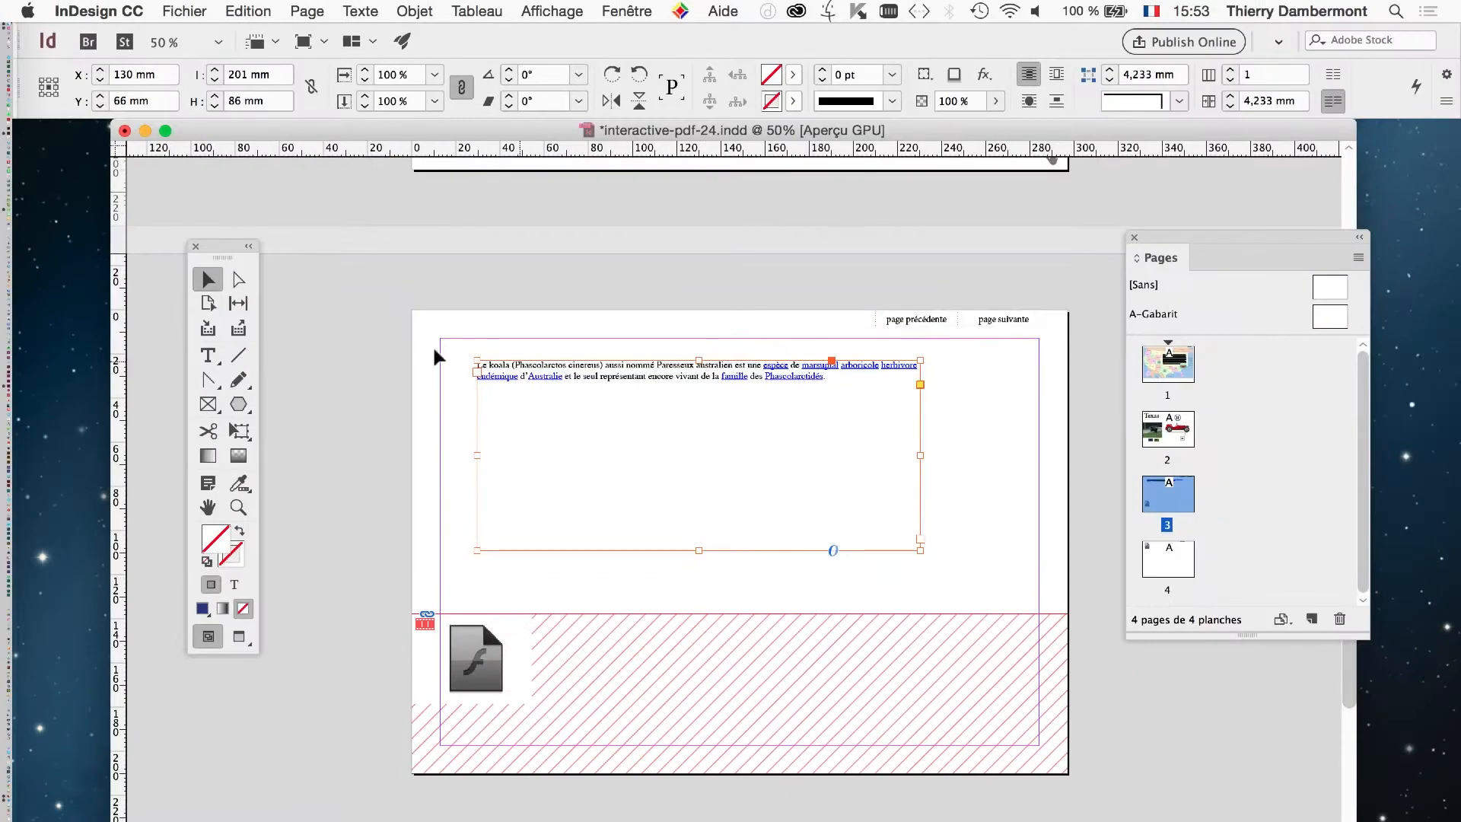
Display the Hyperliens list for the imported text and place it beside page 3, clear of the text frame
click(209, 355)
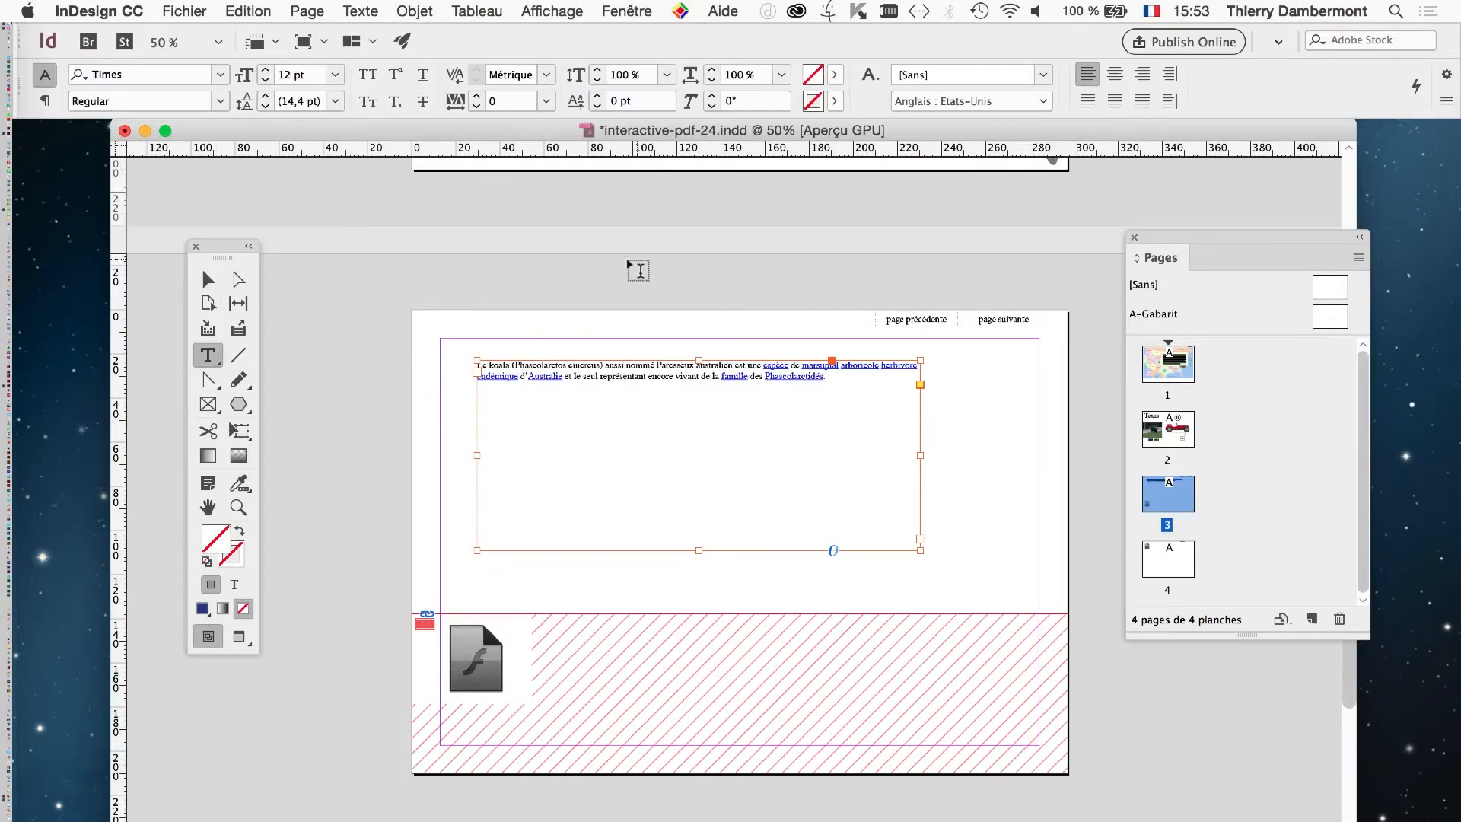
click(209, 509)
drag(525, 388, 116, 221)
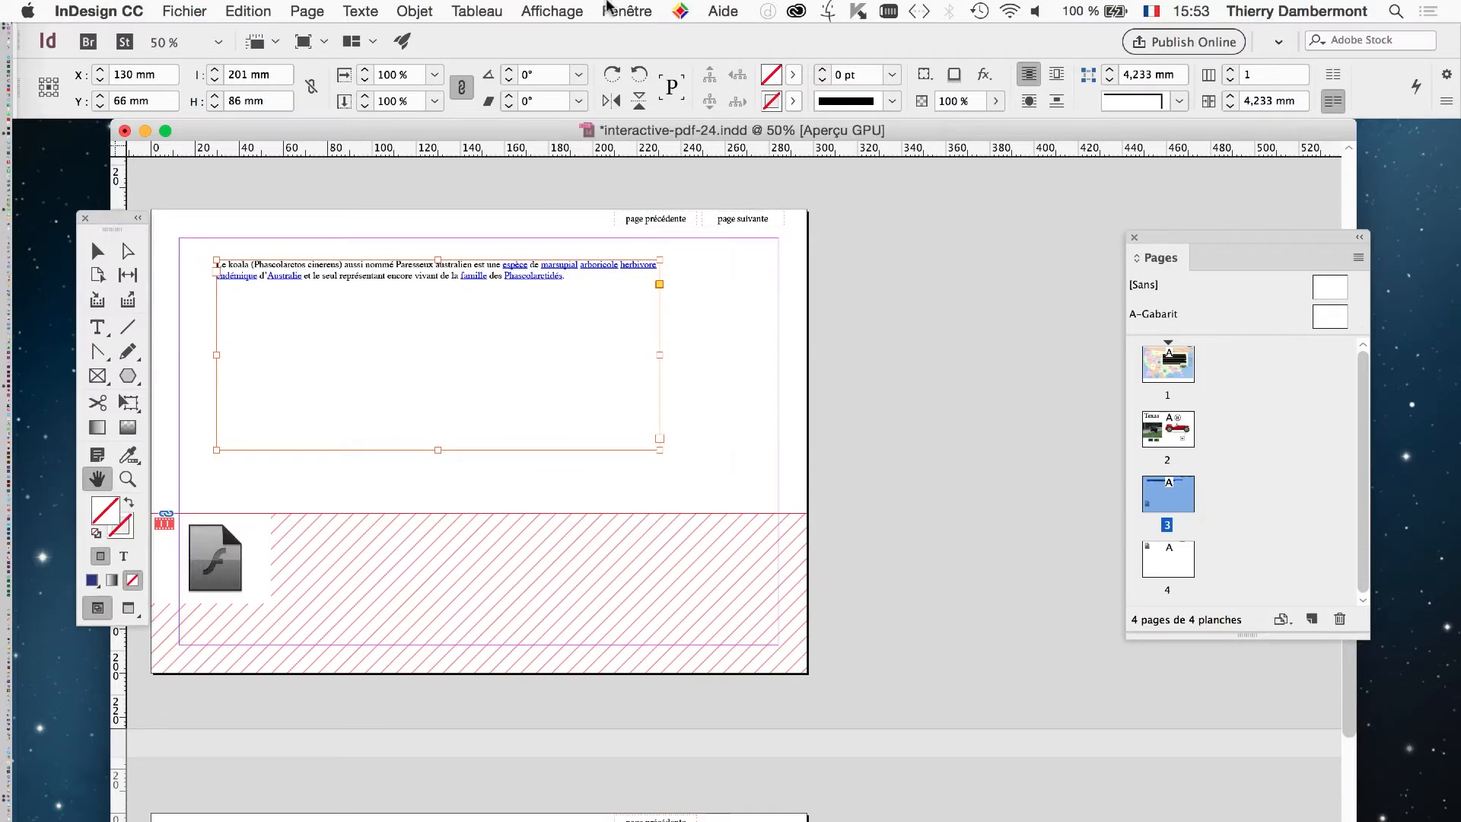
click(626, 11)
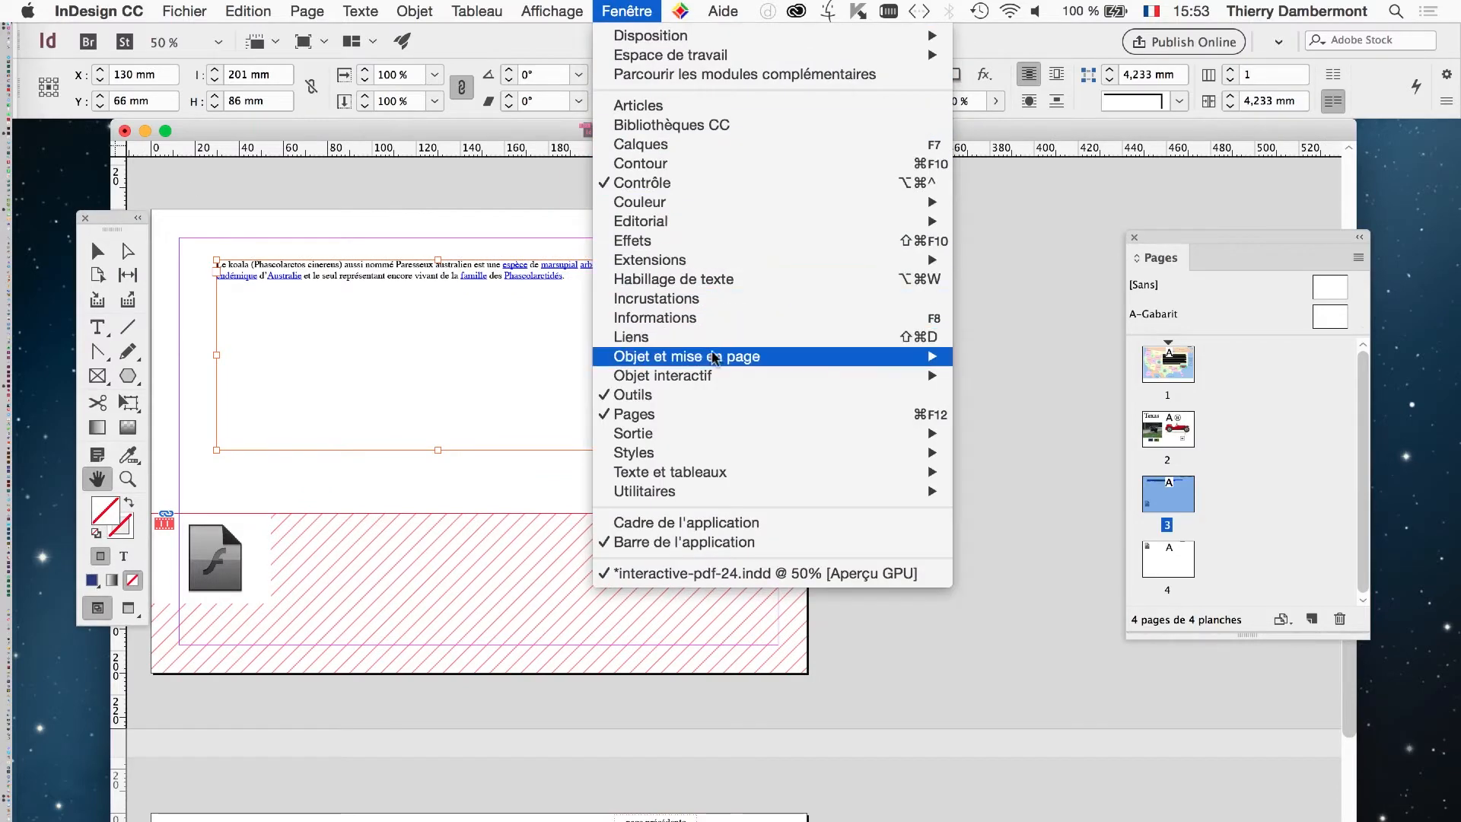
mouse_move(724, 375)
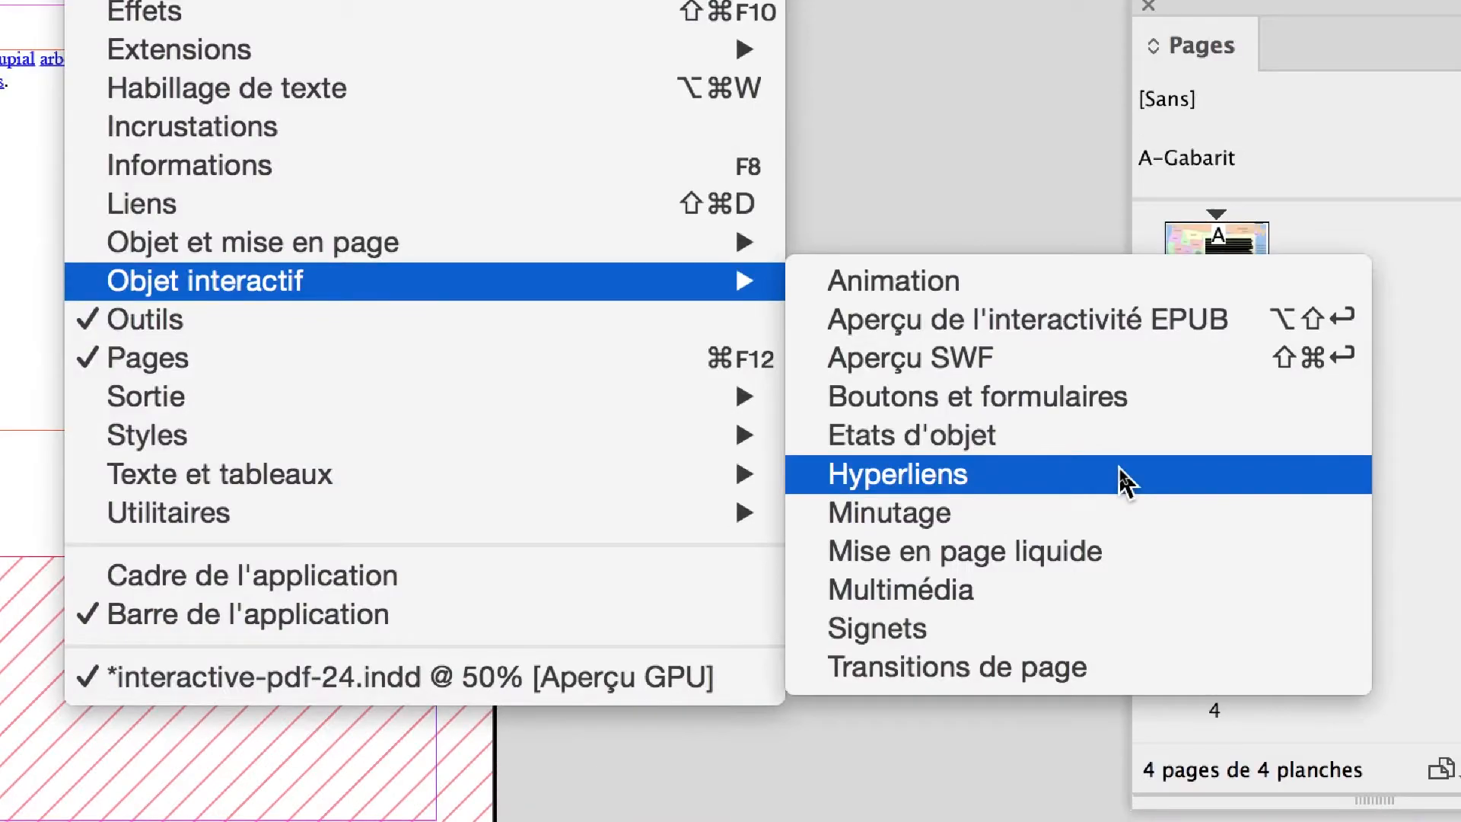
click(1123, 481)
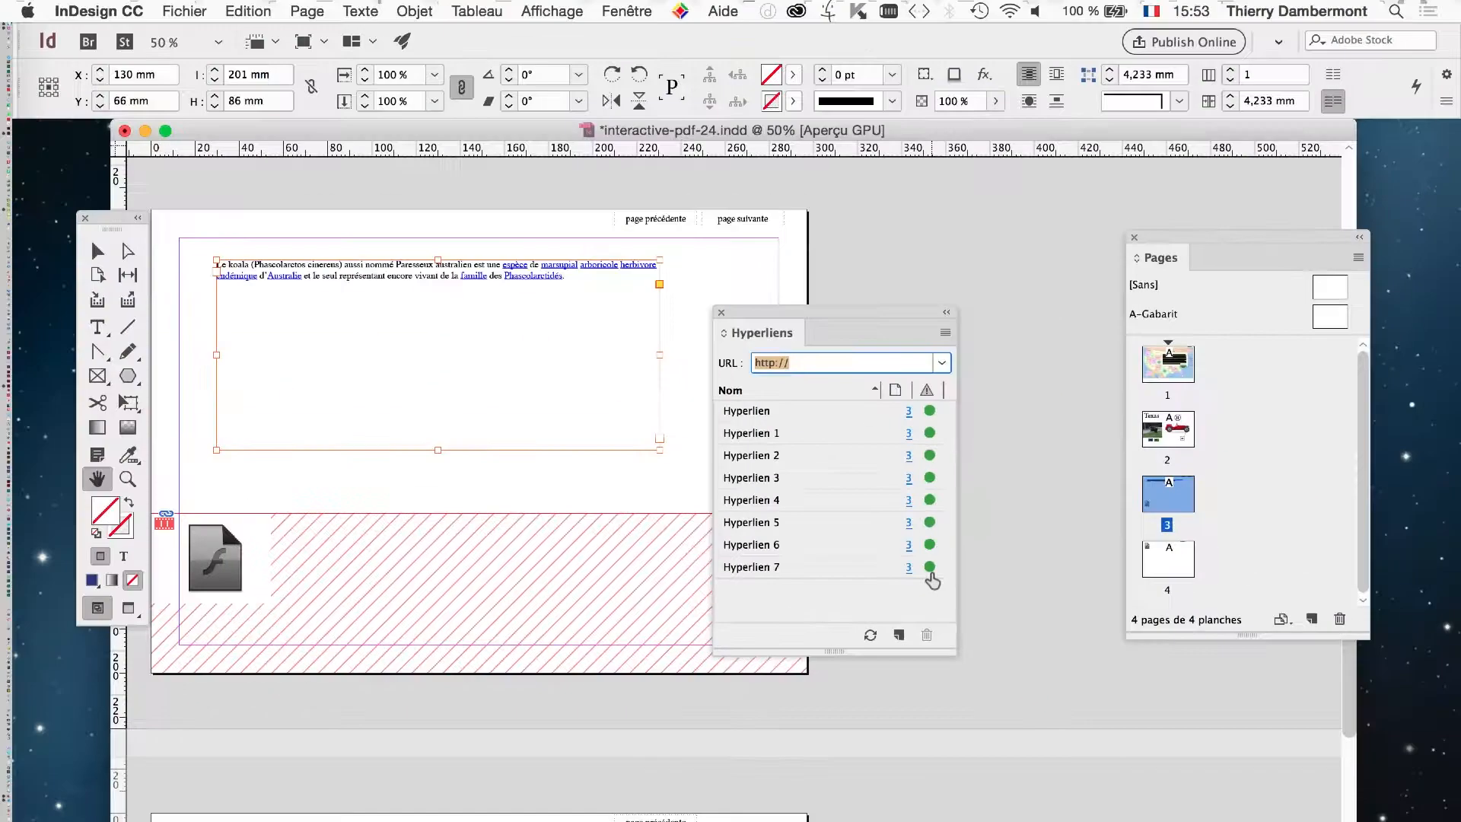
drag(776, 309, 943, 330)
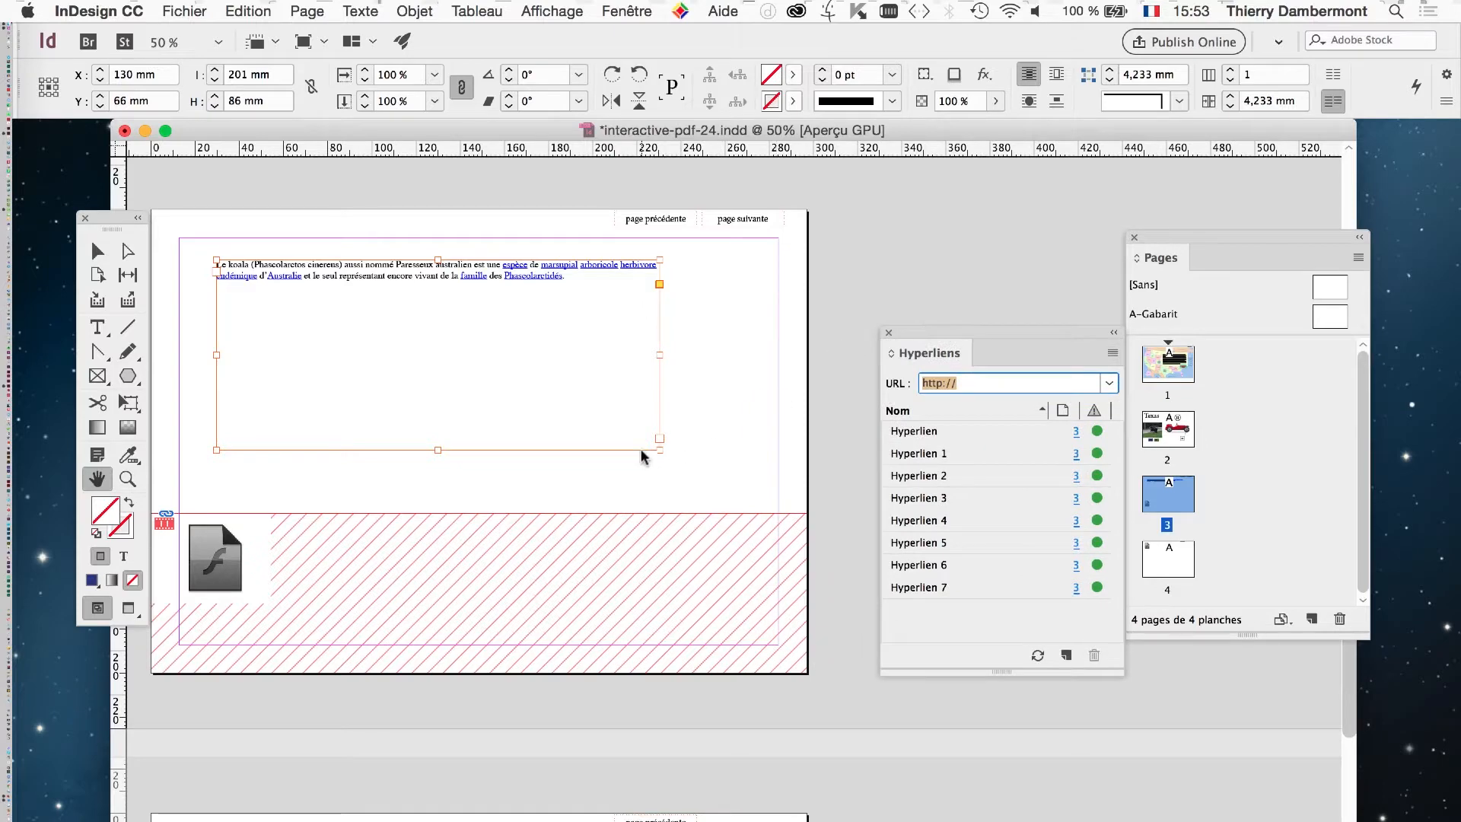
Shrink the koala text frame to about 67 × 29 mm, and scale it with its text to about 173 × 74 mm using Free Transform
click(660, 448)
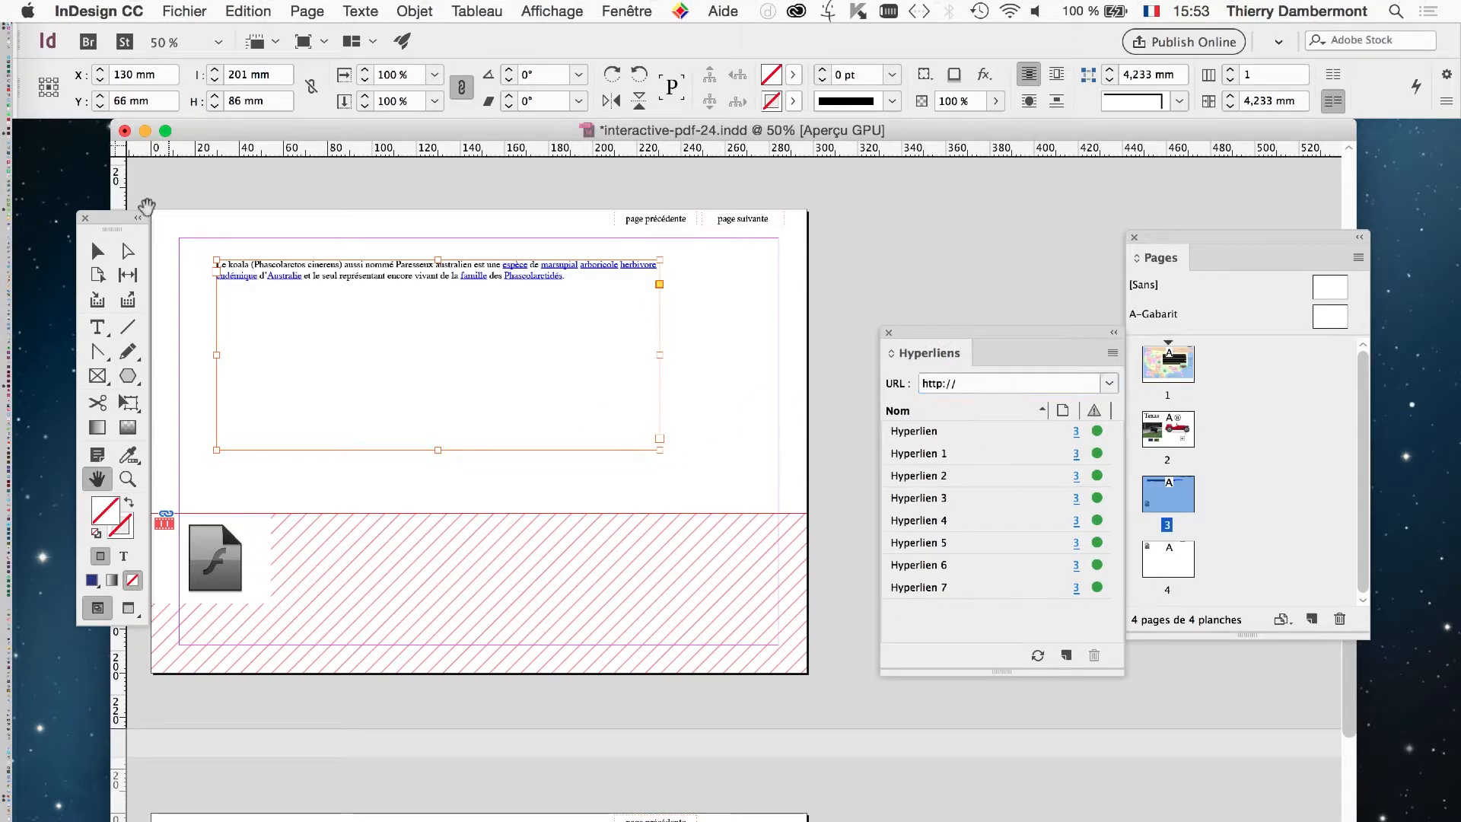
click(99, 253)
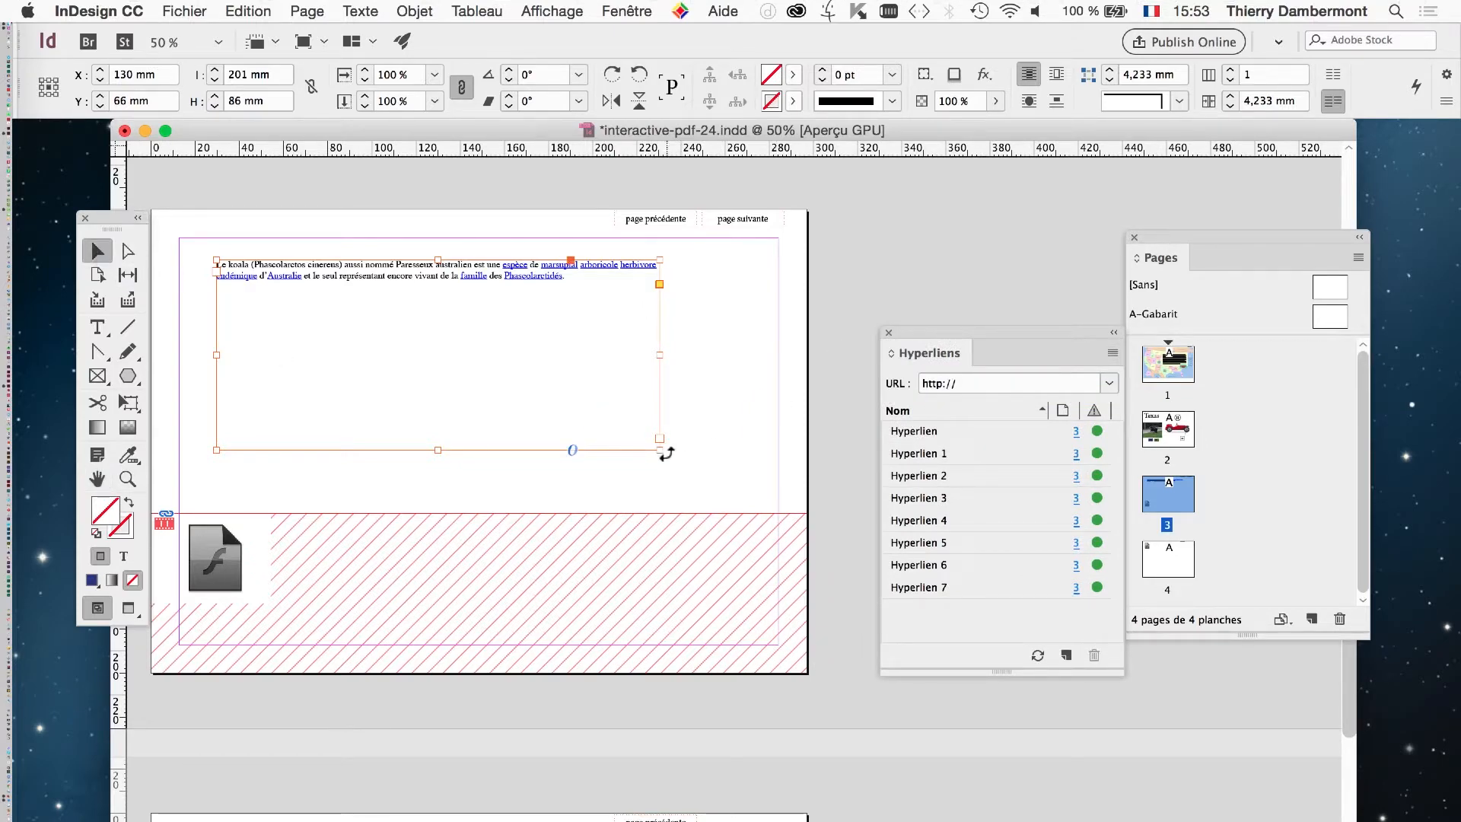
key(super+z)
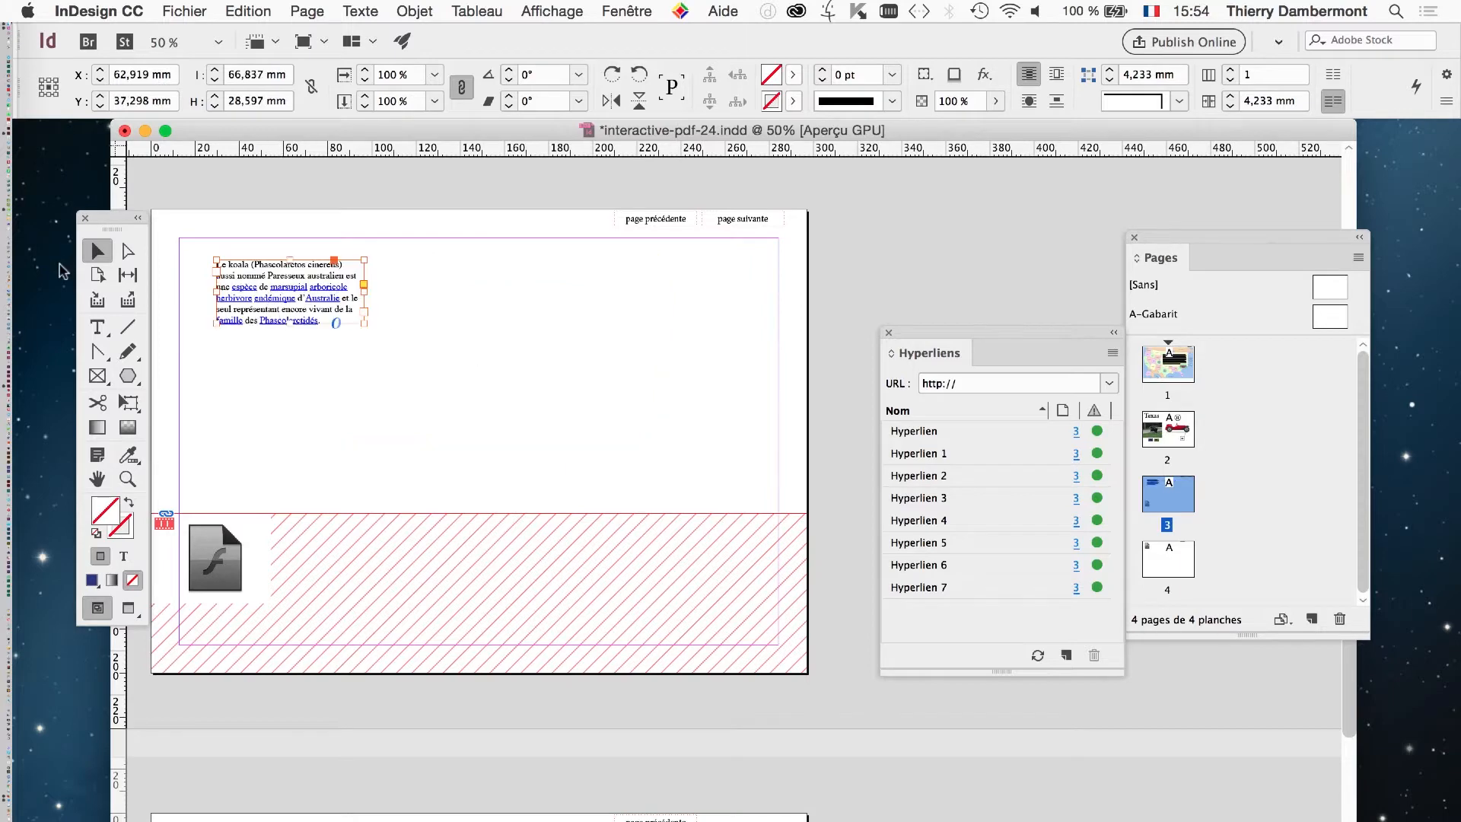
click(128, 404)
drag(365, 325, 598, 461)
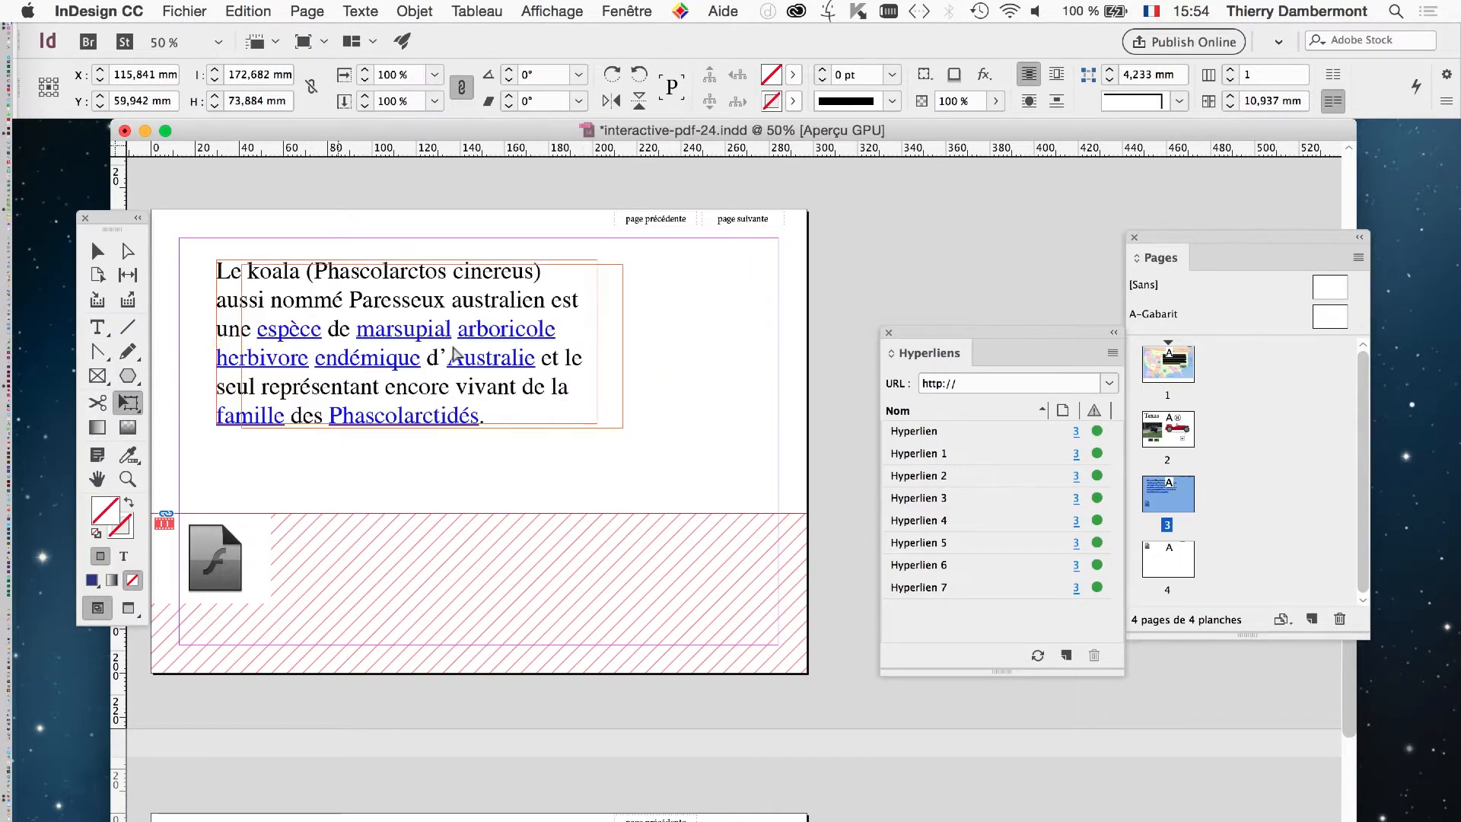
Move the koala text frame to X 197.959 mm, Y 75.7 mm on page 3 and shift the Tools palette clear of the page
drag(315, 326, 496, 361)
click(97, 249)
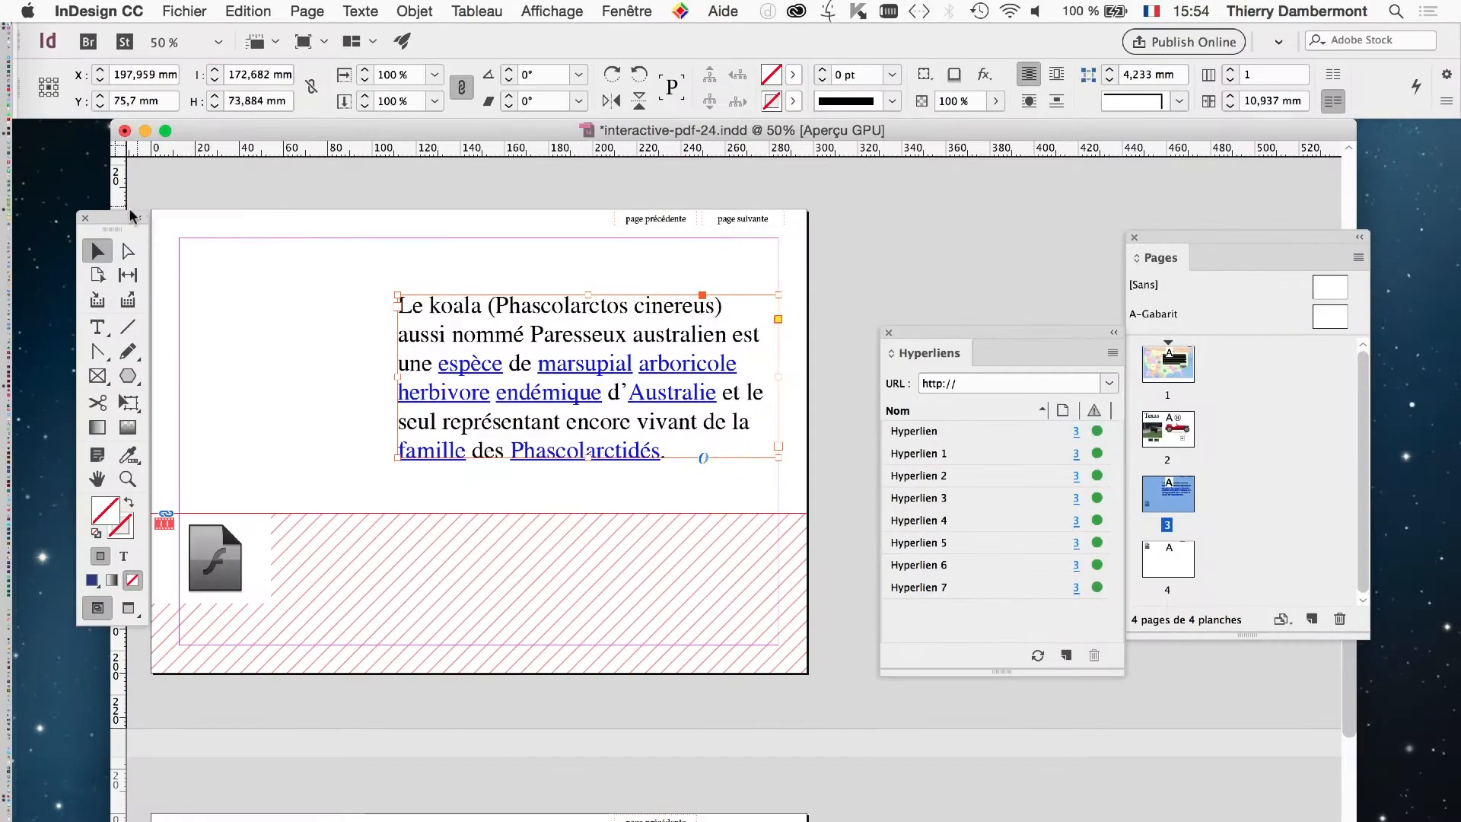
drag(131, 216, 93, 182)
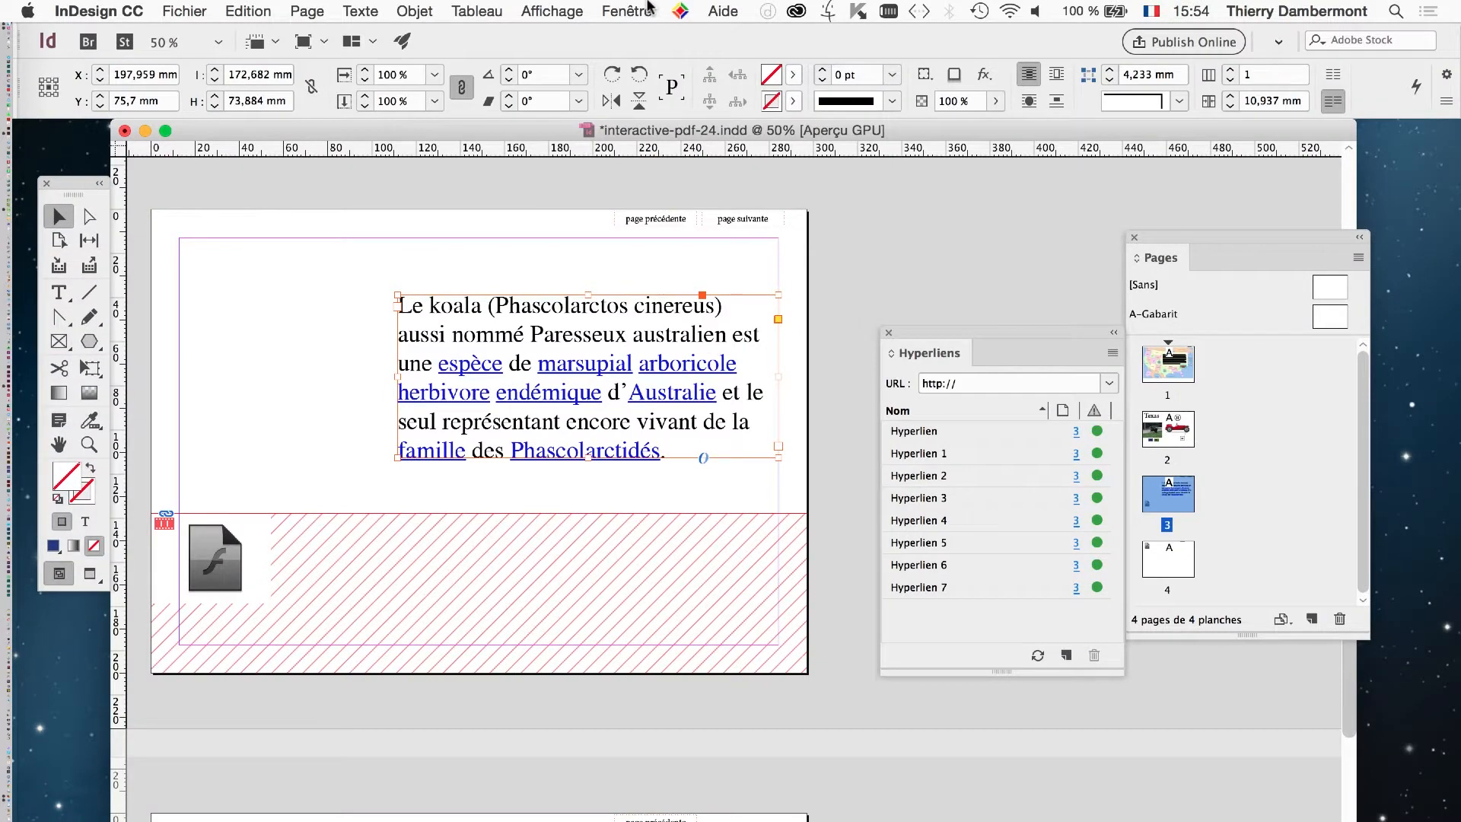
Display the Nuancier swatches and place them and the Tools palette on either side of the koala text
click(627, 11)
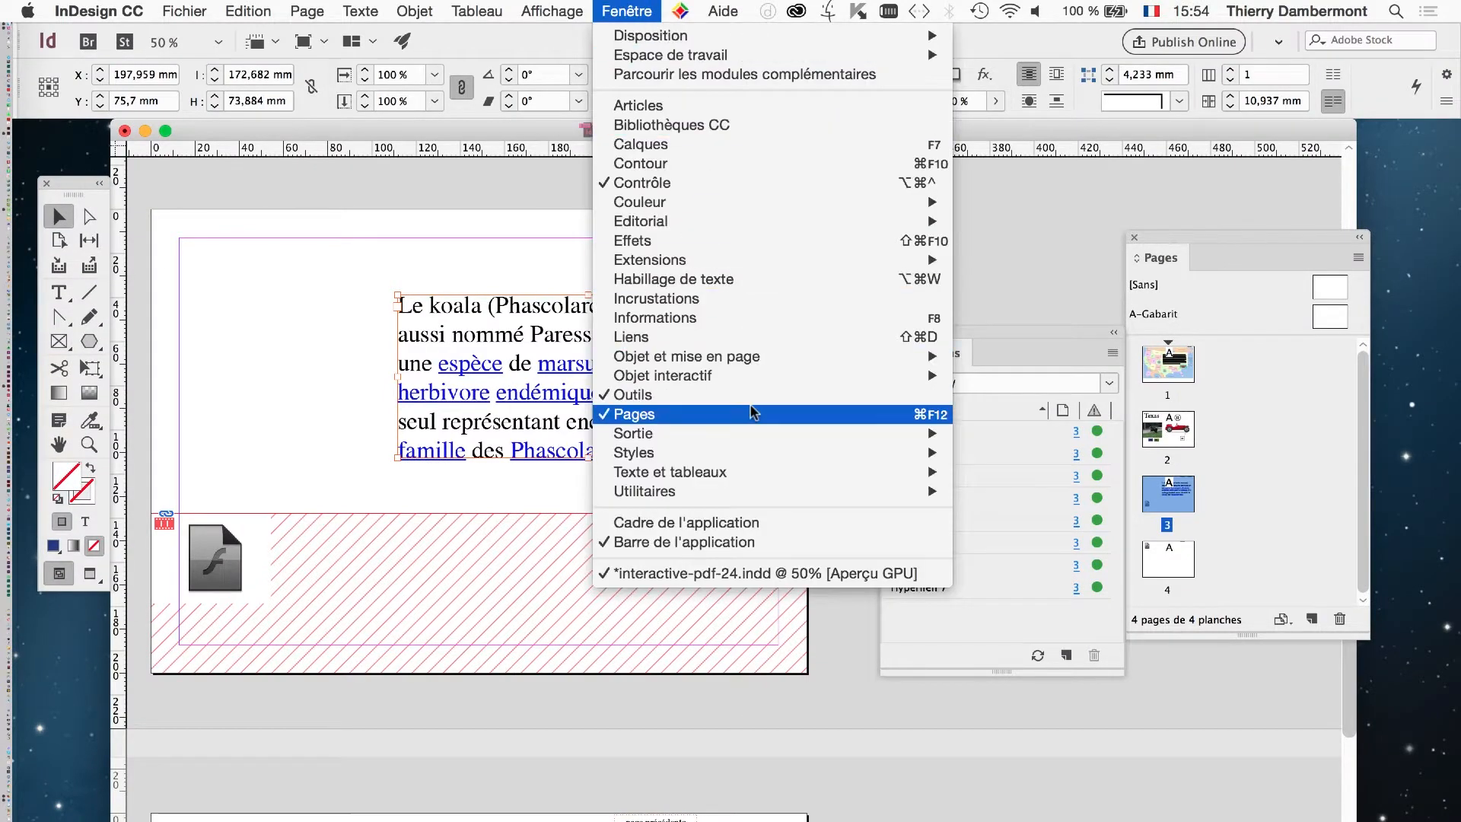
mouse_move(697, 204)
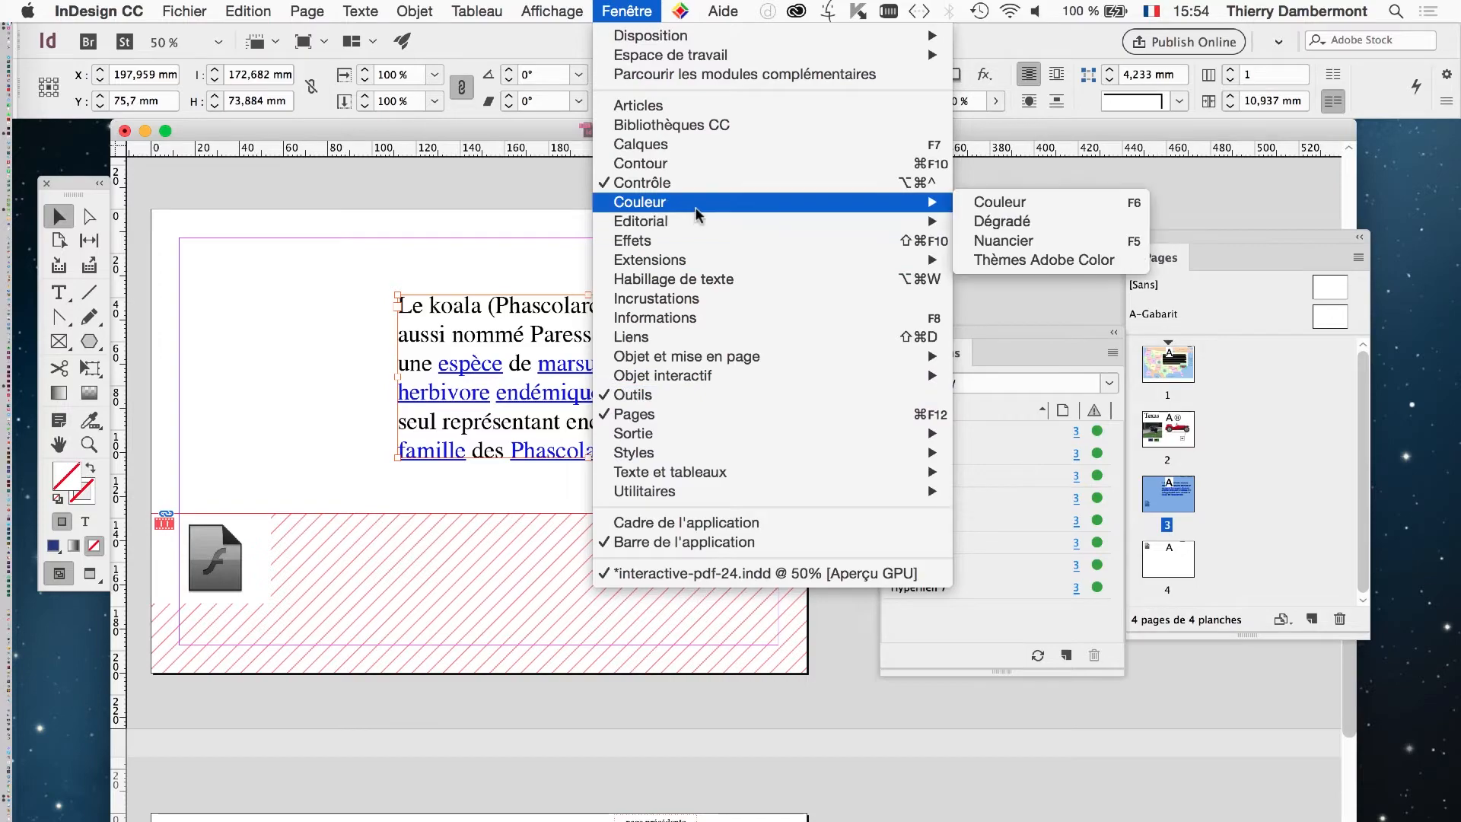
click(1025, 240)
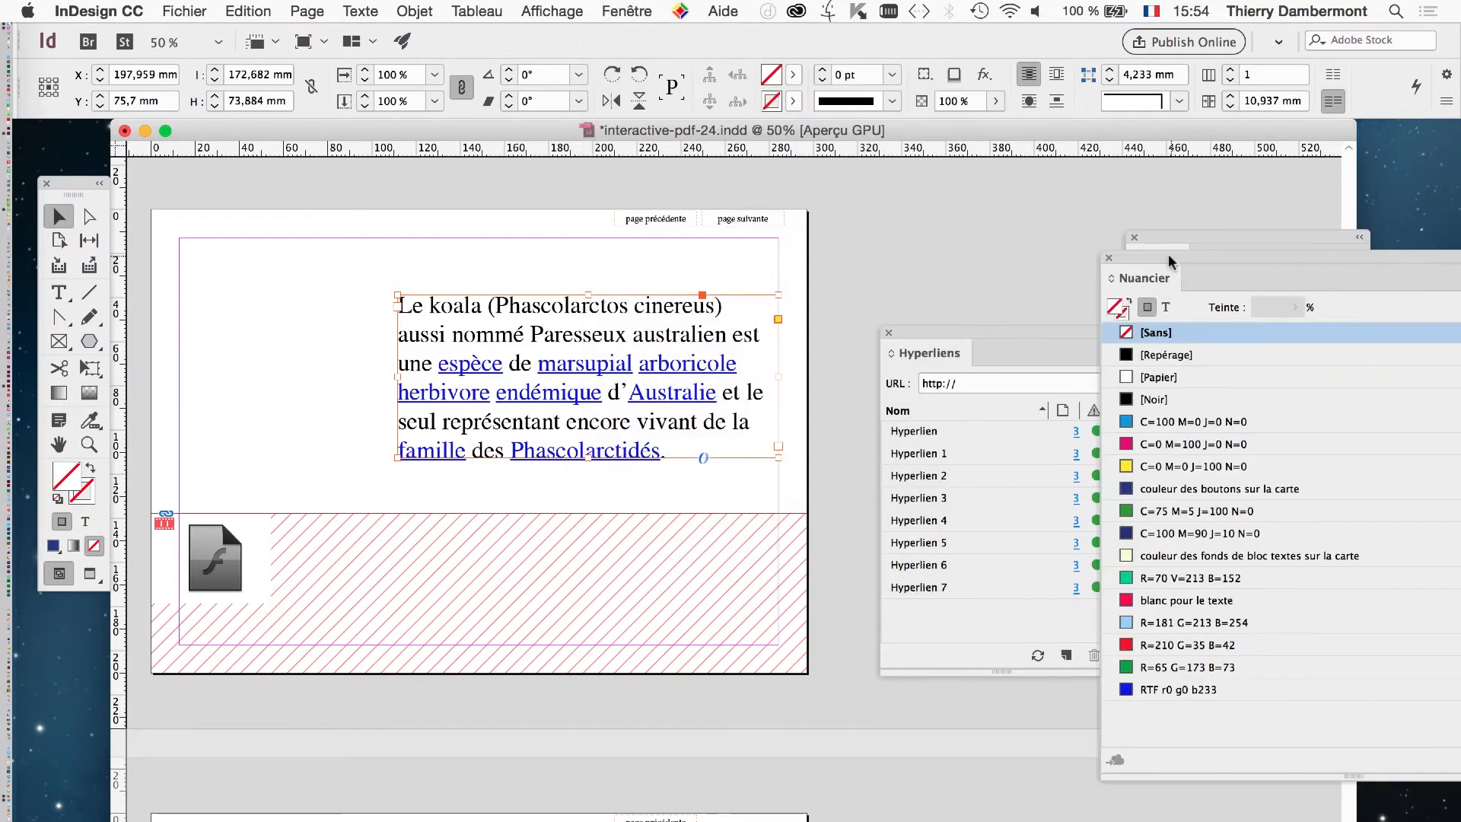
drag(1169, 262, 807, 183)
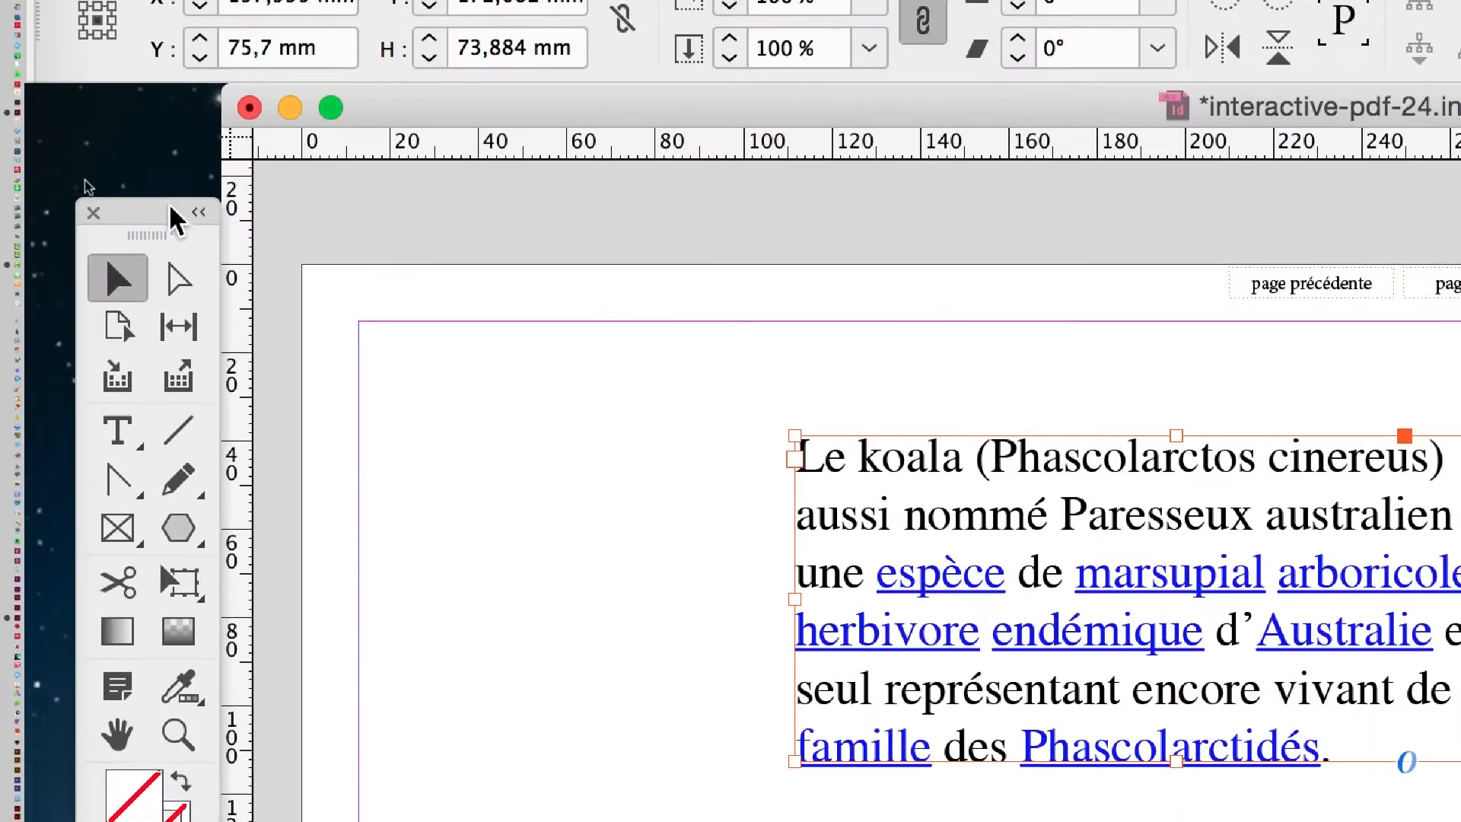
drag(170, 210, 625, 209)
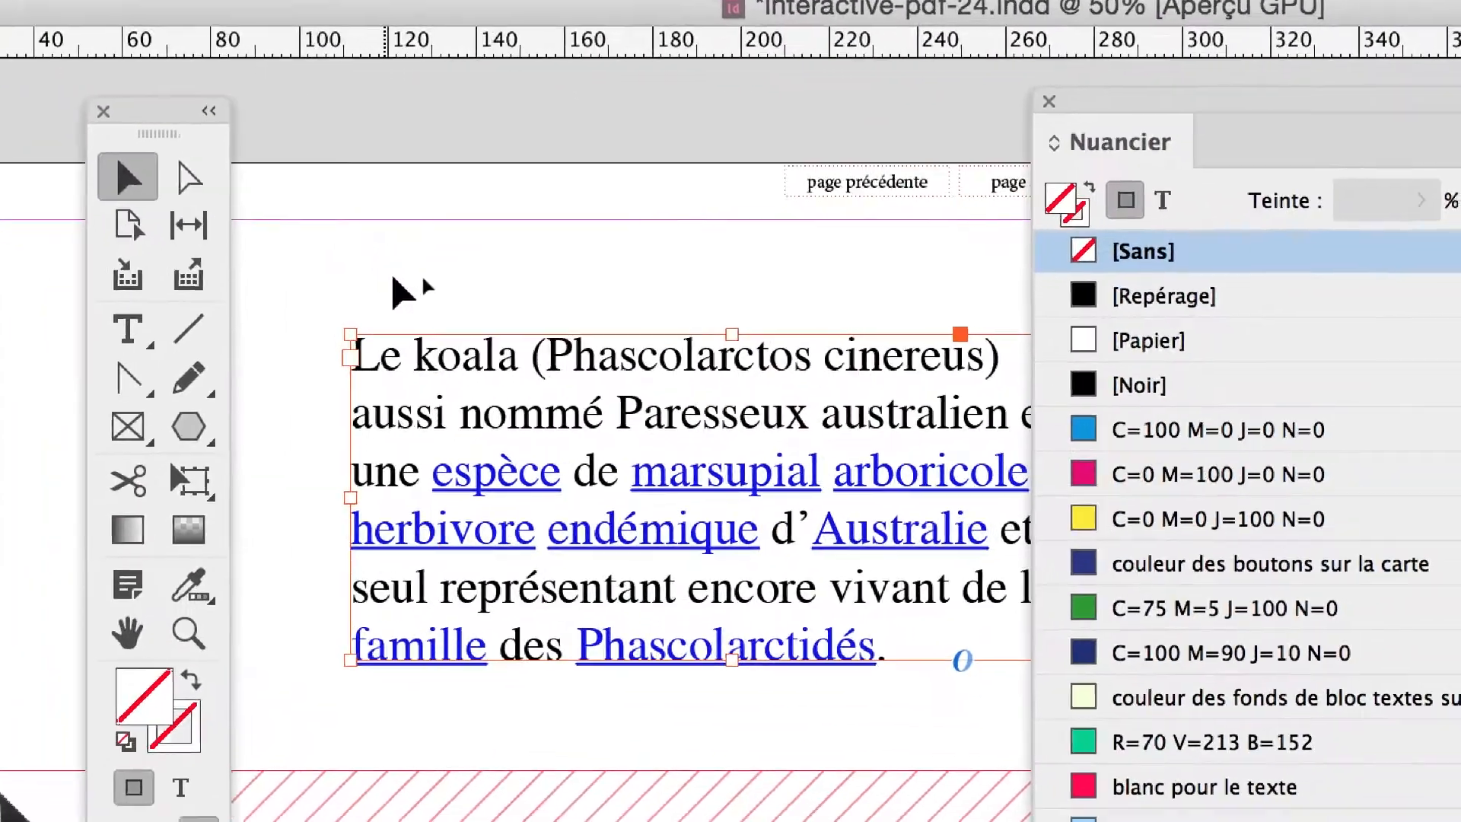
Make color changes target the fill of the text inside the koala frame instead of the frame itself
click(392, 278)
click(431, 350)
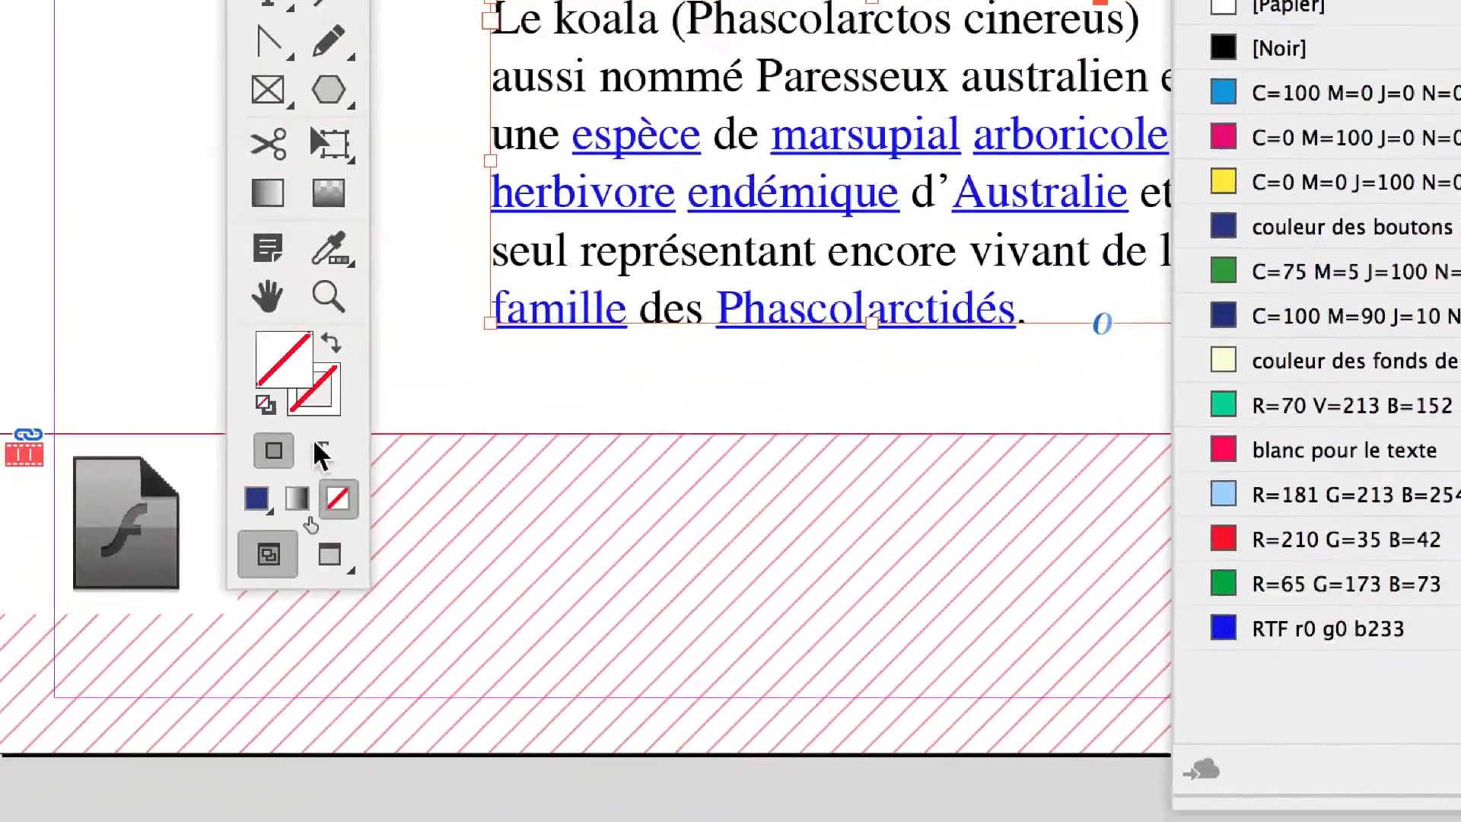
click(256, 664)
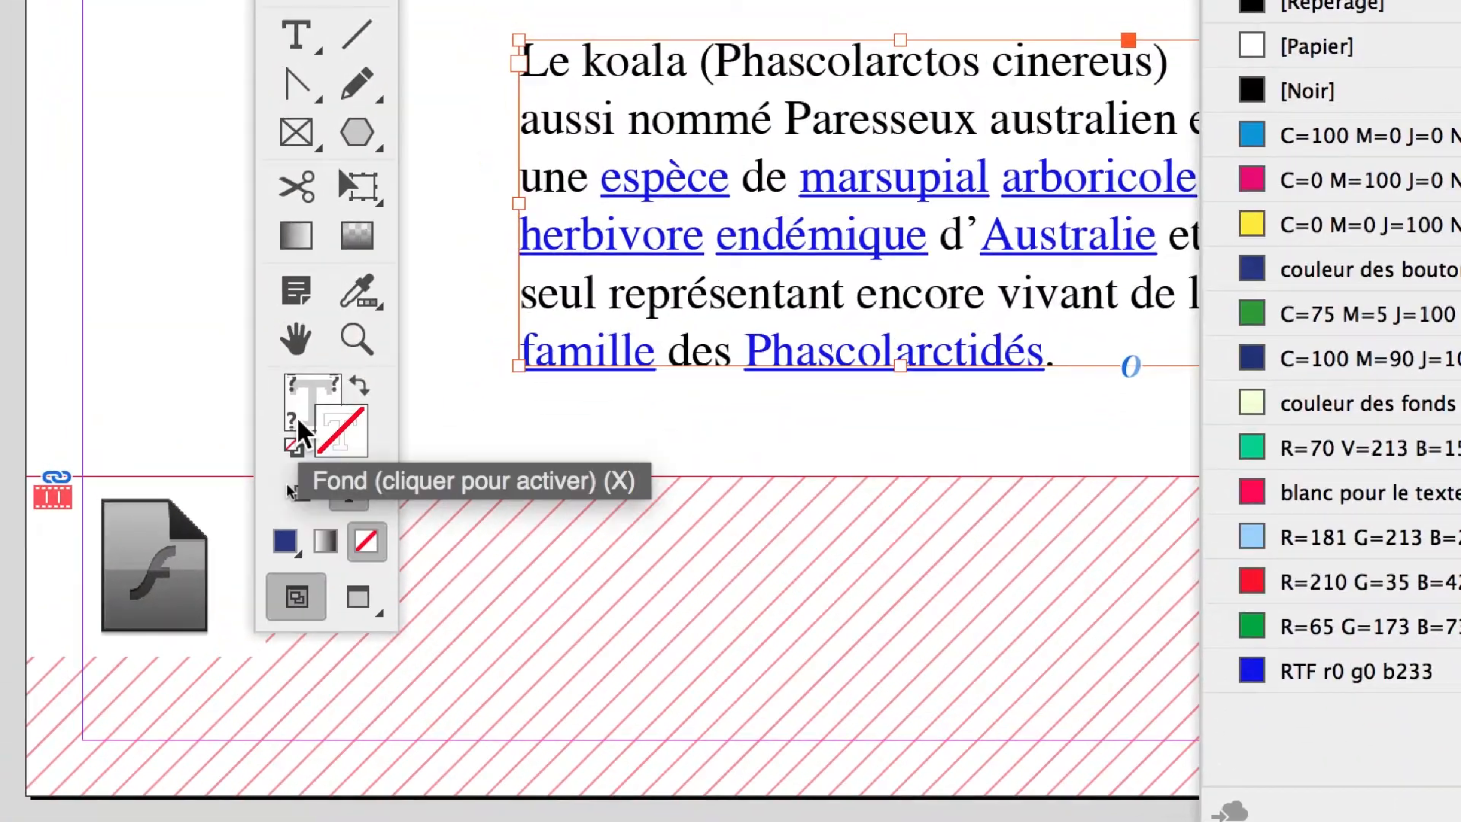
click(264, 376)
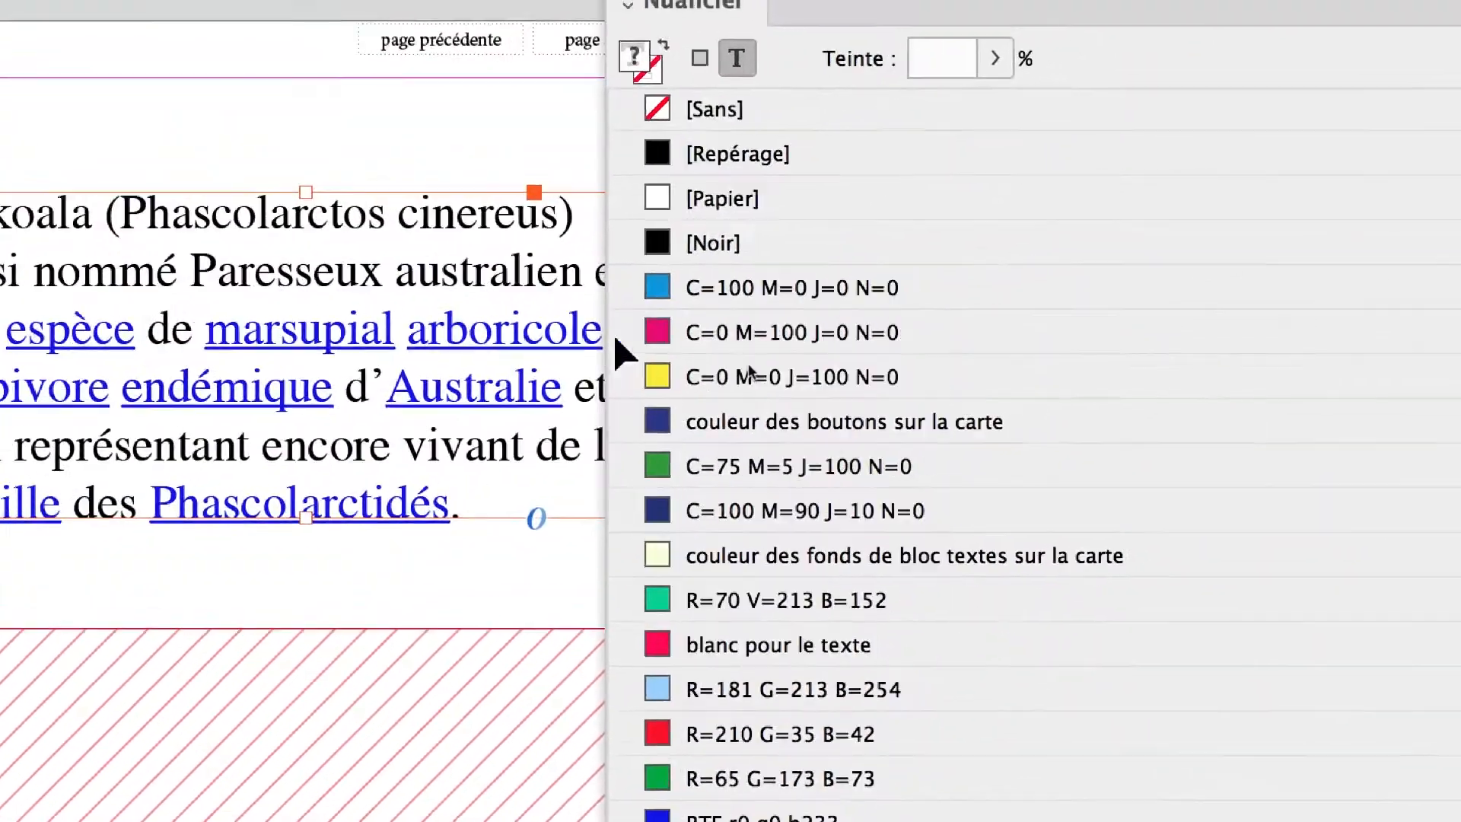
Try the [Noir] swatch on all the koala text, undoing it each time, and reposition the Nuancier palette
click(1002, 172)
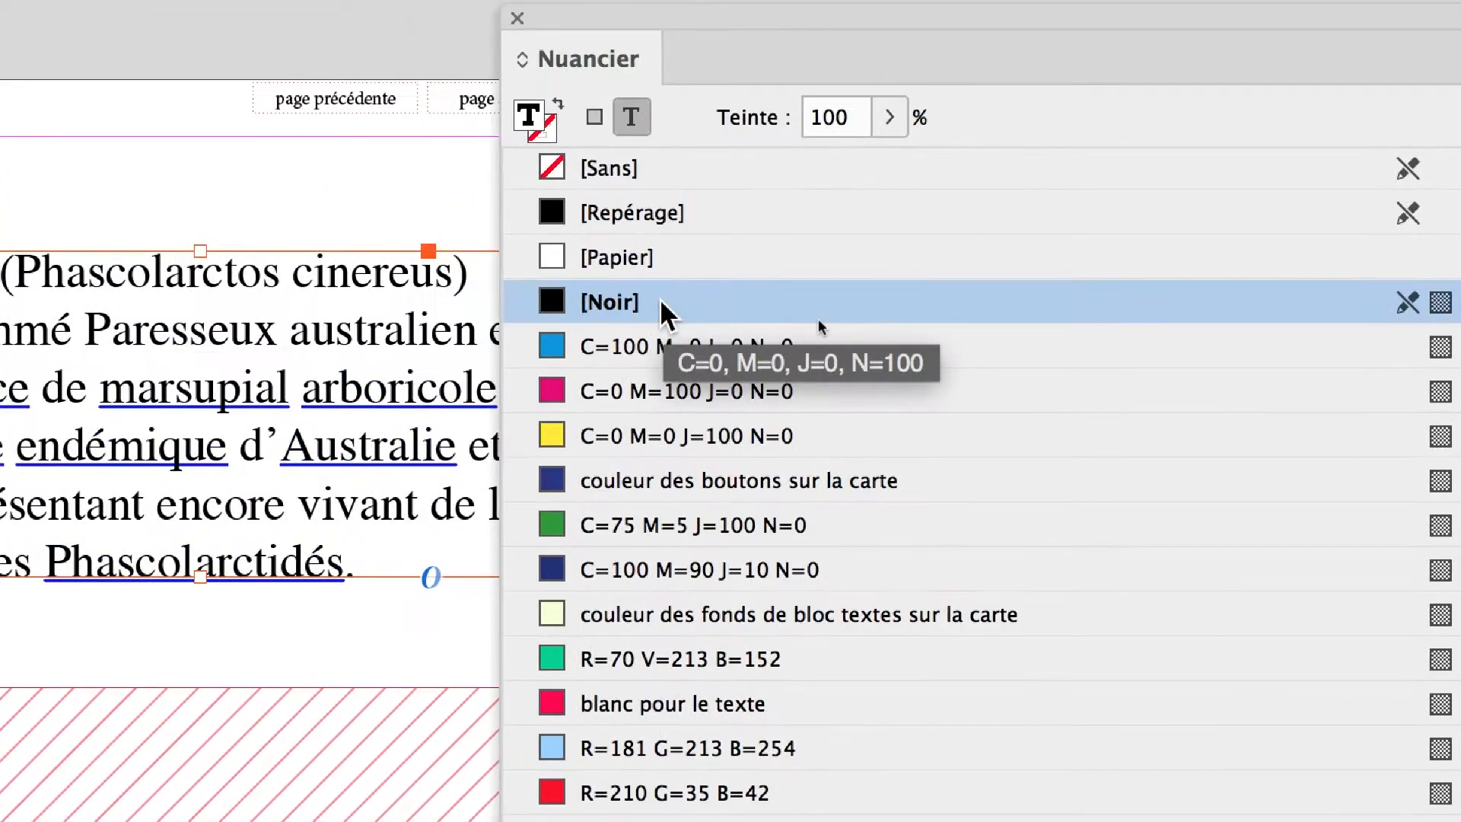
key(super+z)
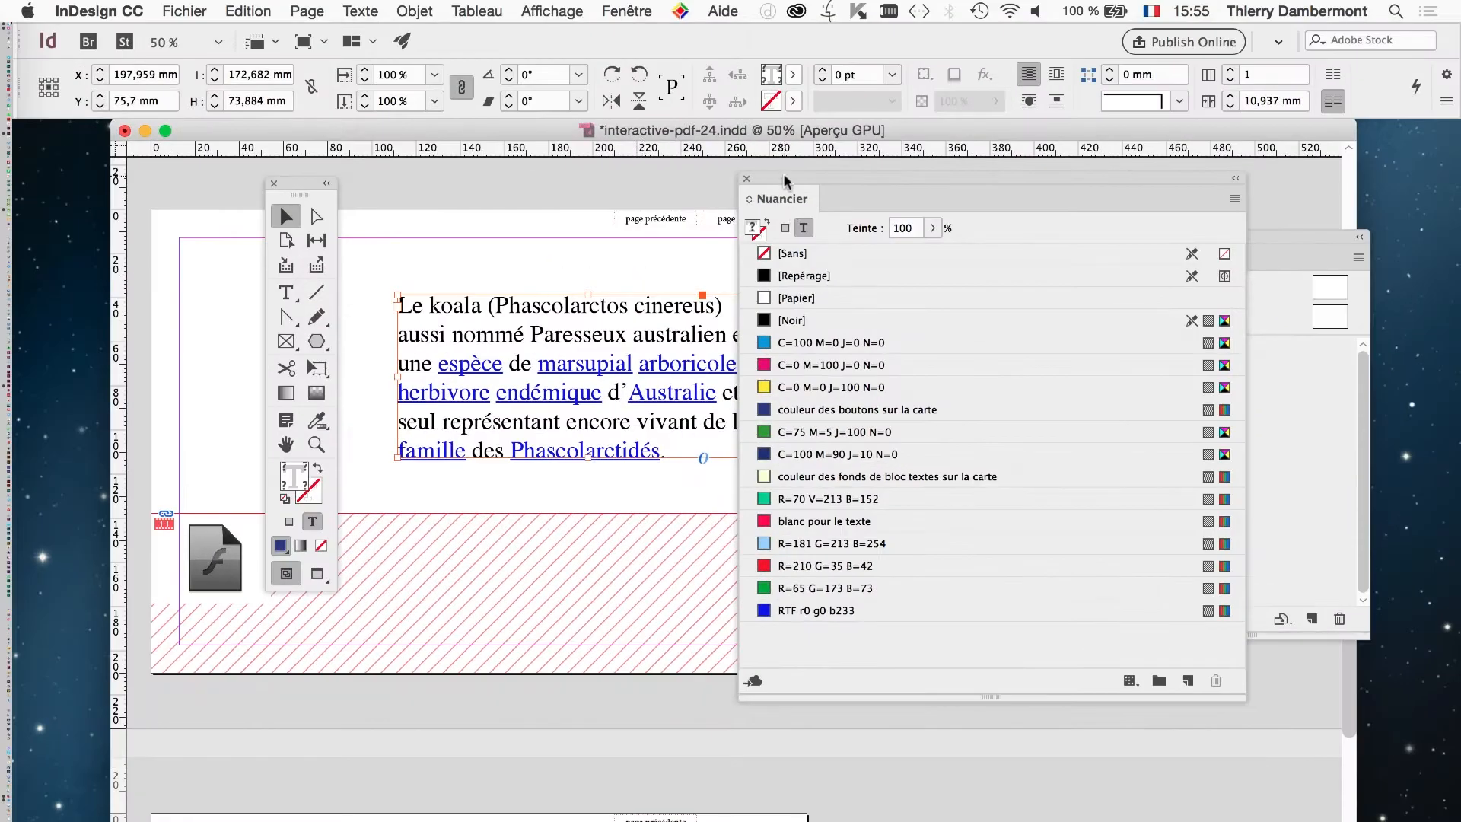
drag(784, 181, 987, 207)
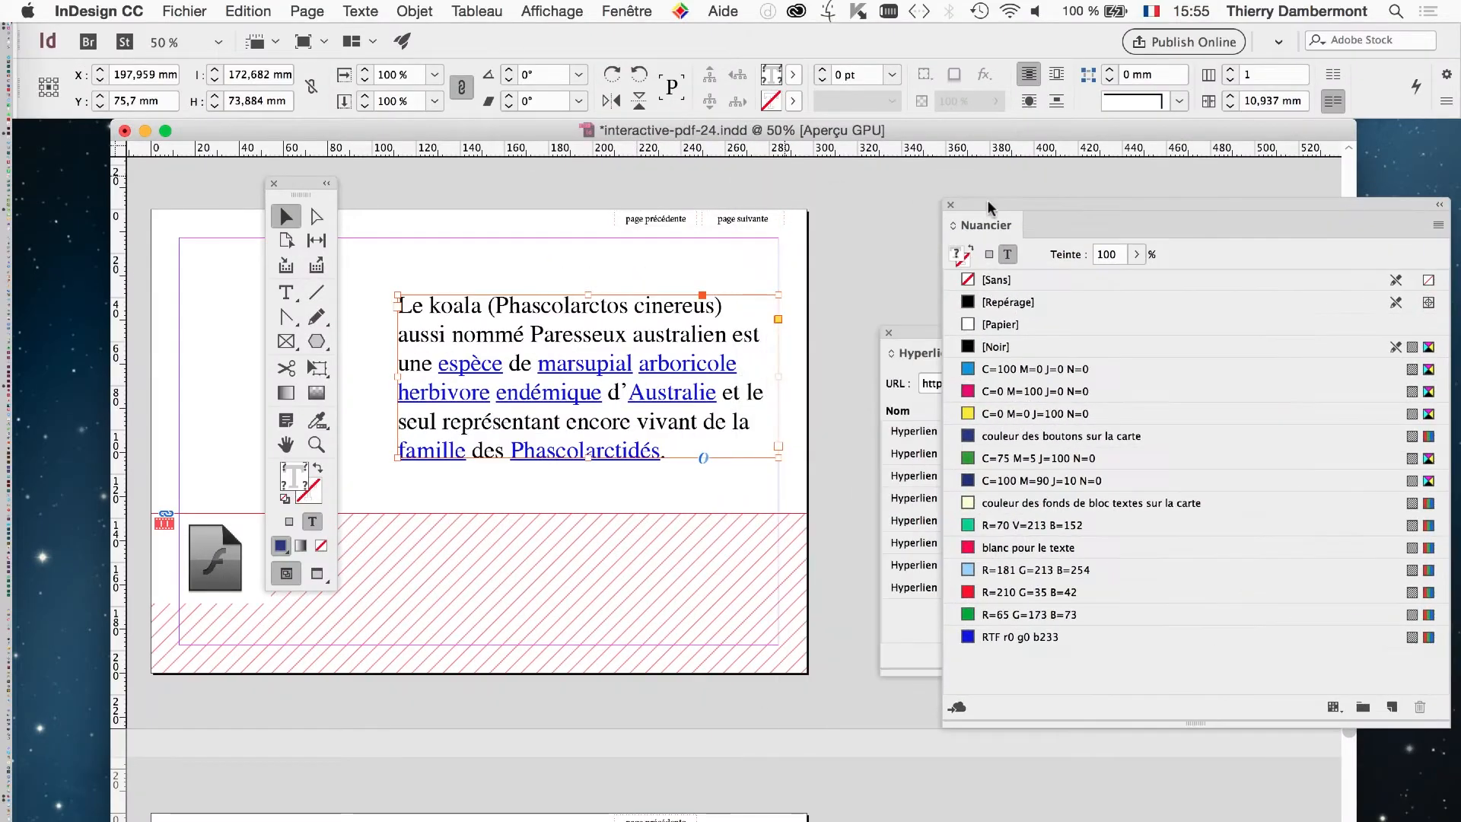
click(1008, 348)
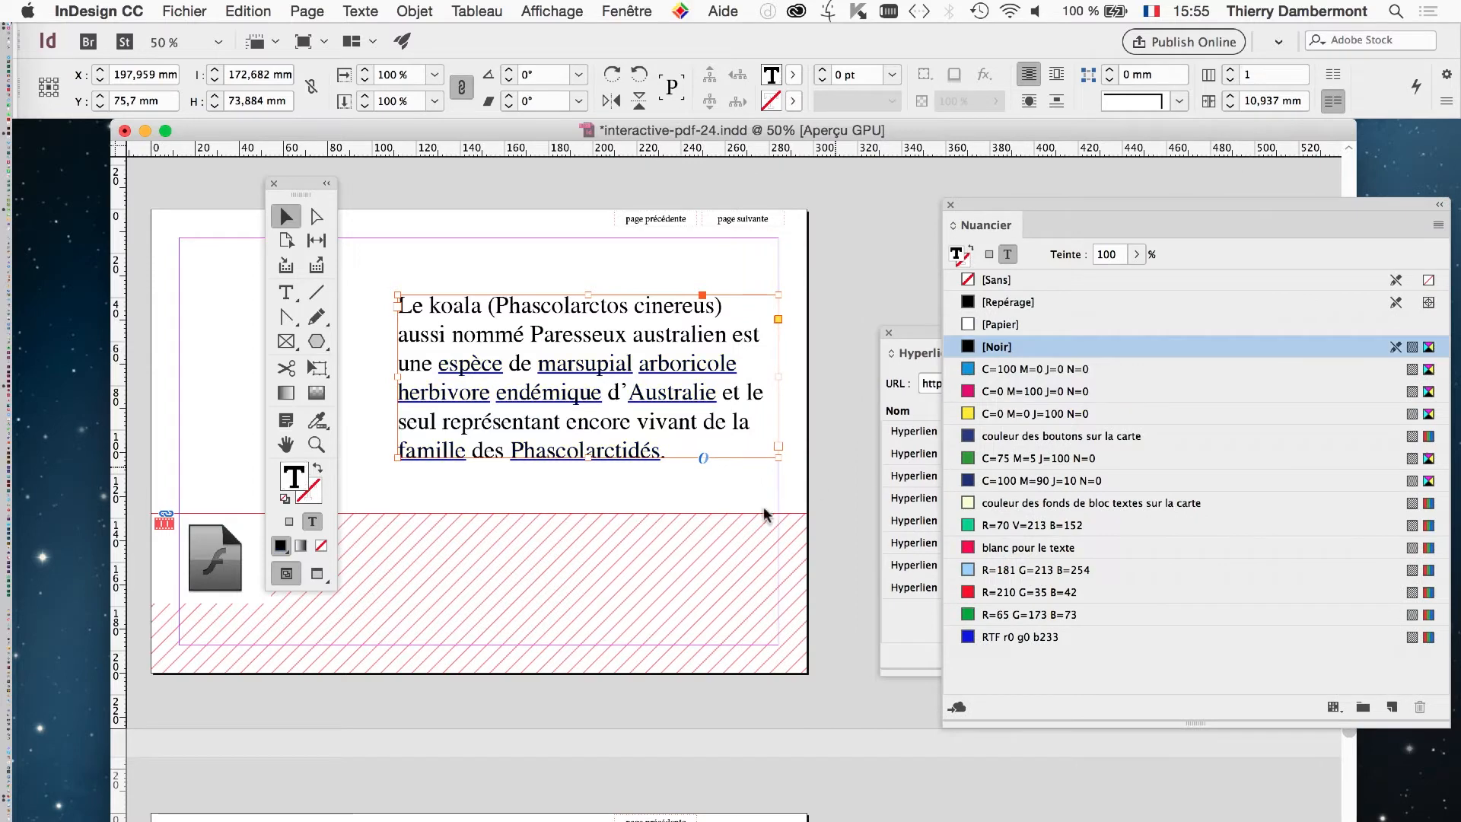
key(super+z)
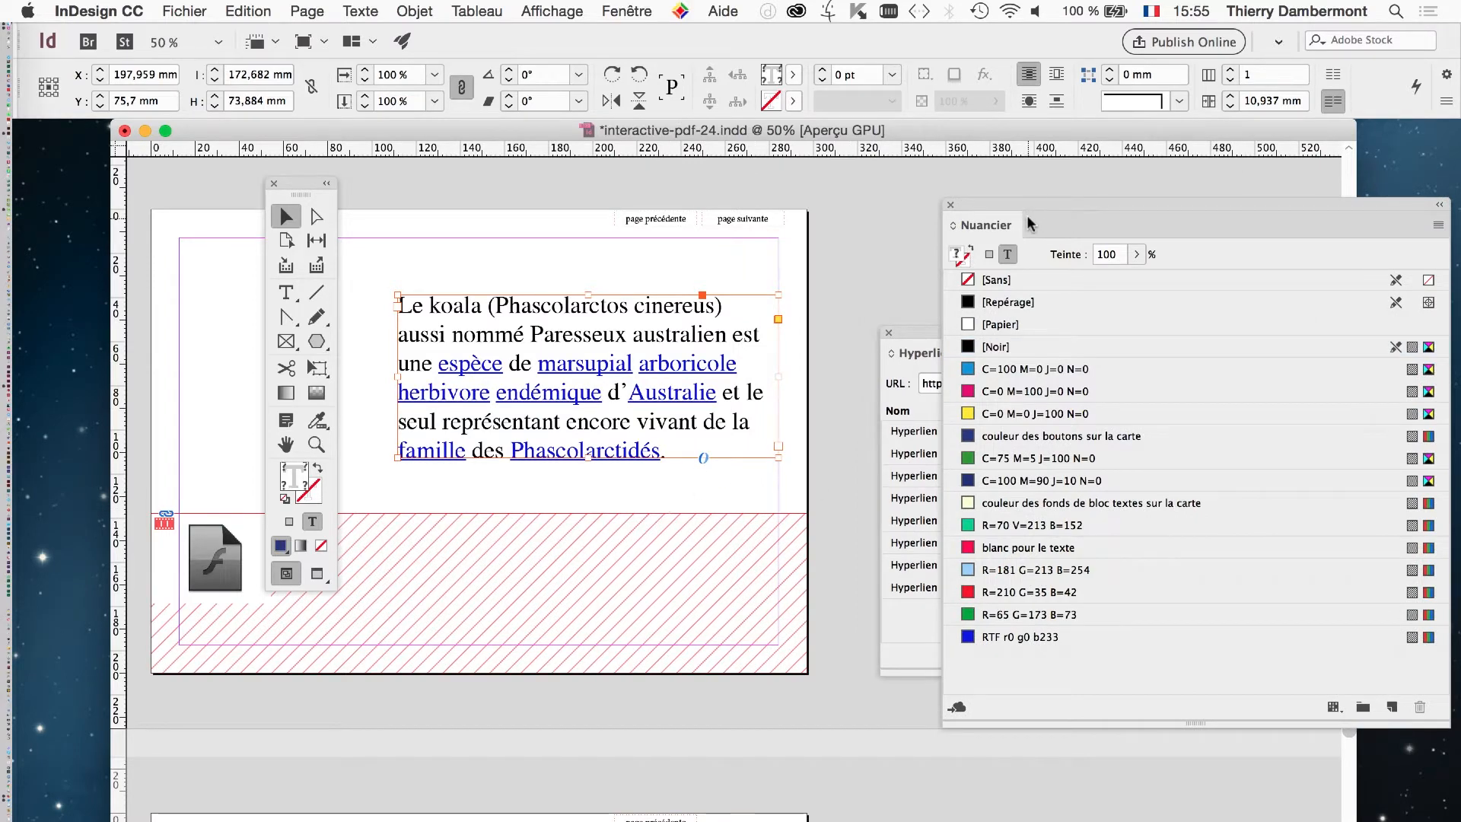
drag(1024, 204, 860, 194)
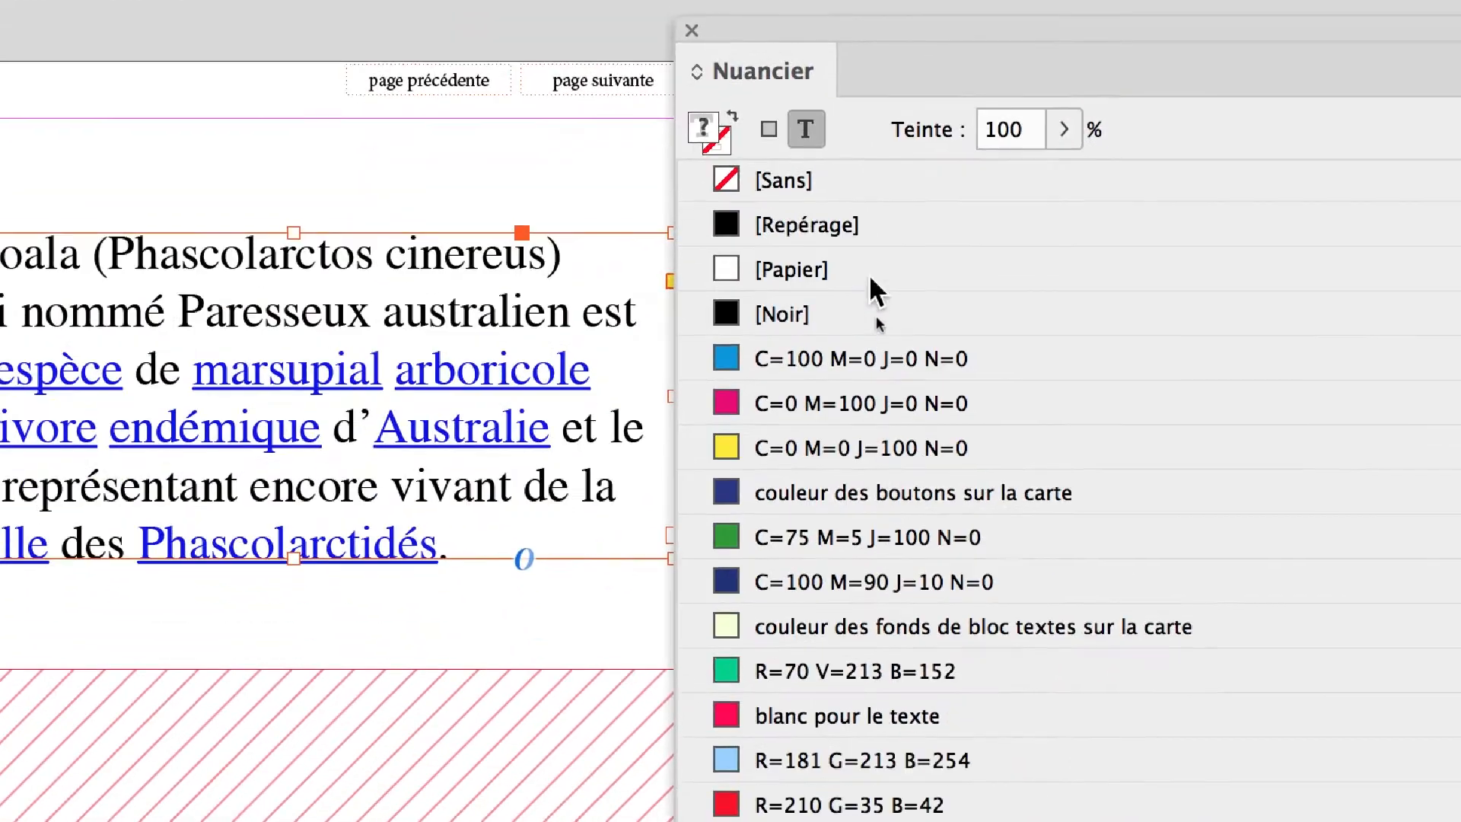
Color all the koala text with the [Noir] swatch, try a 90% tint, and set the final tint to 85%
click(881, 334)
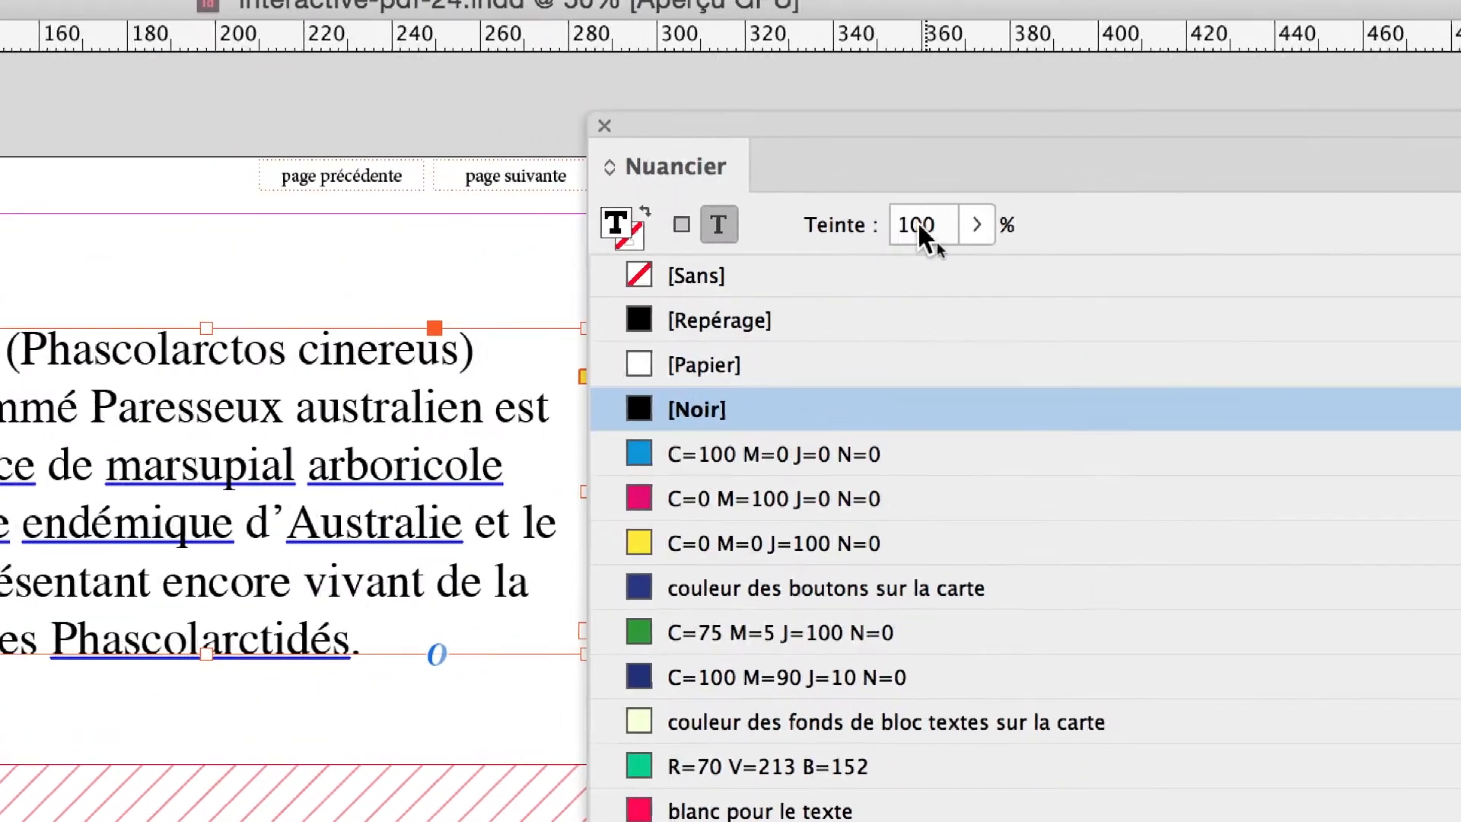
click(883, 223)
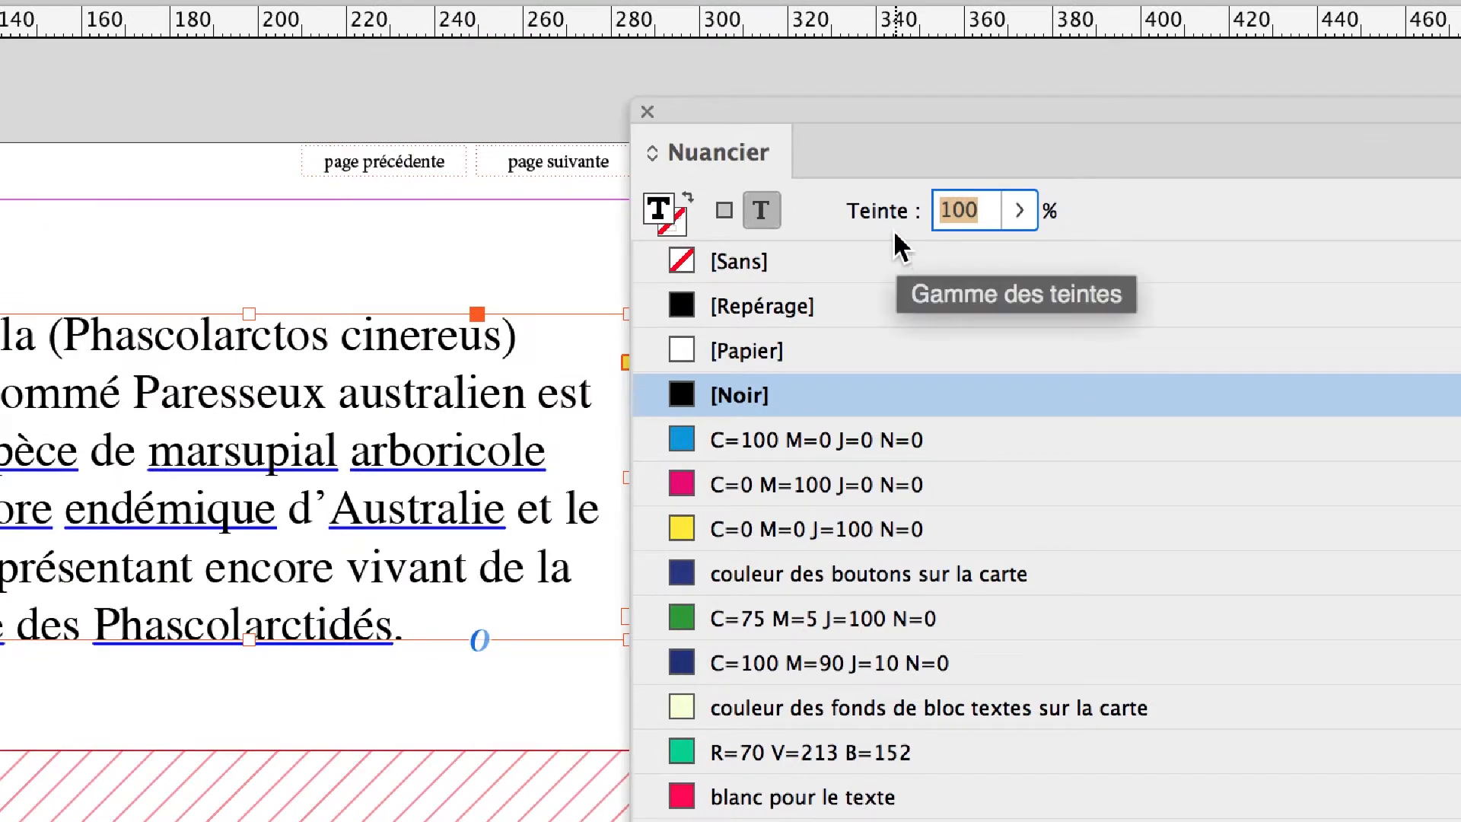
text(90)
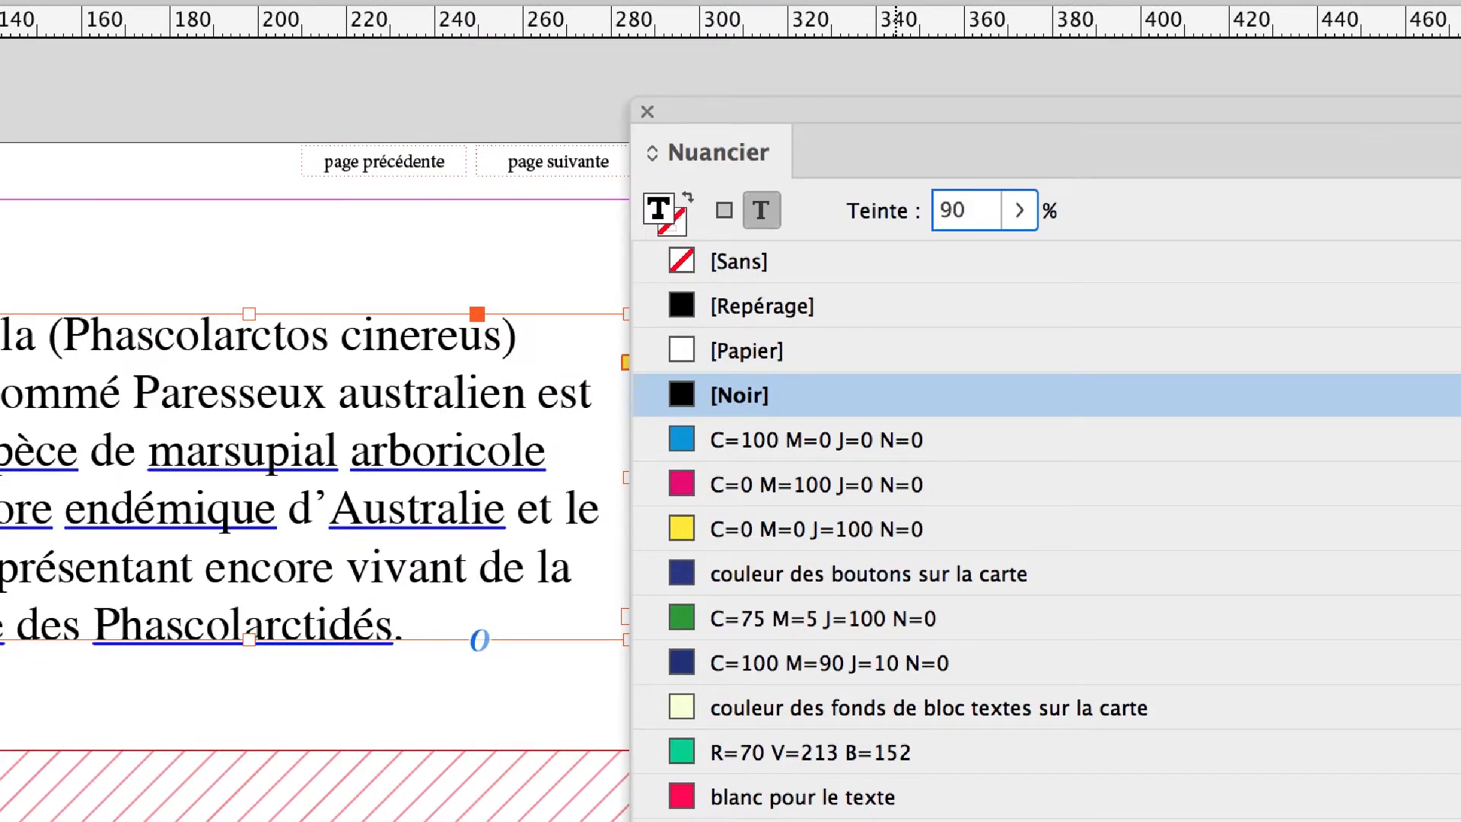
key(Return)
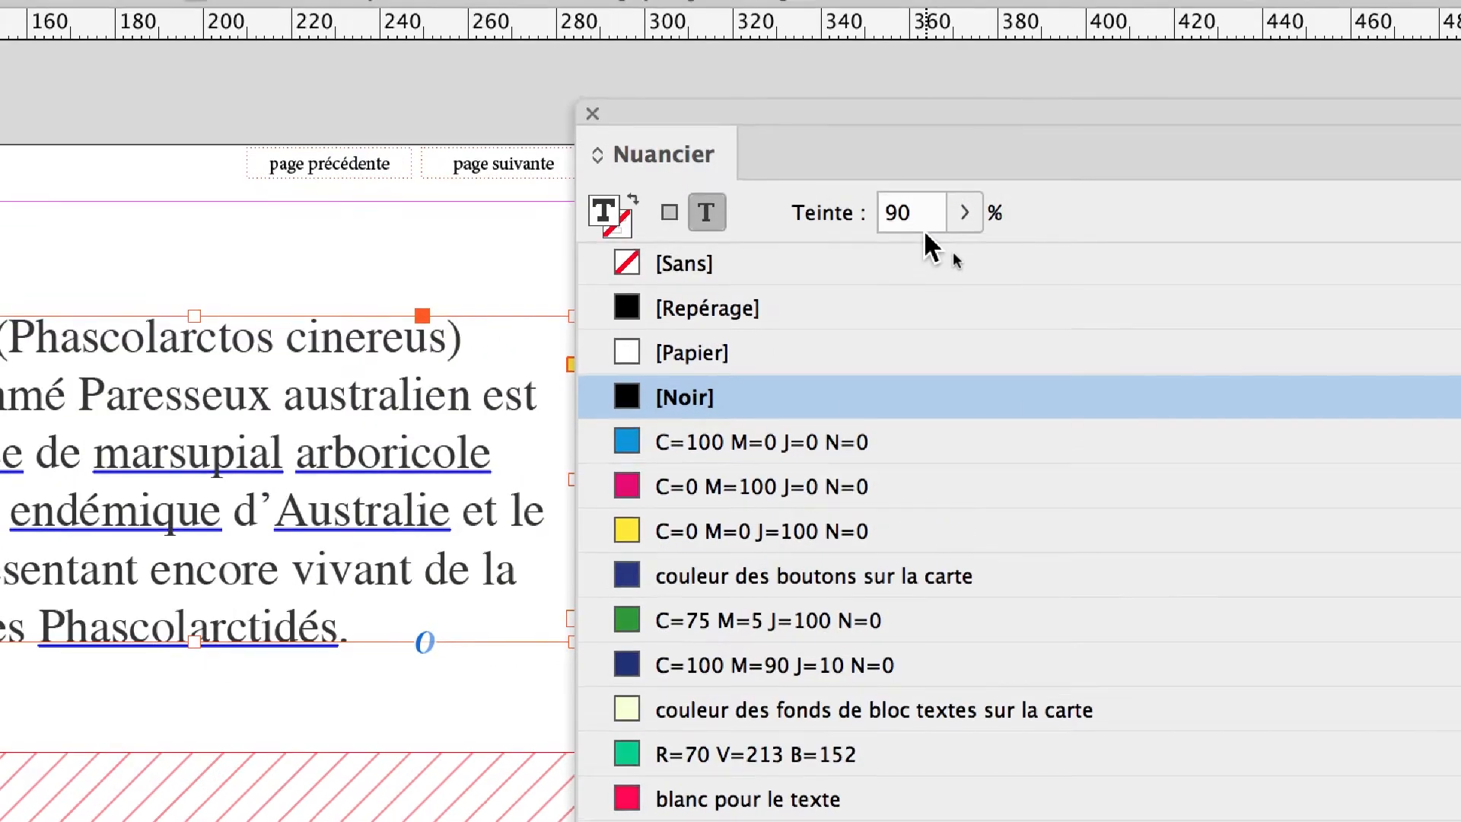
click(883, 213)
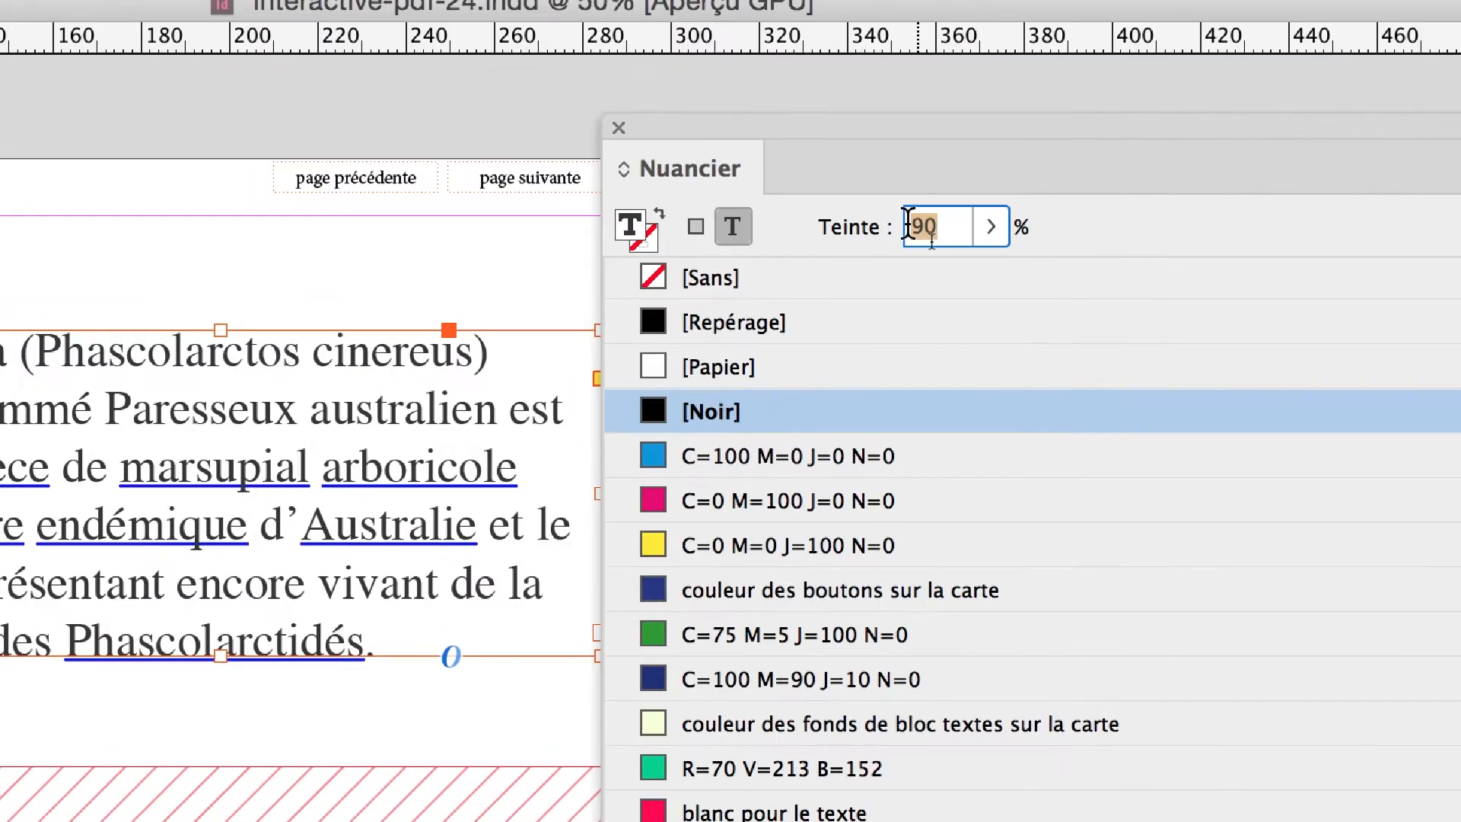
text(85)
key(Return)
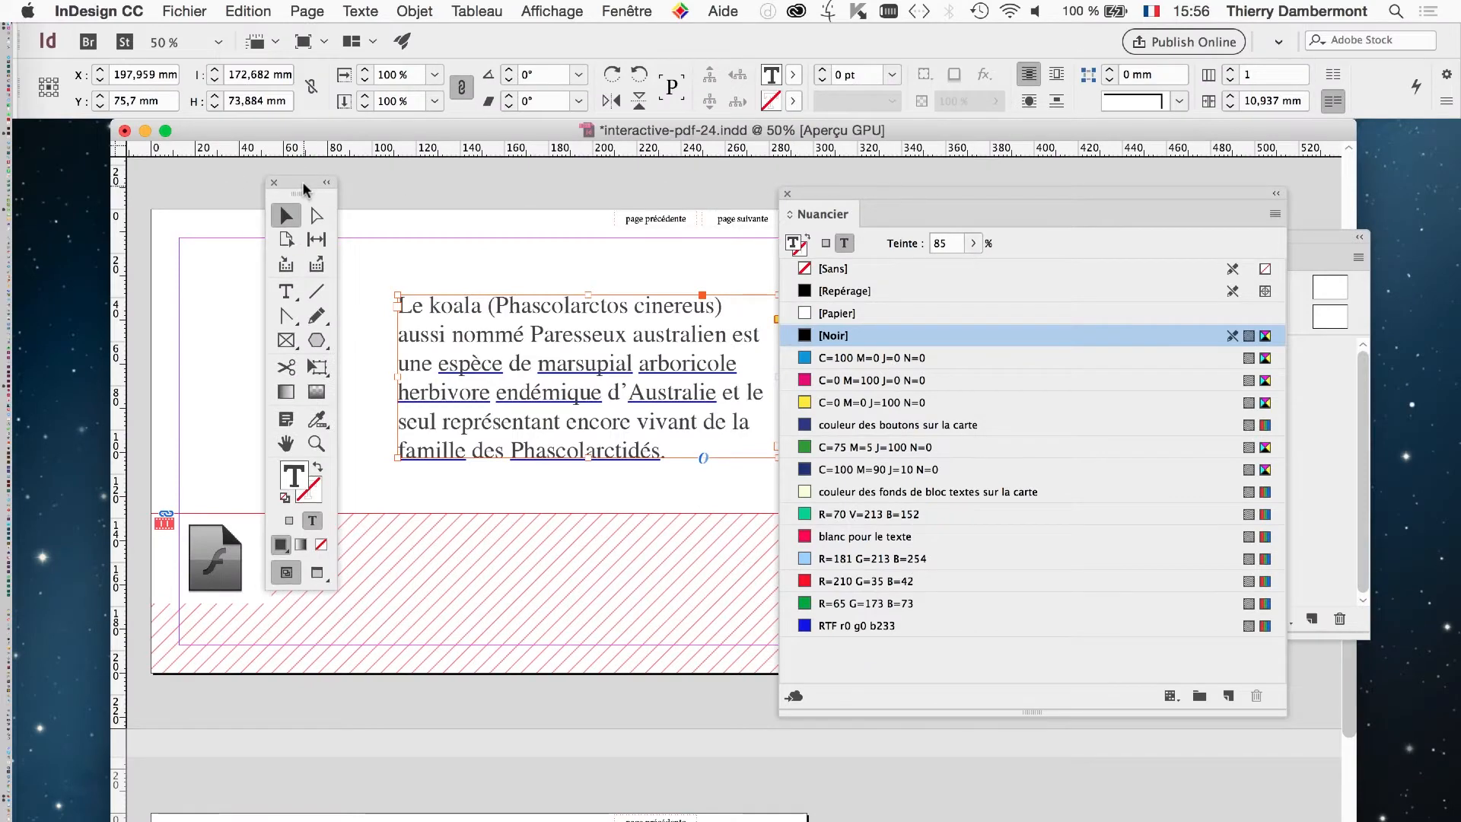
Move the Tools and Nuancier palettes clear of the koala text, deselect its frame, and enlarge the view to 75%
drag(303, 181, 105, 164)
drag(890, 195, 1038, 193)
click(835, 295)
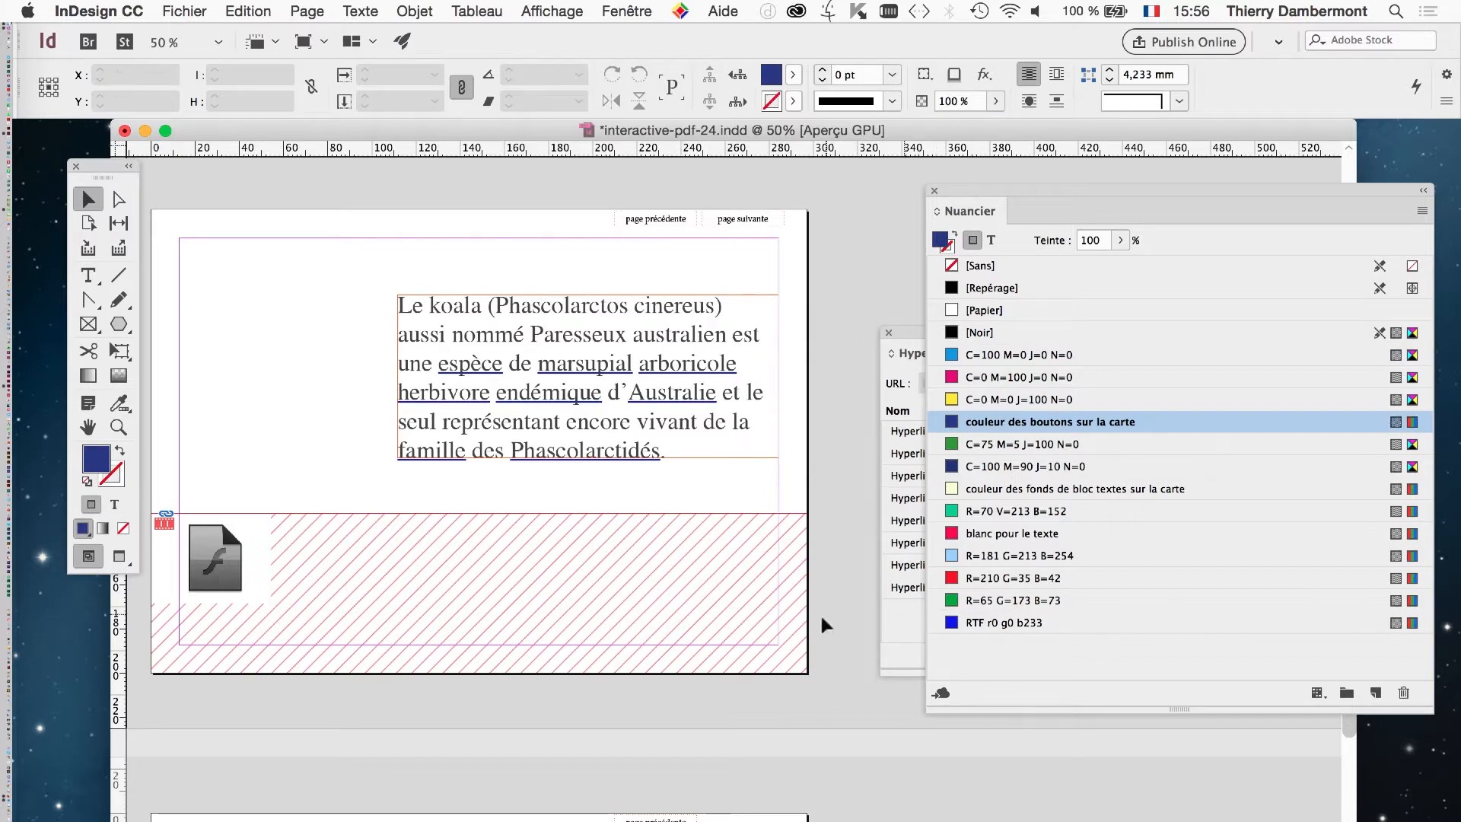
scroll(646, 409, up, 1)
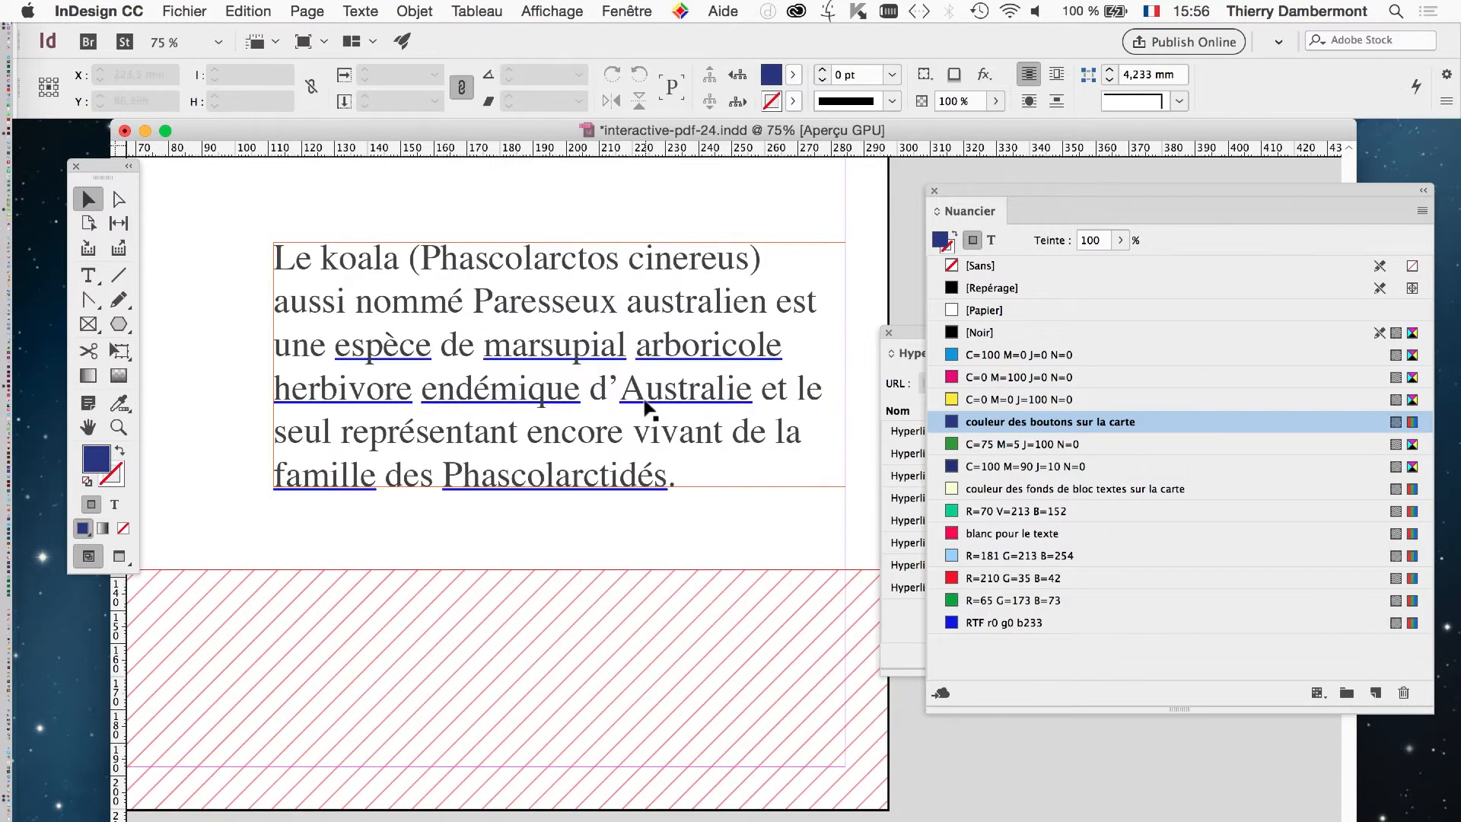
Check the Styles de caractère list beneath the koala text for available styles, and close it
click(304, 12)
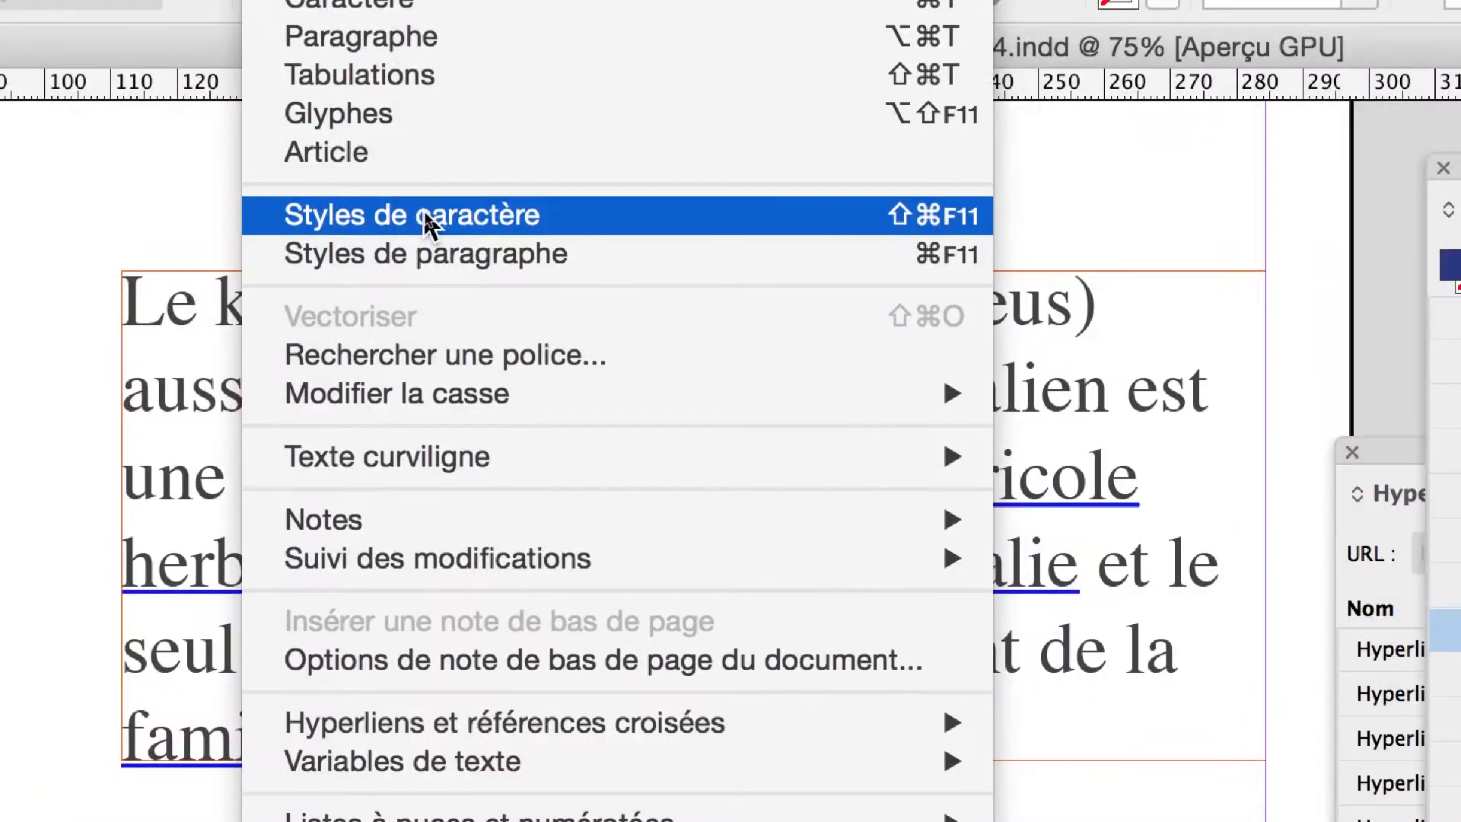
click(423, 214)
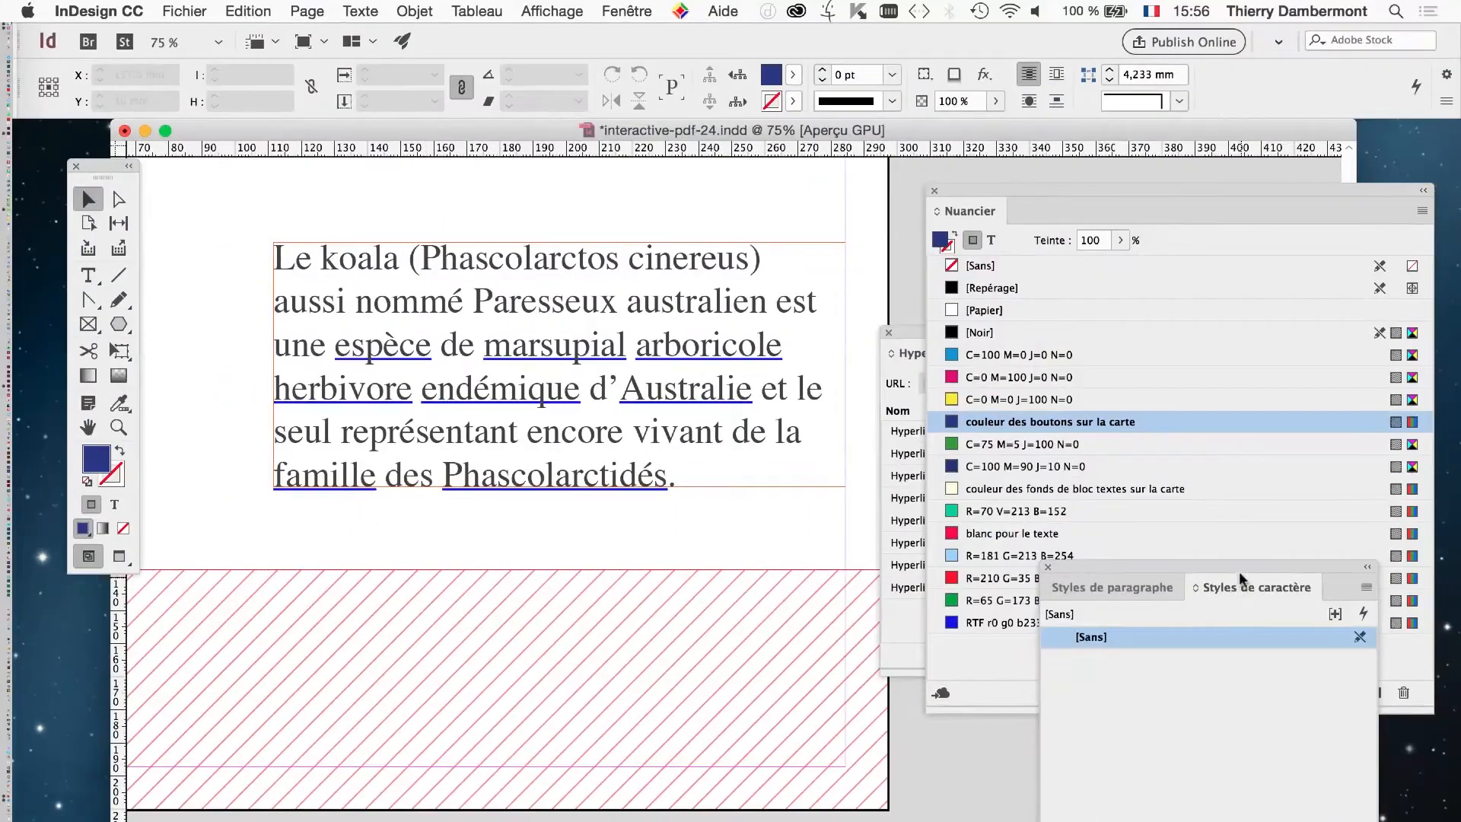
drag(1235, 566, 788, 273)
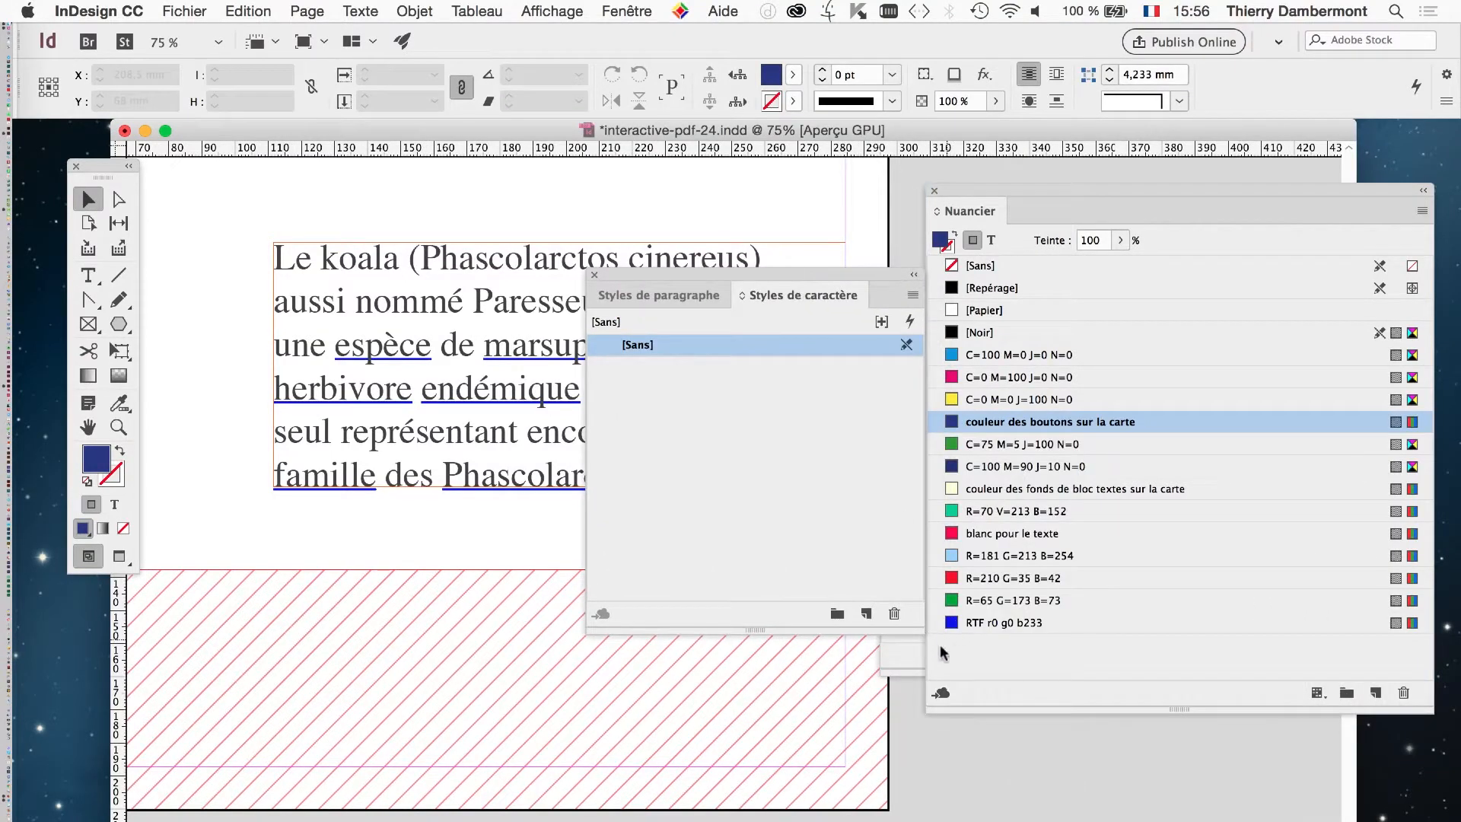
drag(919, 629, 893, 569)
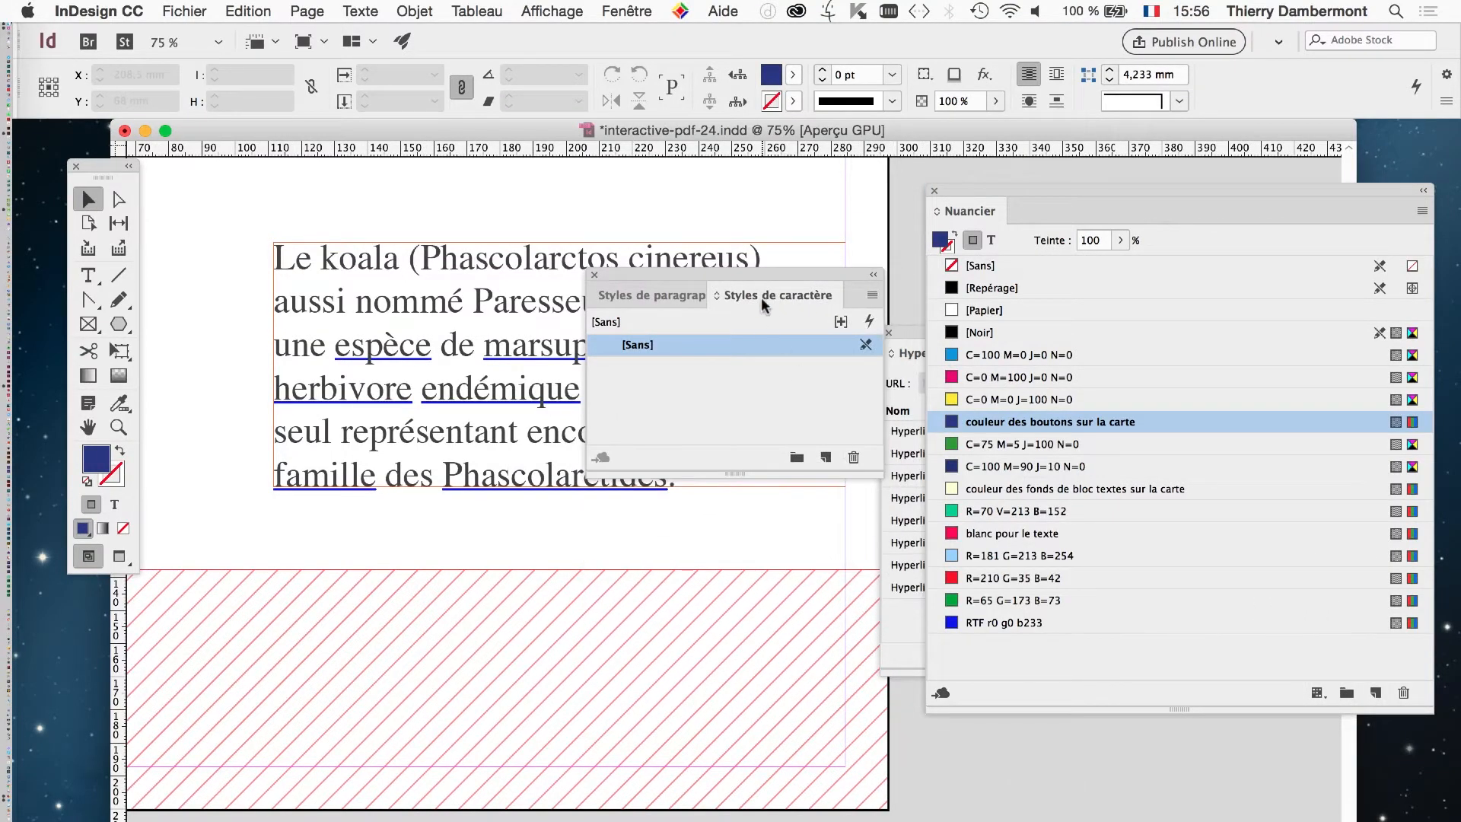
drag(752, 273, 588, 563)
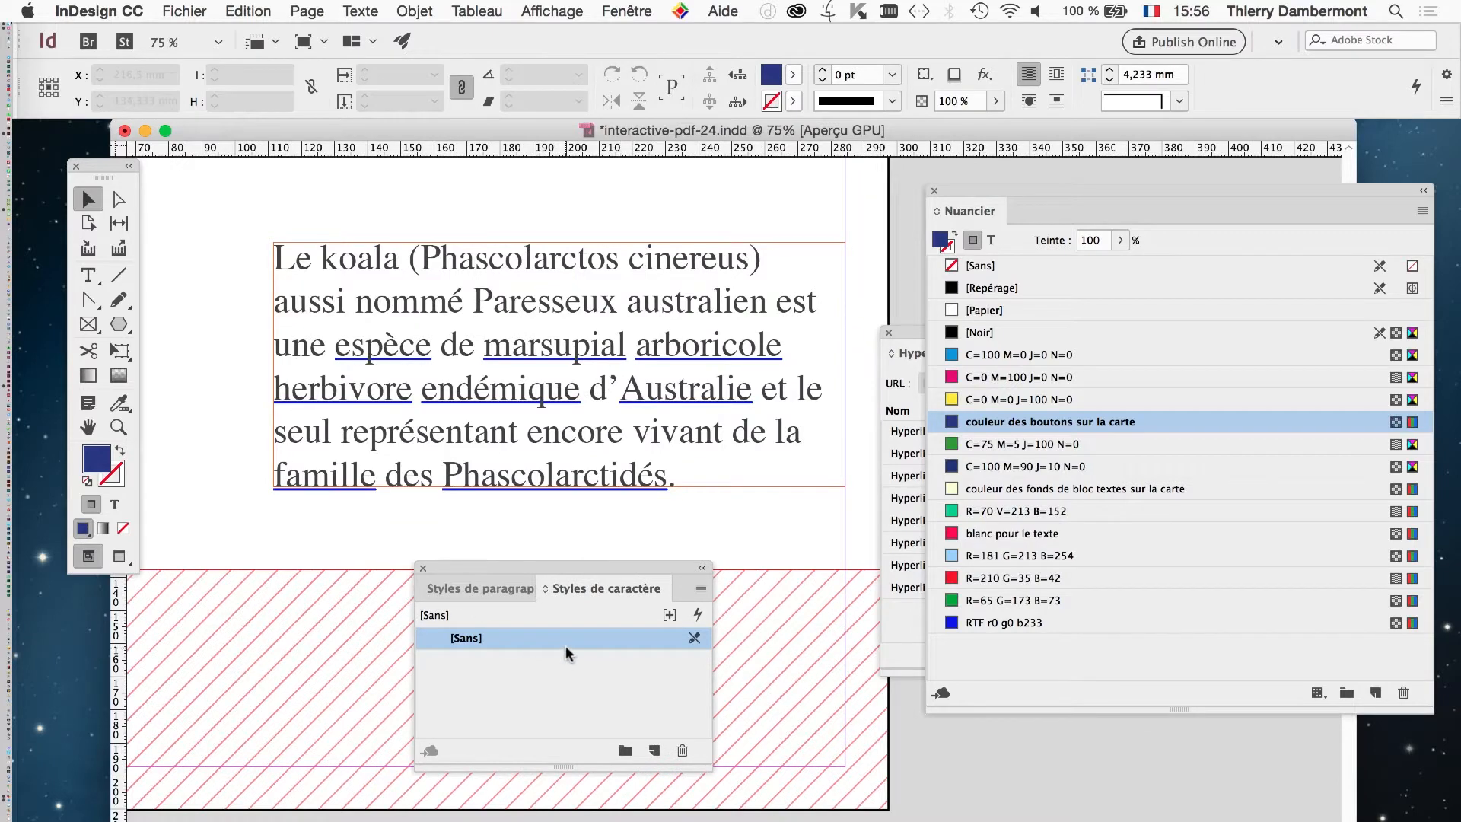
click(422, 568)
Move the Nuancier and Hyperliens palettes apart beside the koala text, and check the settings of Hyperlien 1
drag(1058, 190, 1310, 222)
drag(977, 350, 939, 314)
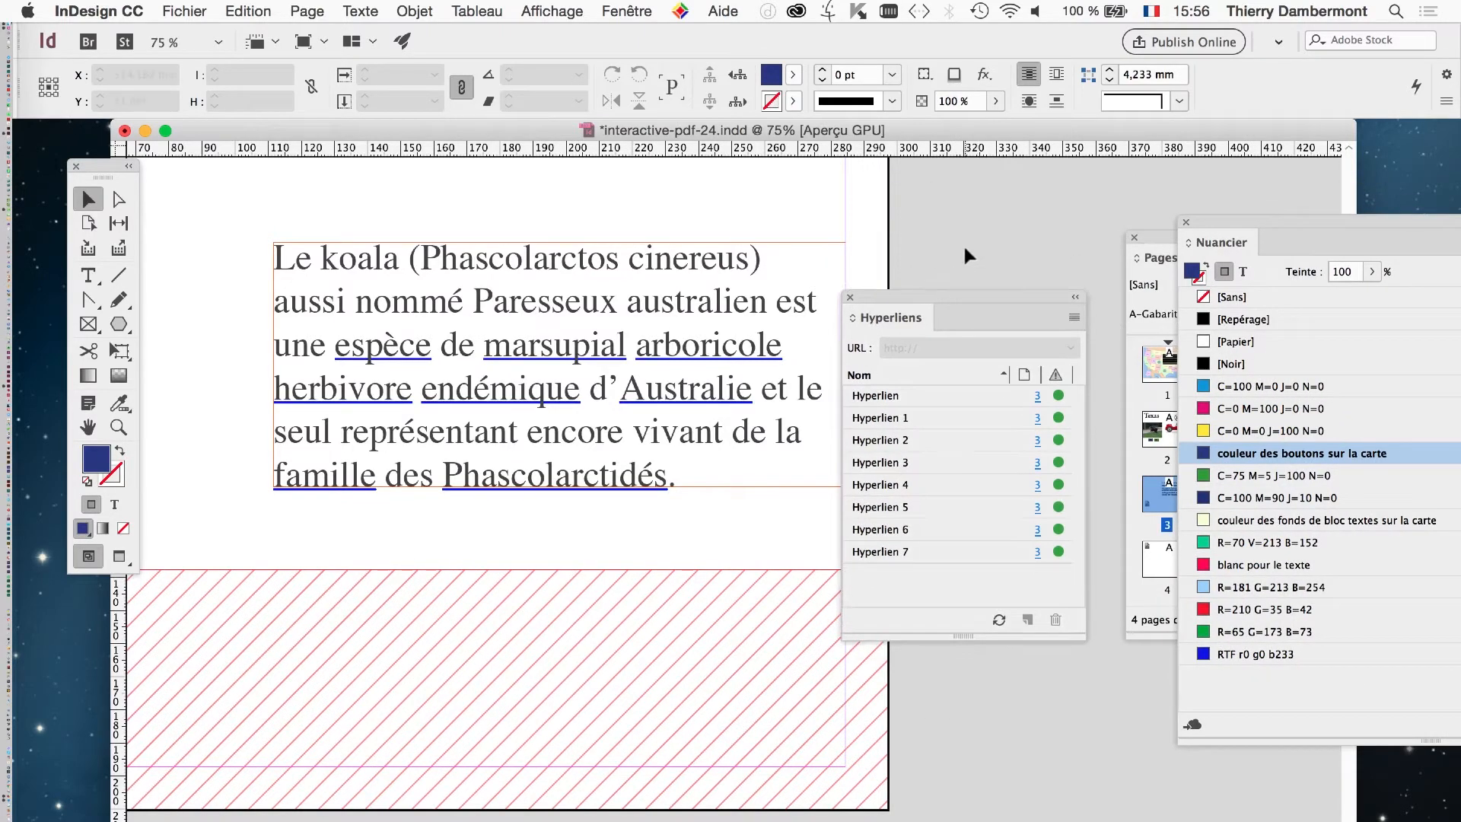
double_click(937, 415)
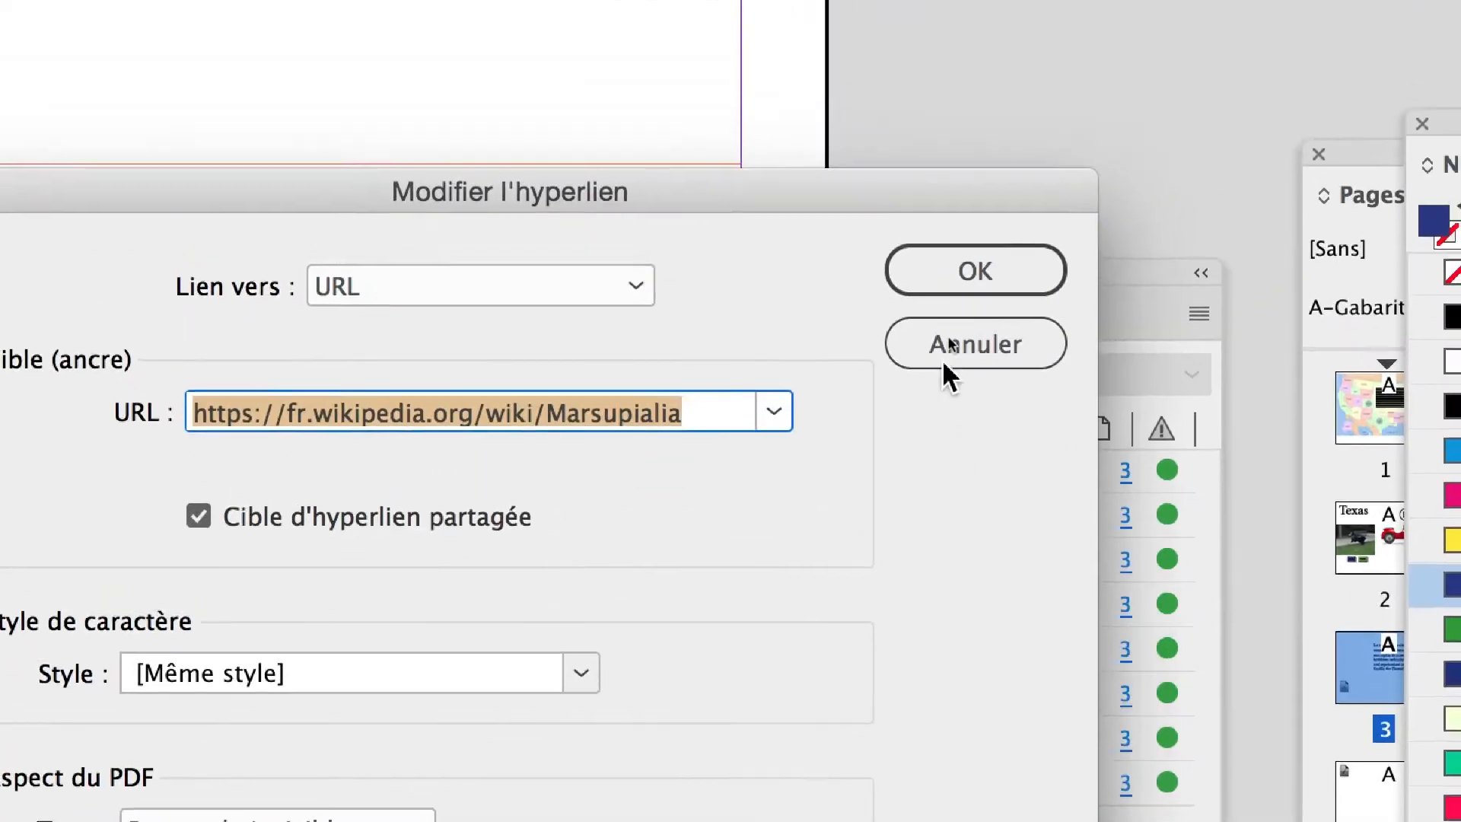
click(949, 337)
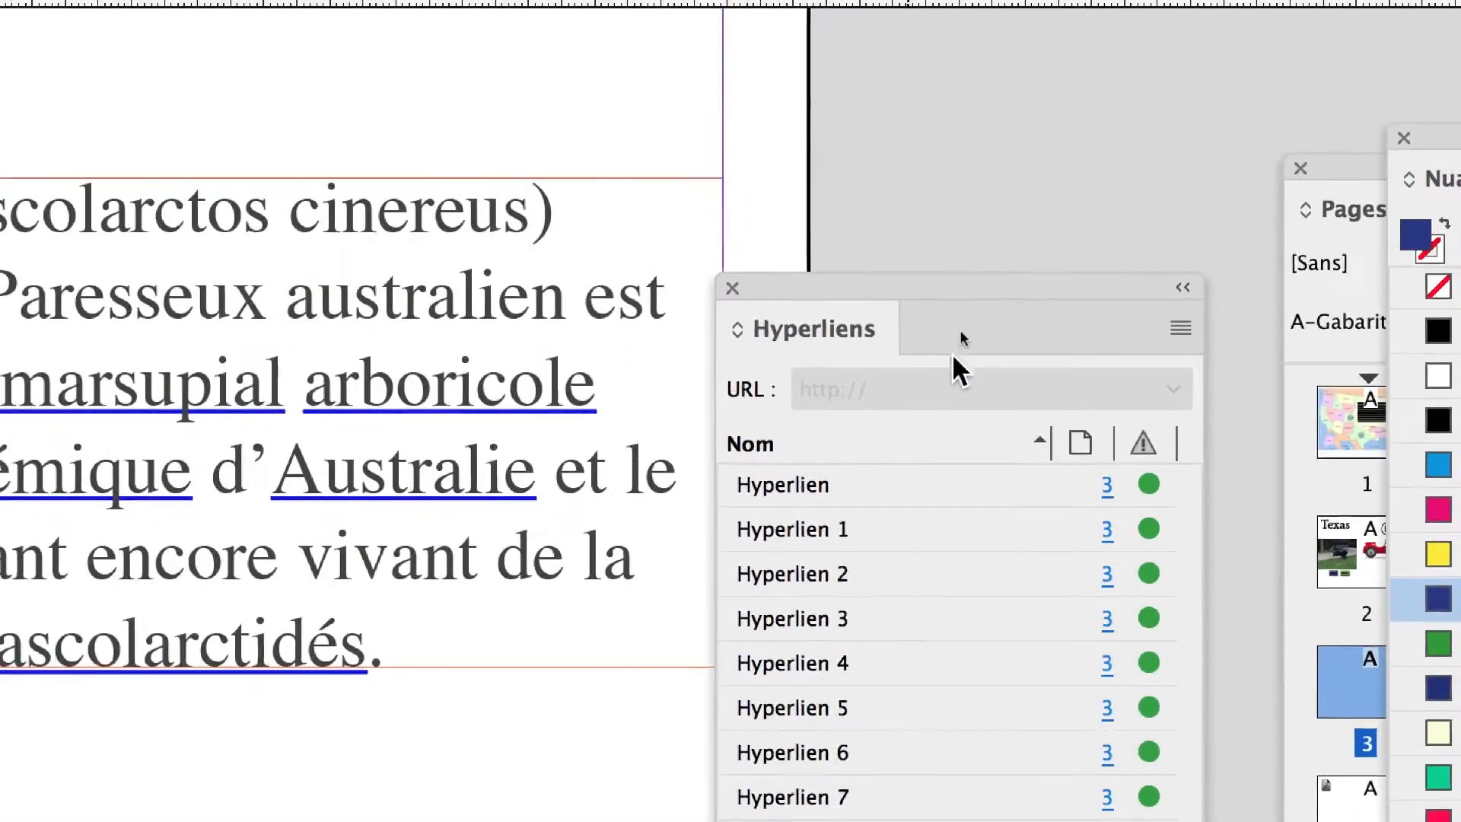
Assign the Hyperlien character style to Hyperlien 1, the link on "marsupial"
double_click(962, 423)
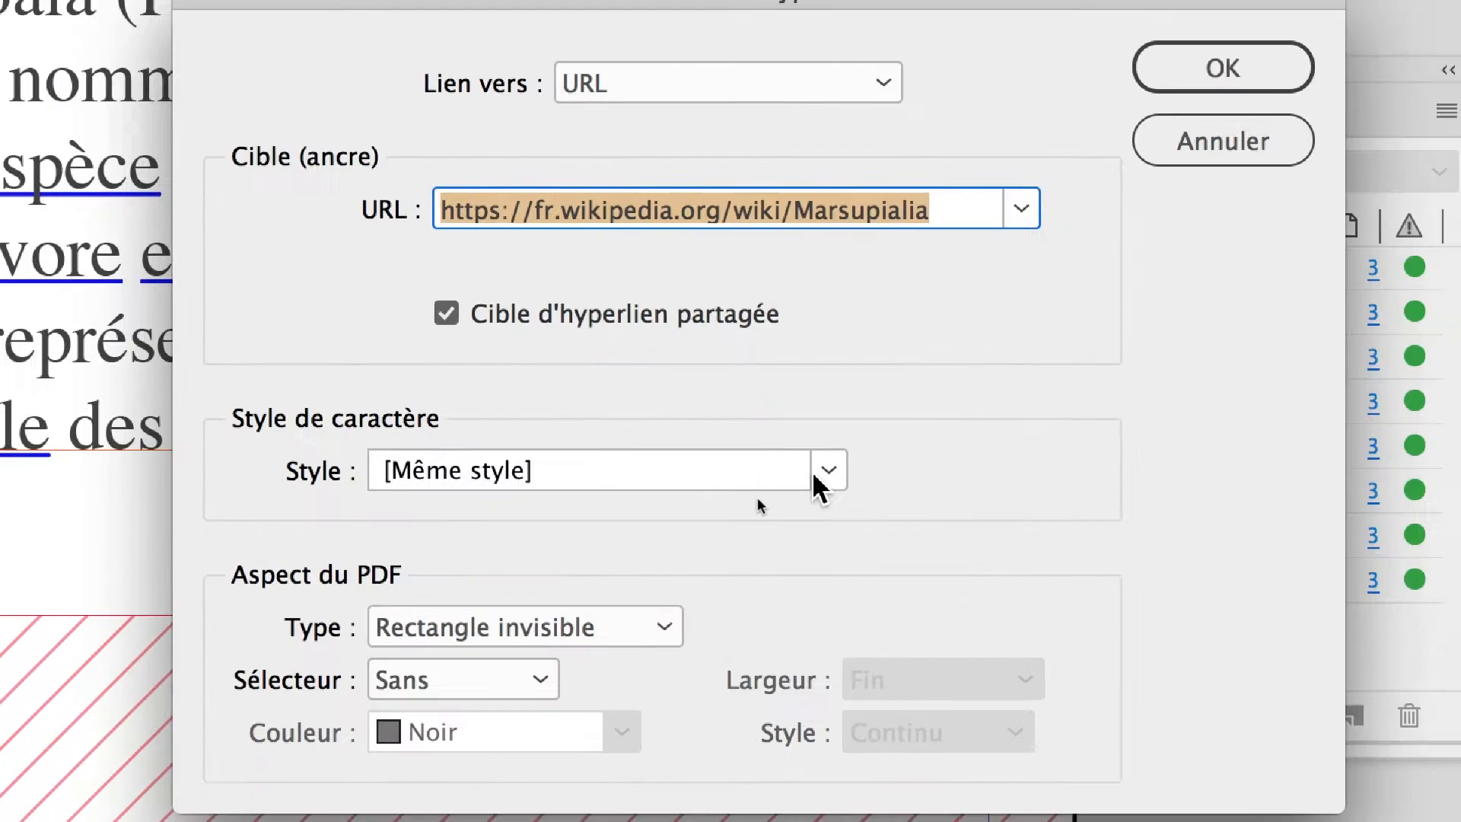
click(1042, 500)
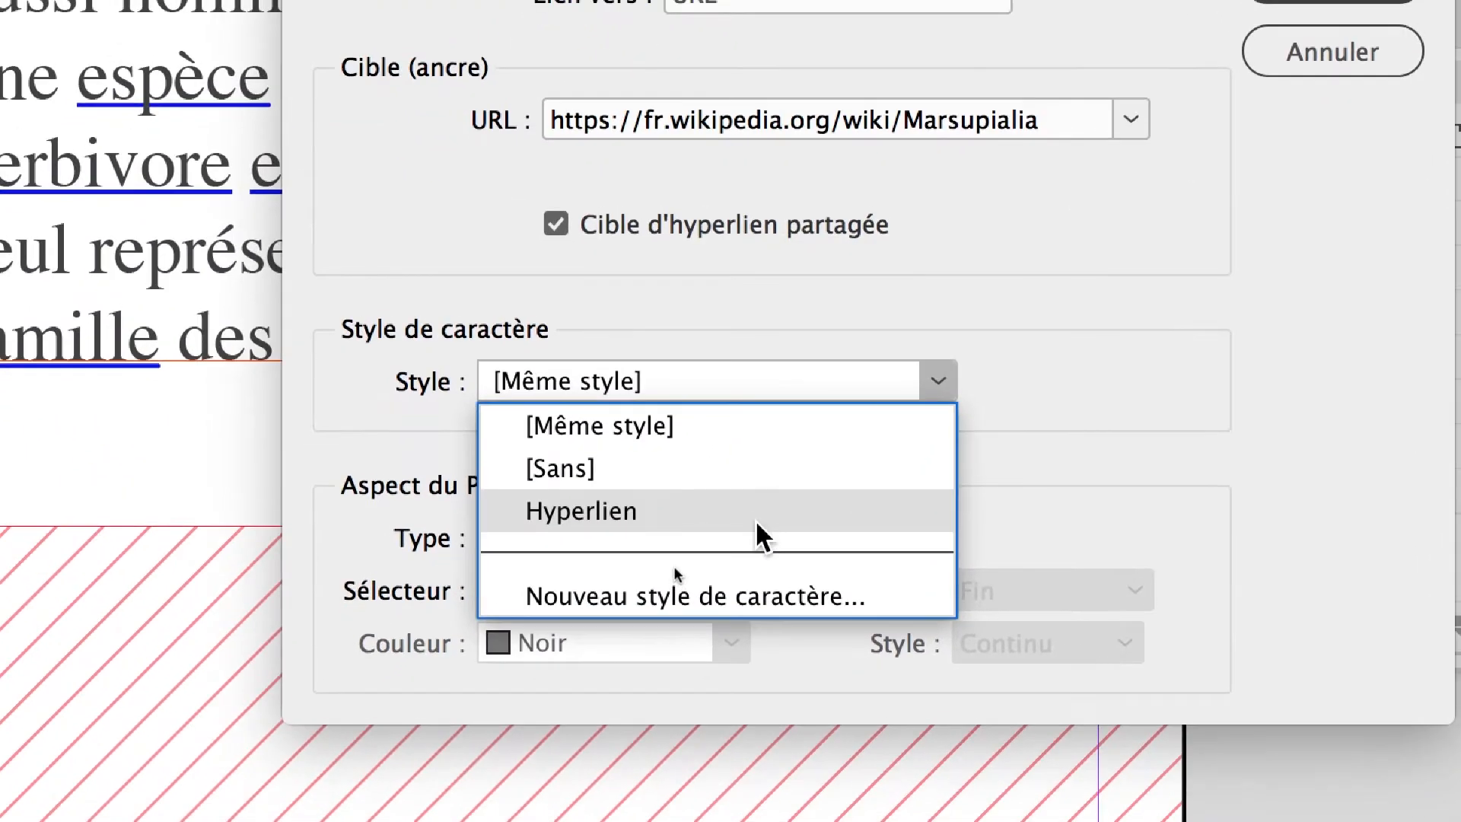
click(753, 517)
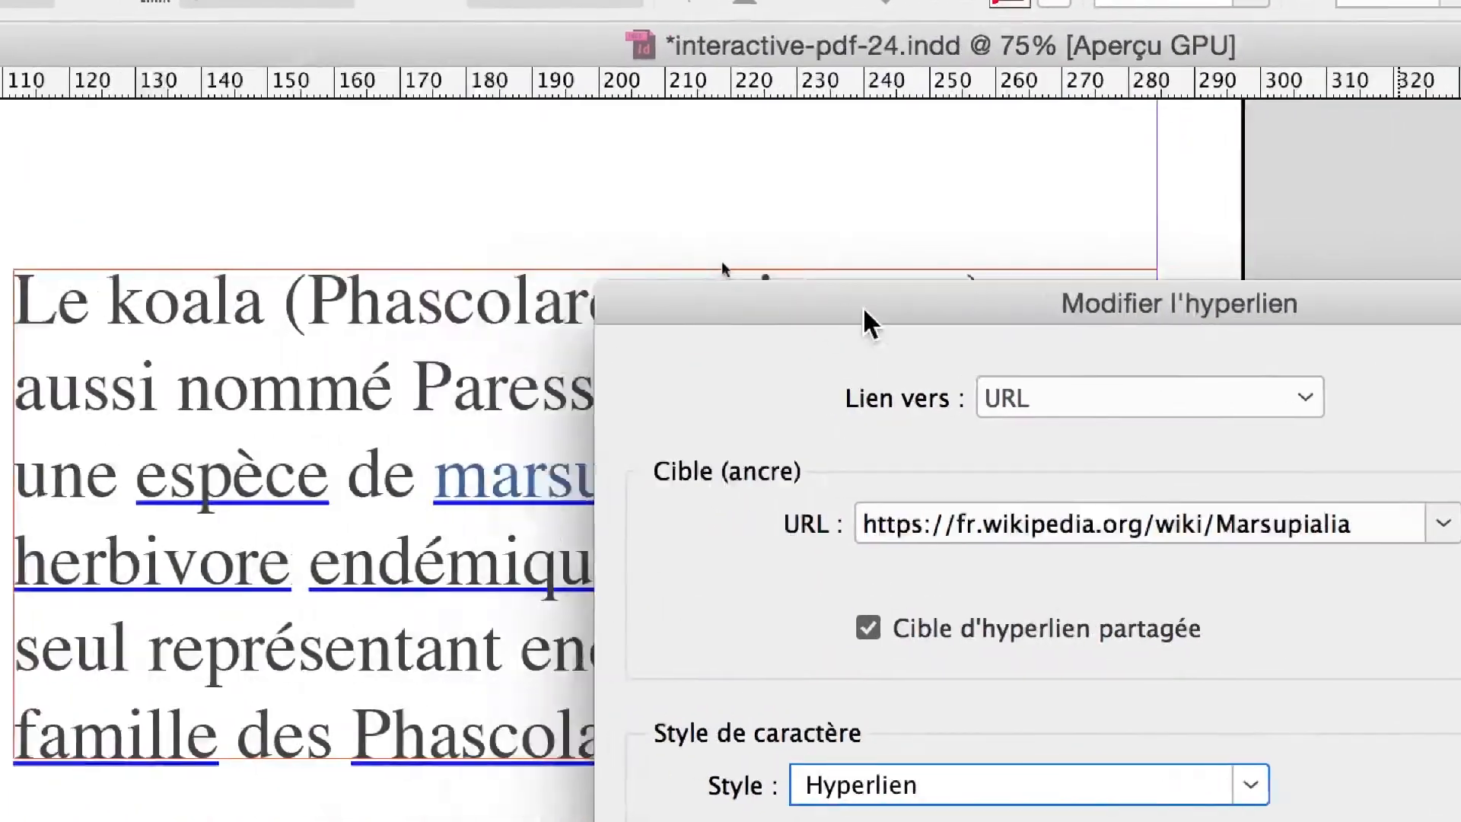
drag(894, 306, 963, 305)
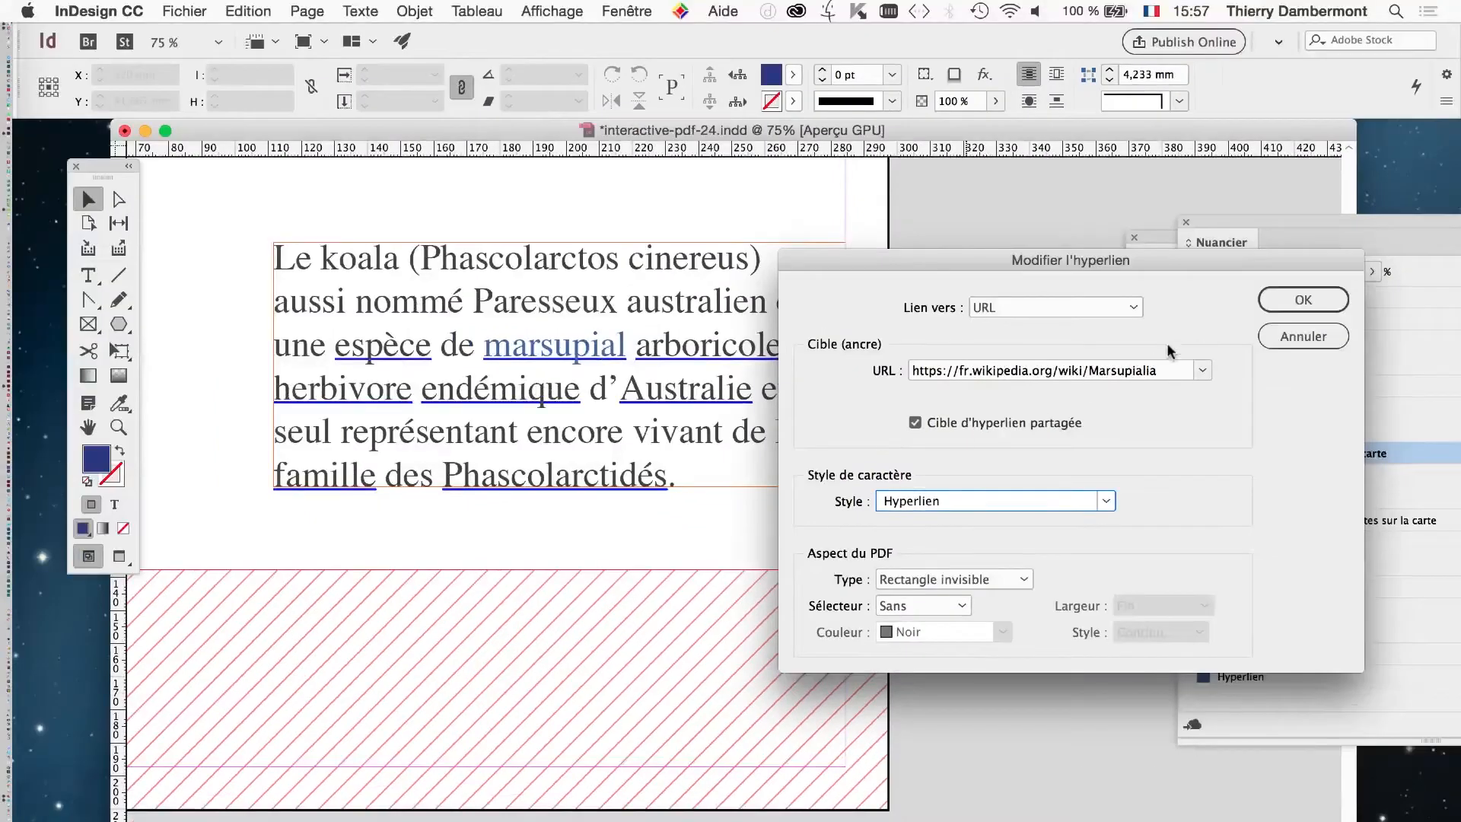
click(1294, 300)
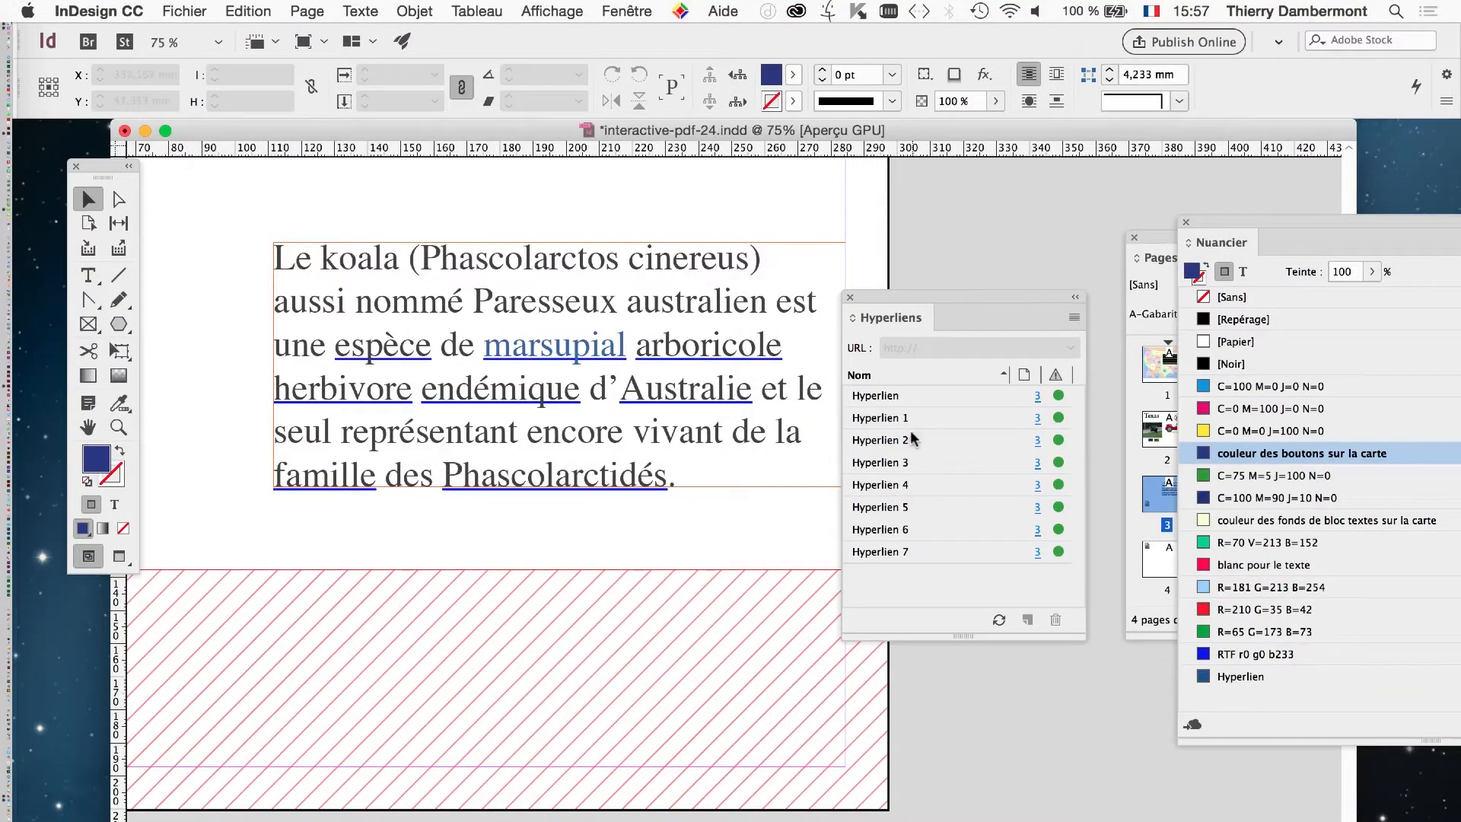
Try to assign the Hyperlien character style to Hyperlien 2 through Hyperlien 7 together
click(910, 440)
shift+click(943, 553)
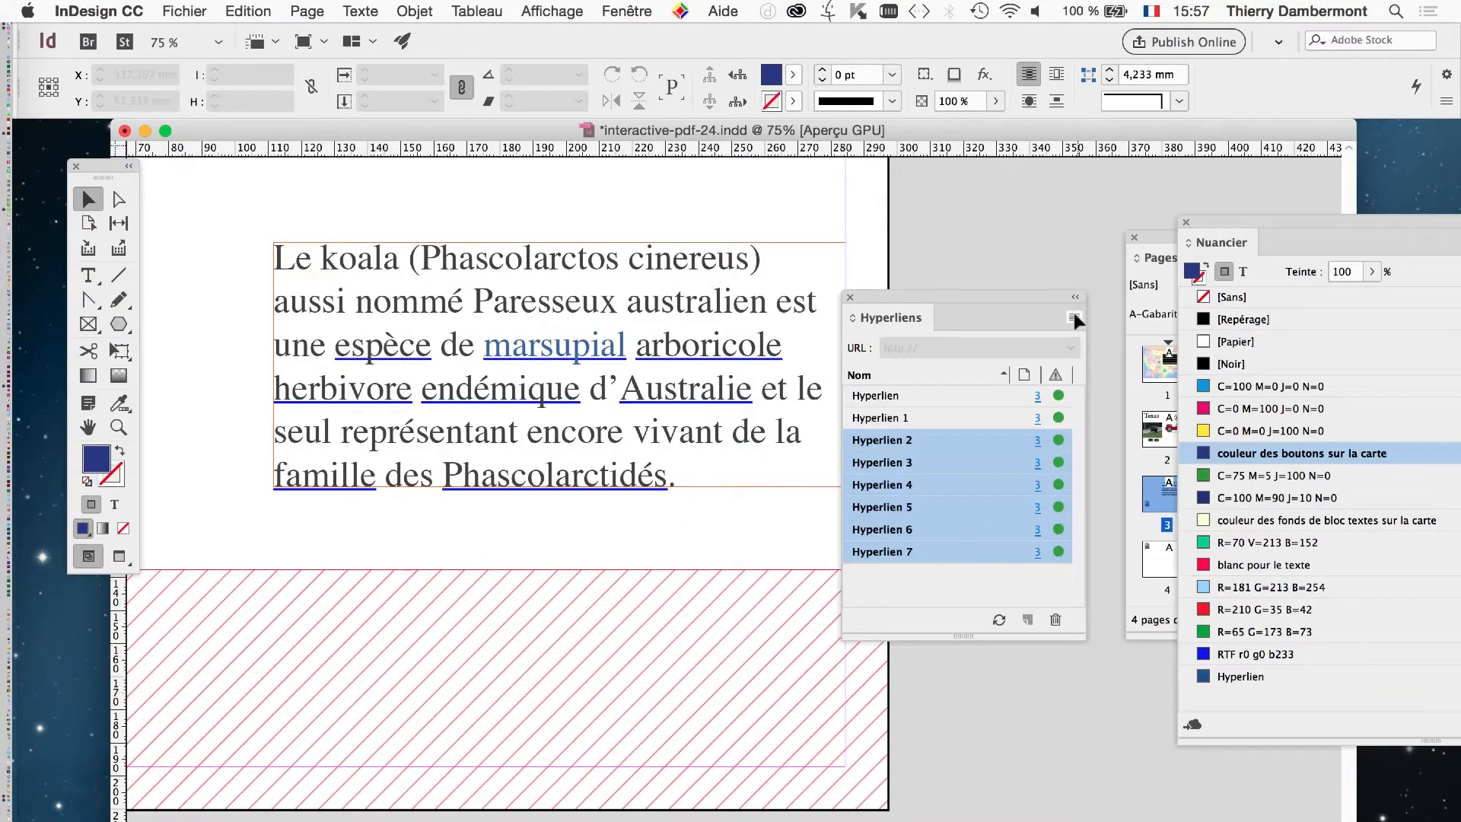
click(1073, 318)
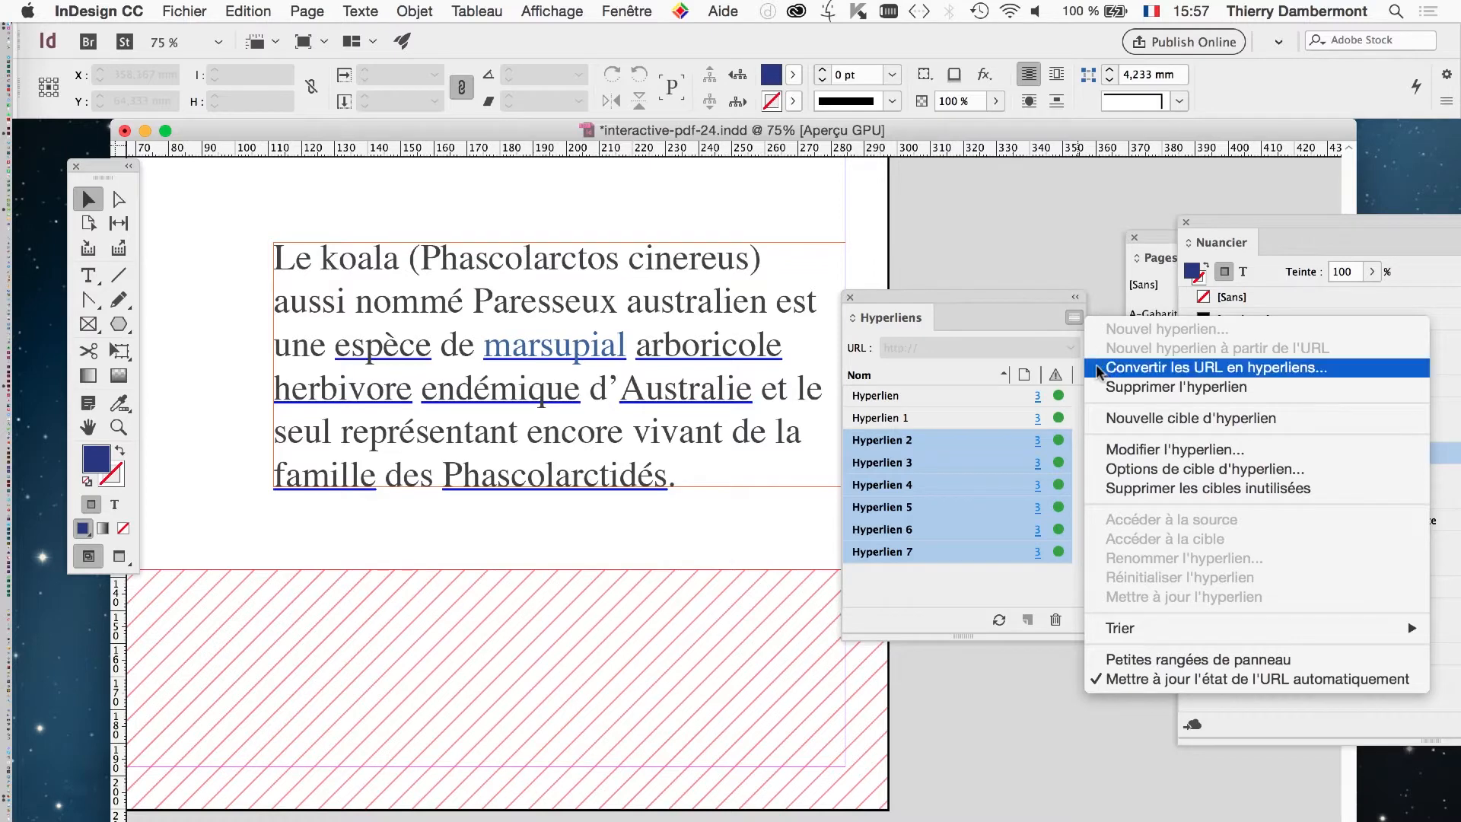
click(1152, 449)
click(913, 500)
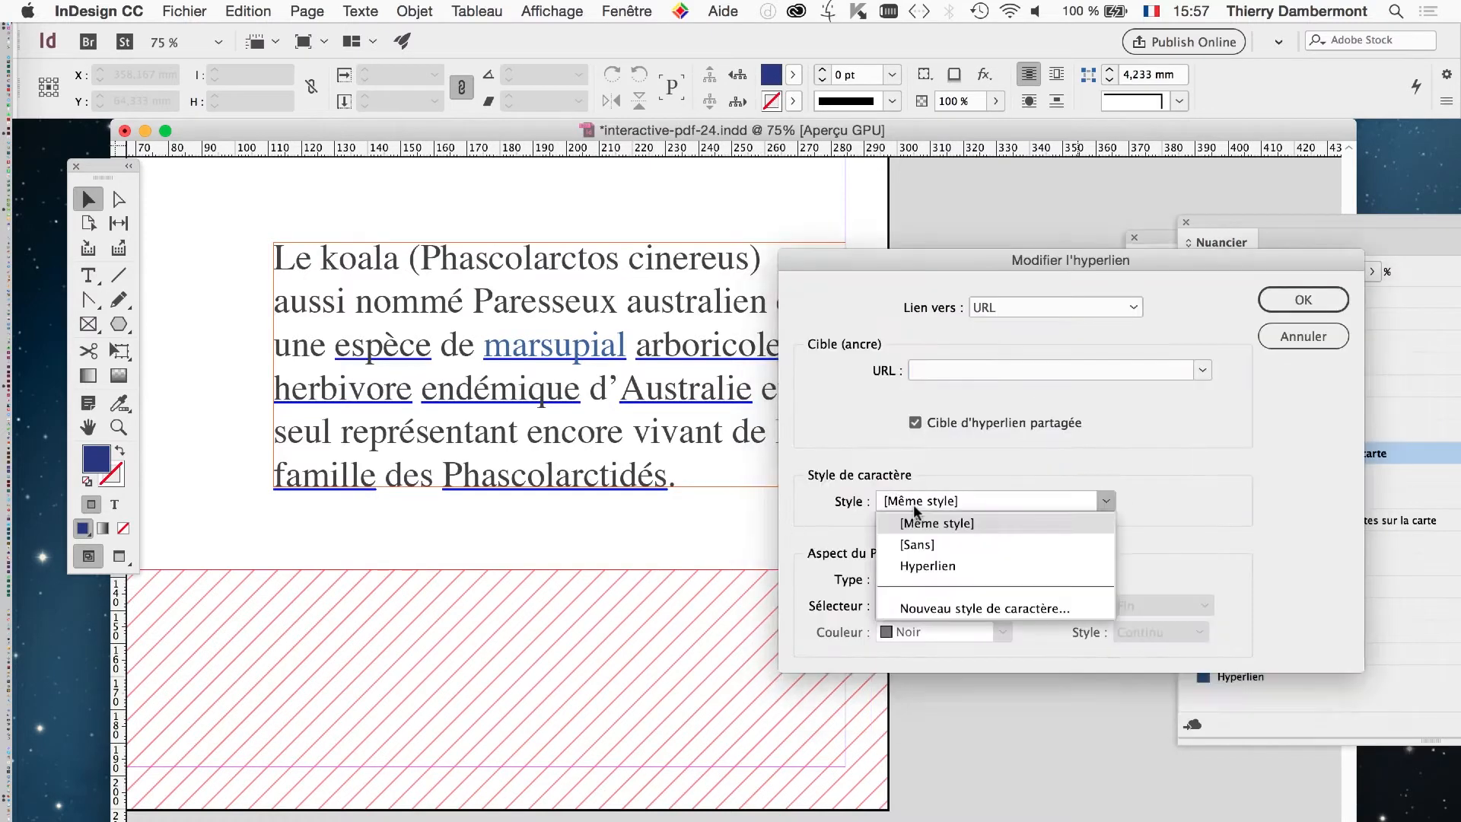
click(925, 567)
click(1293, 302)
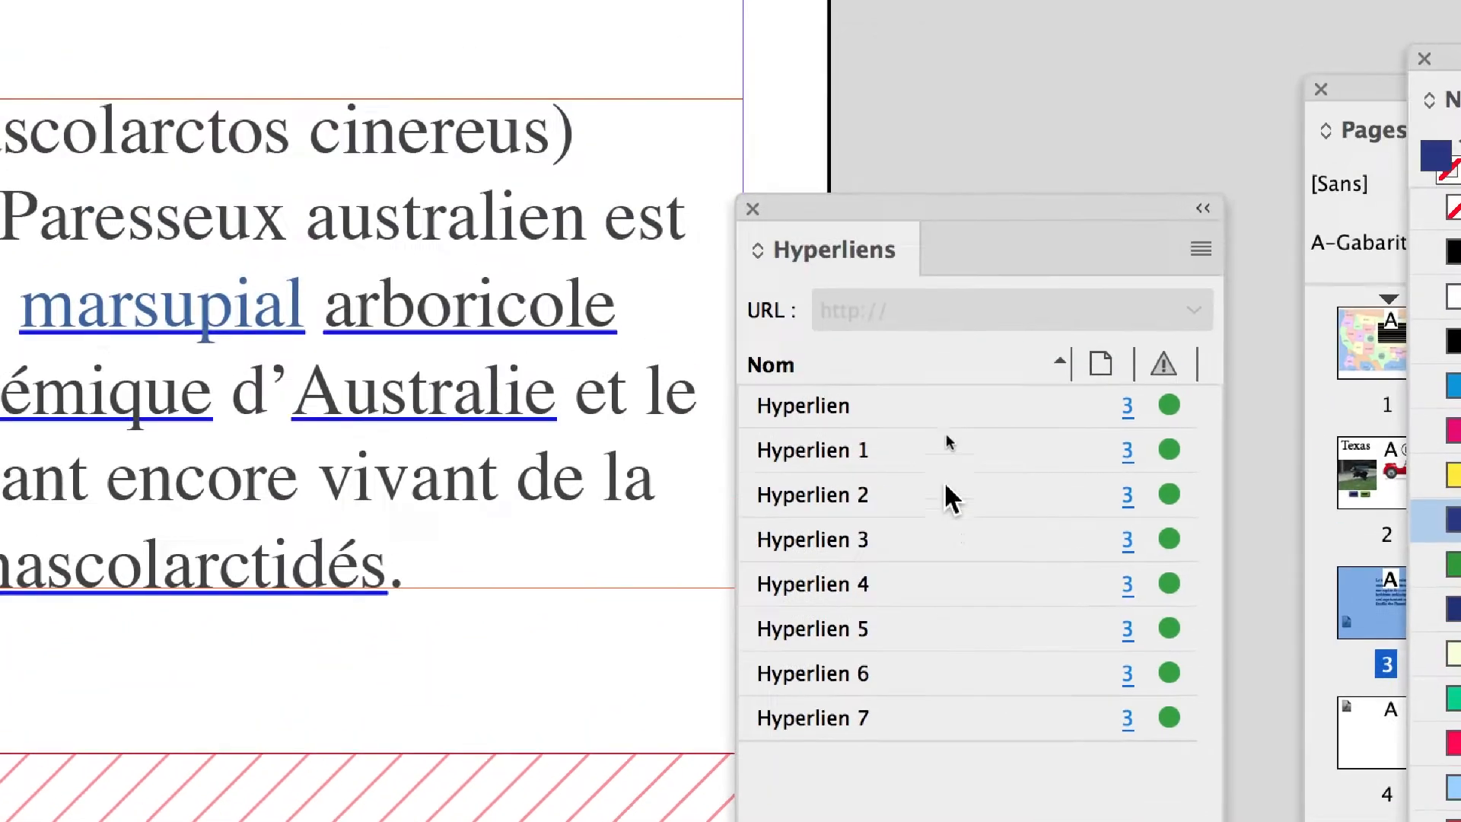
Assign the Hyperlien character style to Hyperlien 2 through Hyperlien 7 together, and close the Hyperliens palette
click(945, 439)
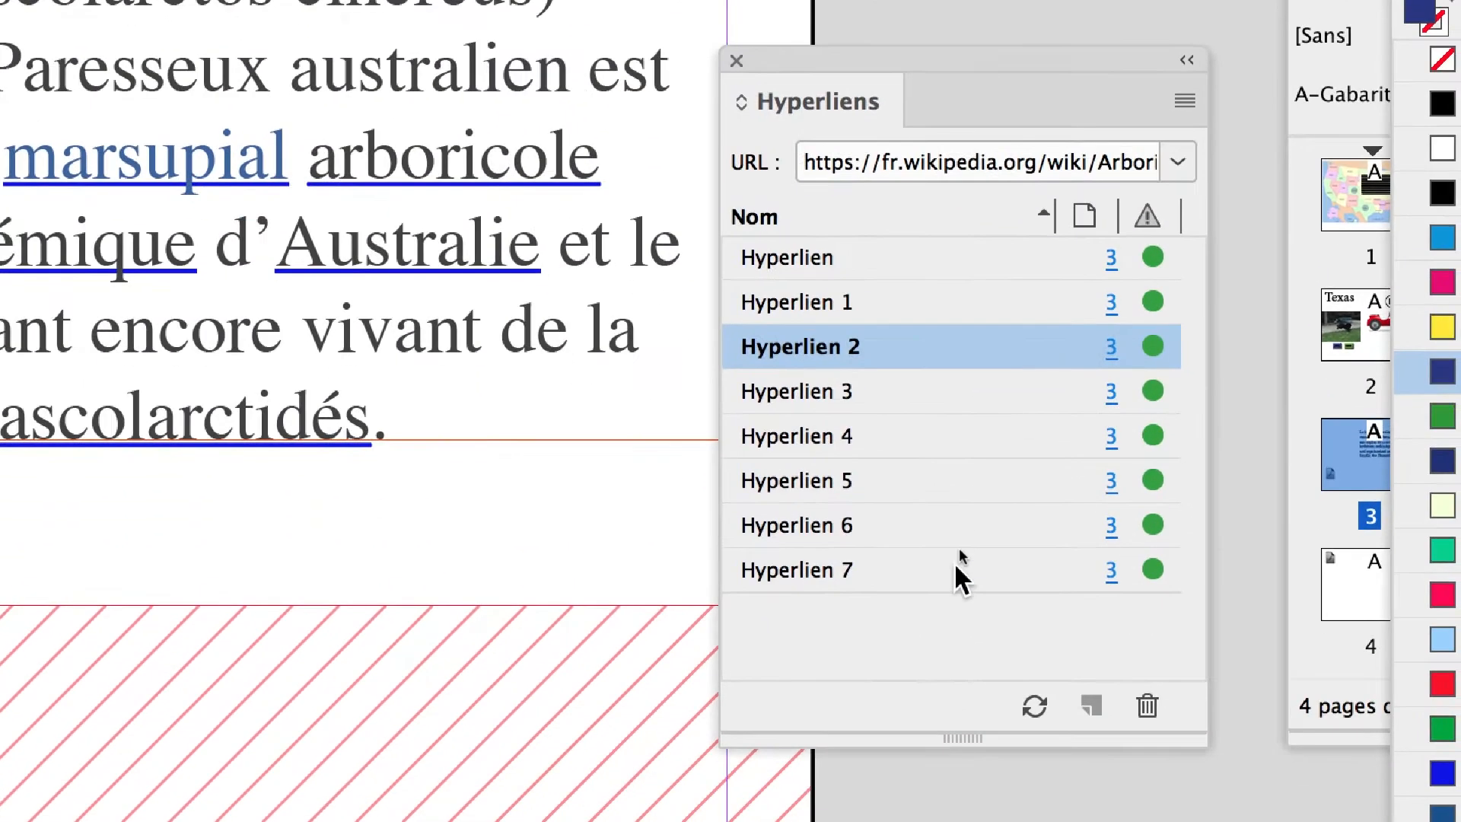
shift+click(966, 707)
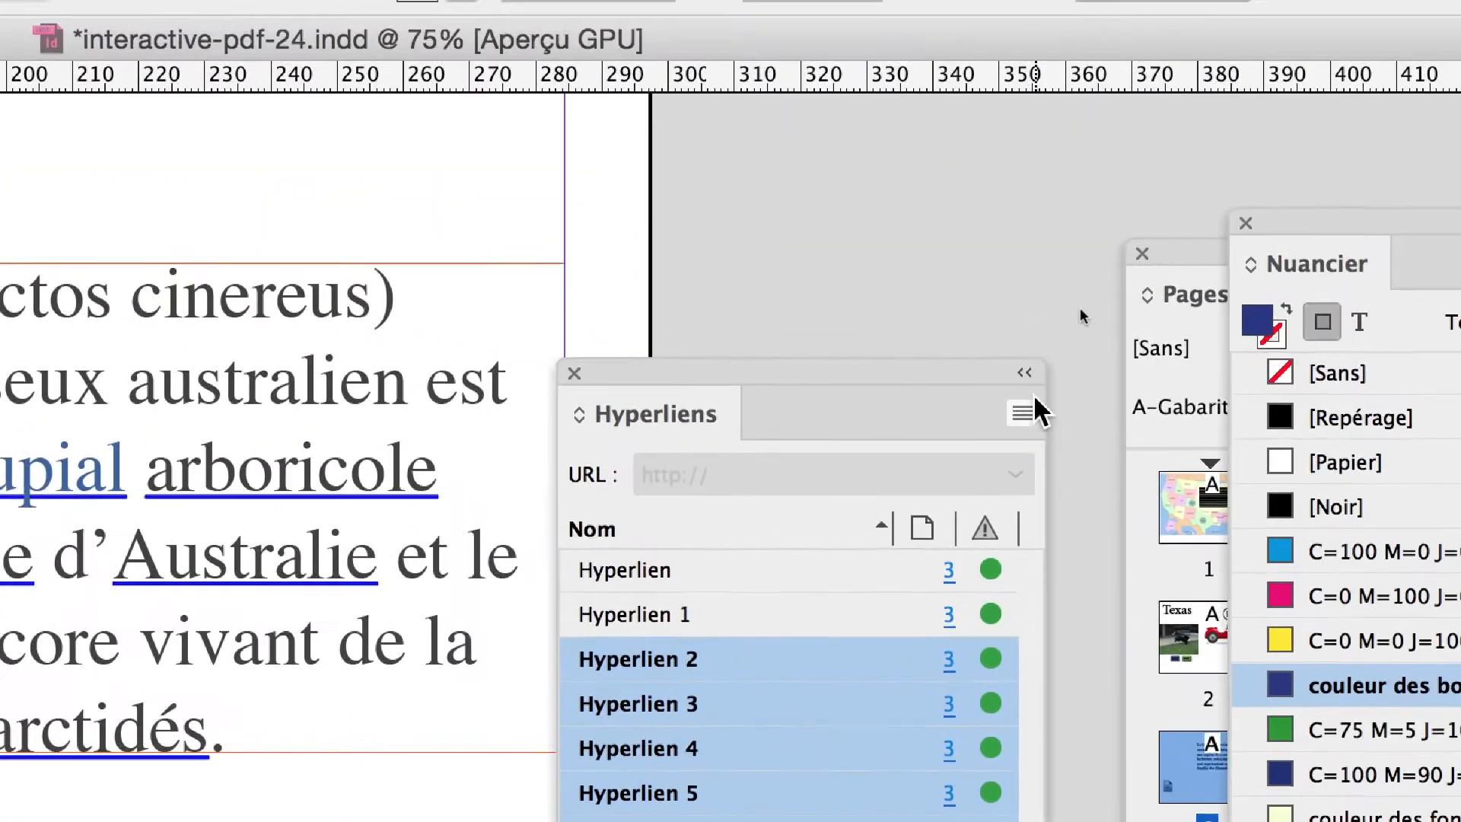
click(1024, 411)
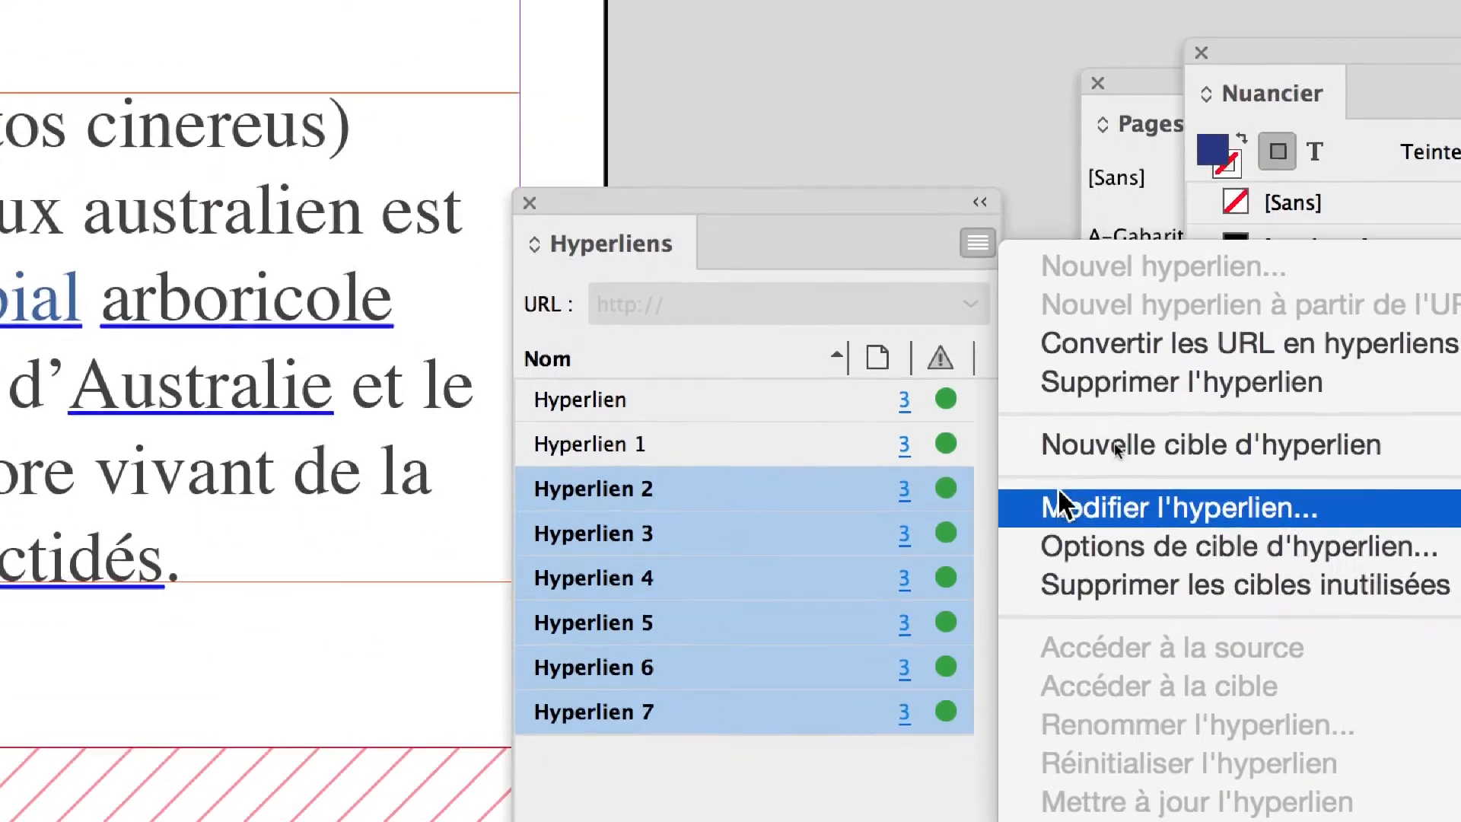
click(1059, 494)
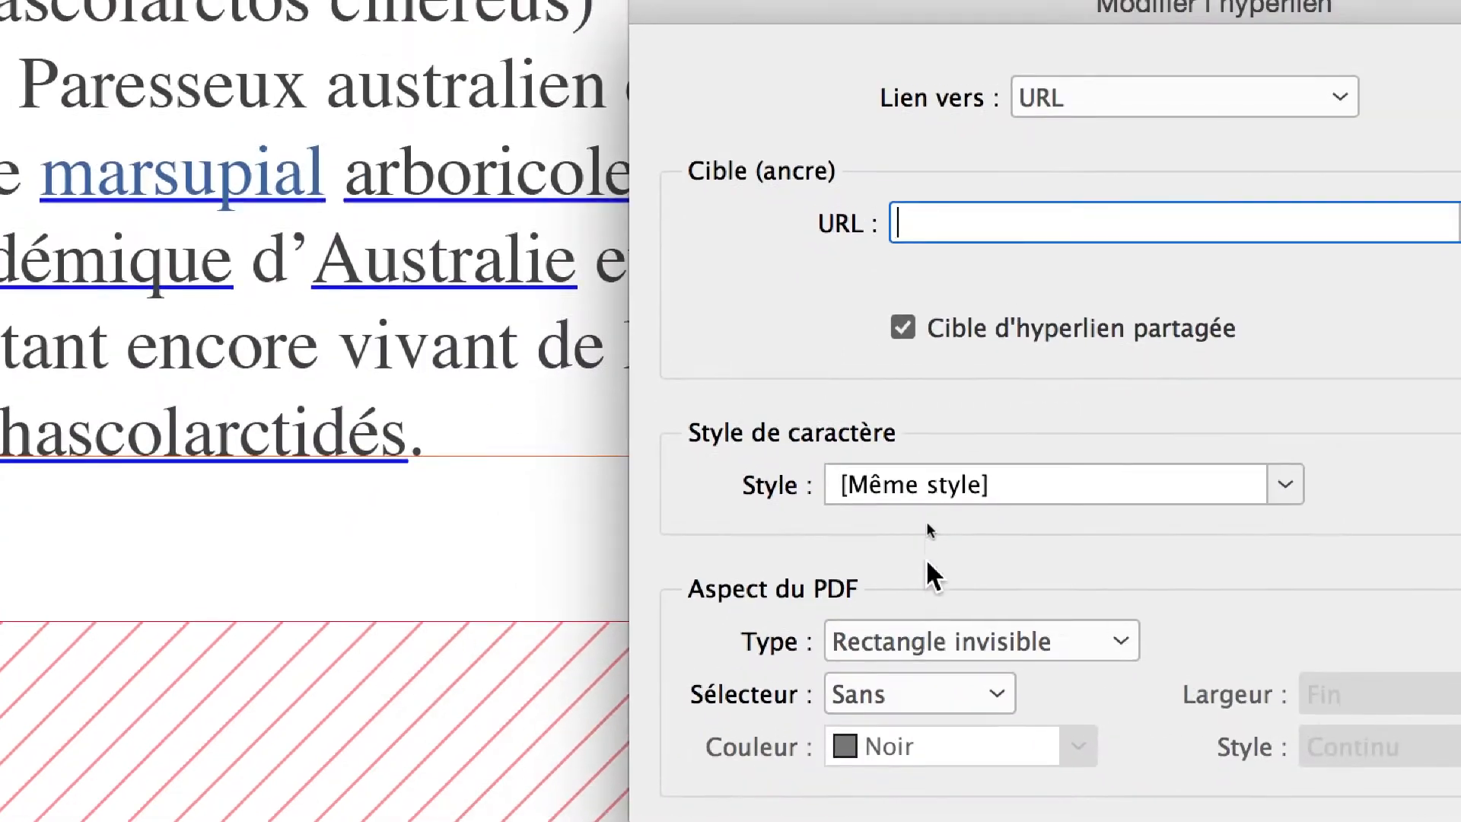
click(795, 589)
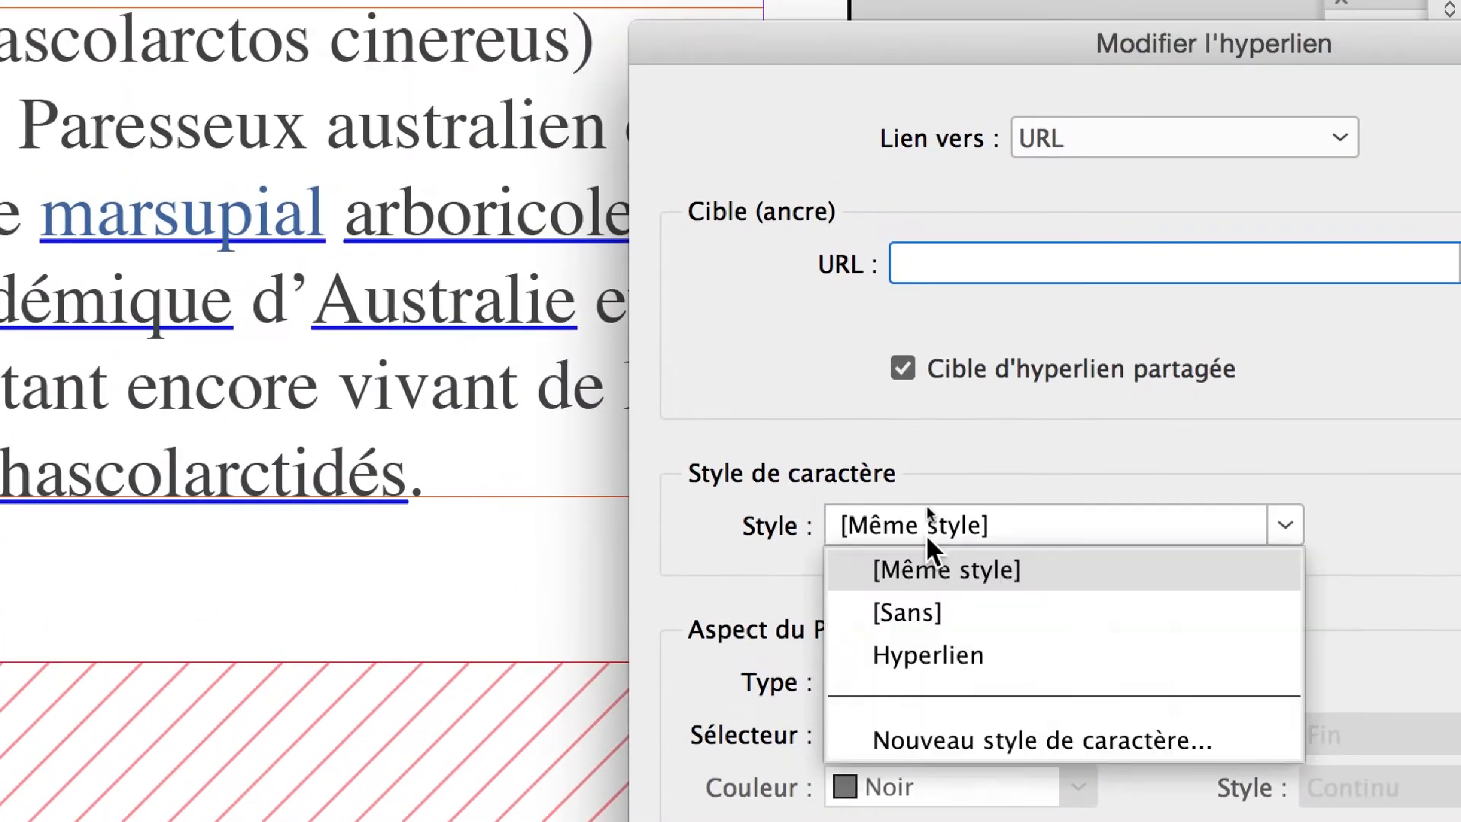
click(940, 594)
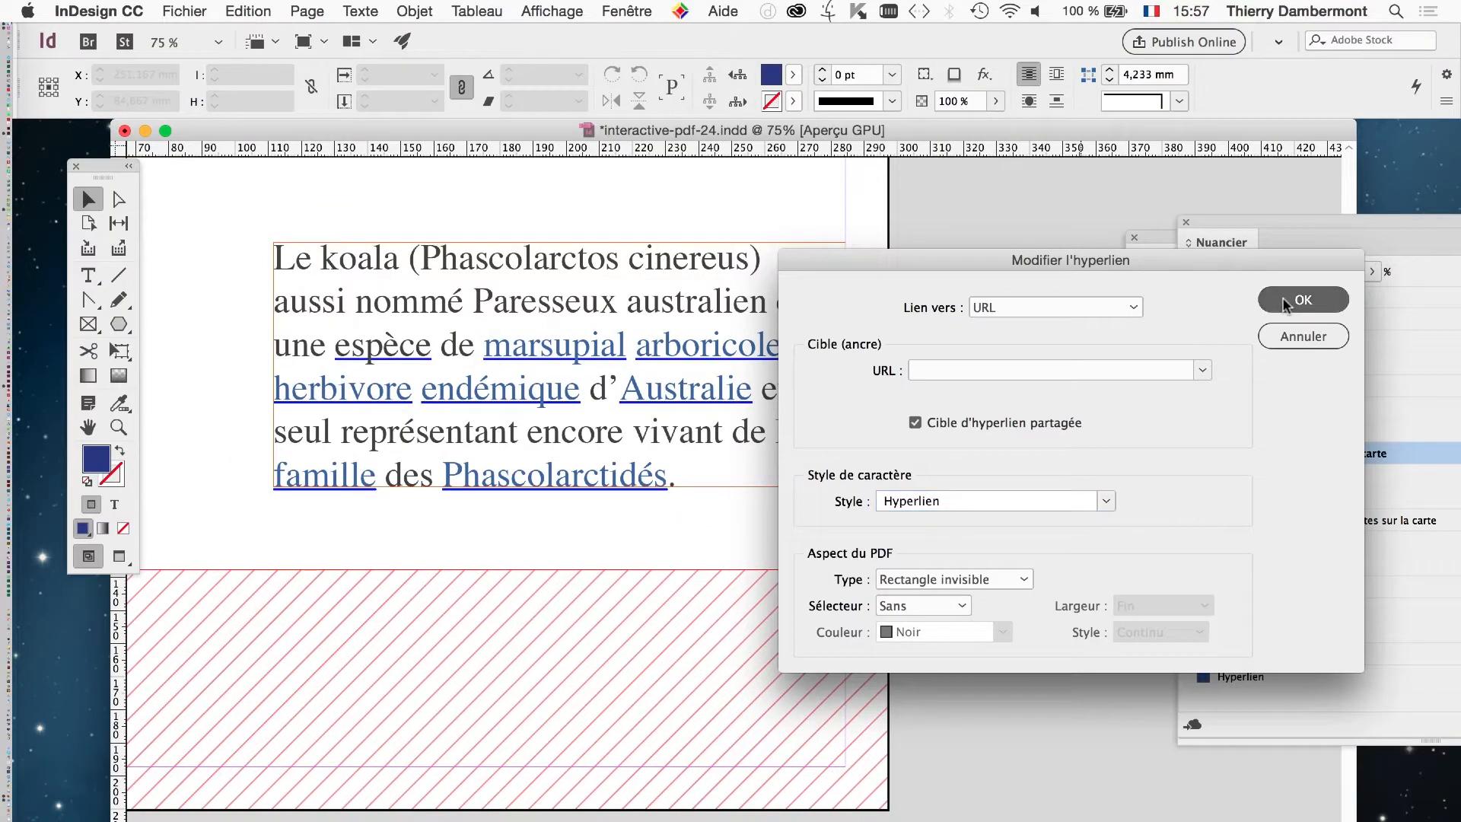
click(1285, 305)
drag(894, 299, 663, 608)
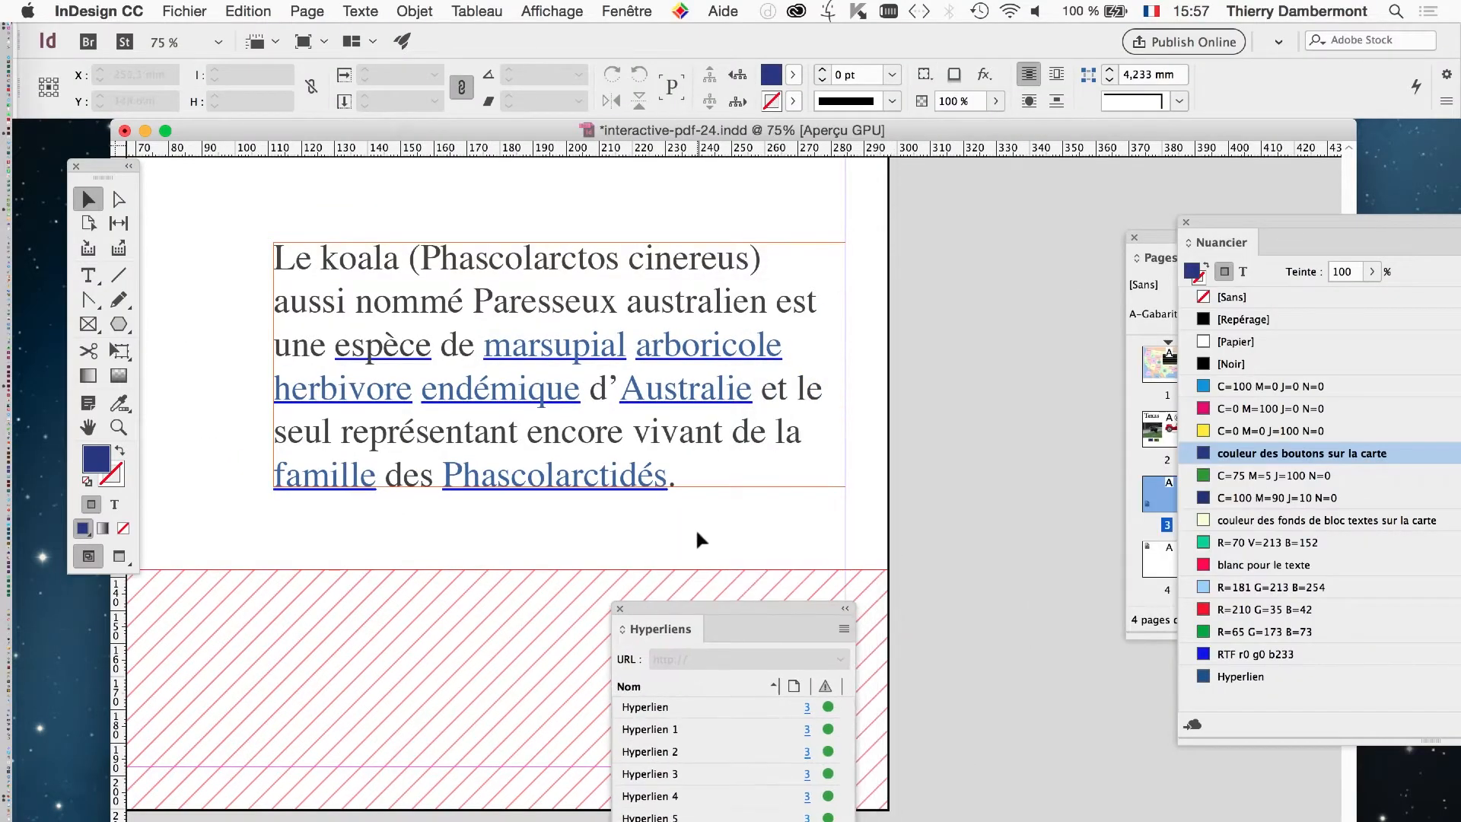
click(620, 608)
Show the character styles below the koala text and open the Hyperlien style's options, keeping the links in view
key(super+equal)
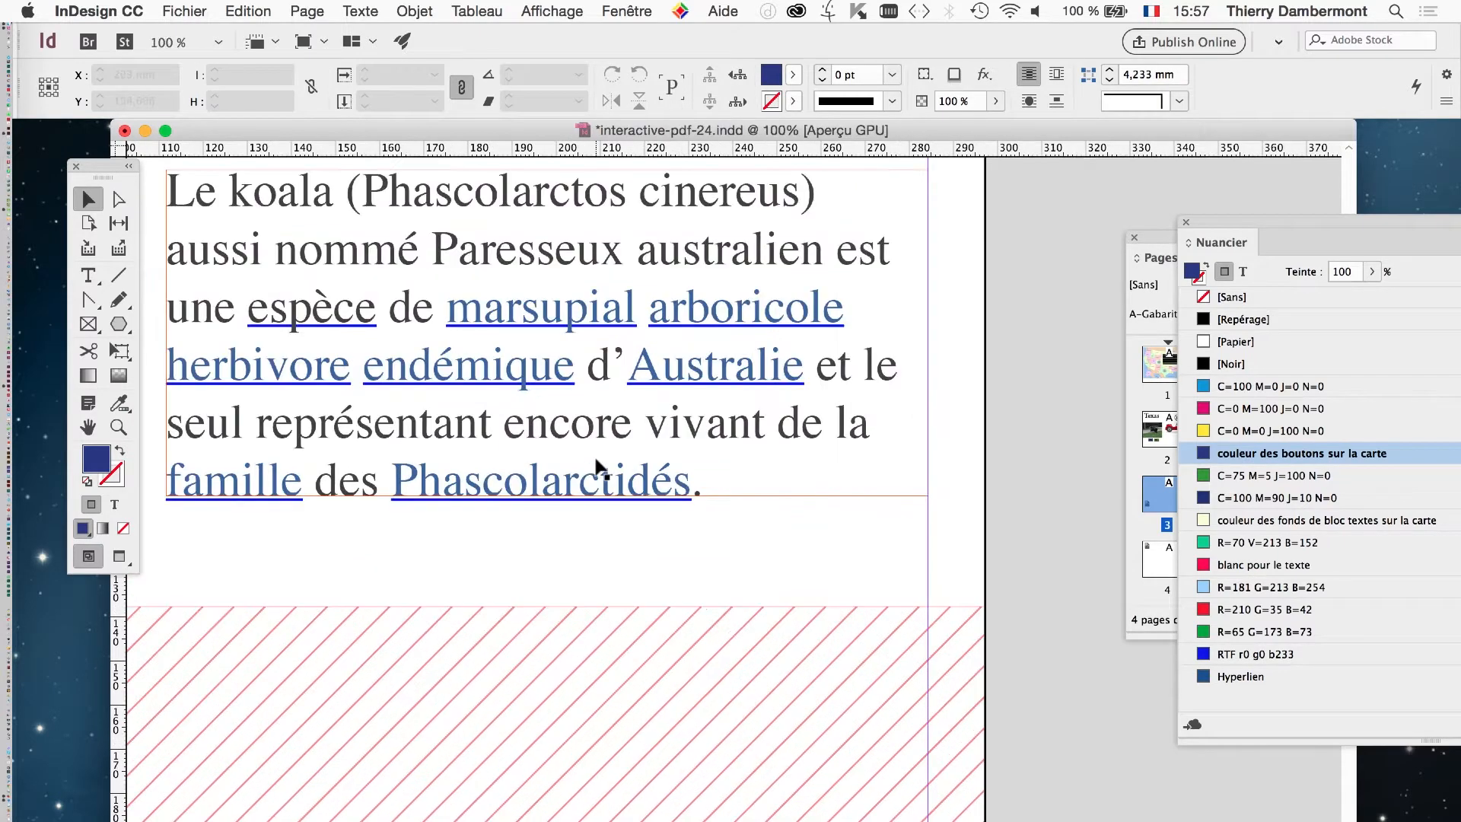
key(super+equal)
click(361, 10)
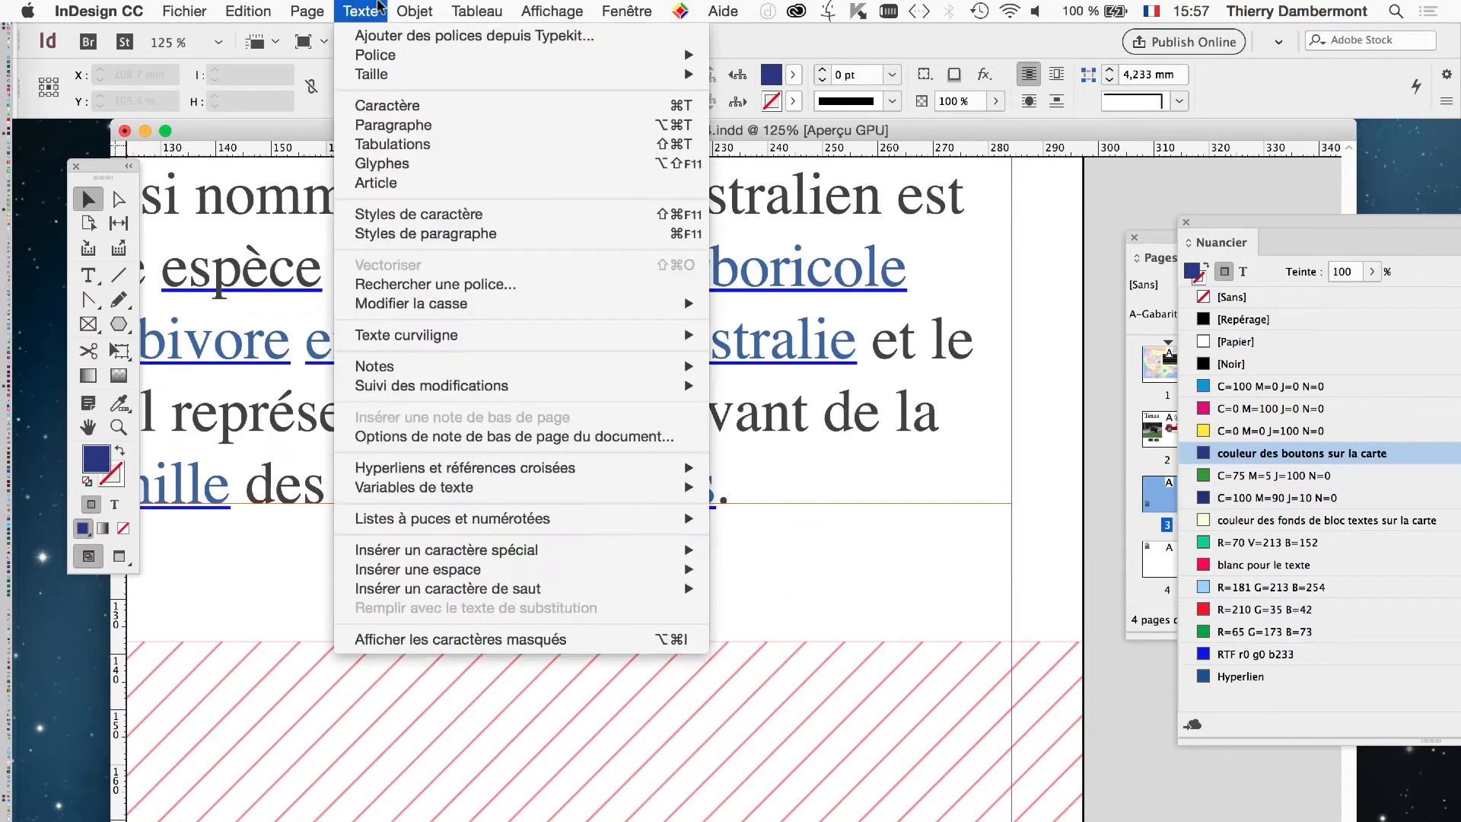
click(425, 216)
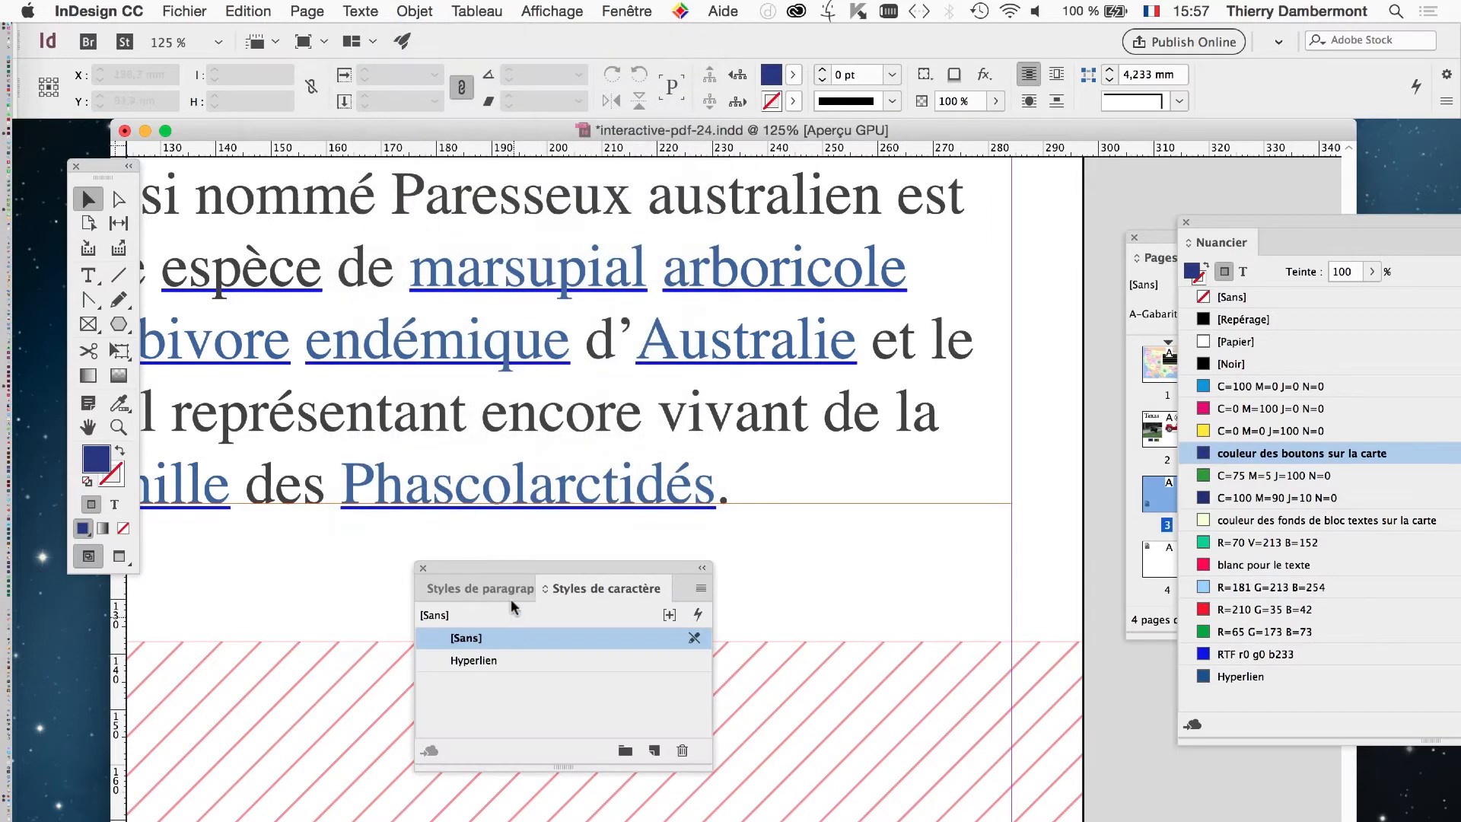
drag(510, 568, 817, 537)
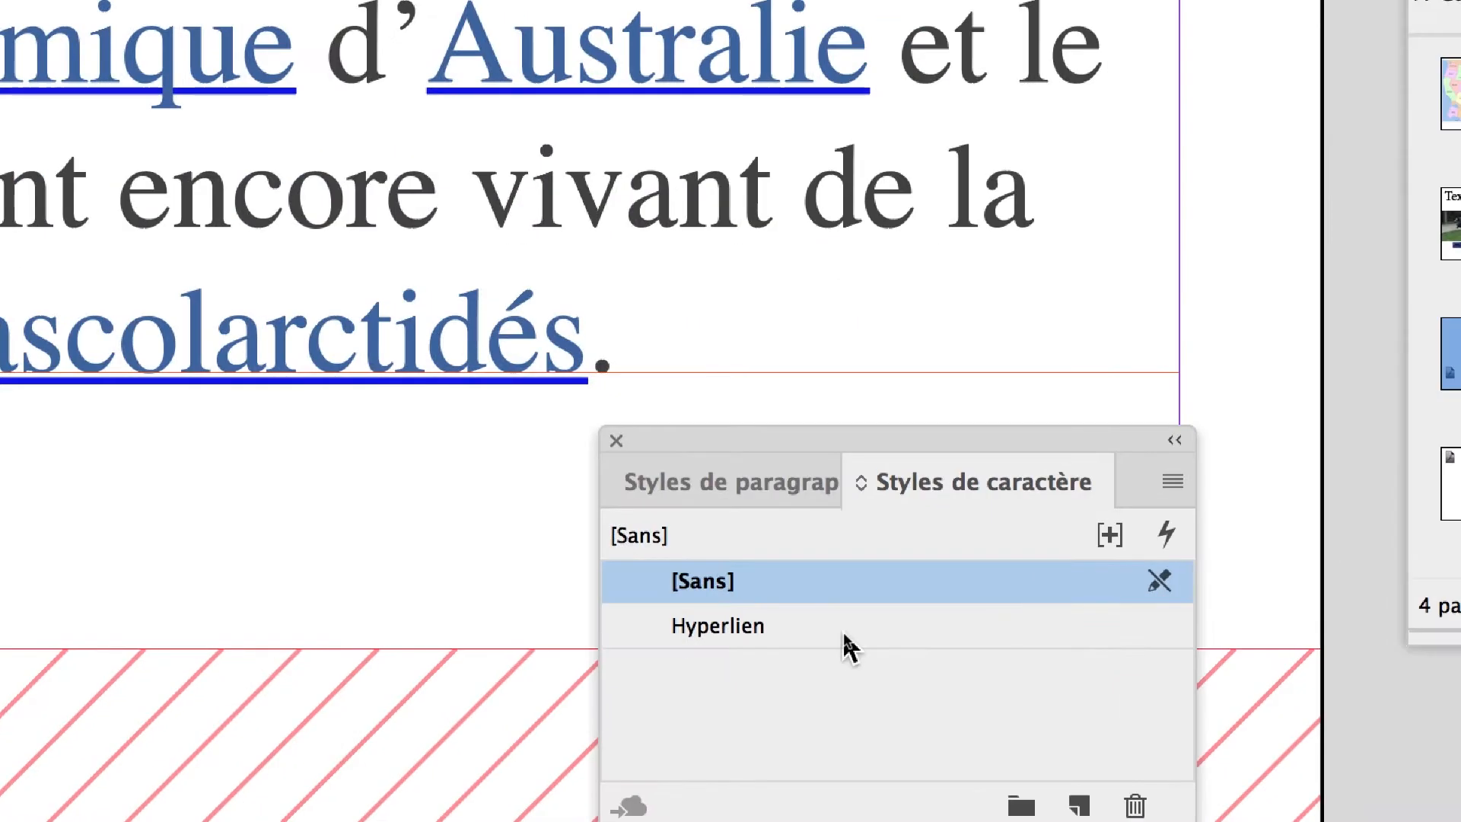
click(843, 631)
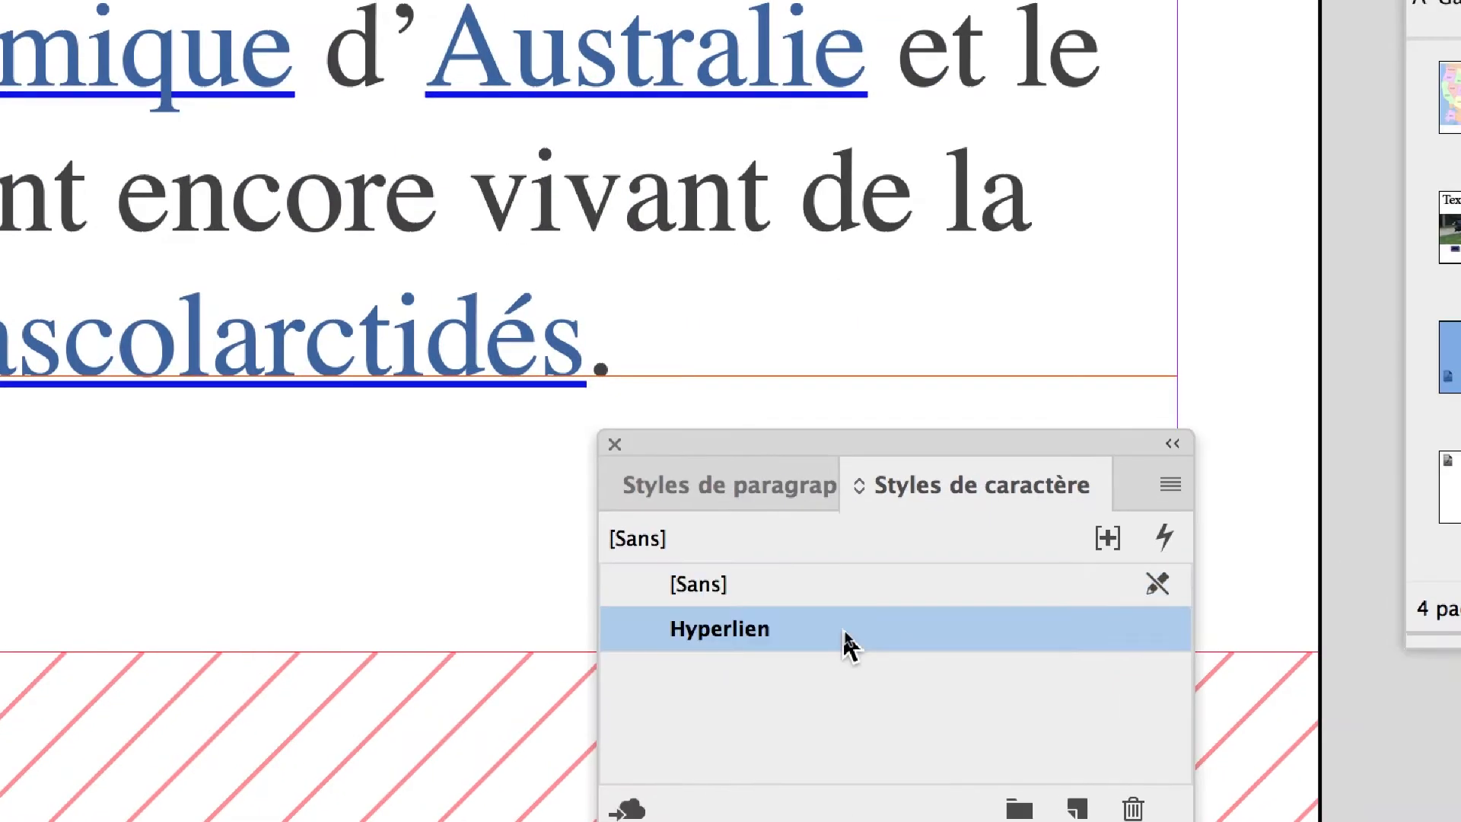
double_click(842, 628)
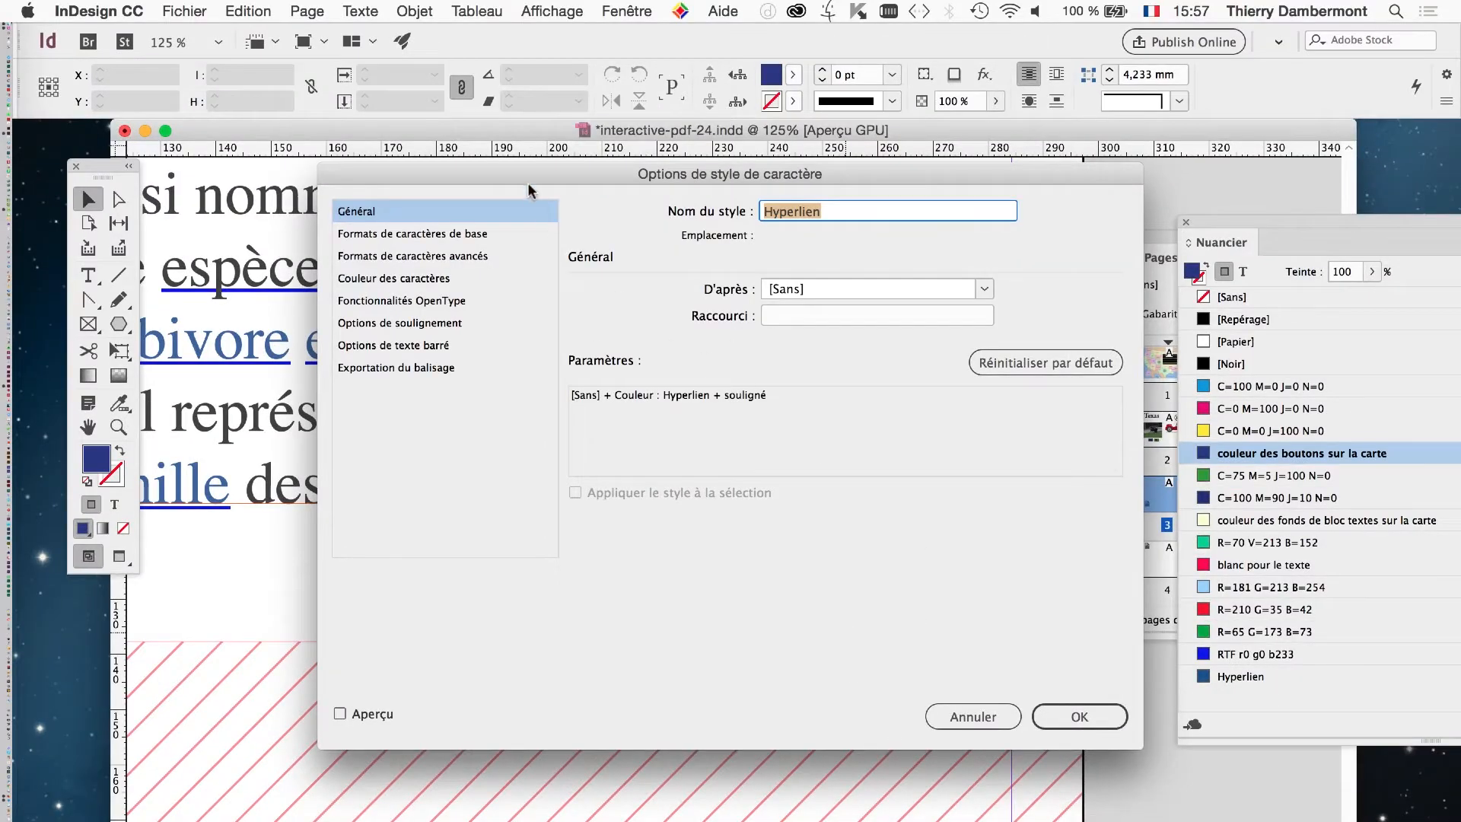
drag(530, 190, 934, 311)
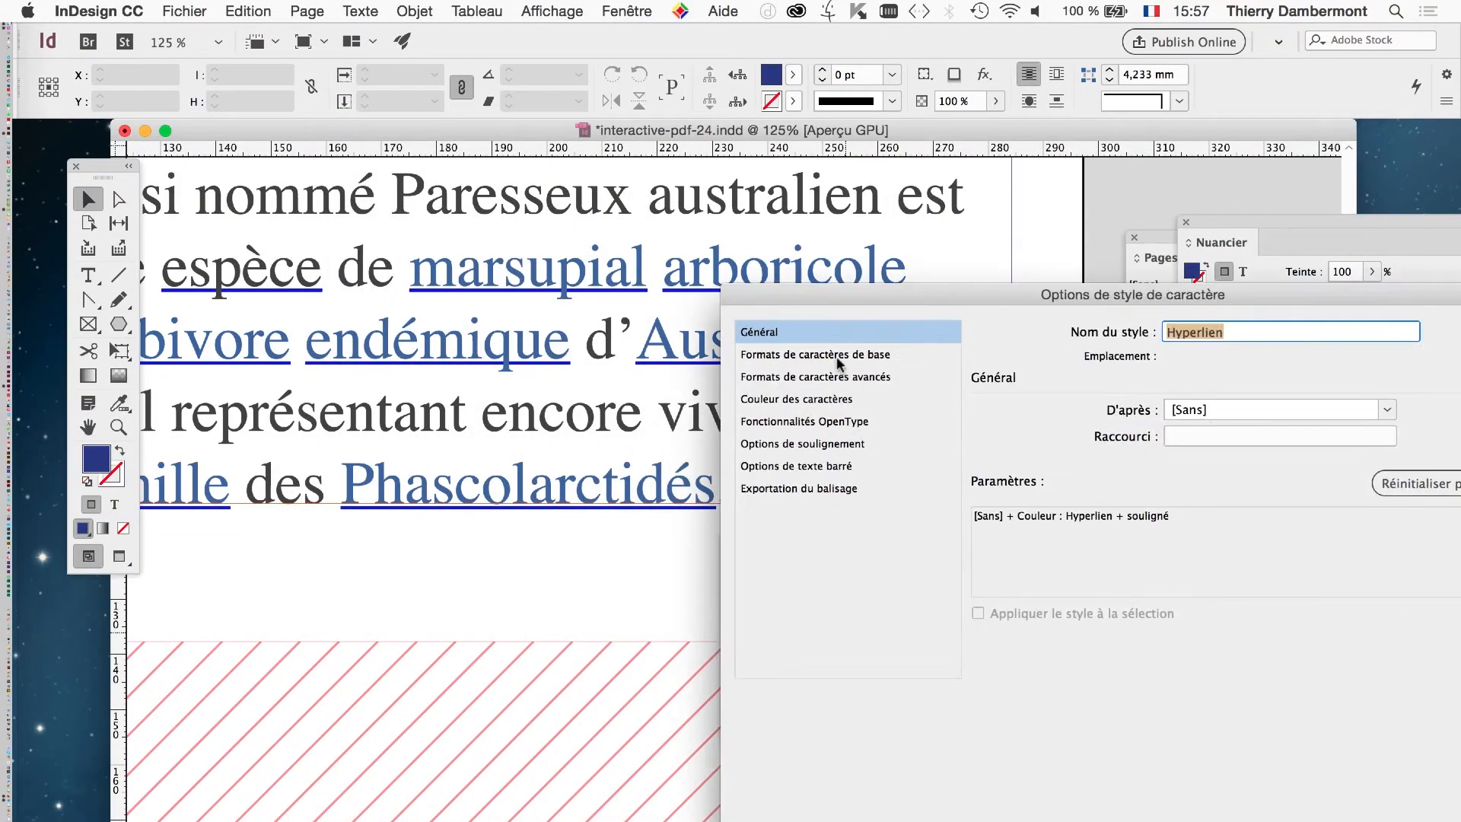
Try RTF r0 g0 b233 as the Hyperlien style's character color, set C=100 M=0 J=0 N=0 instead, and close the styles list
click(835, 400)
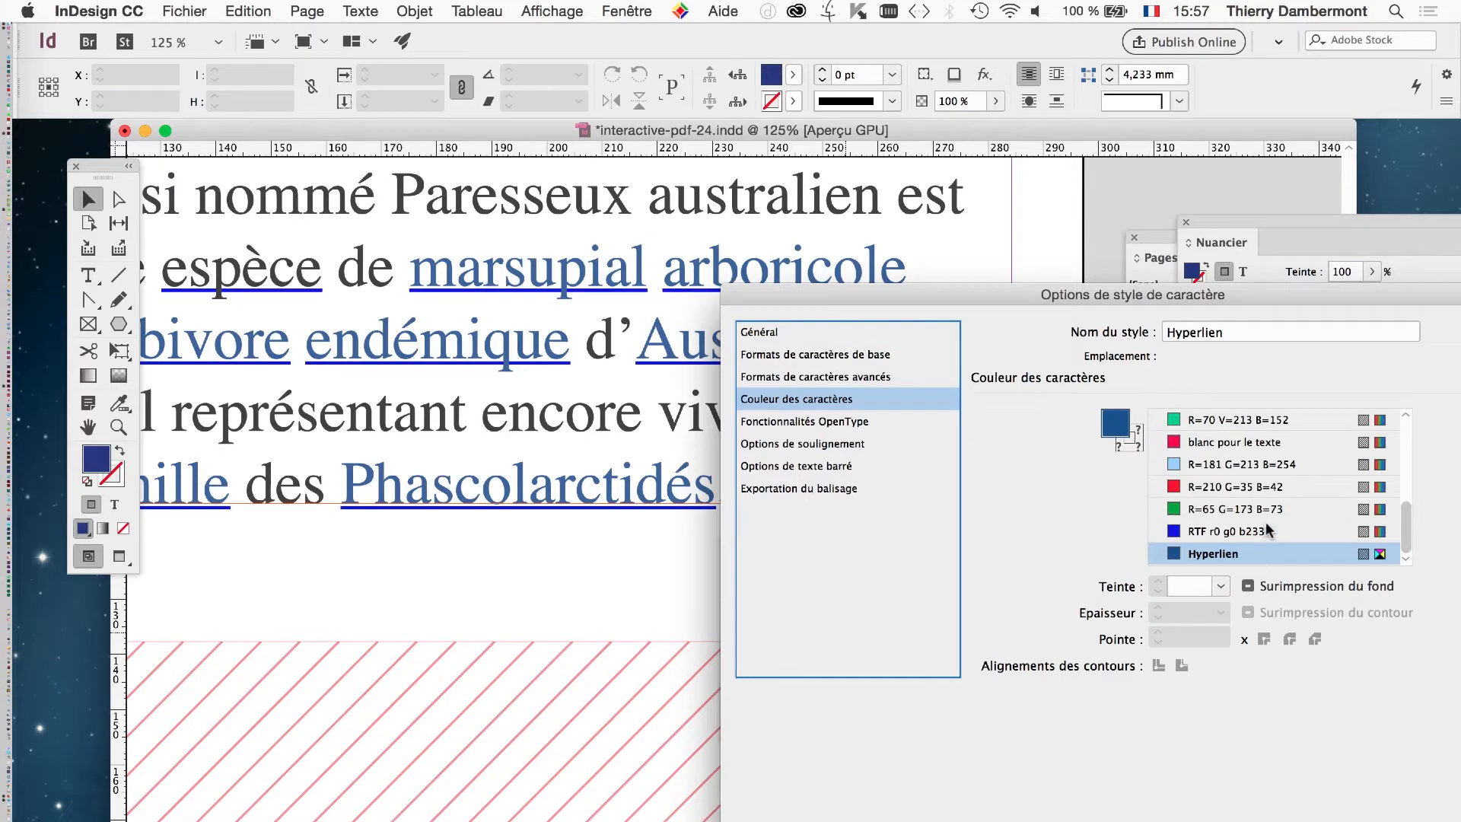
click(1266, 531)
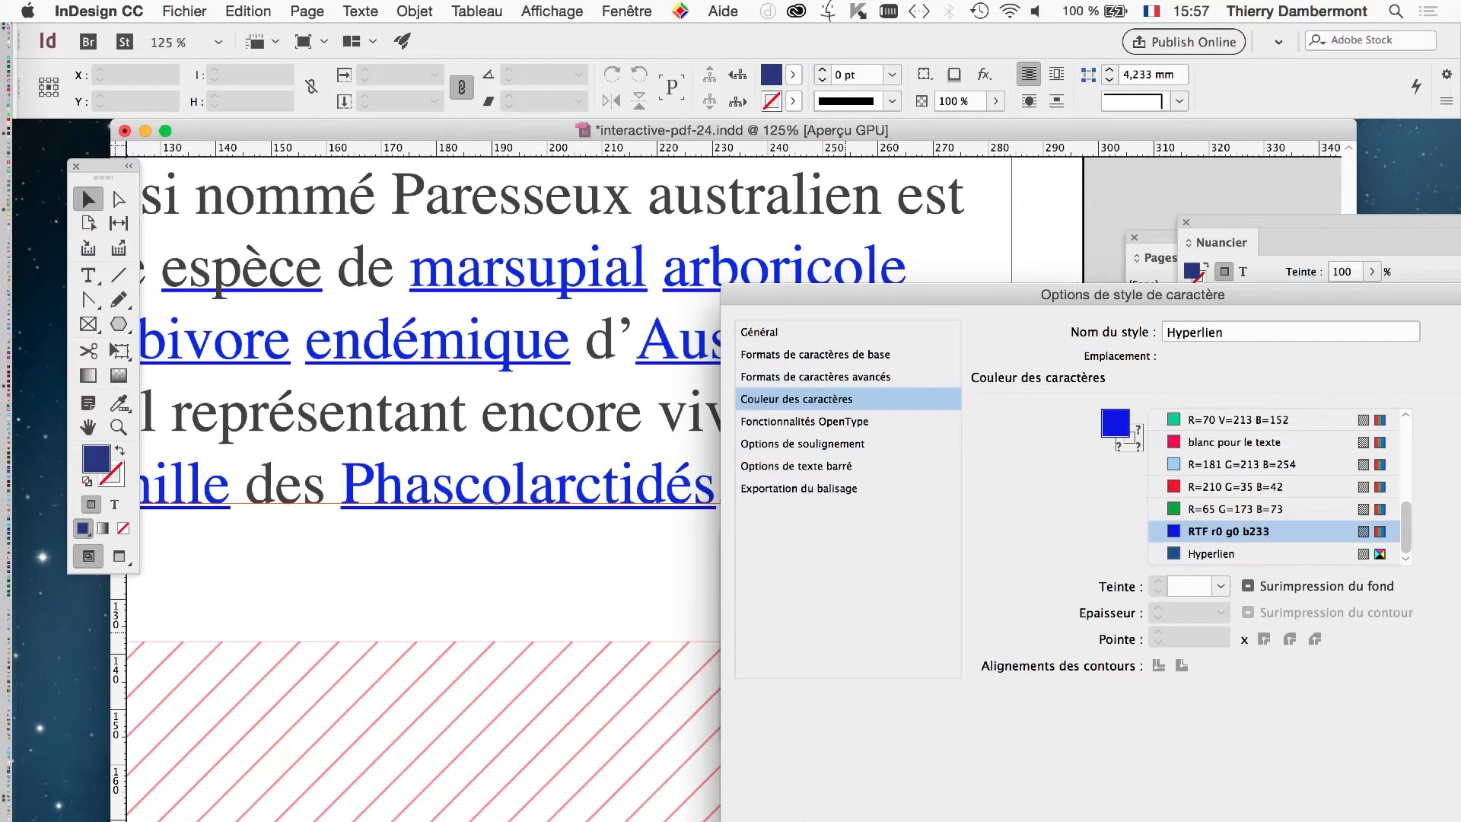
scroll(1245, 528, up, 1)
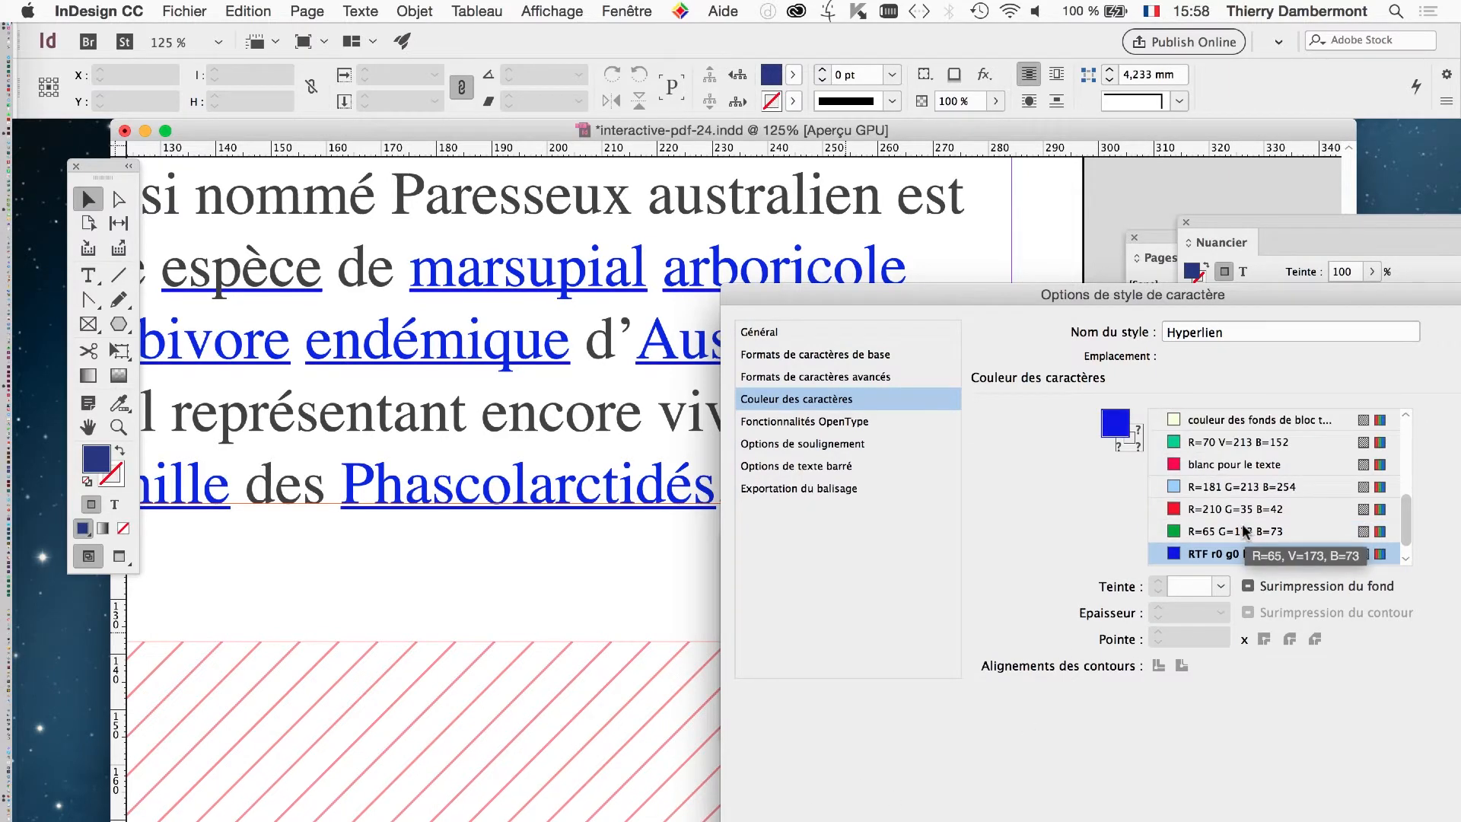
scroll(1245, 530, up, 5)
click(1221, 511)
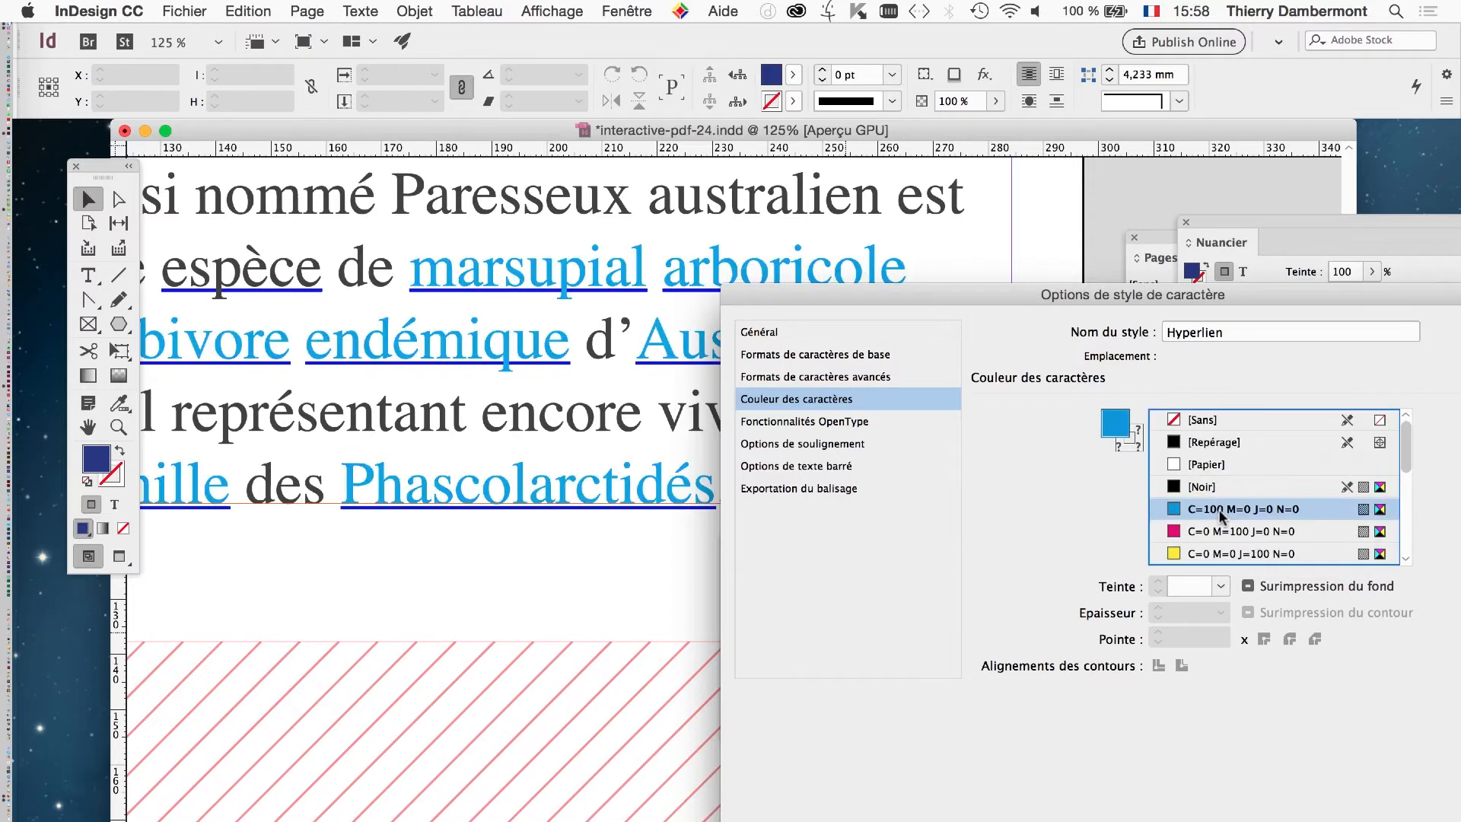
key(Return)
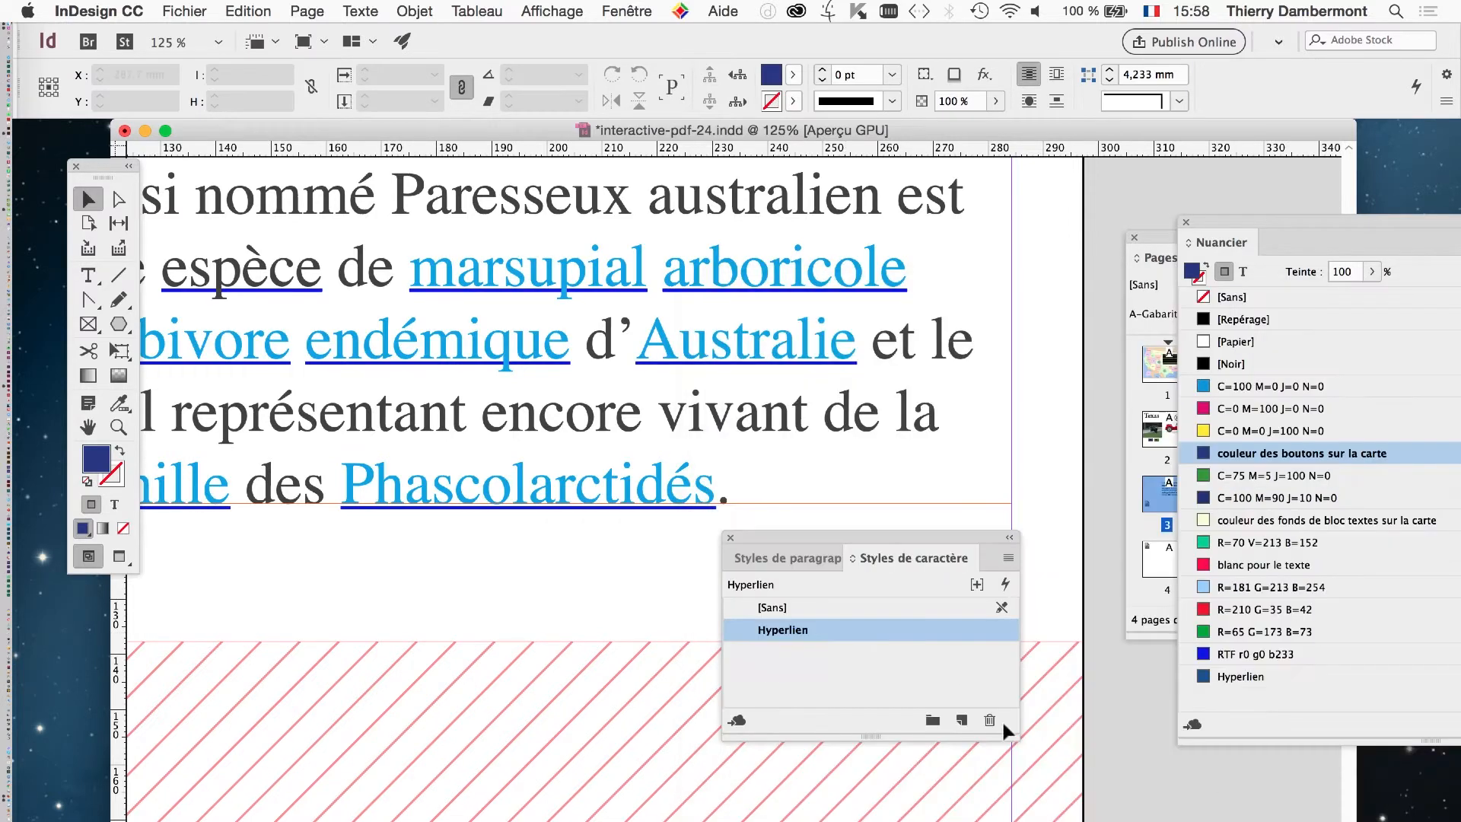
click(730, 538)
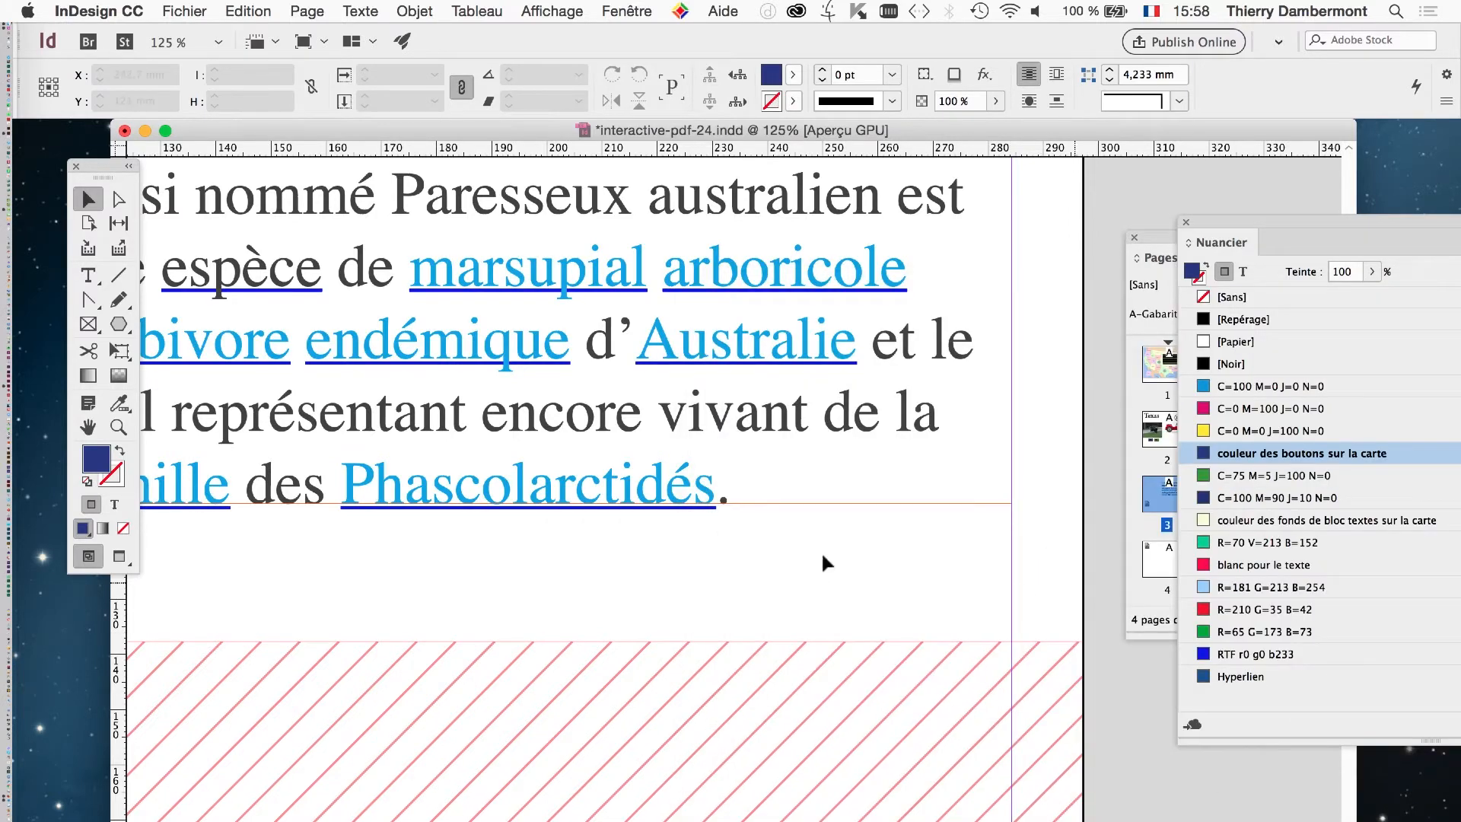
Reduce the view to 50% and examine the whole koala page with its restyled links
key(super+minus)
key(super+minus)
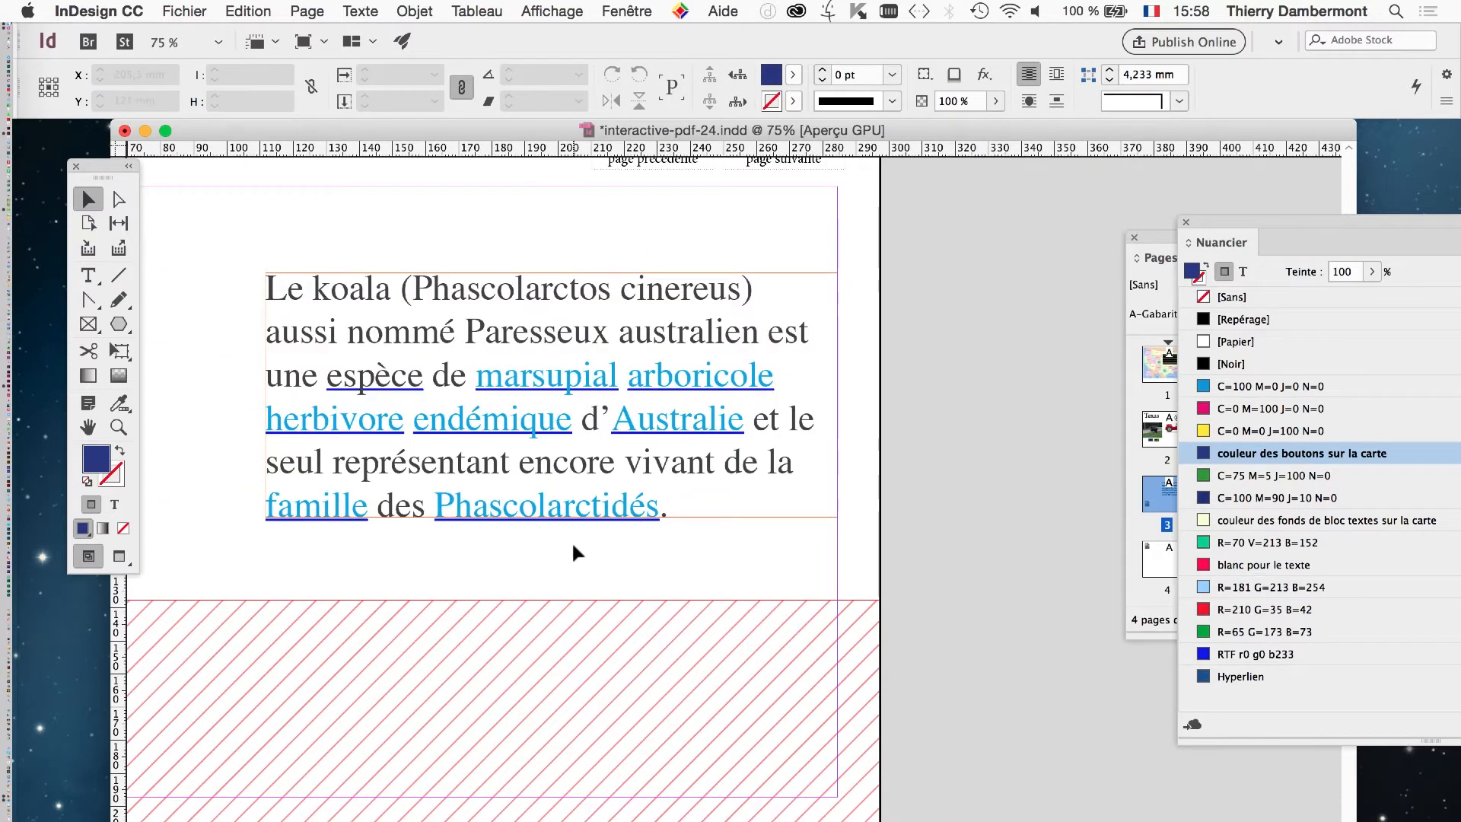
key(super+minus)
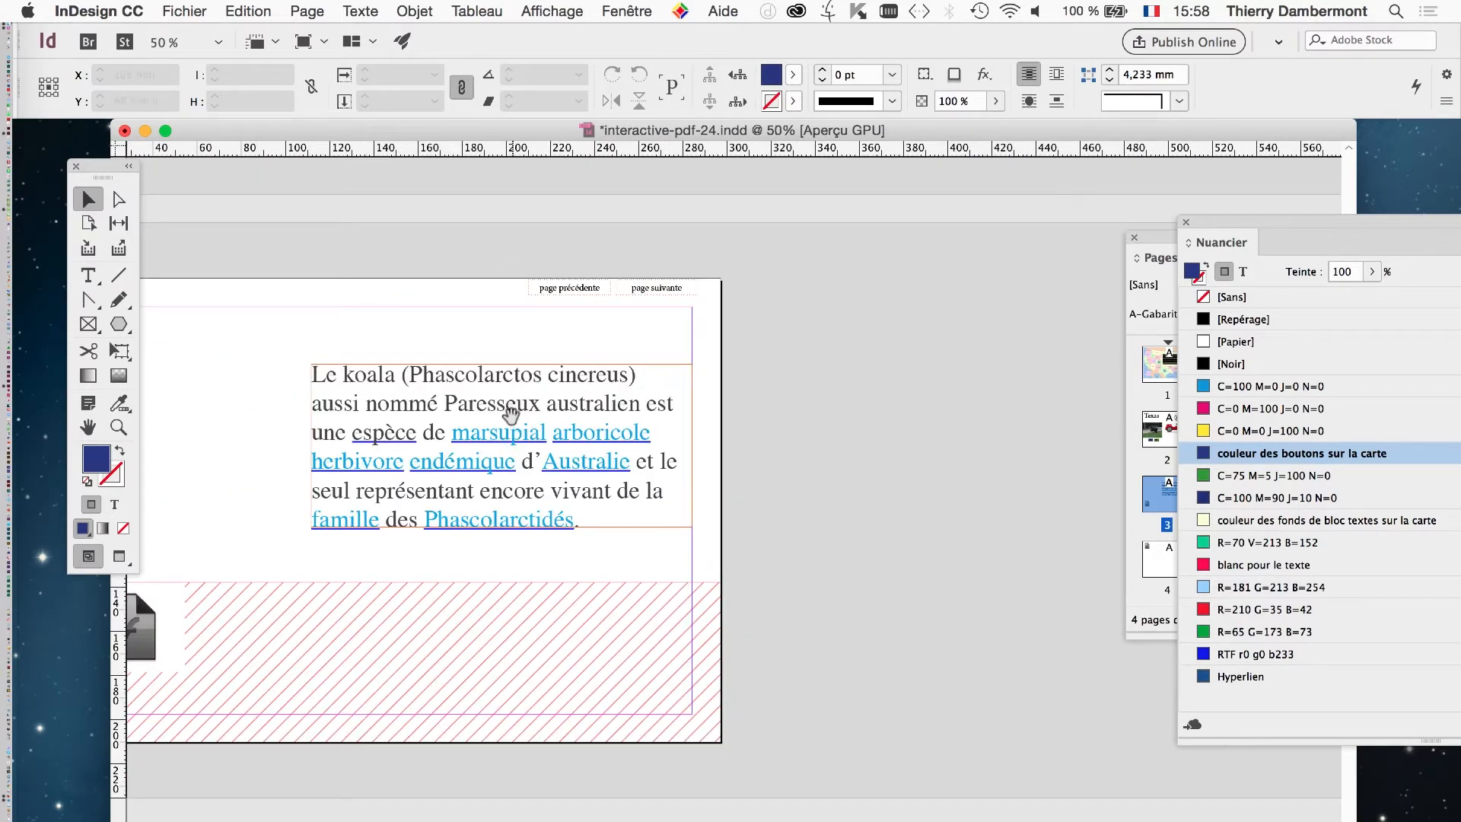
scroll(632, 415, left, 8)
scroll(631, 415, down, 1)
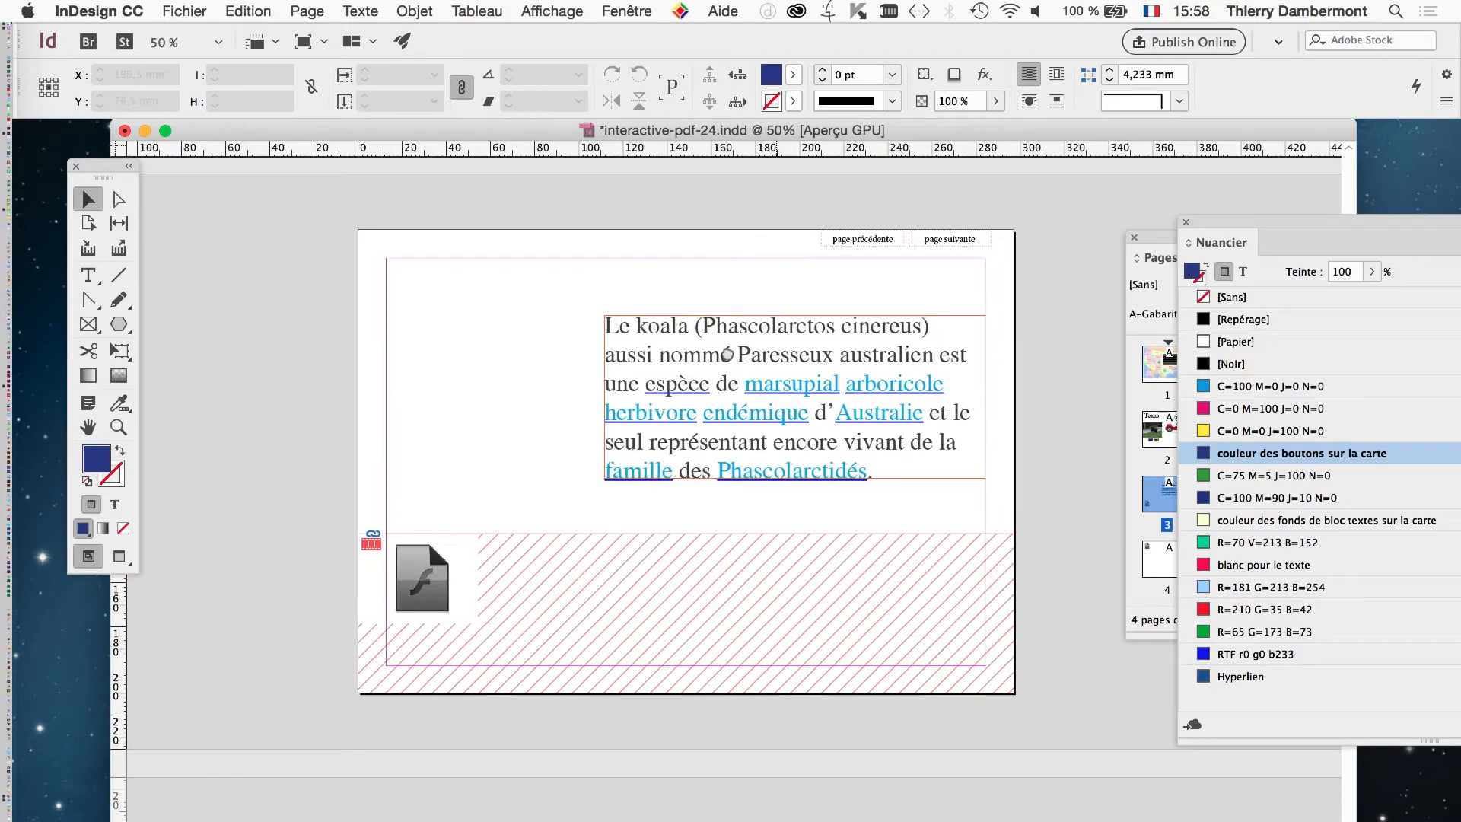
Select the beginning of the word espèce in the koala text and show the Hyperliens palette
drag(723, 352, 650, 296)
scroll(601, 319, up, 2)
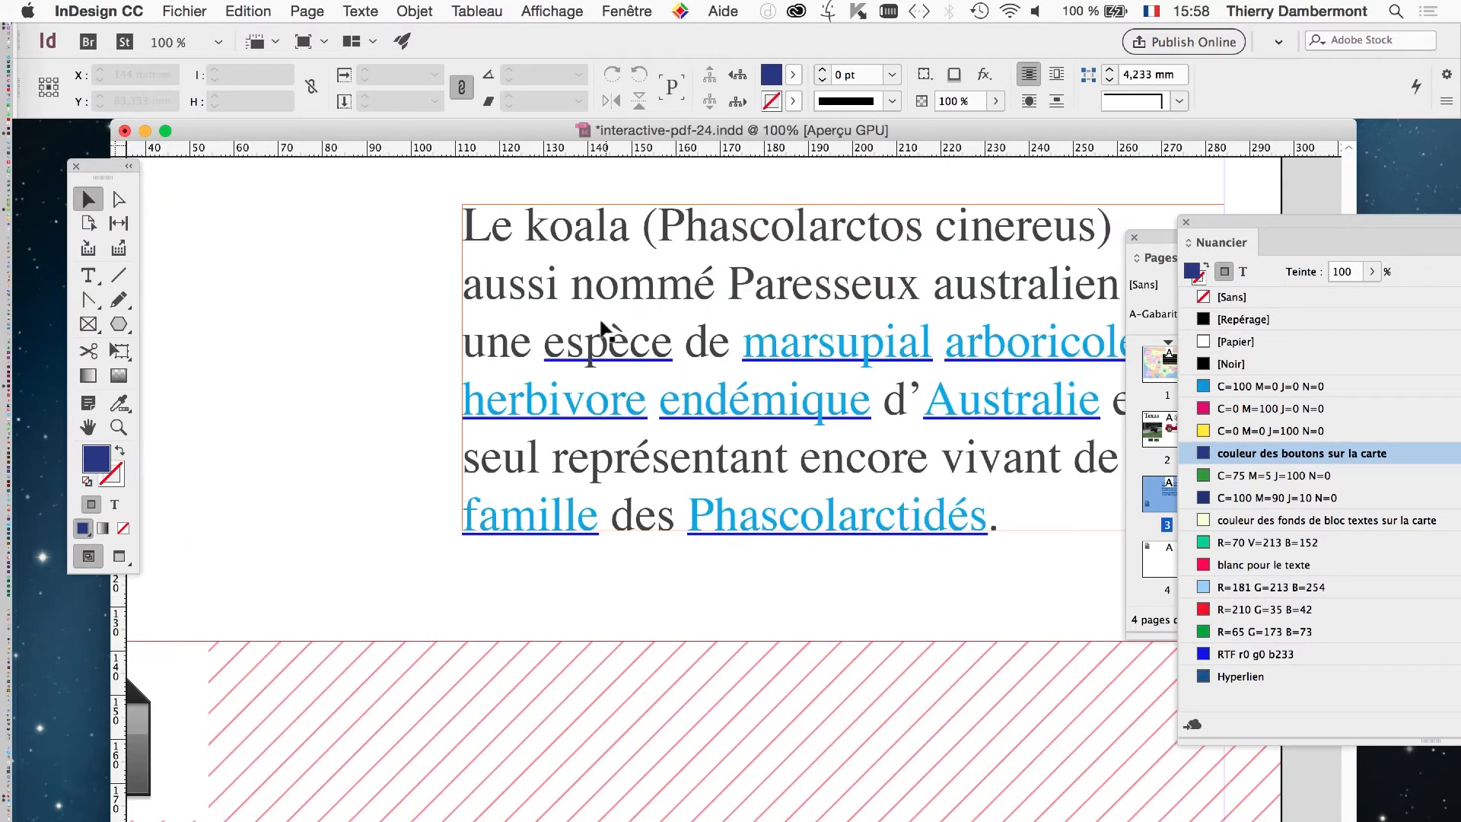
click(88, 274)
drag(544, 347, 584, 346)
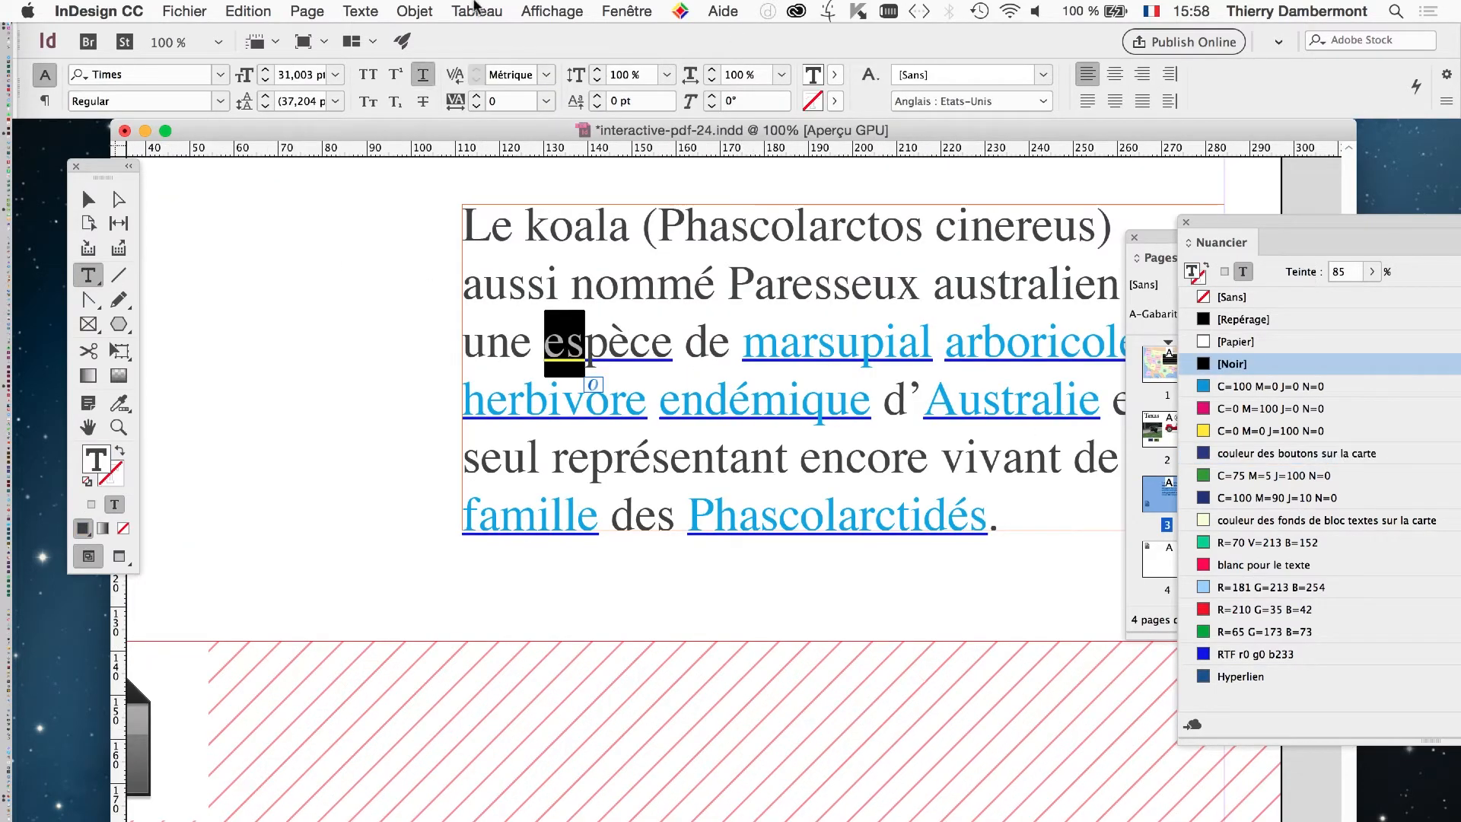
click(601, 8)
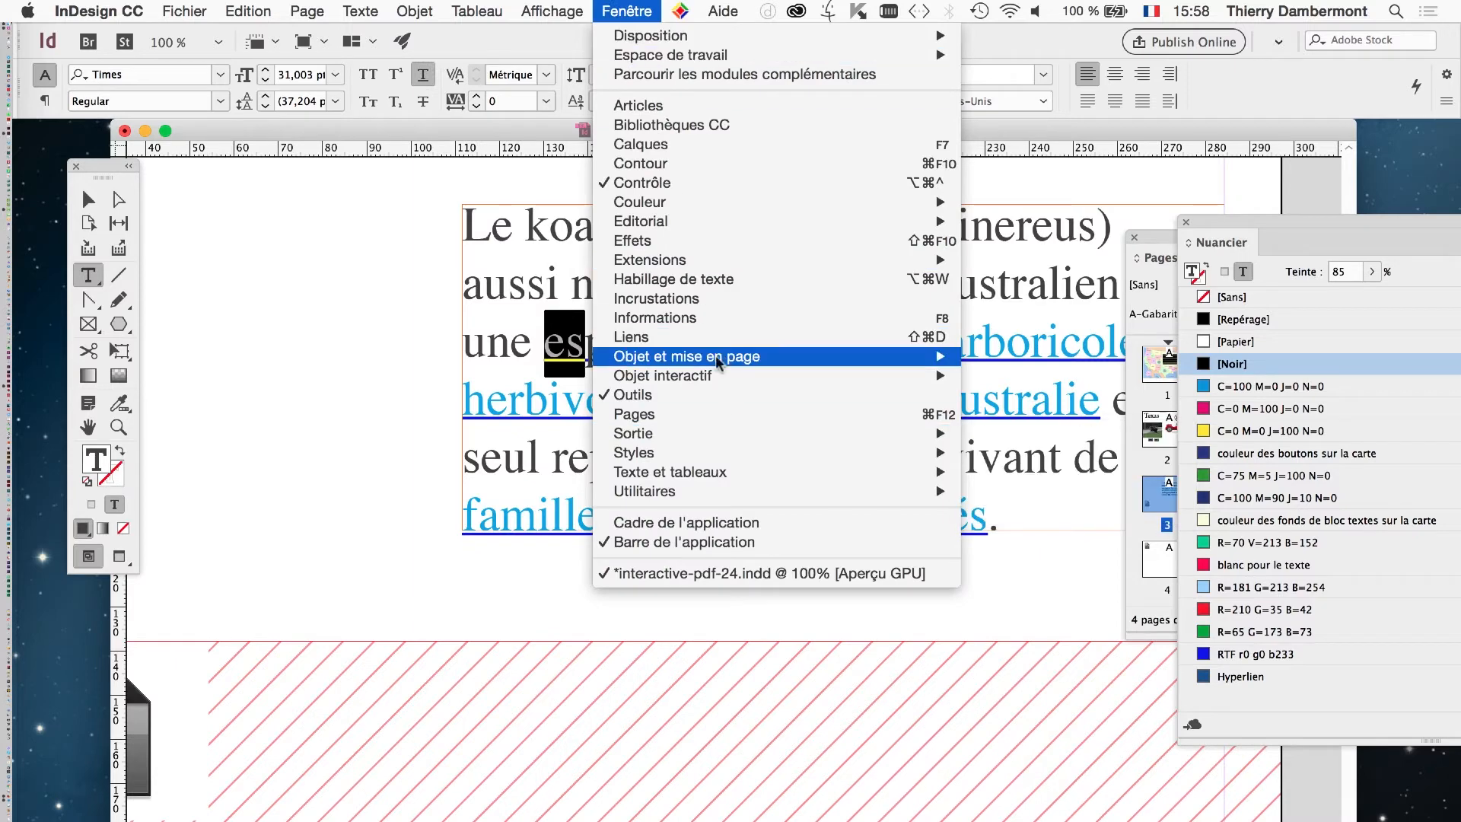
mouse_move(969, 380)
click(1018, 471)
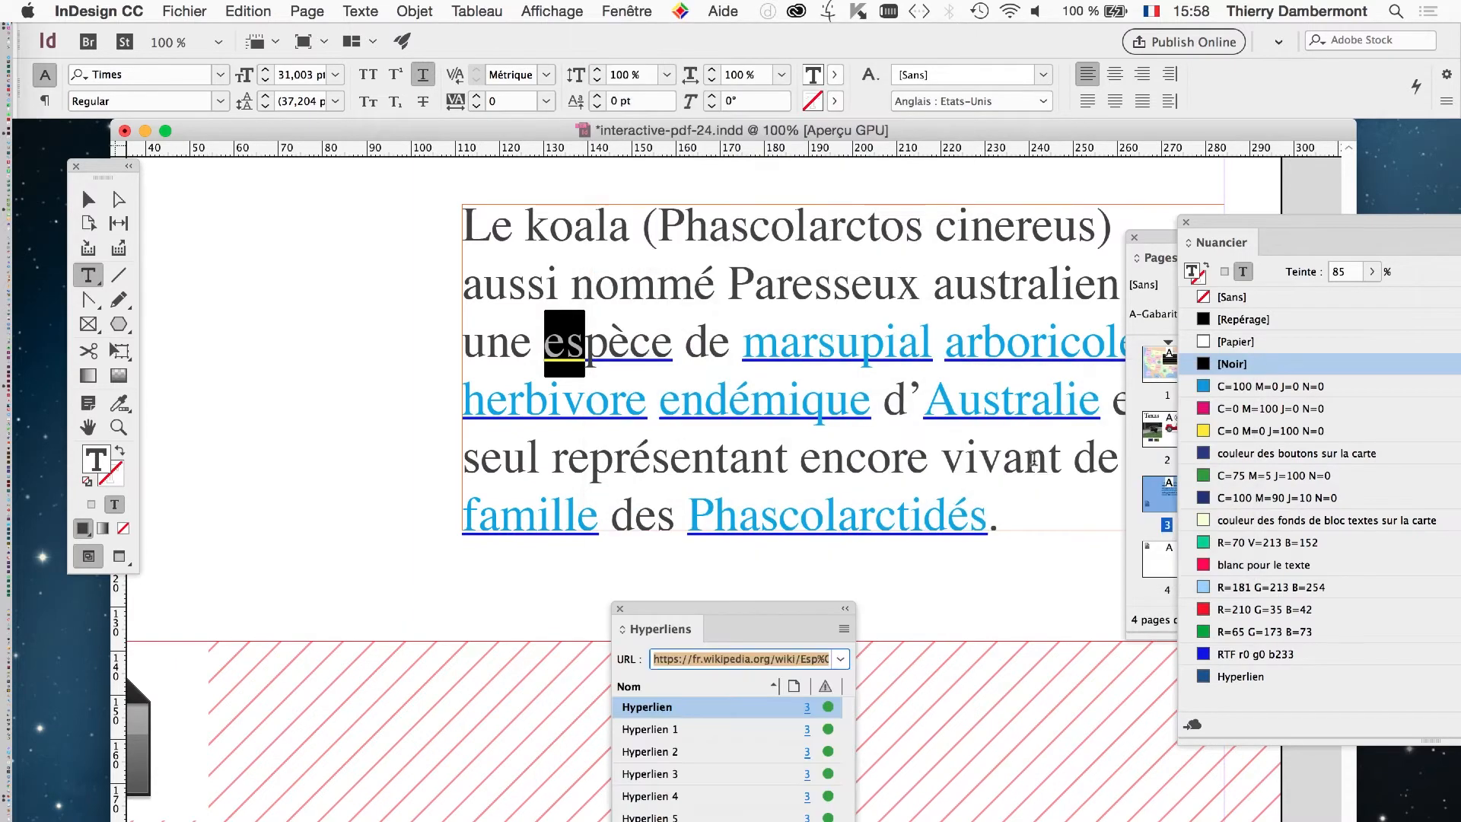
Modify the espèce hyperlink to use the Hyperlien character style
click(843, 634)
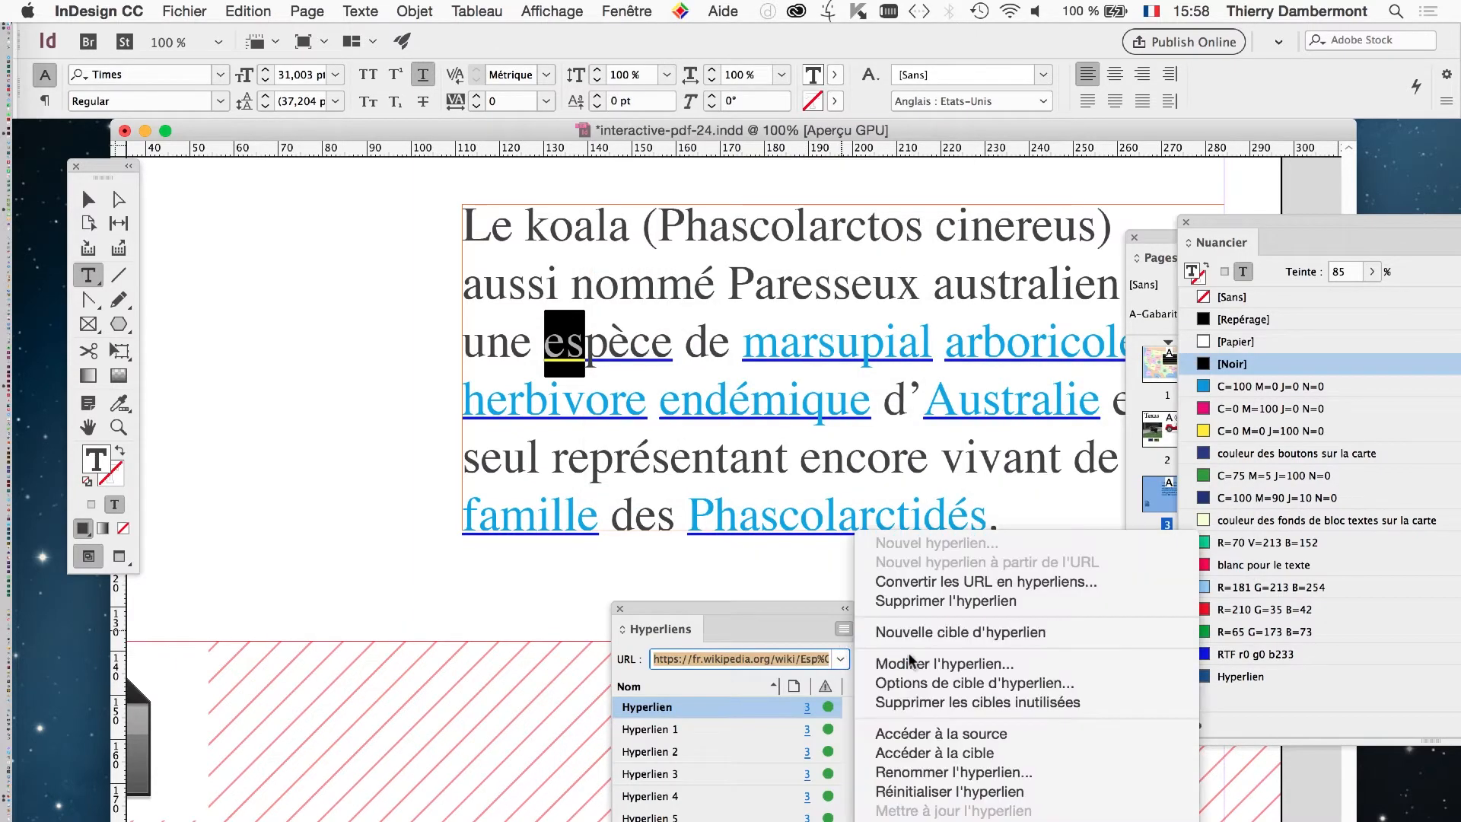
click(913, 665)
click(912, 504)
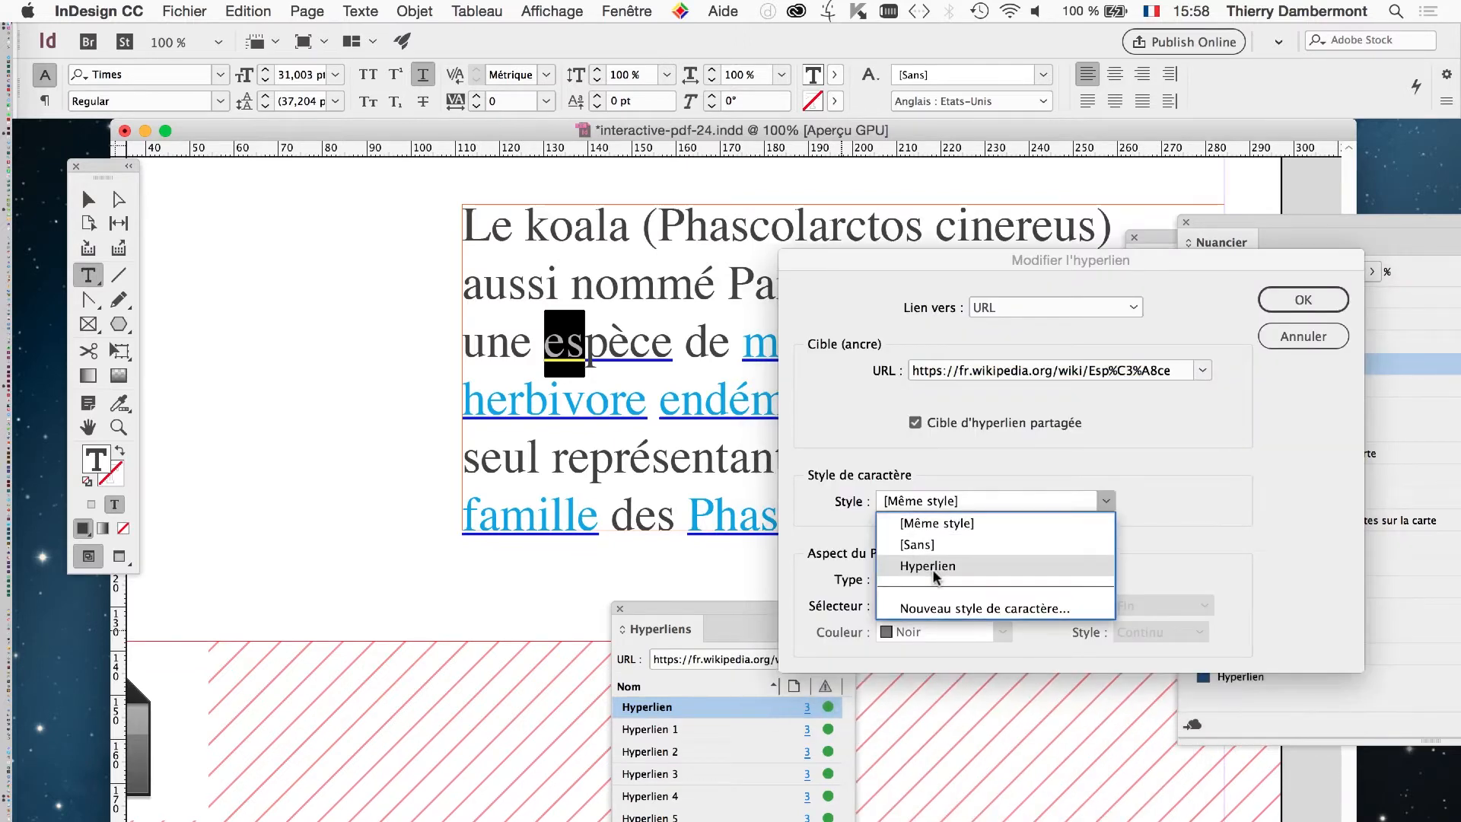
click(887, 563)
click(1303, 299)
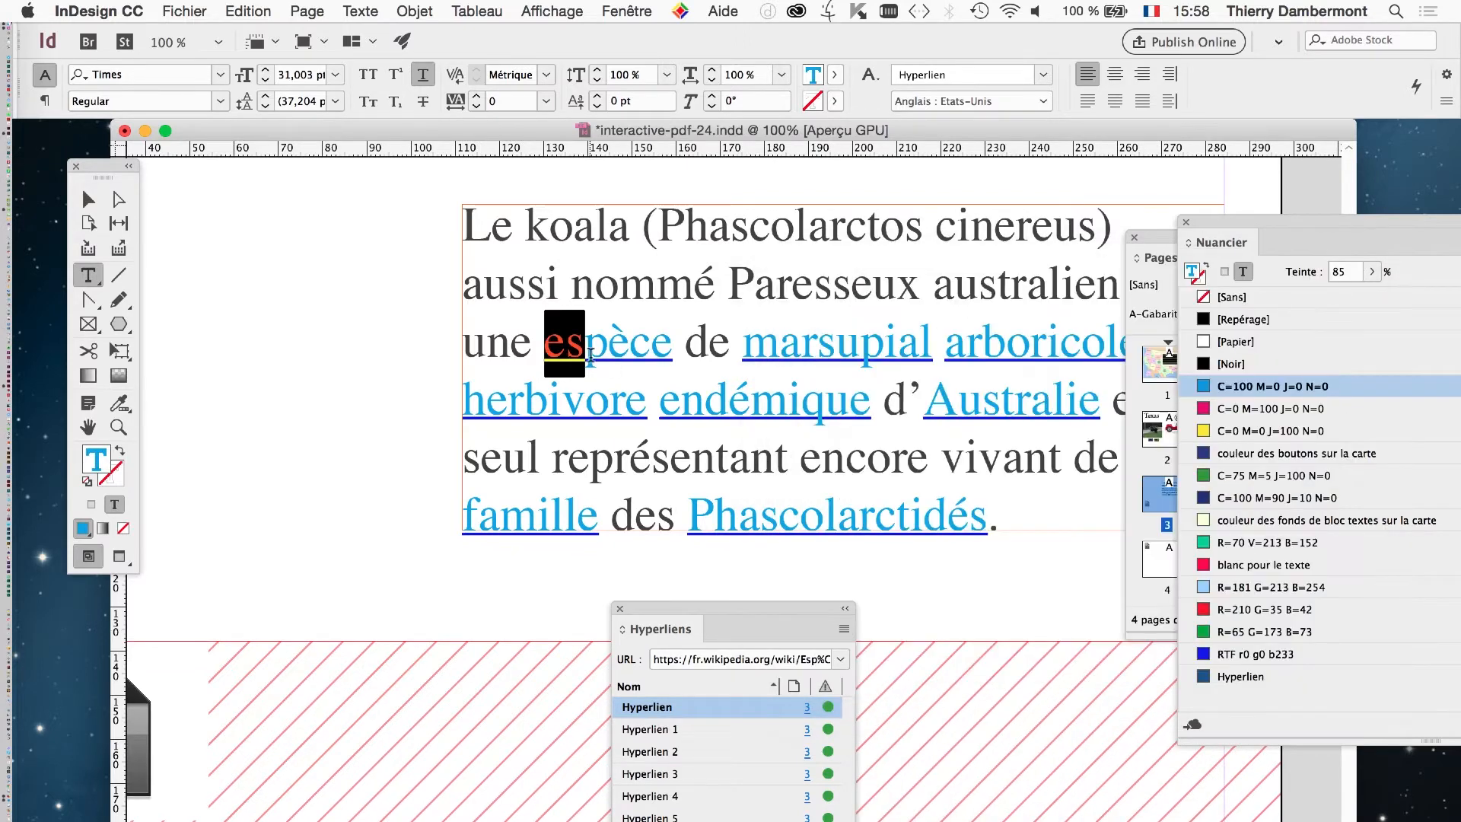
Save the document with the view reduced to 75%
key(super+minus)
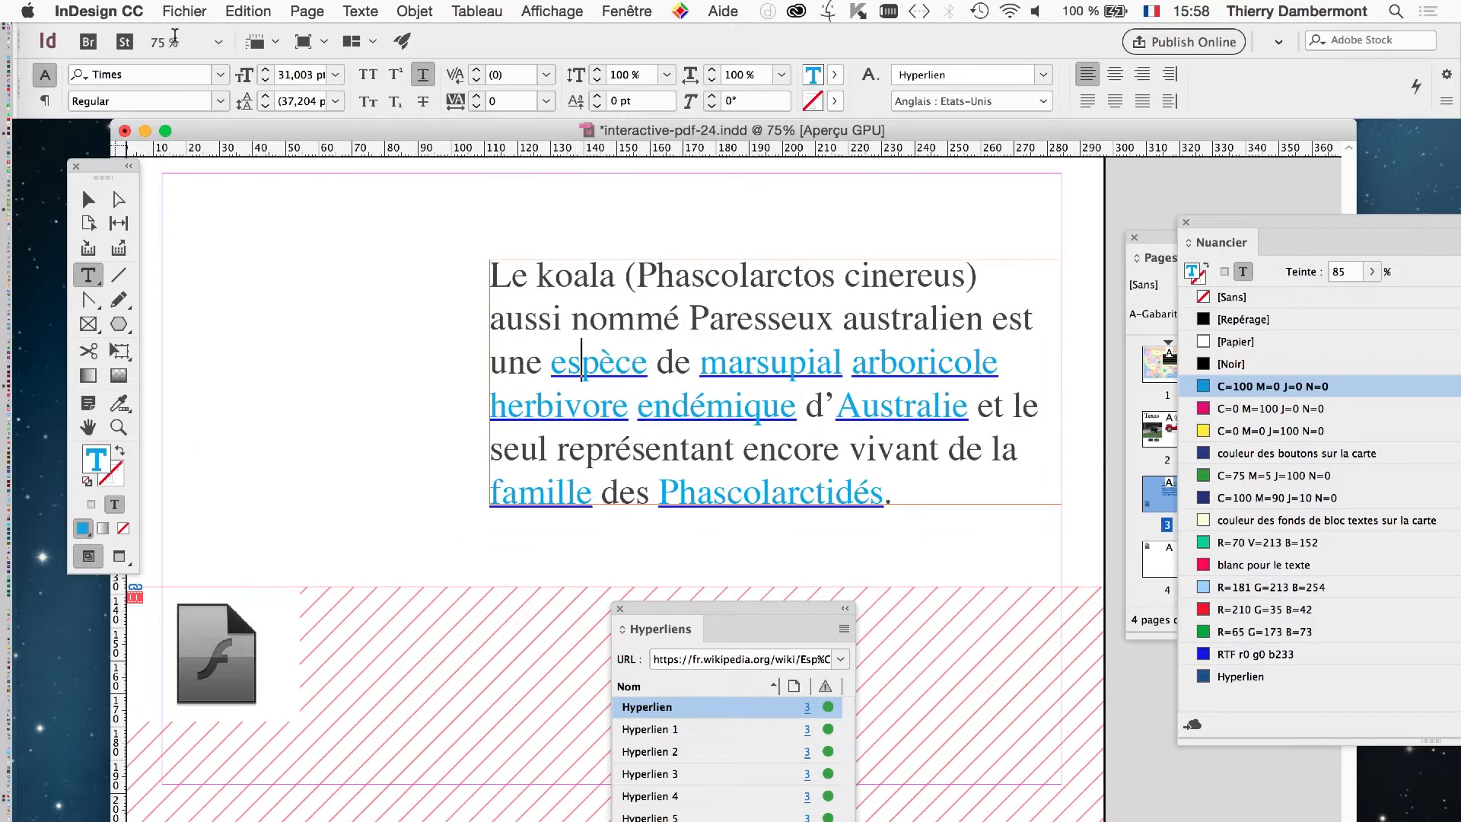
click(183, 10)
click(219, 146)
click(88, 199)
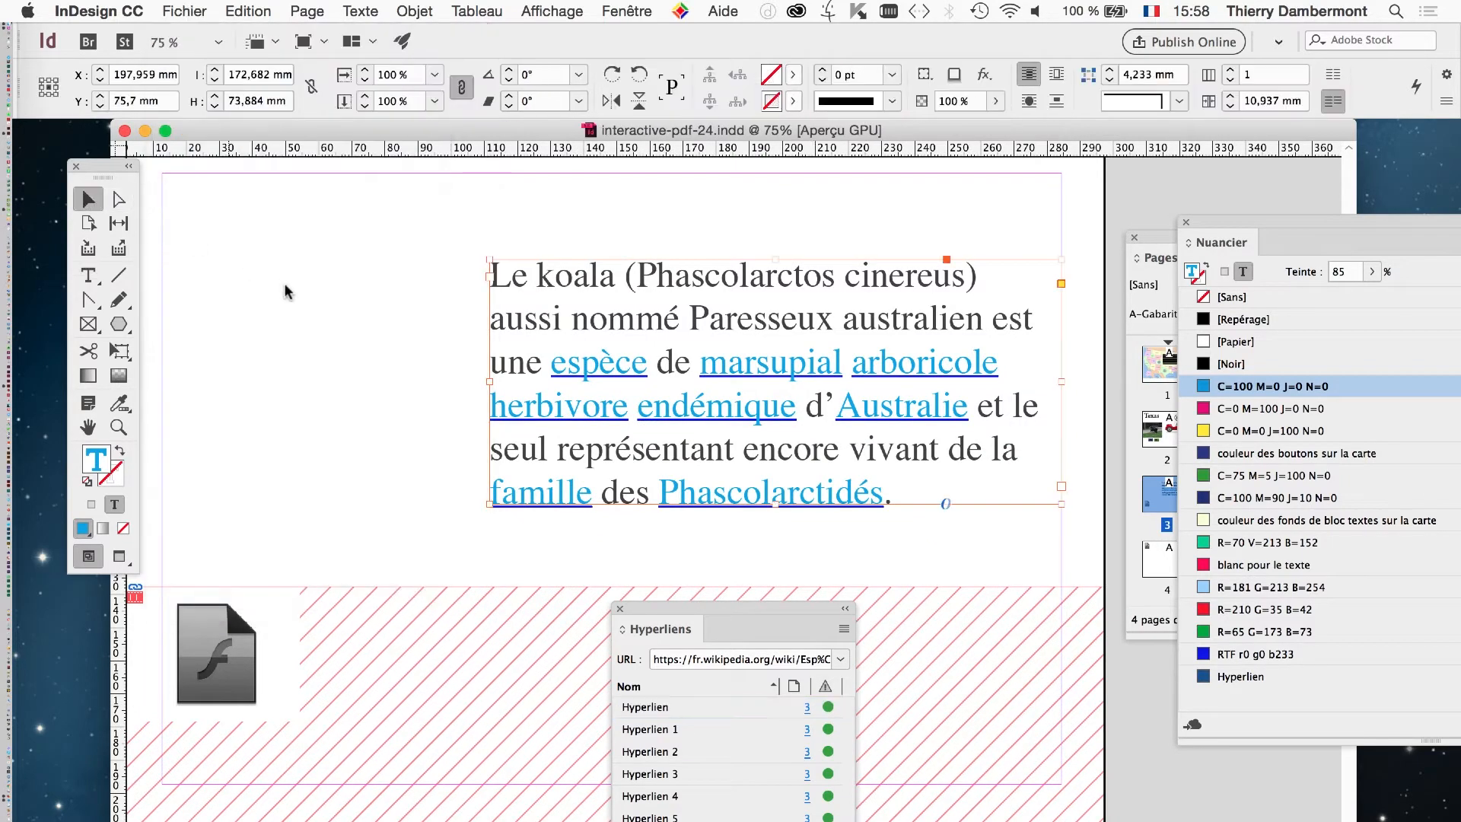
click(285, 286)
key(t)
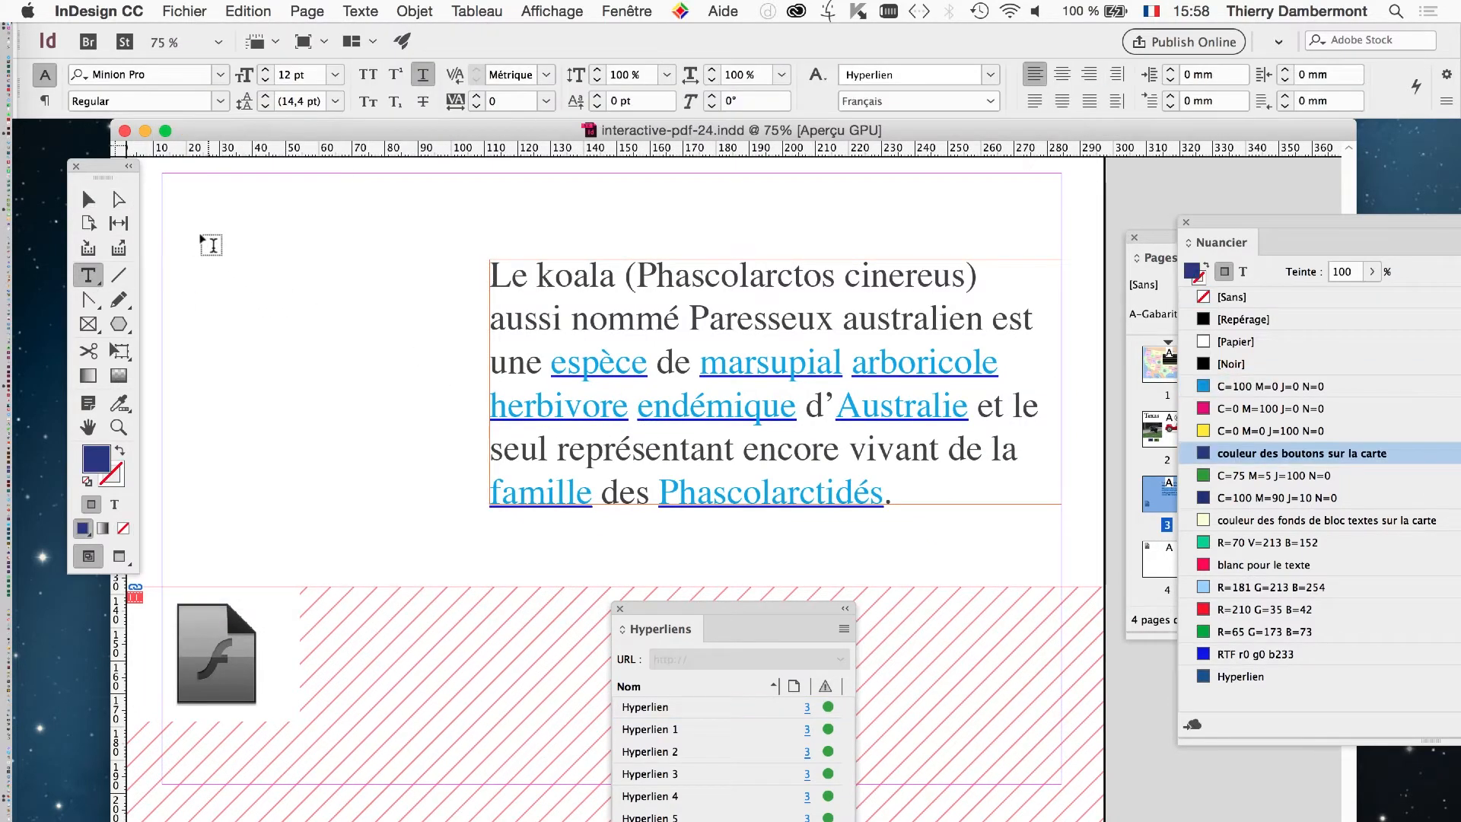
drag(292, 175, 951, 220)
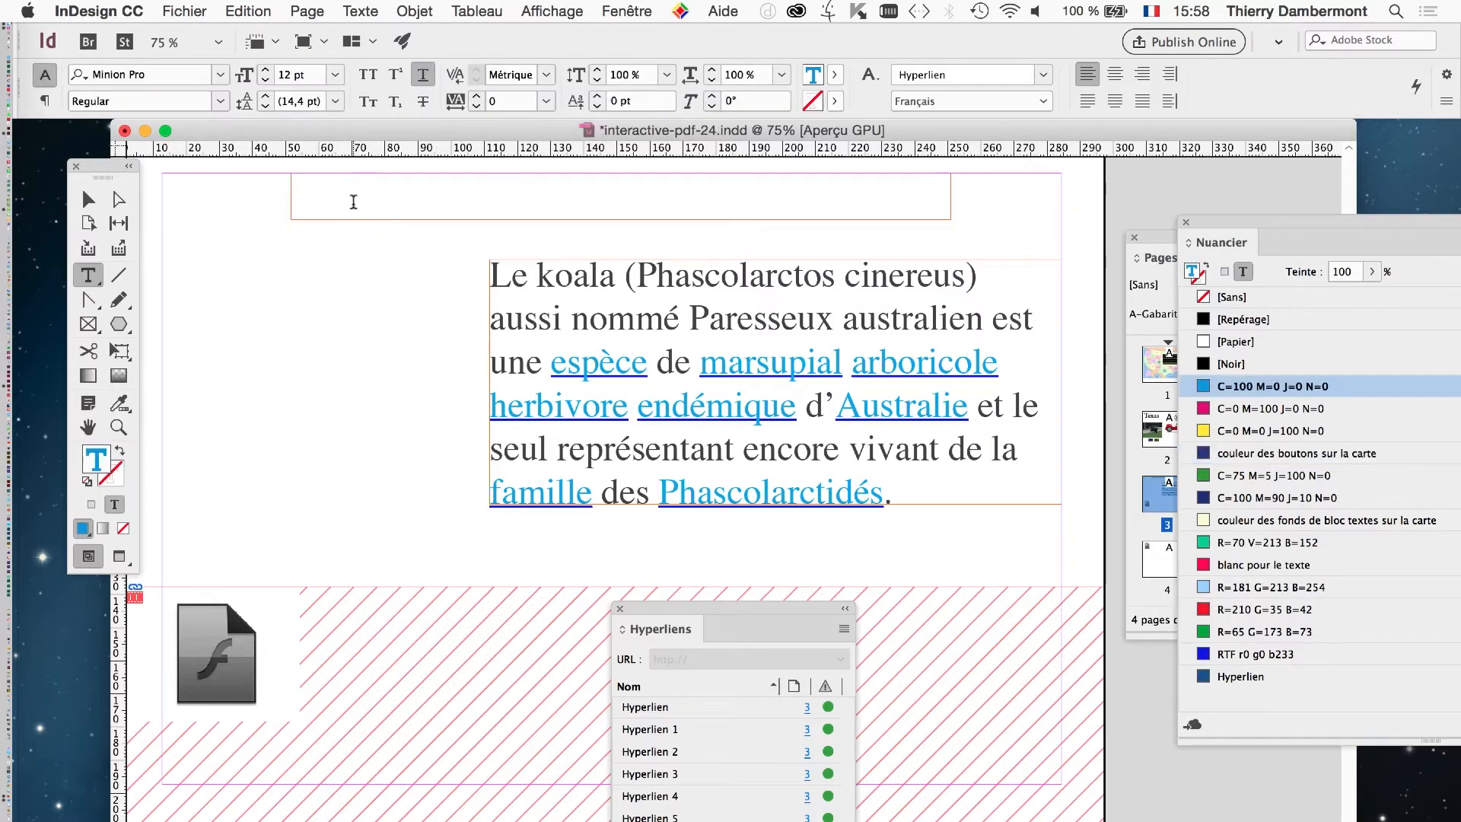
text(www.open-infographie.com)
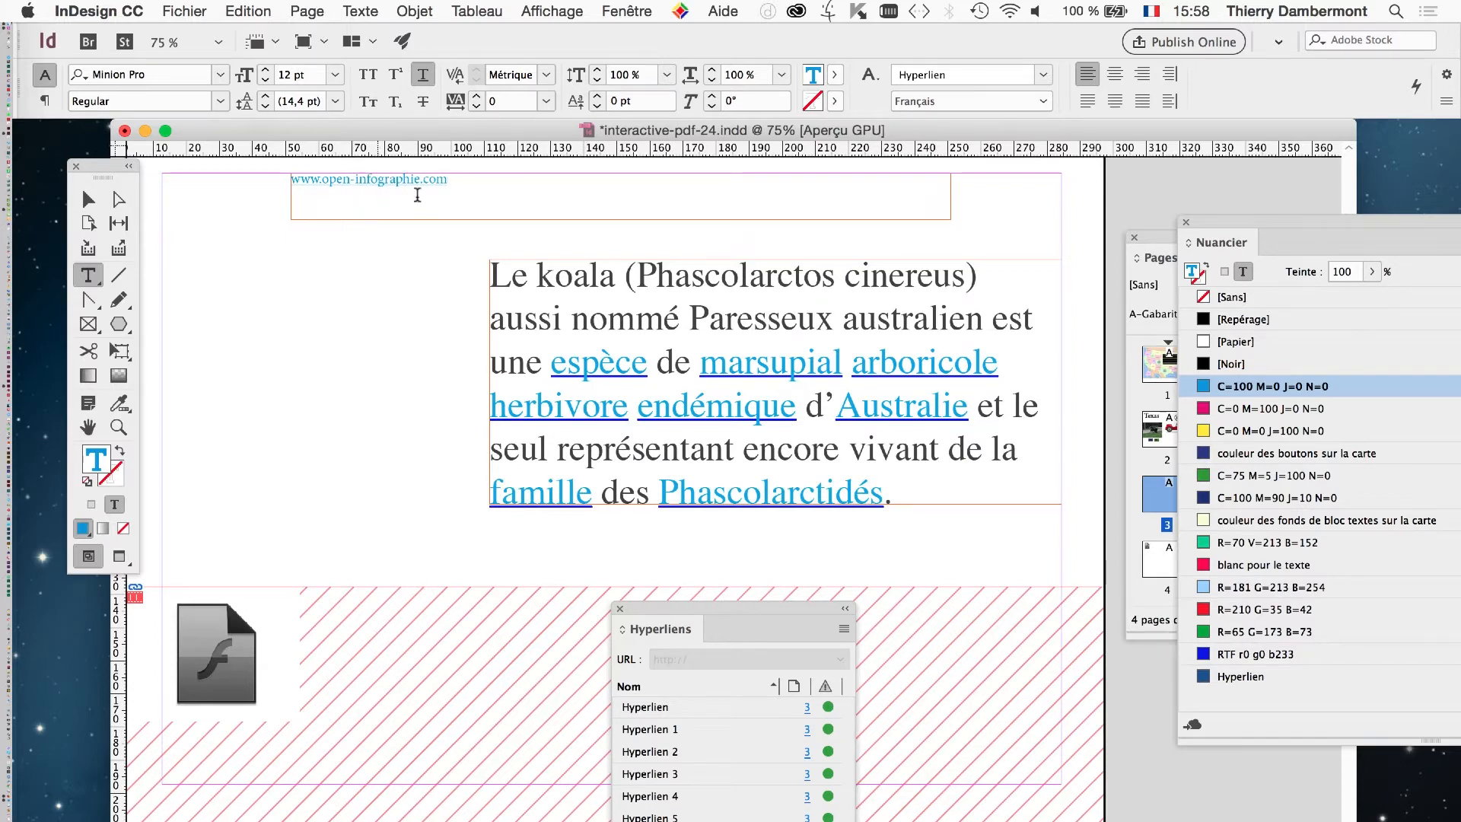
Set the web address text to 20 pt and centre it vertically within its frame
drag(453, 181, 290, 183)
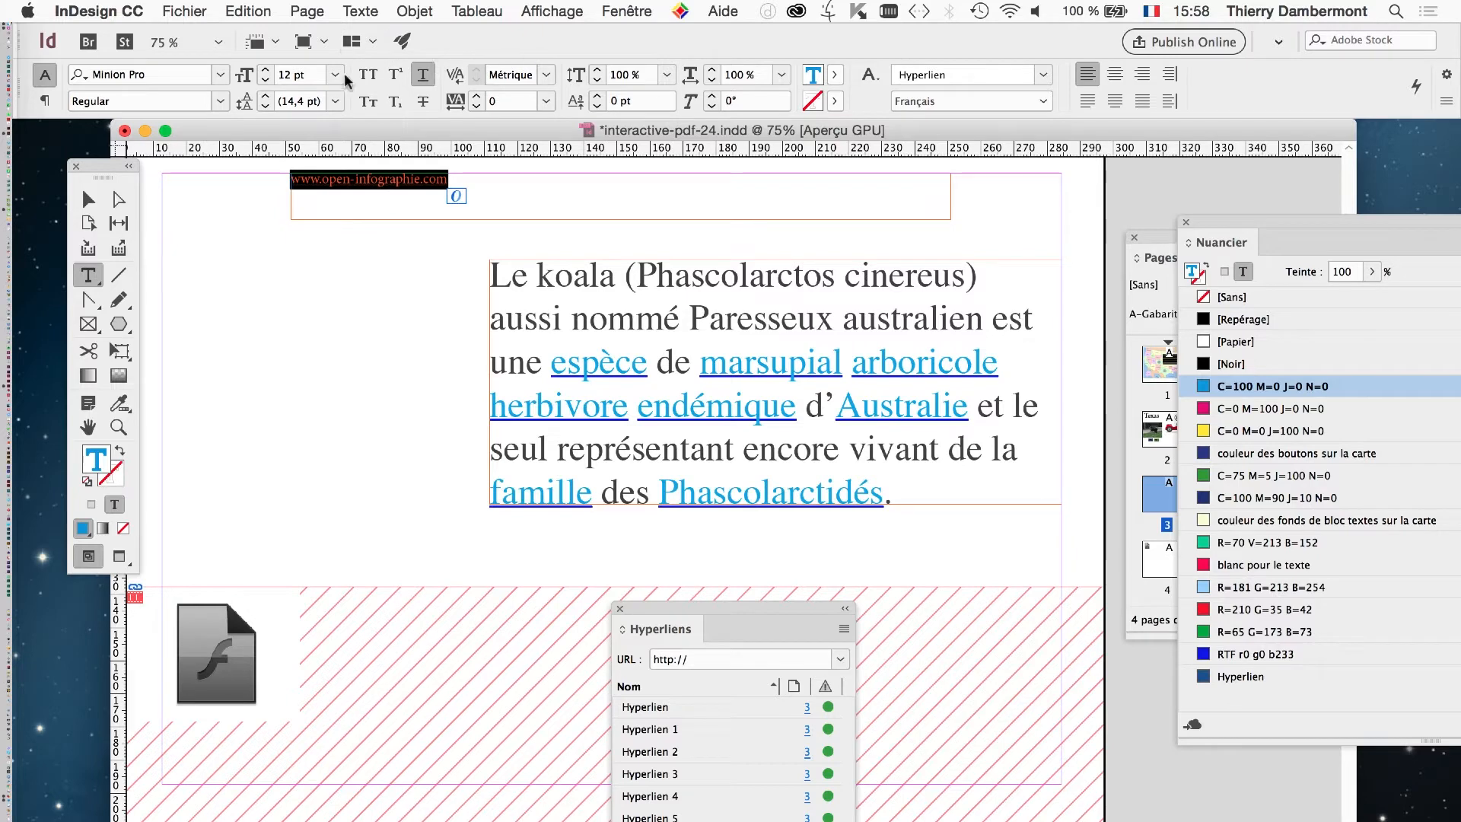
click(267, 70)
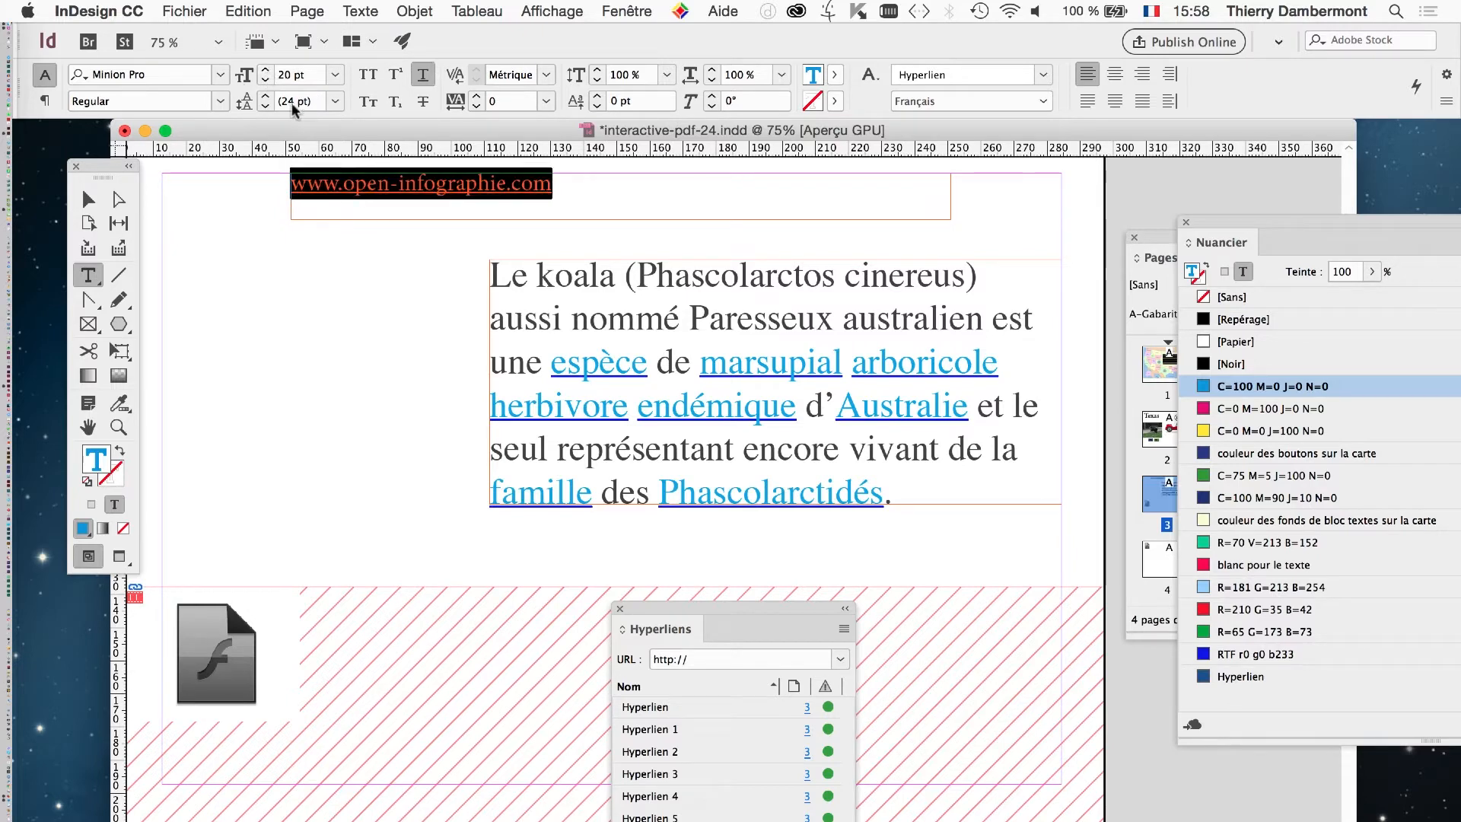
key(super+b)
click(491, 524)
click(491, 566)
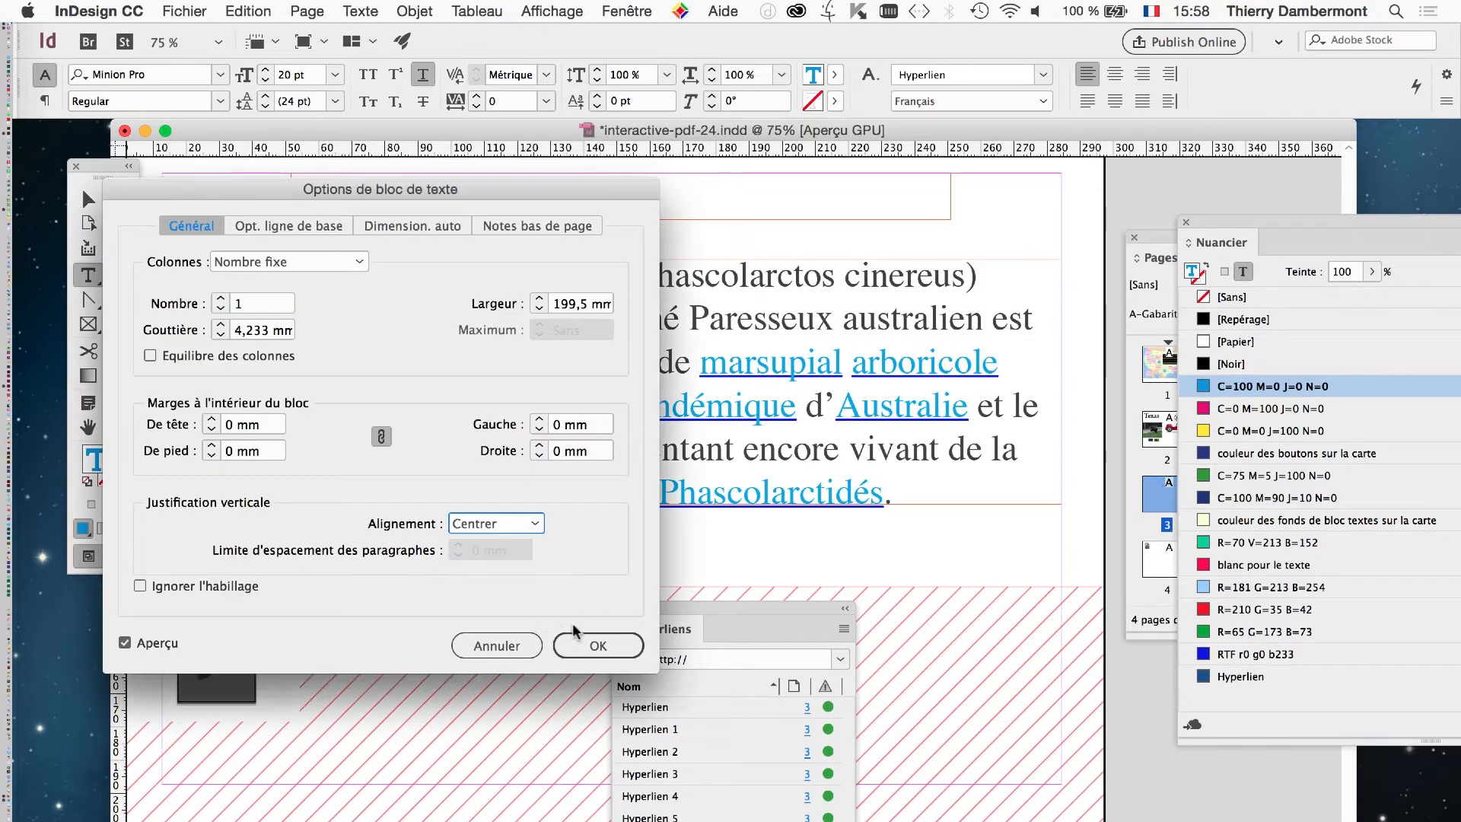
click(596, 645)
Show the paragraph settings and centre the web address horizontally in its frame
click(348, 10)
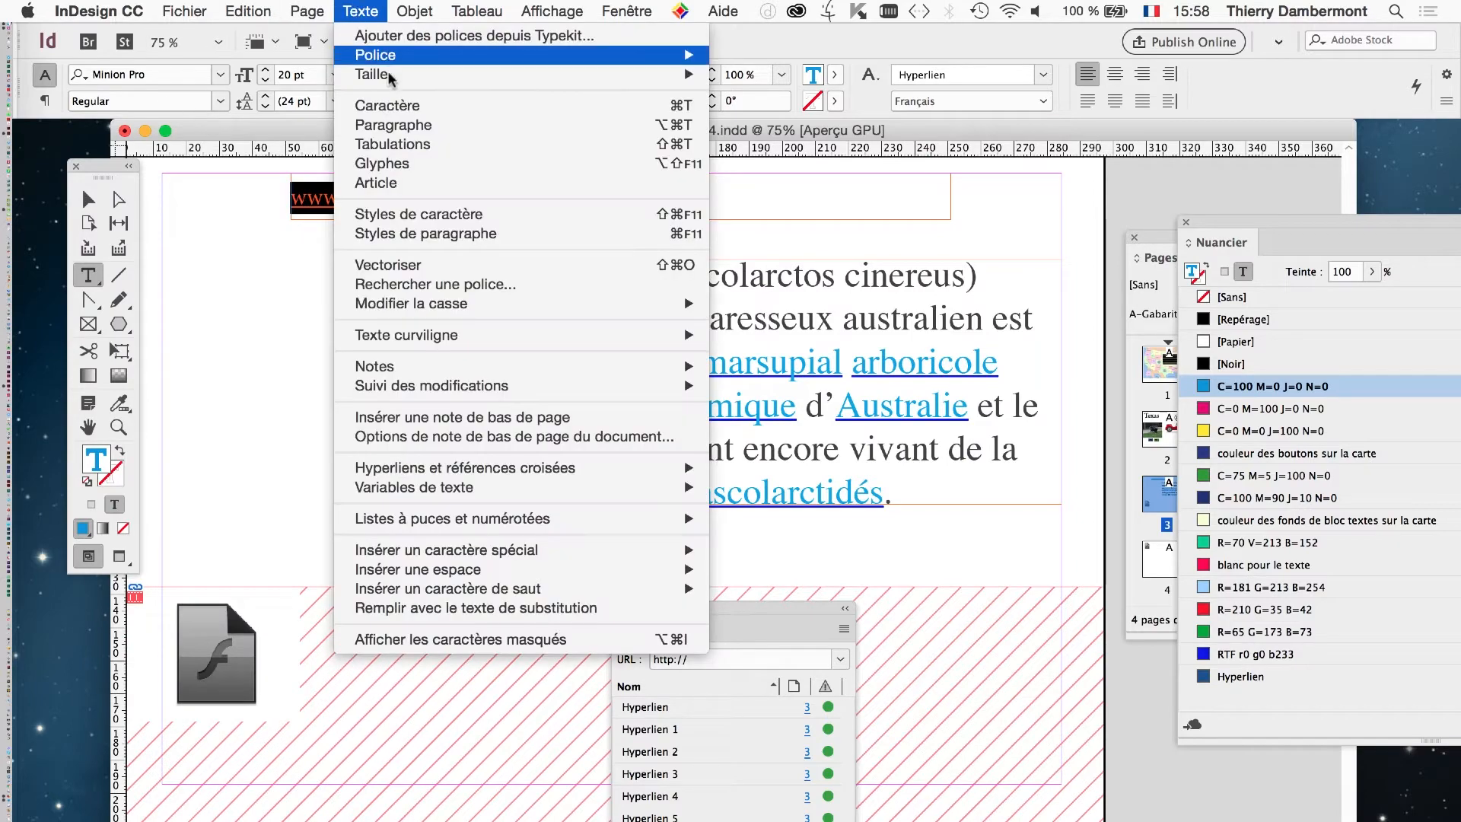
click(392, 124)
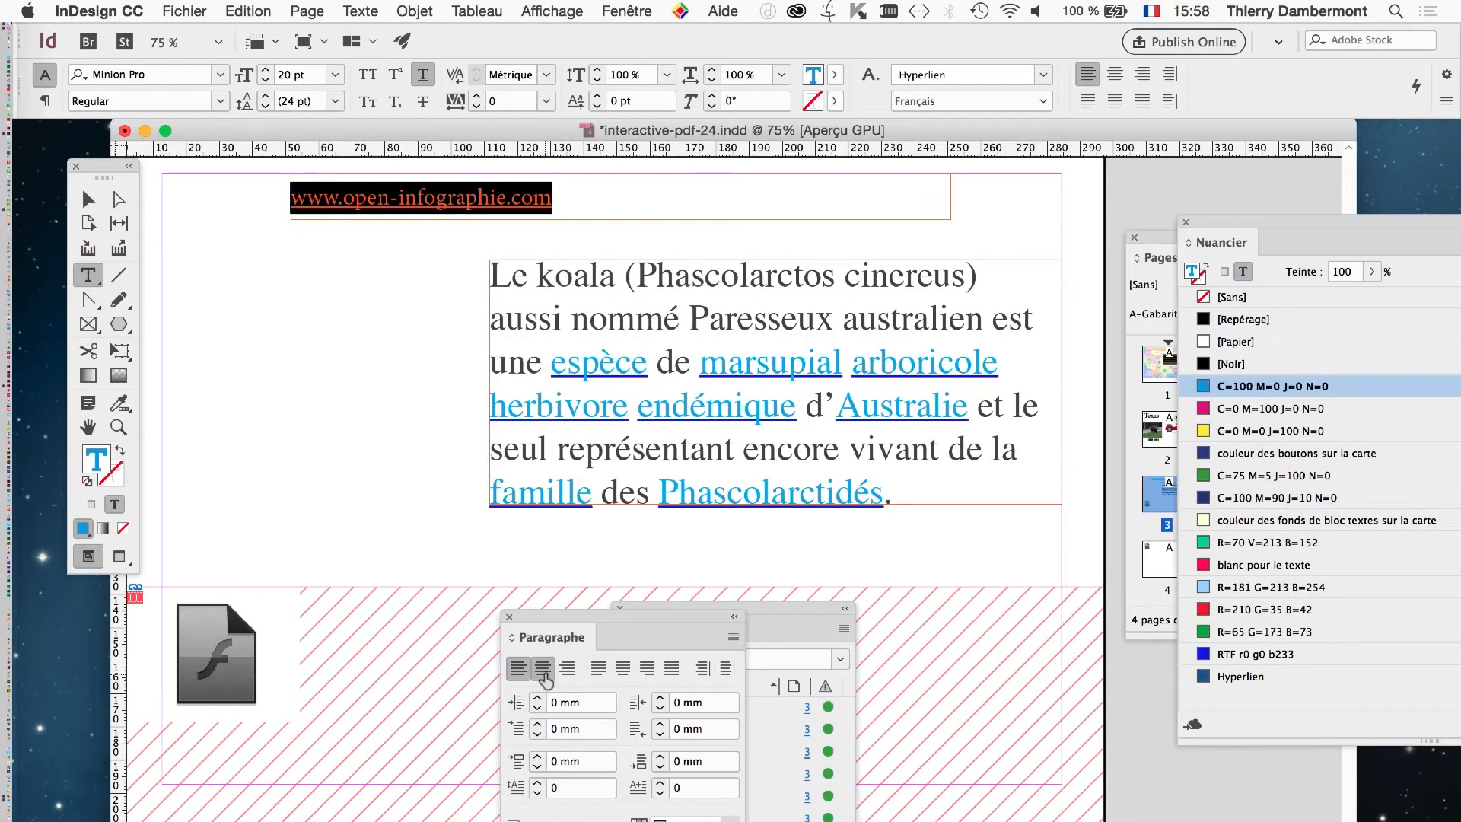
click(543, 668)
key(Escape)
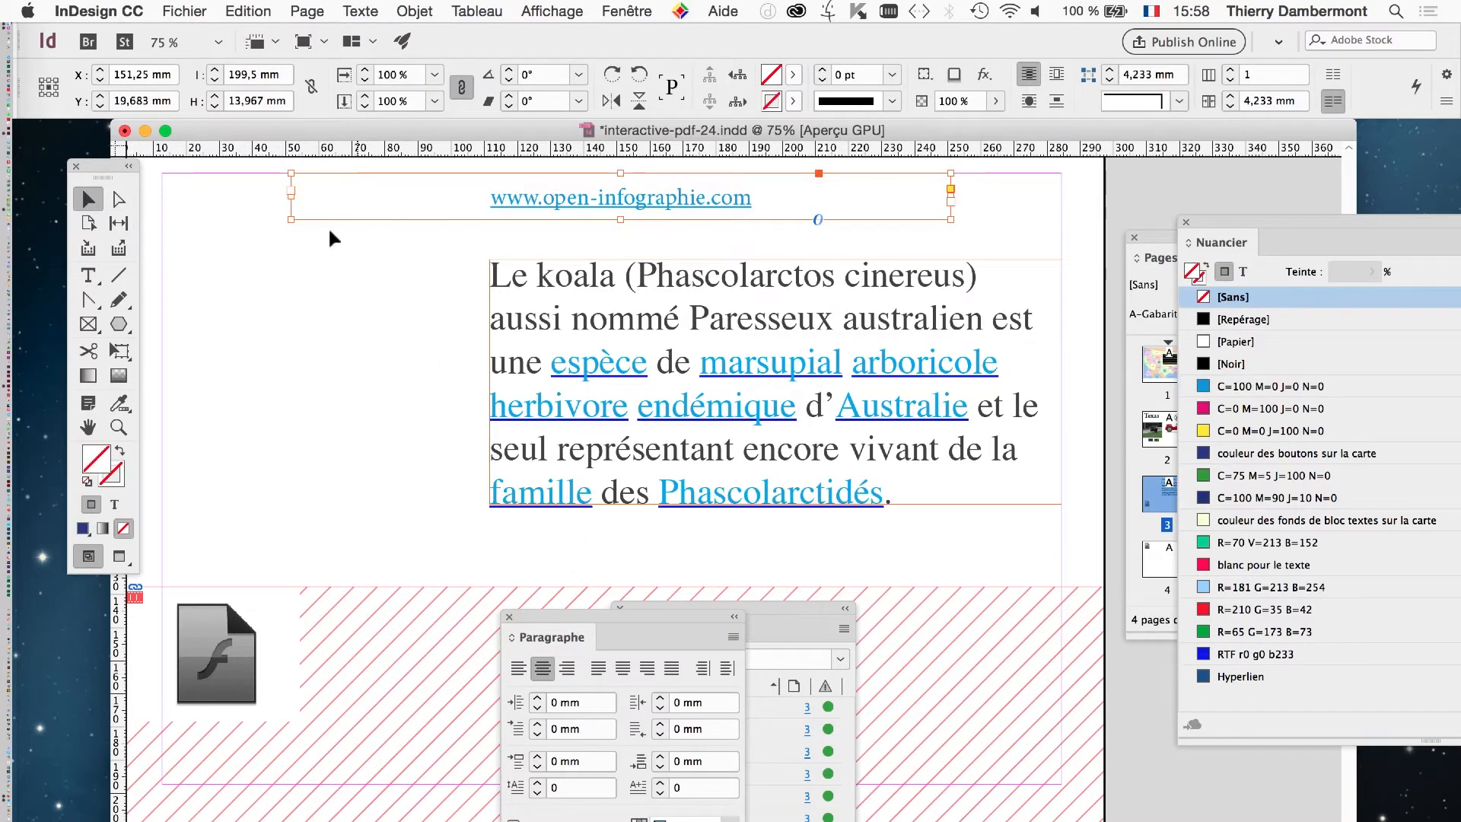
Fill the web address frame with C=0 M=0 J=100 N=0 at 30% tint and shift it slightly down and left
click(1267, 433)
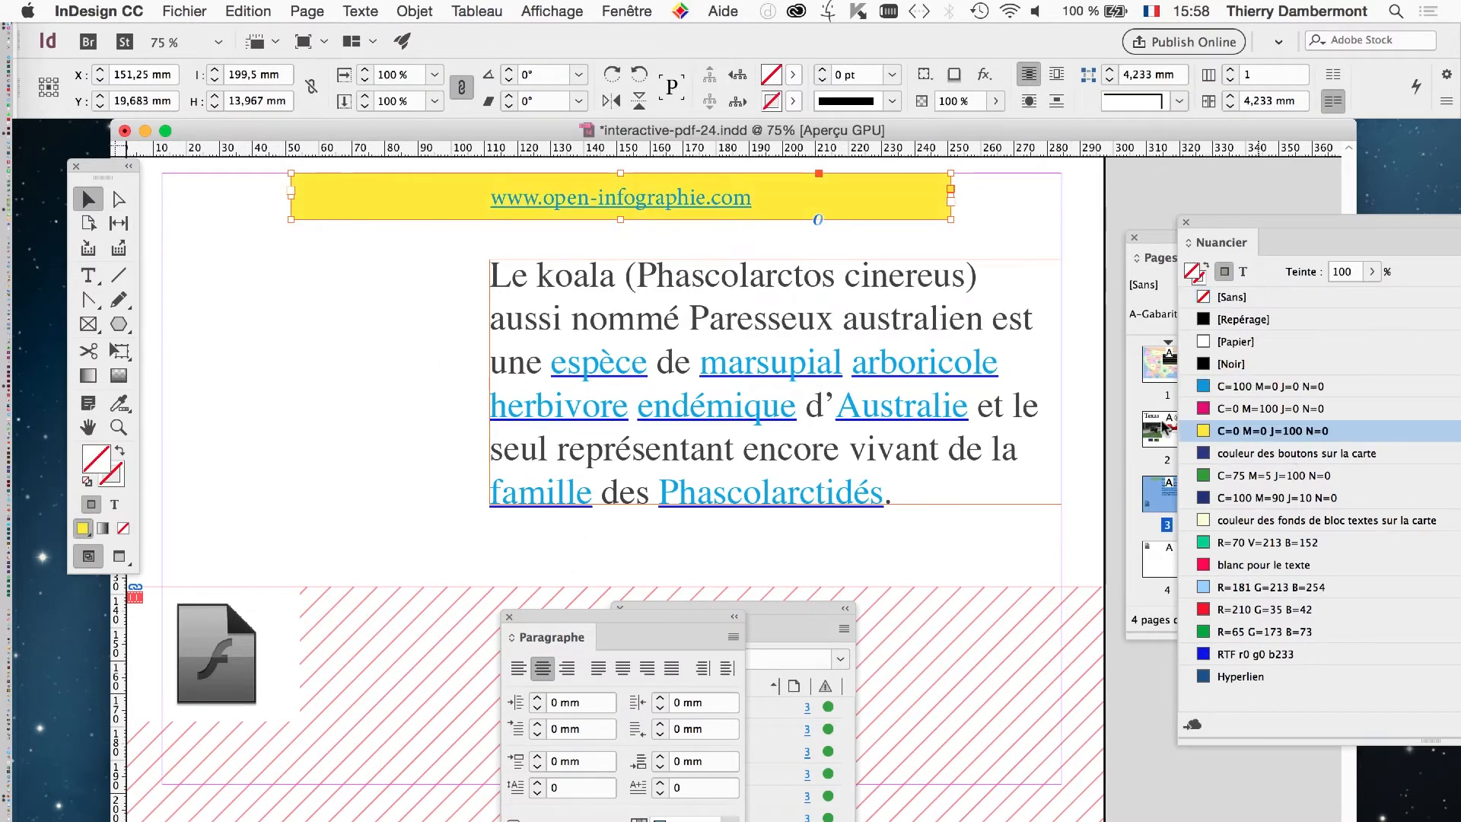
drag(808, 209, 744, 229)
click(1298, 297)
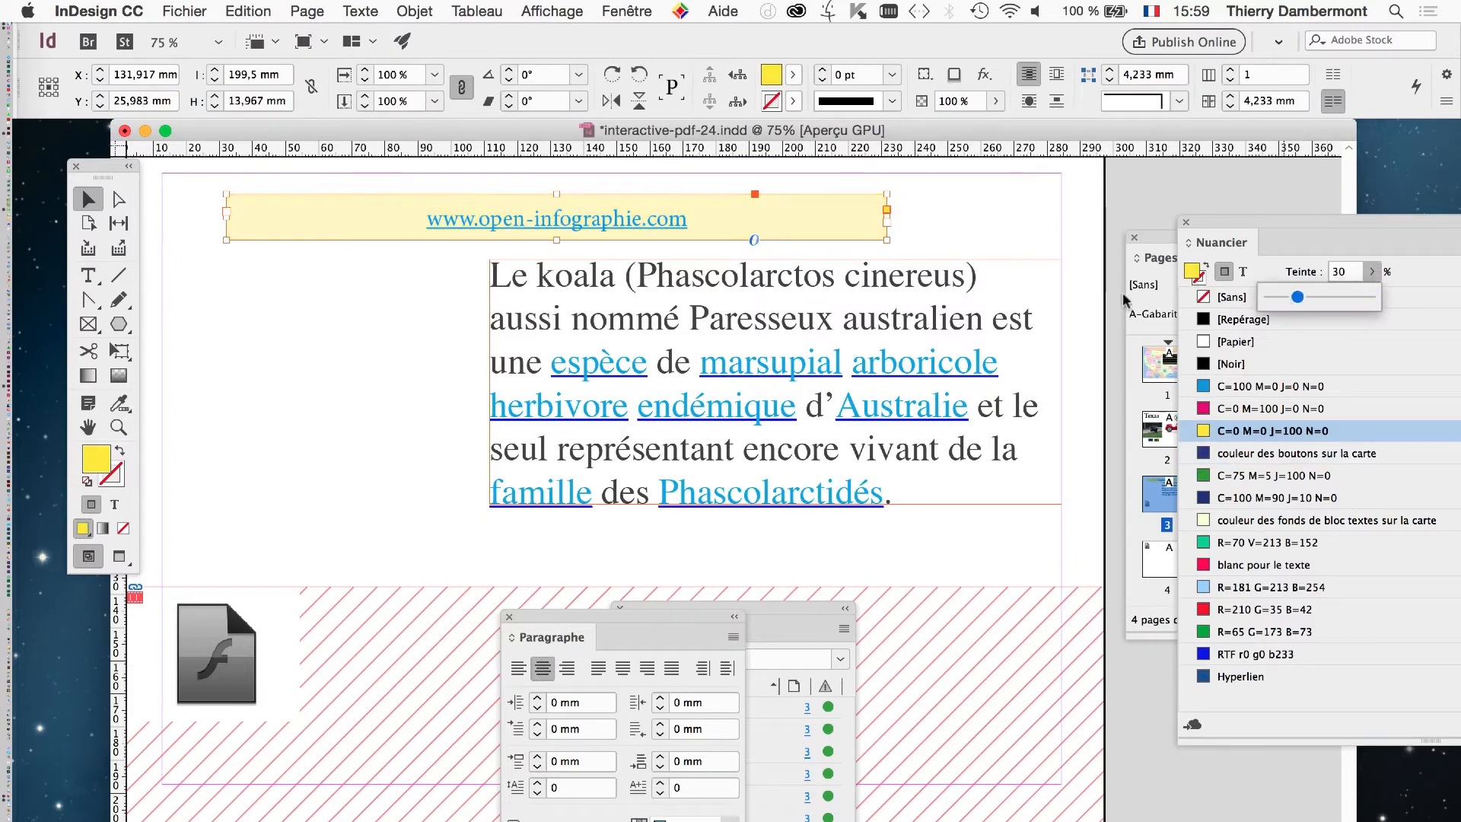
click(916, 219)
Enlarge the web address text to 30 pt and deselect it
click(88, 274)
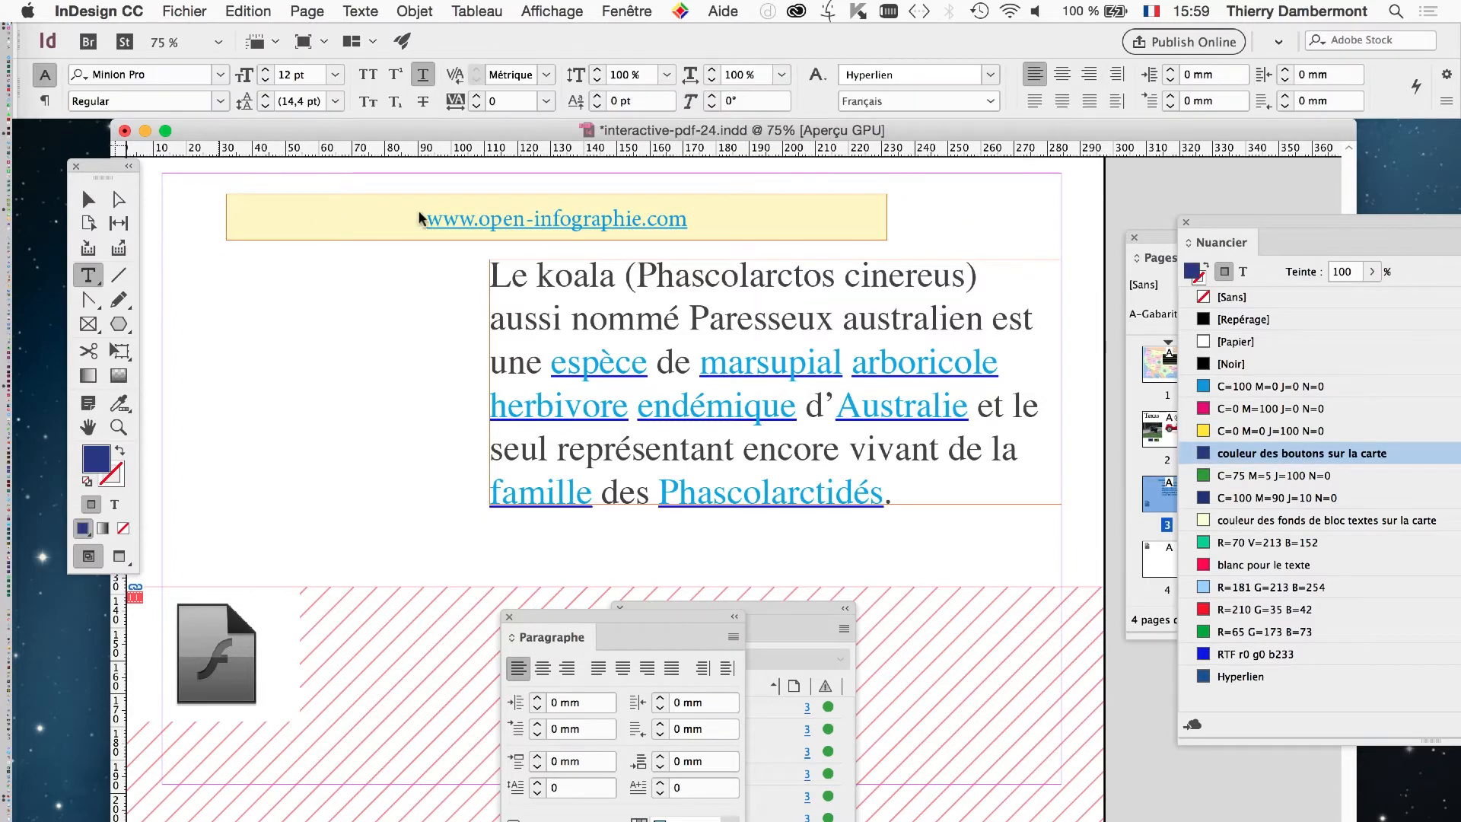
drag(430, 215, 686, 219)
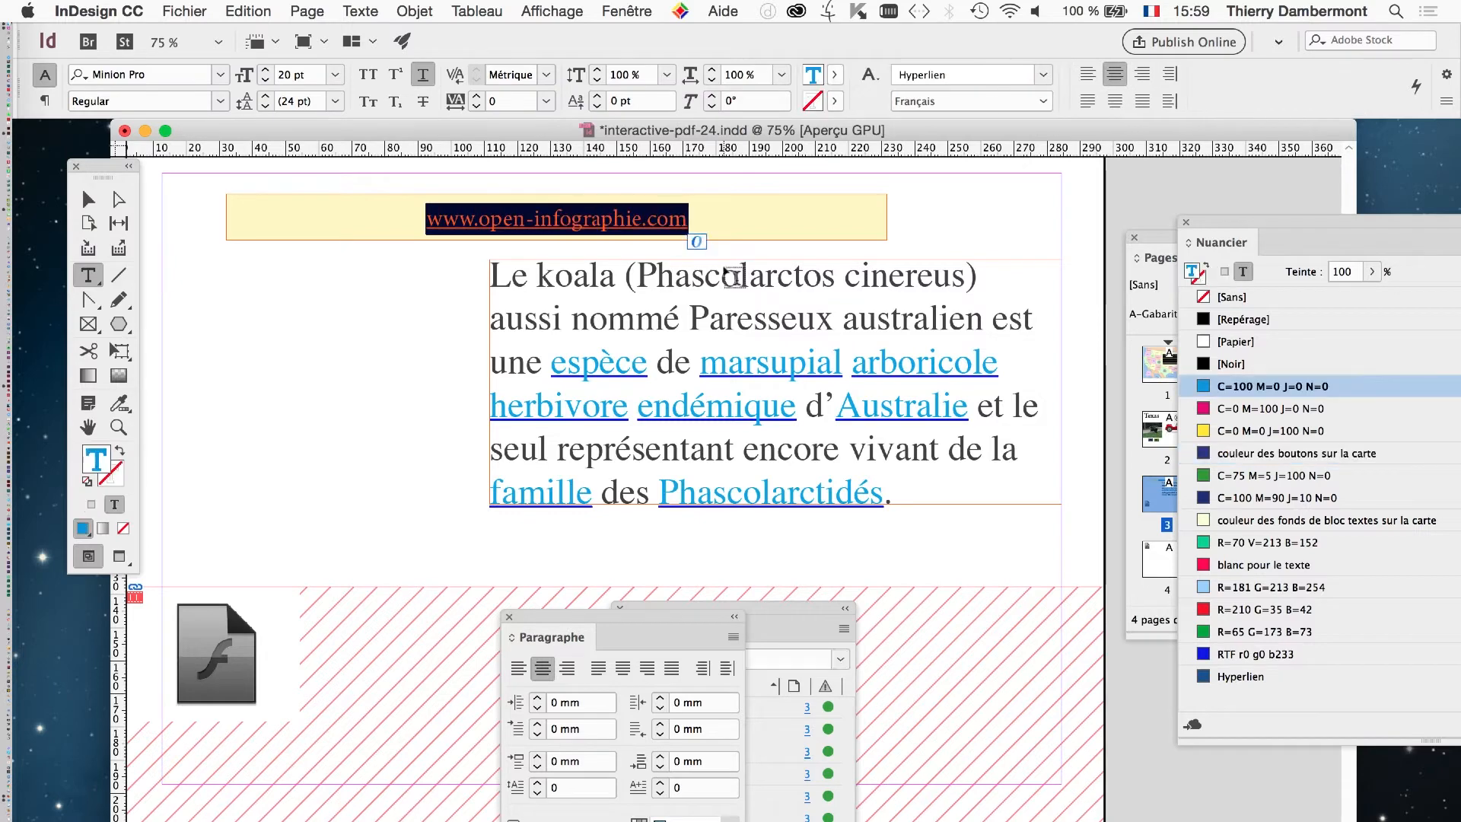
shift+click(264, 70)
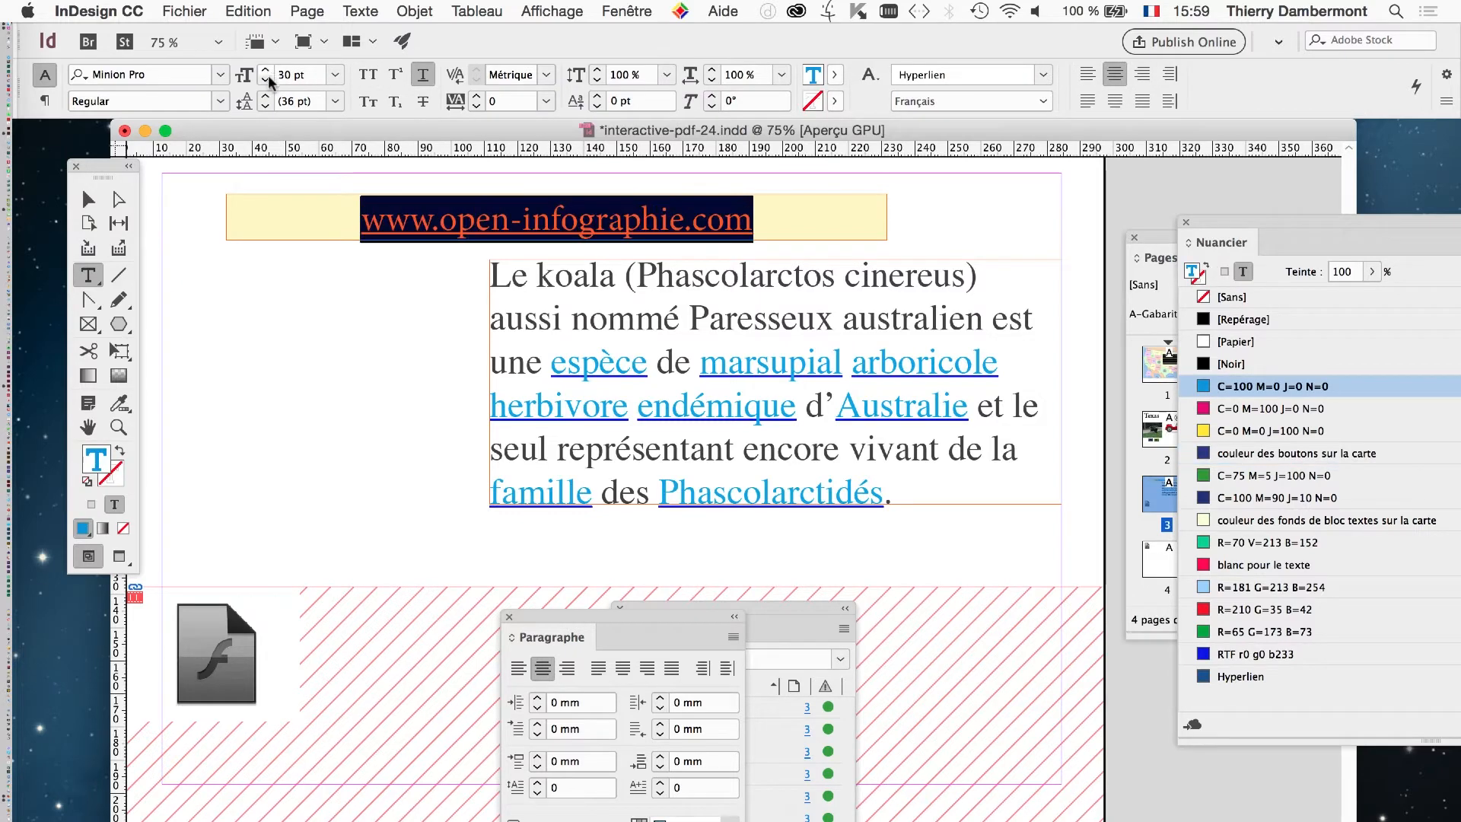
click(88, 198)
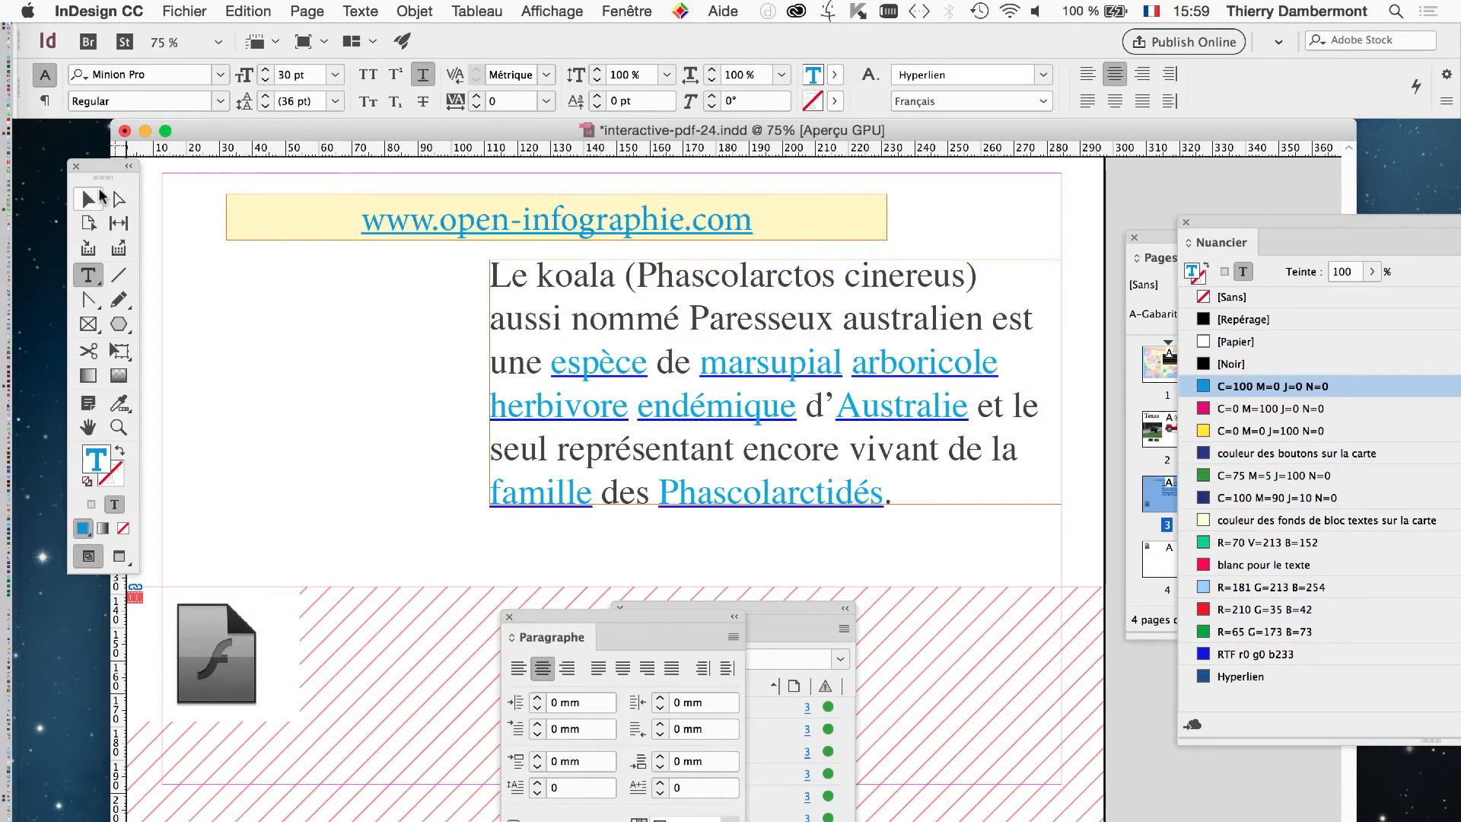
click(325, 329)
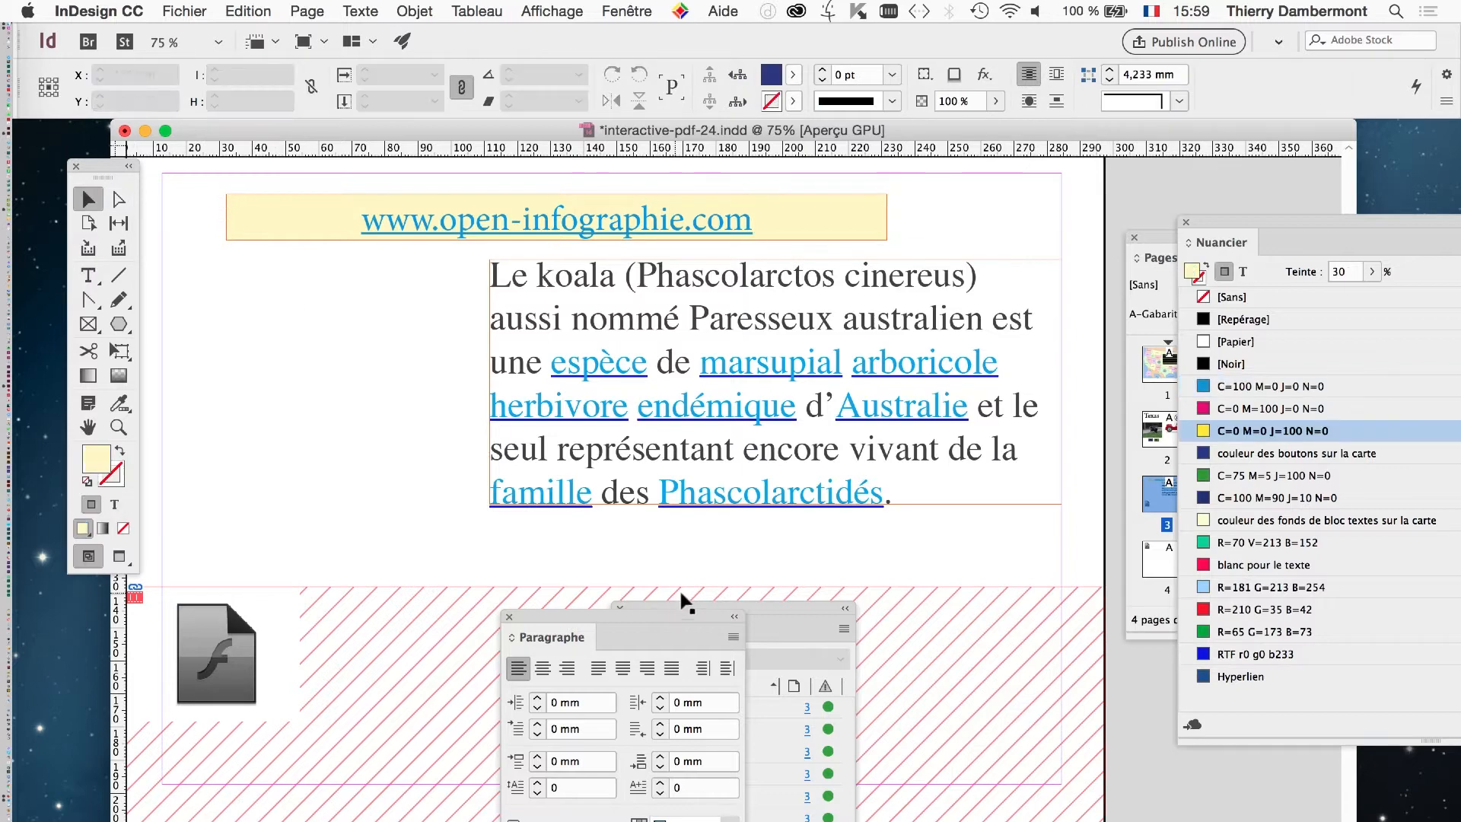
Close the Paragraphe palette and arrange the Hyperliens and Styles de caractère palettes below the yellow frame
click(509, 617)
drag(639, 613, 302, 352)
click(352, 9)
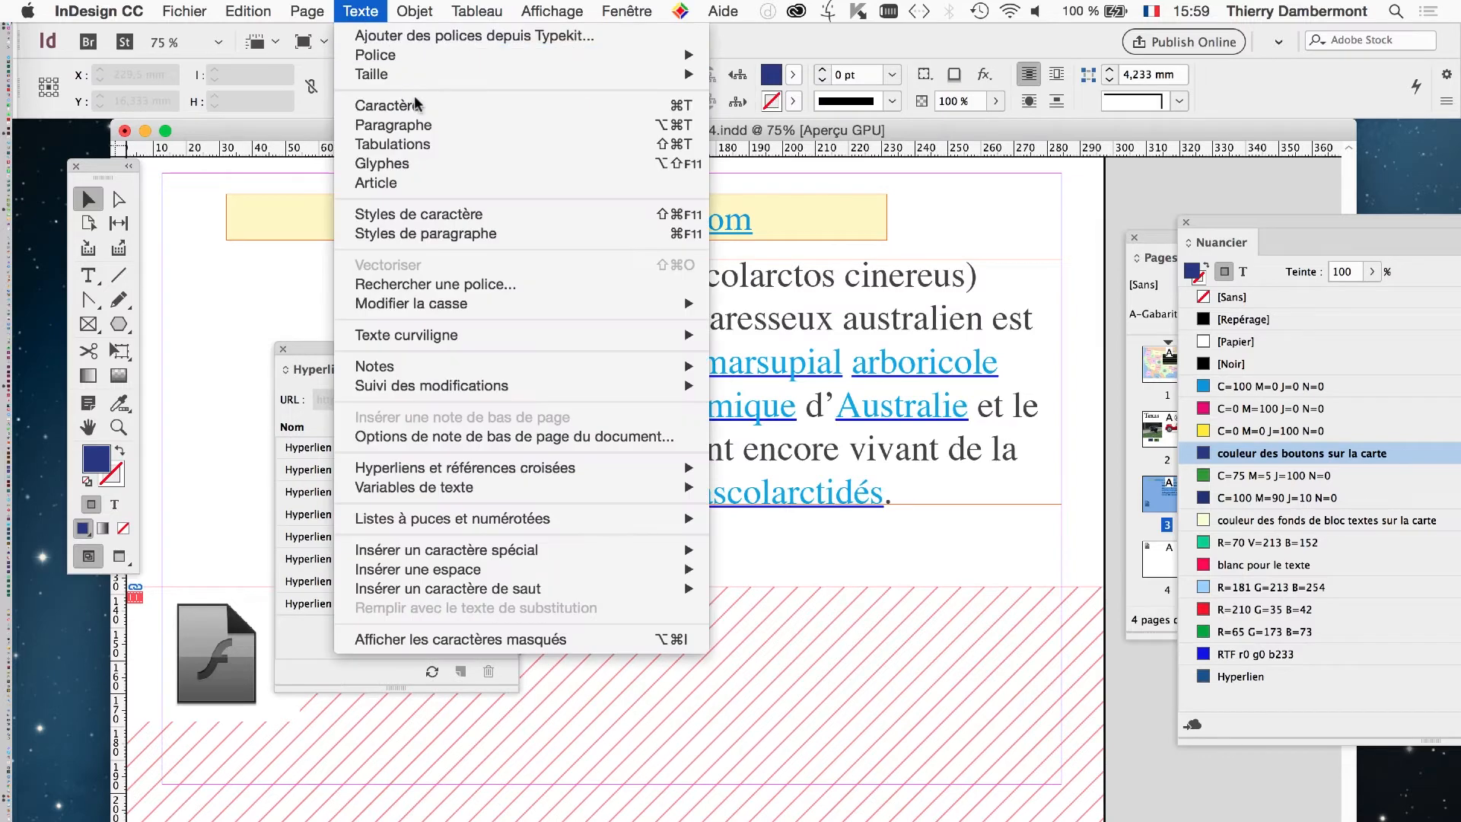
click(424, 208)
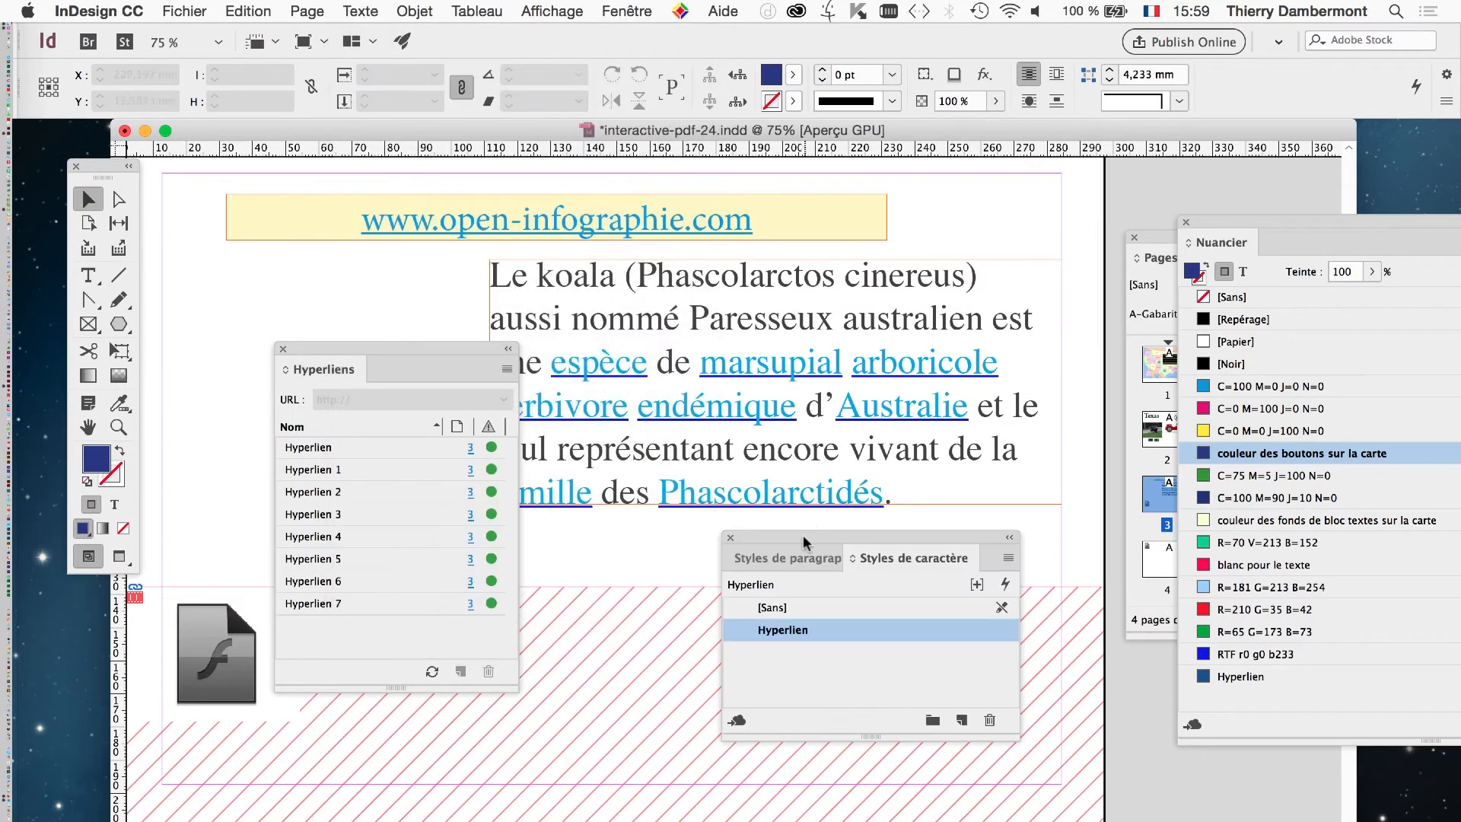
drag(804, 542, 699, 278)
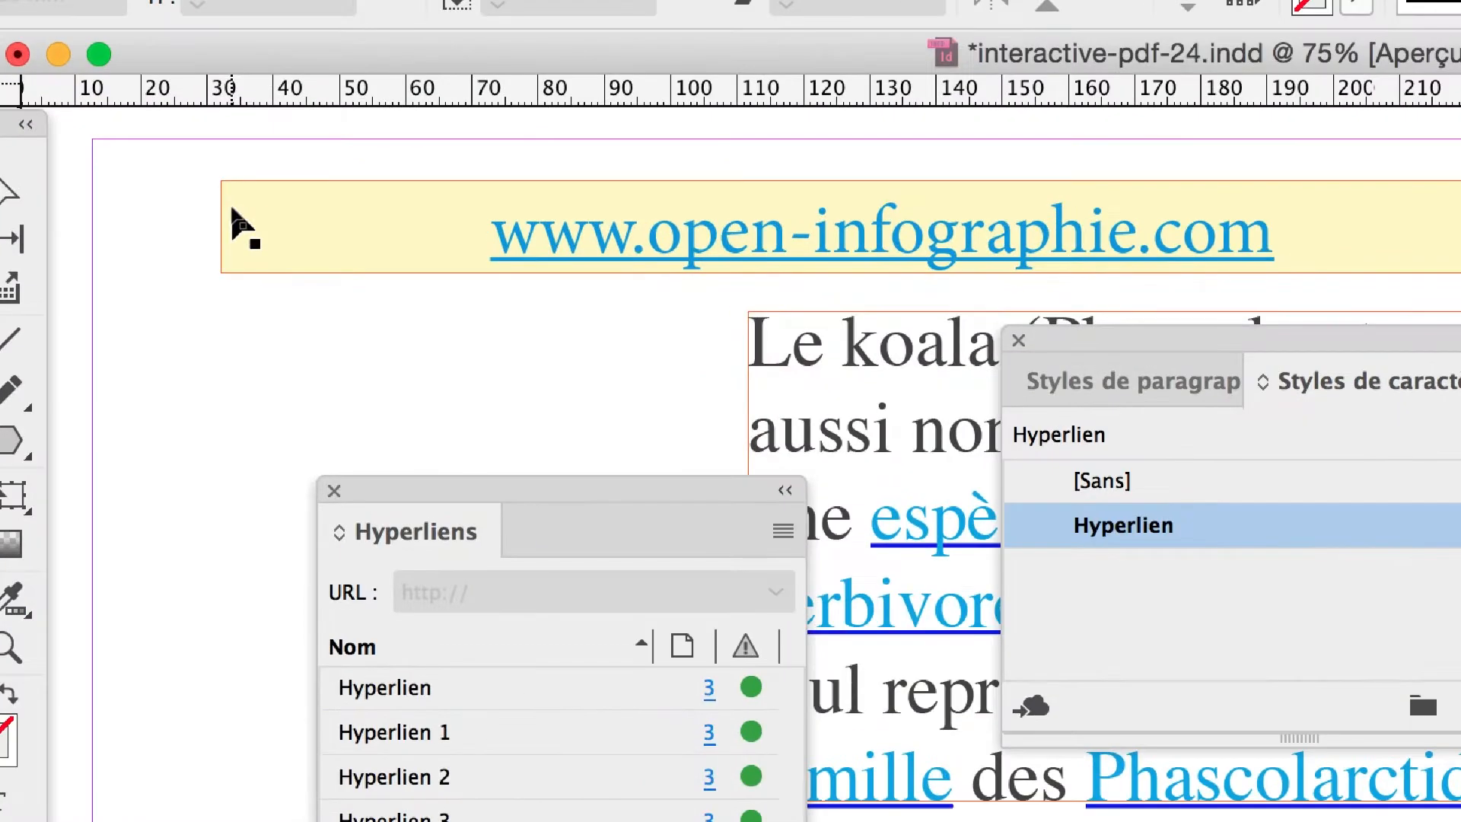
click(121, 261)
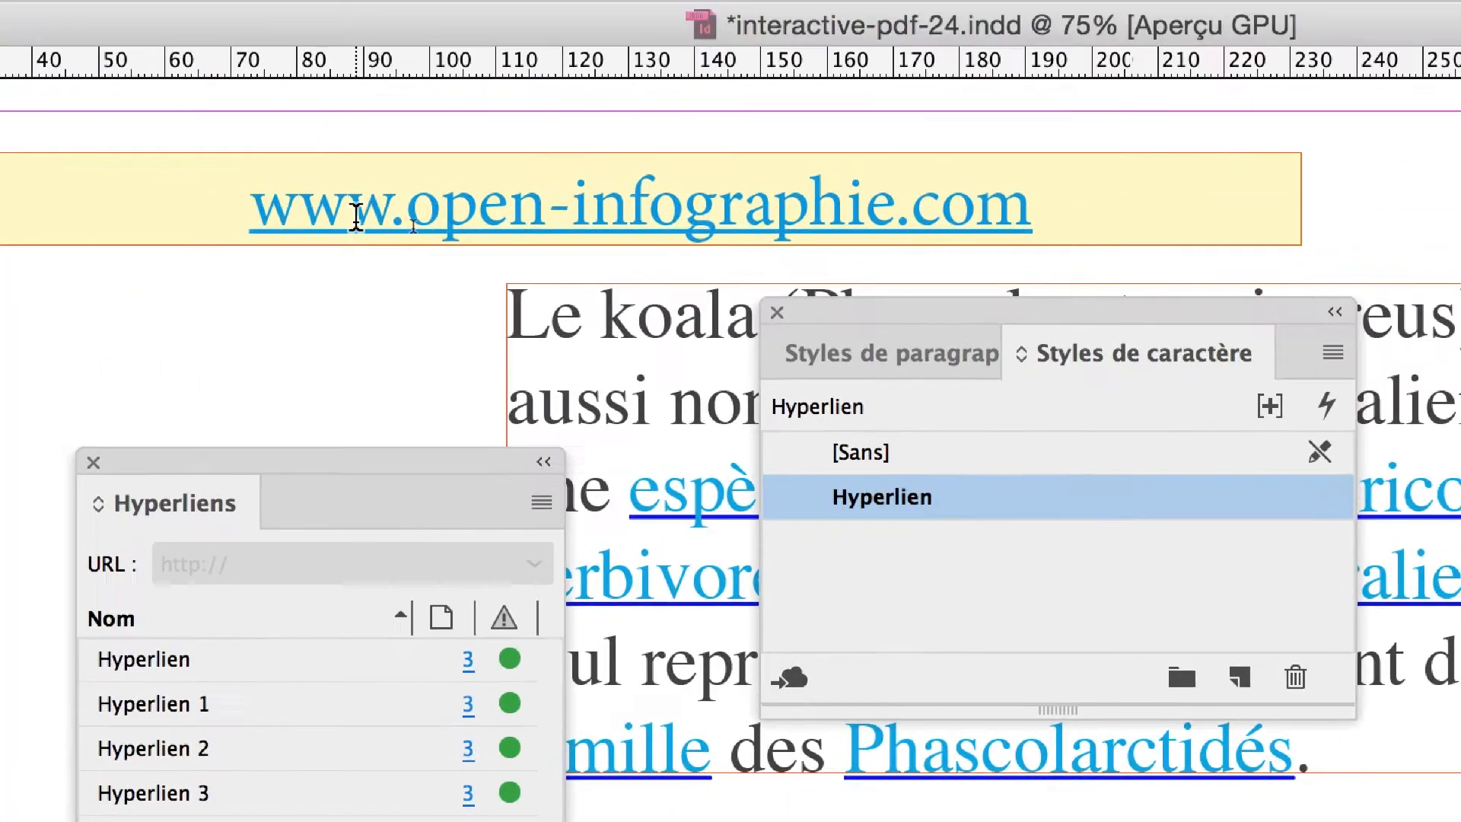
drag(353, 217, 719, 220)
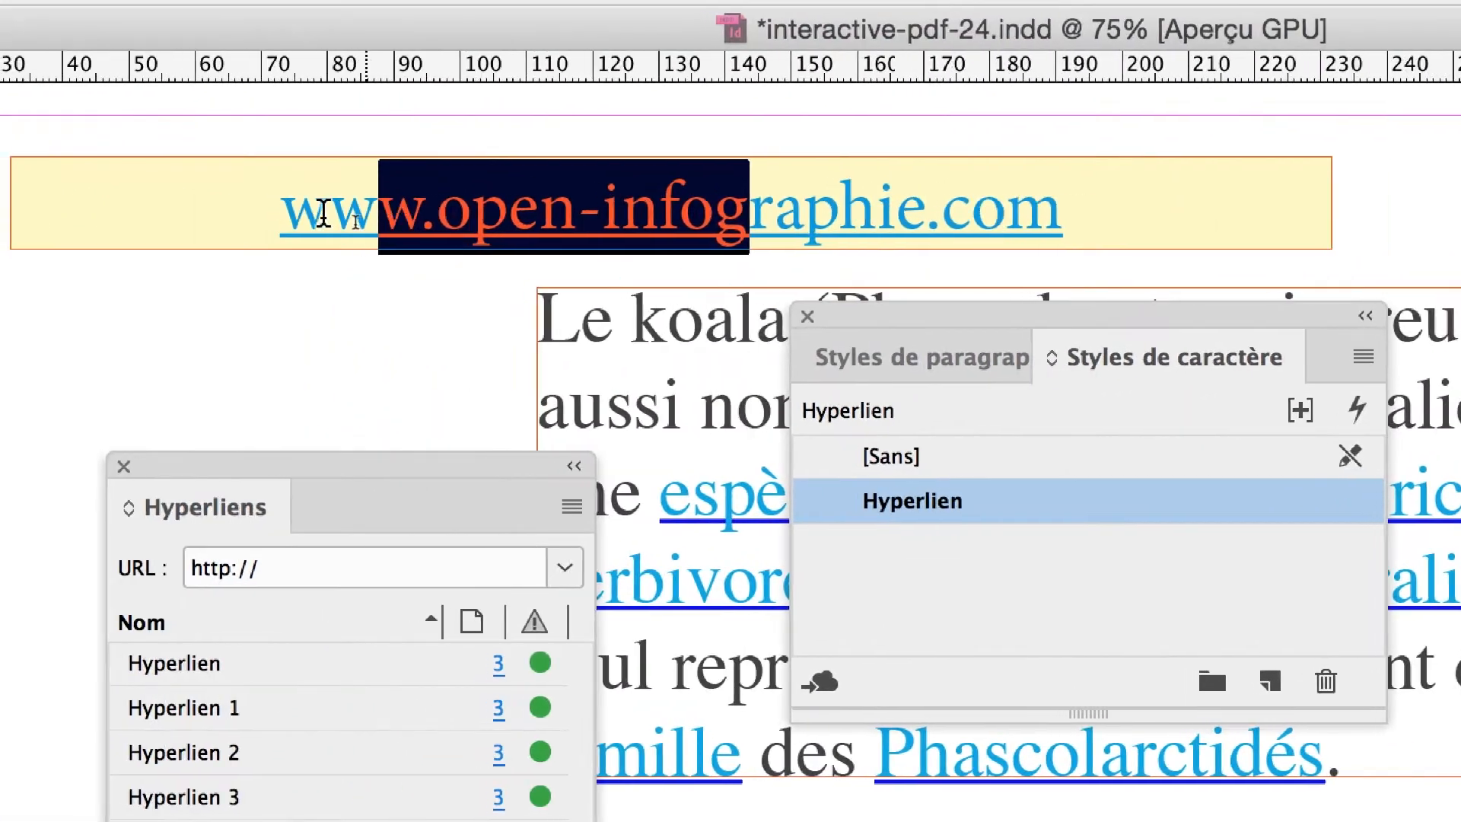
drag(283, 218, 1037, 211)
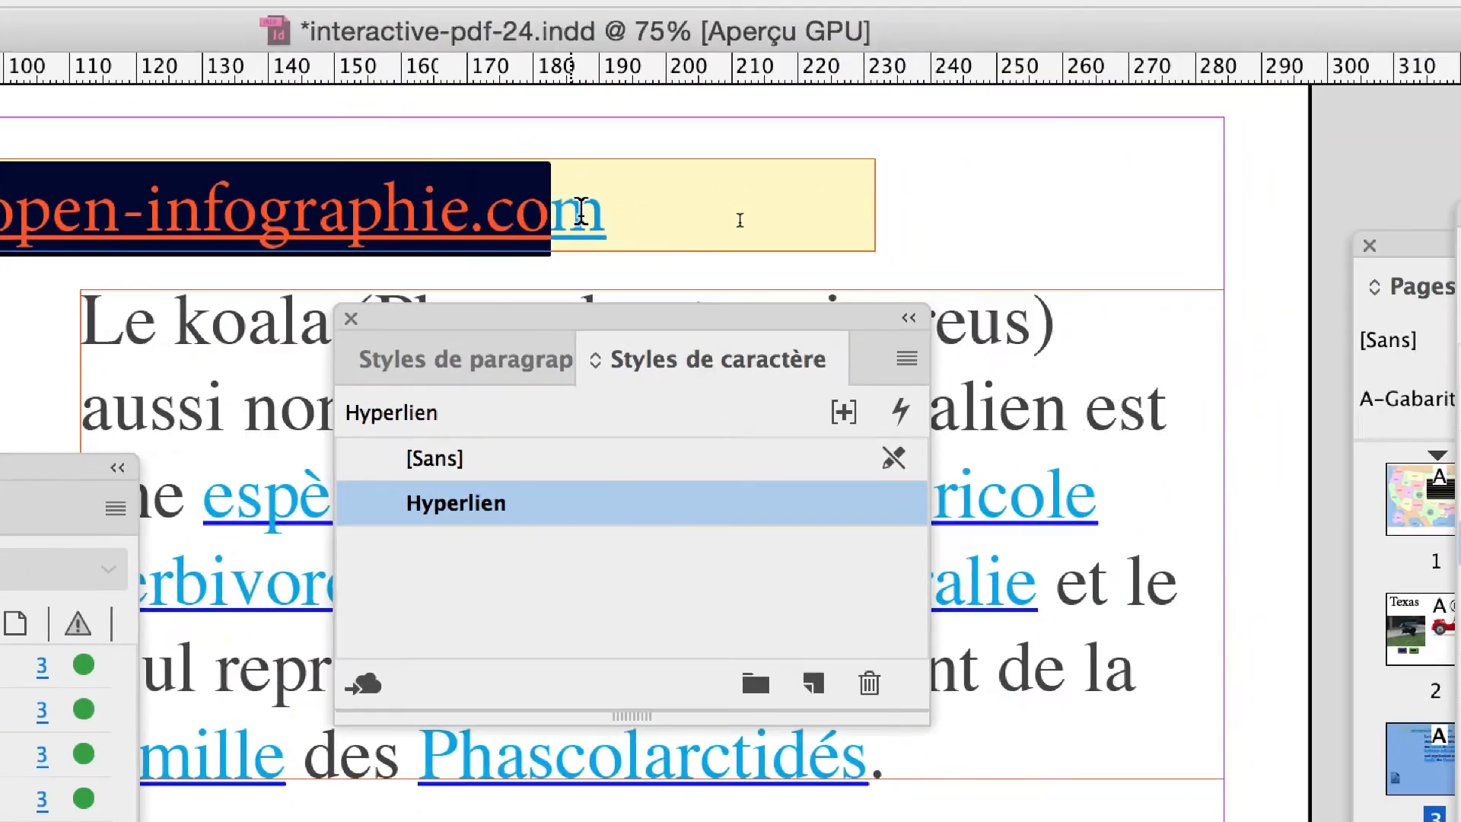
drag(581, 210, 592, 212)
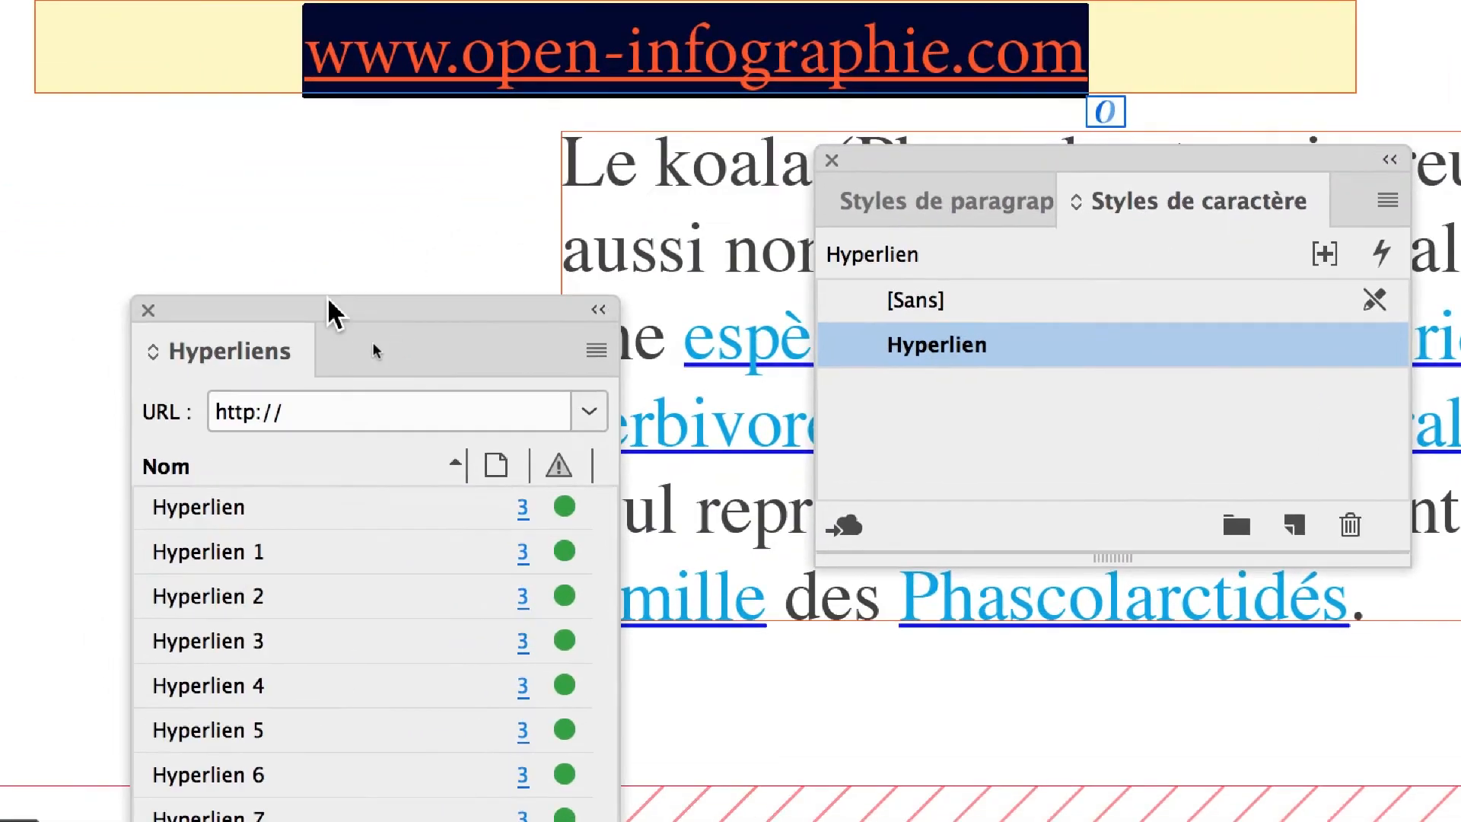
drag(328, 298, 355, 165)
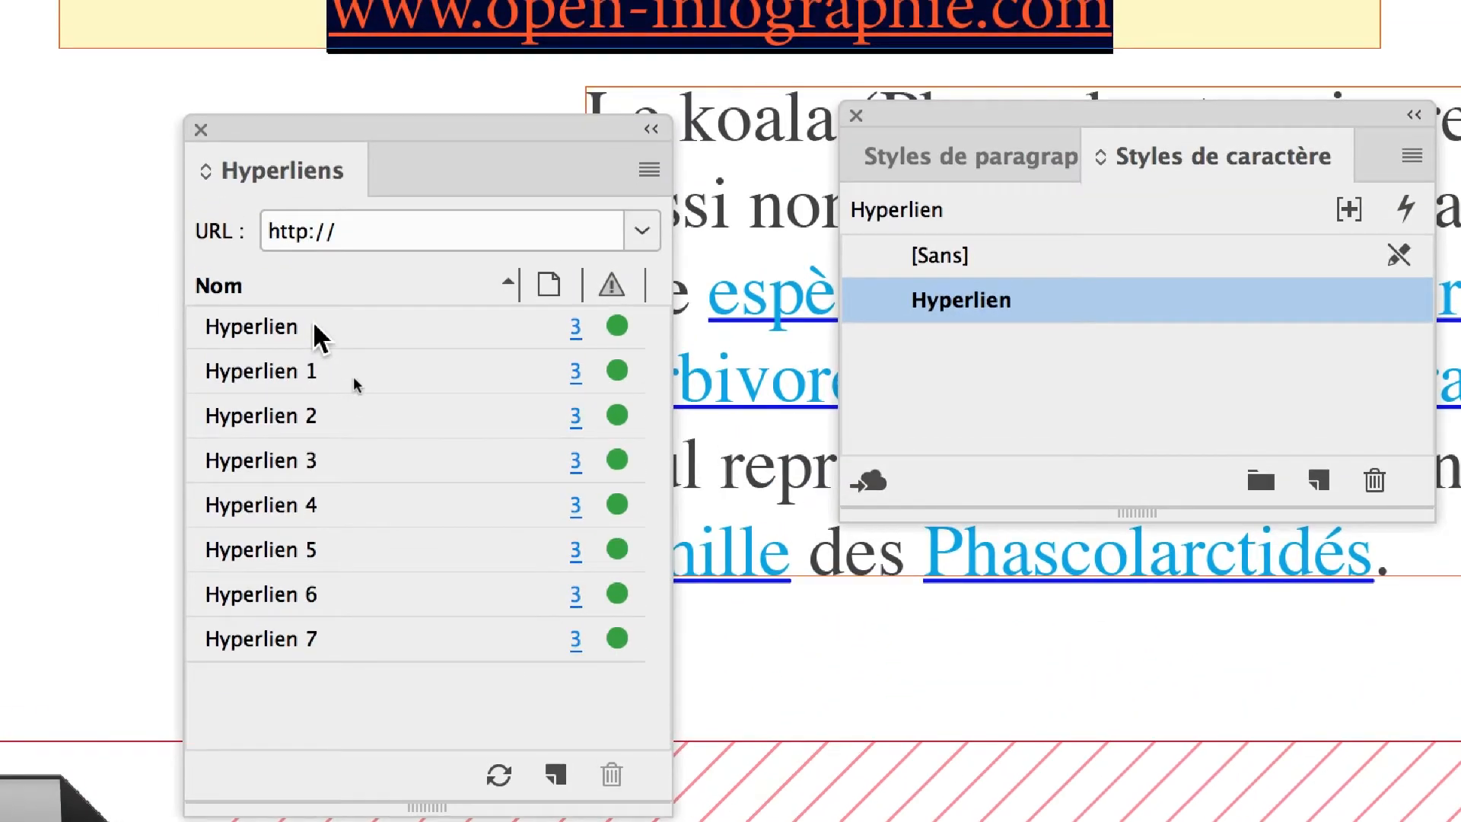
mouse_move(292, 141)
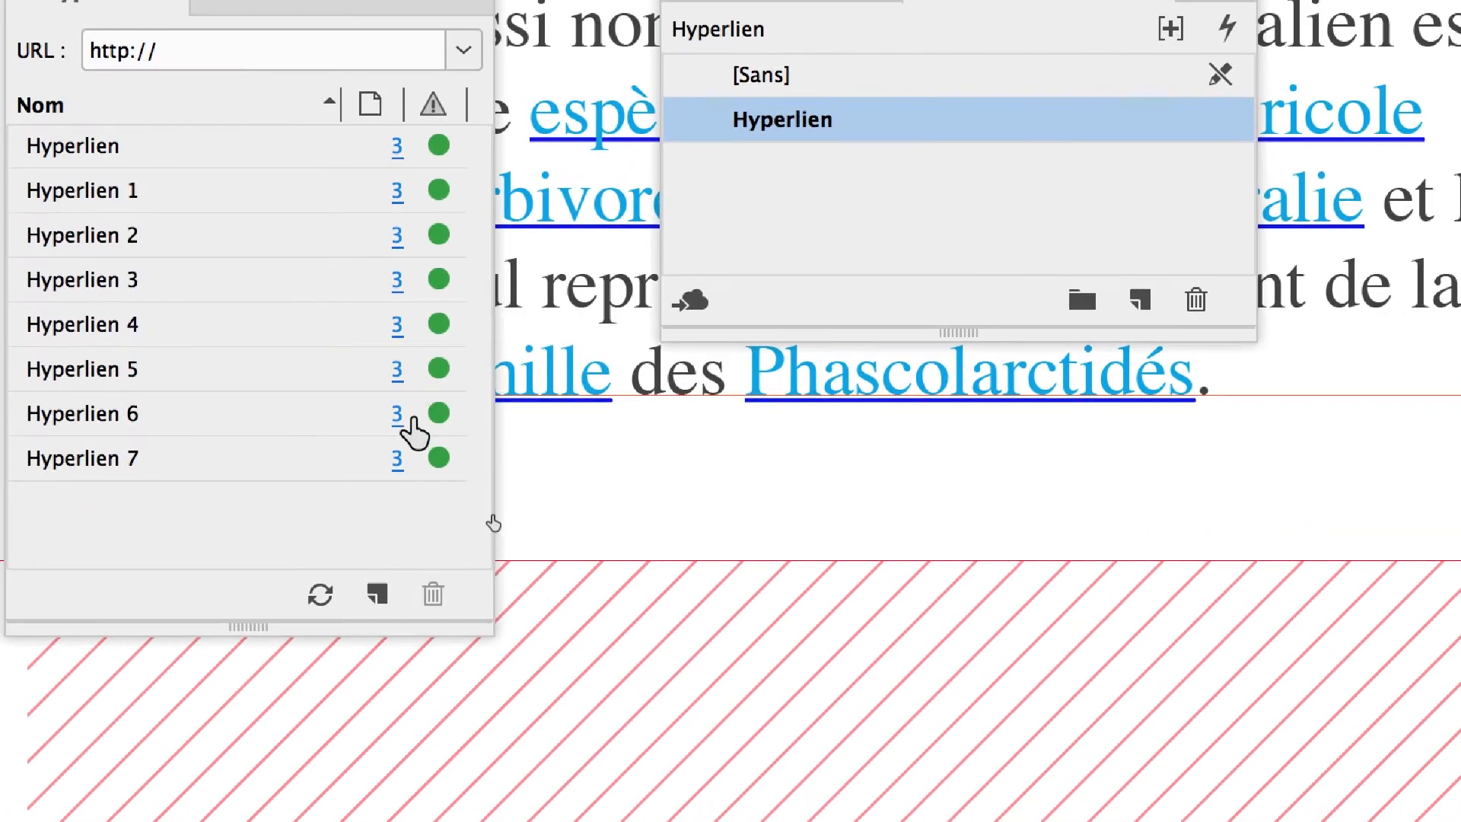
click(398, 415)
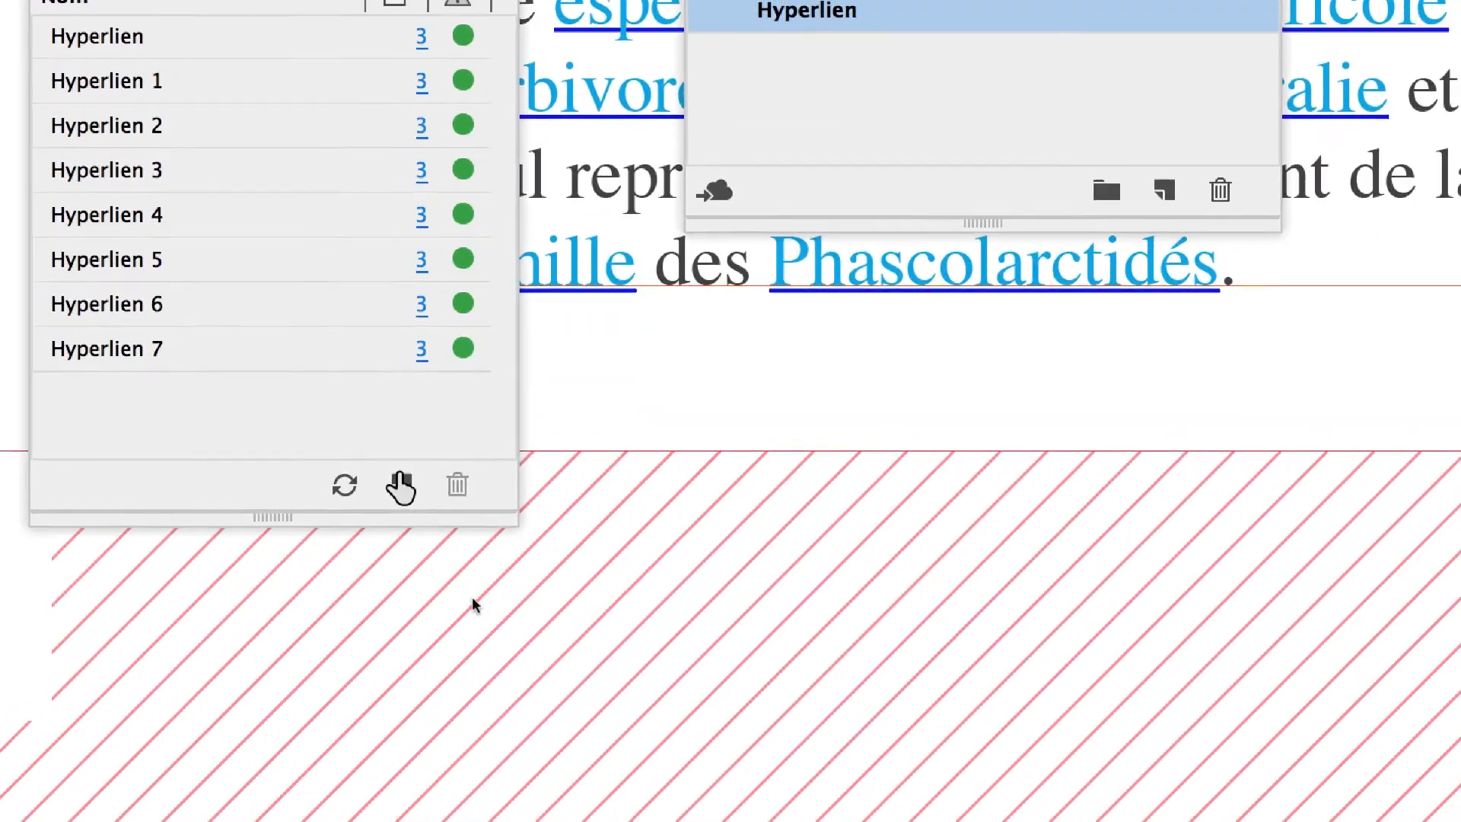
click(400, 486)
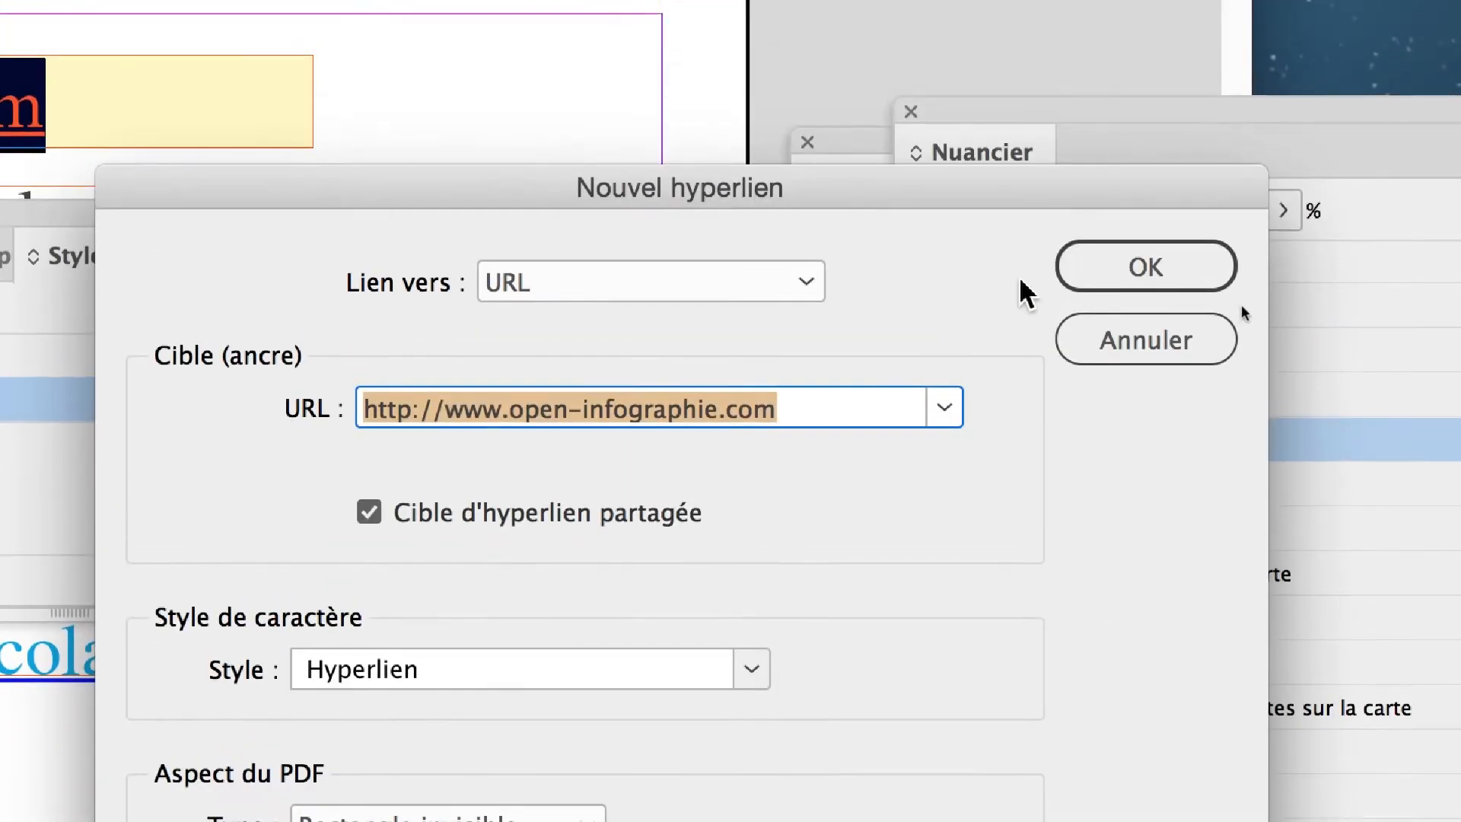
click(1080, 274)
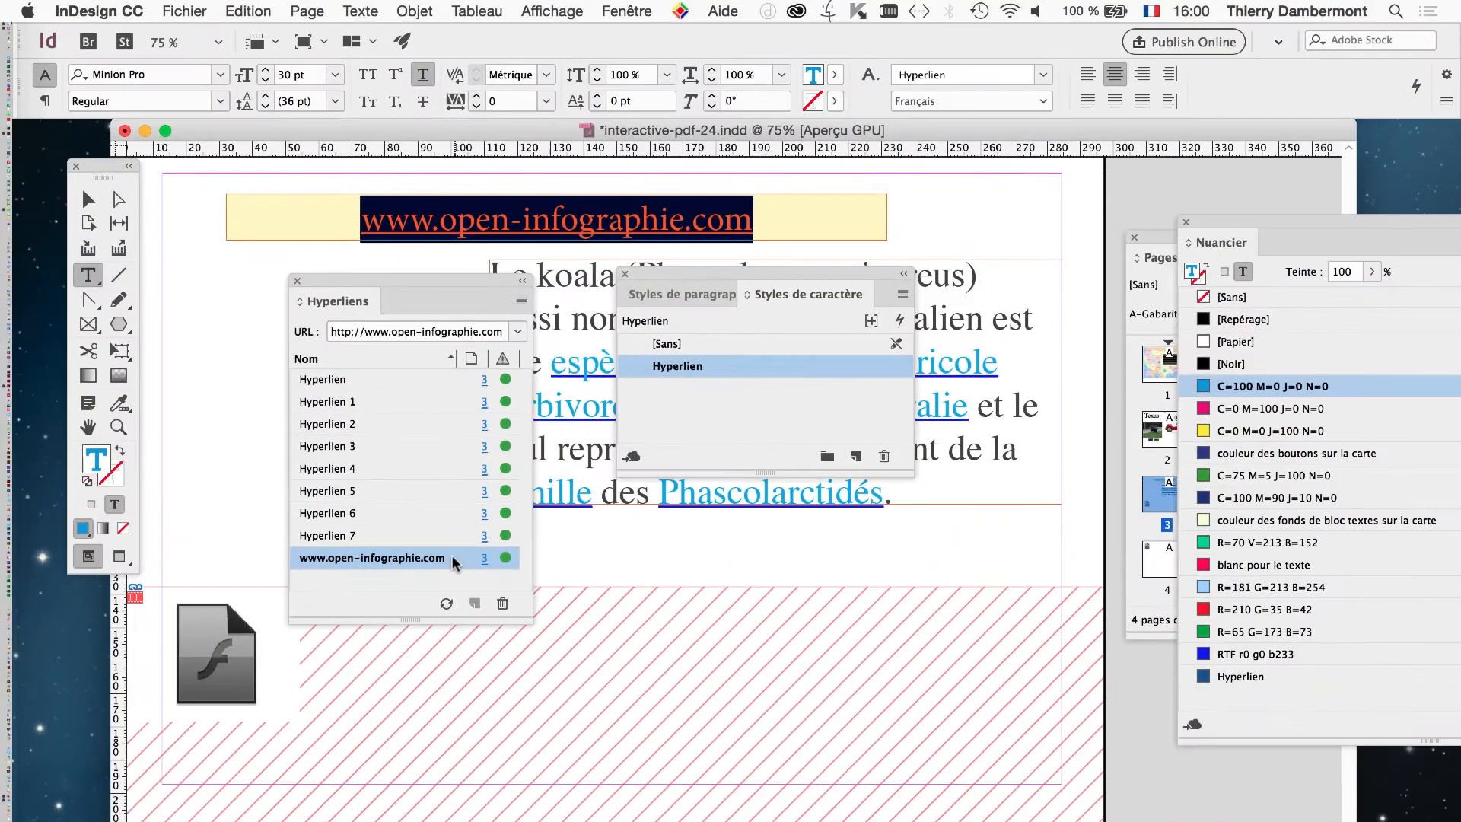
Enlarge the Hyperliens palette and move it and the Styles de caractère palette down, away from the yellow frame
drag(331, 285, 1033, 166)
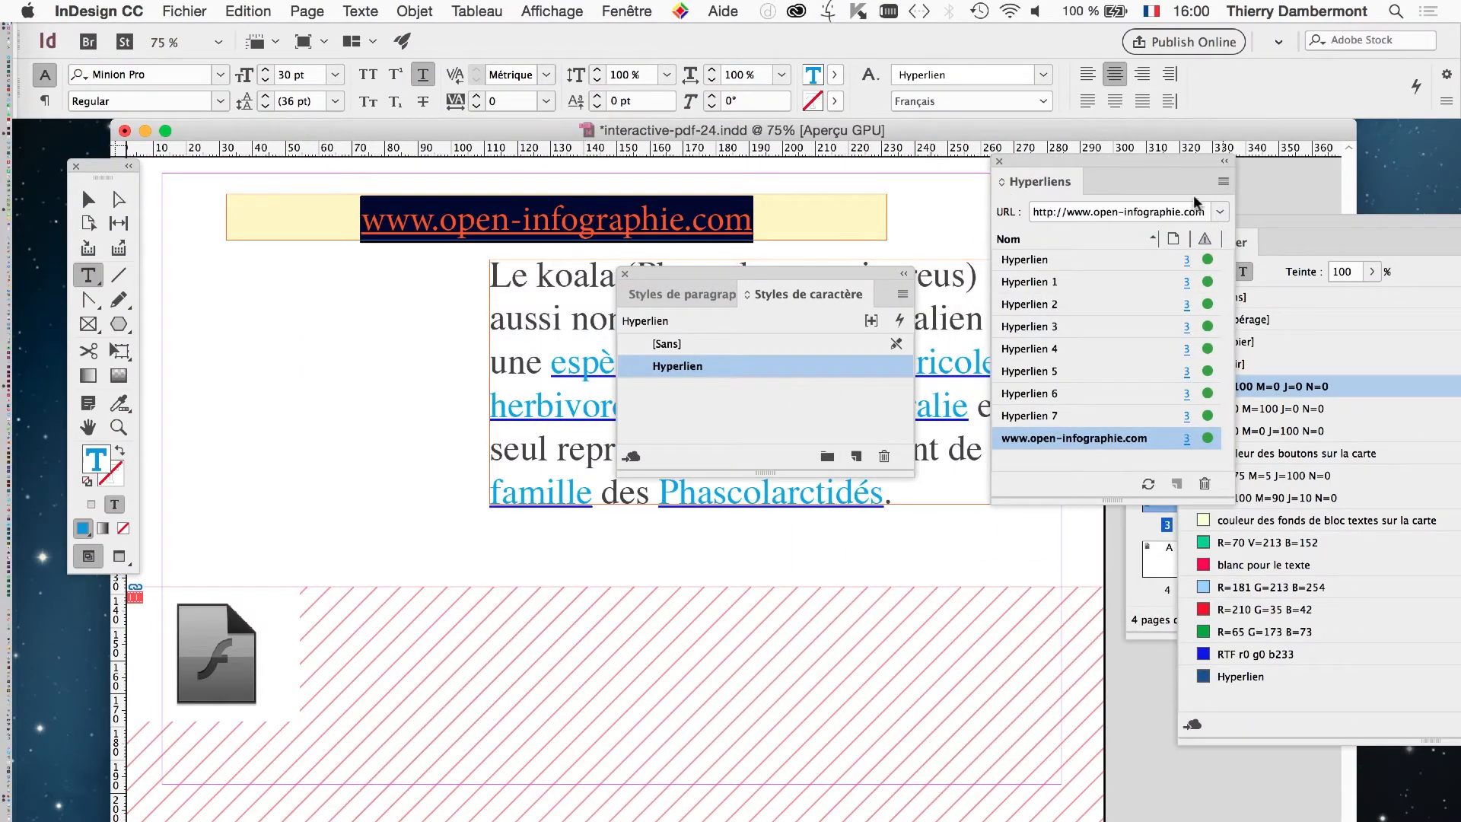
drag(1129, 167, 366, 293)
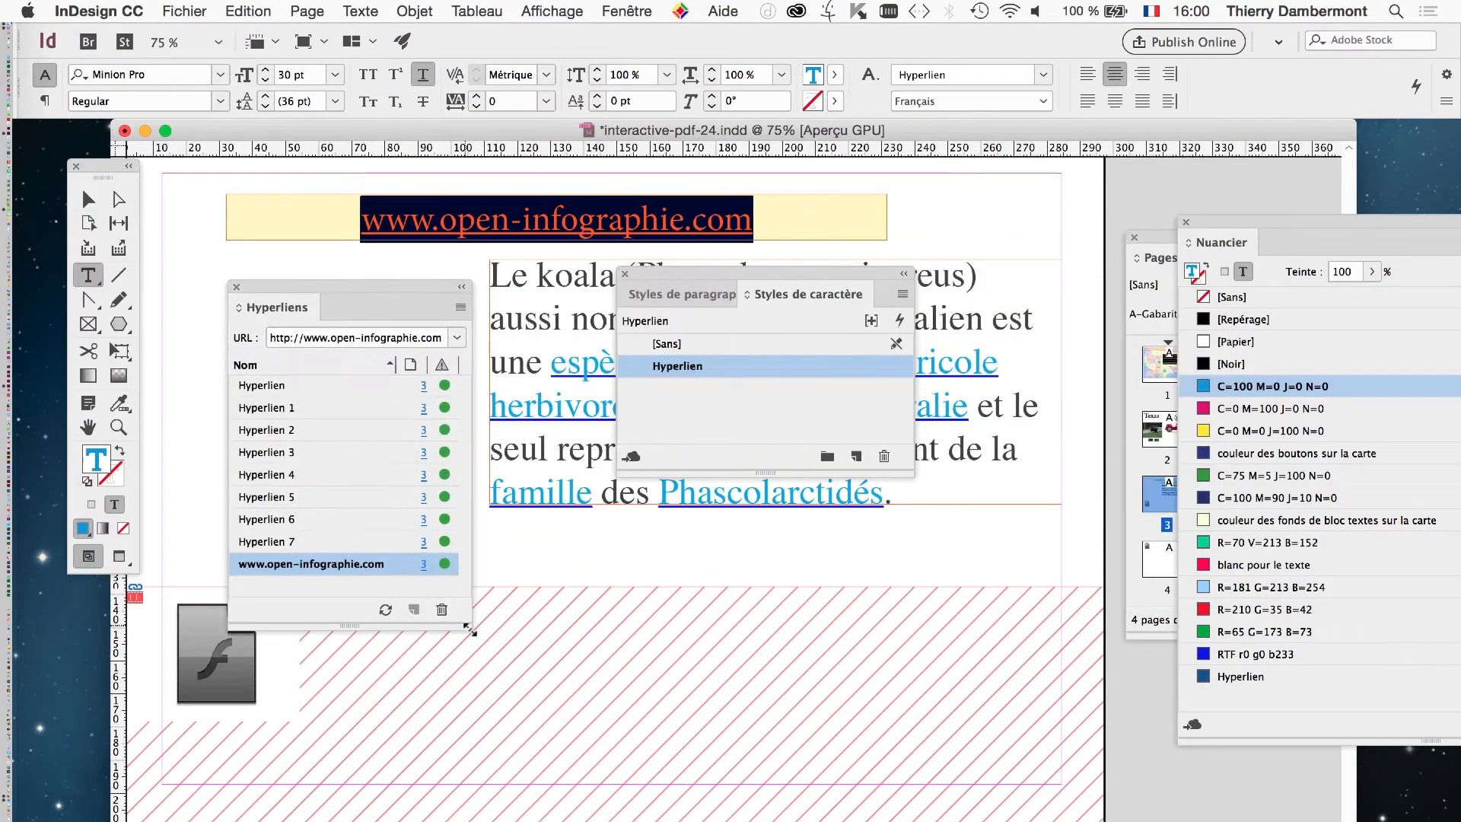
drag(469, 629, 504, 746)
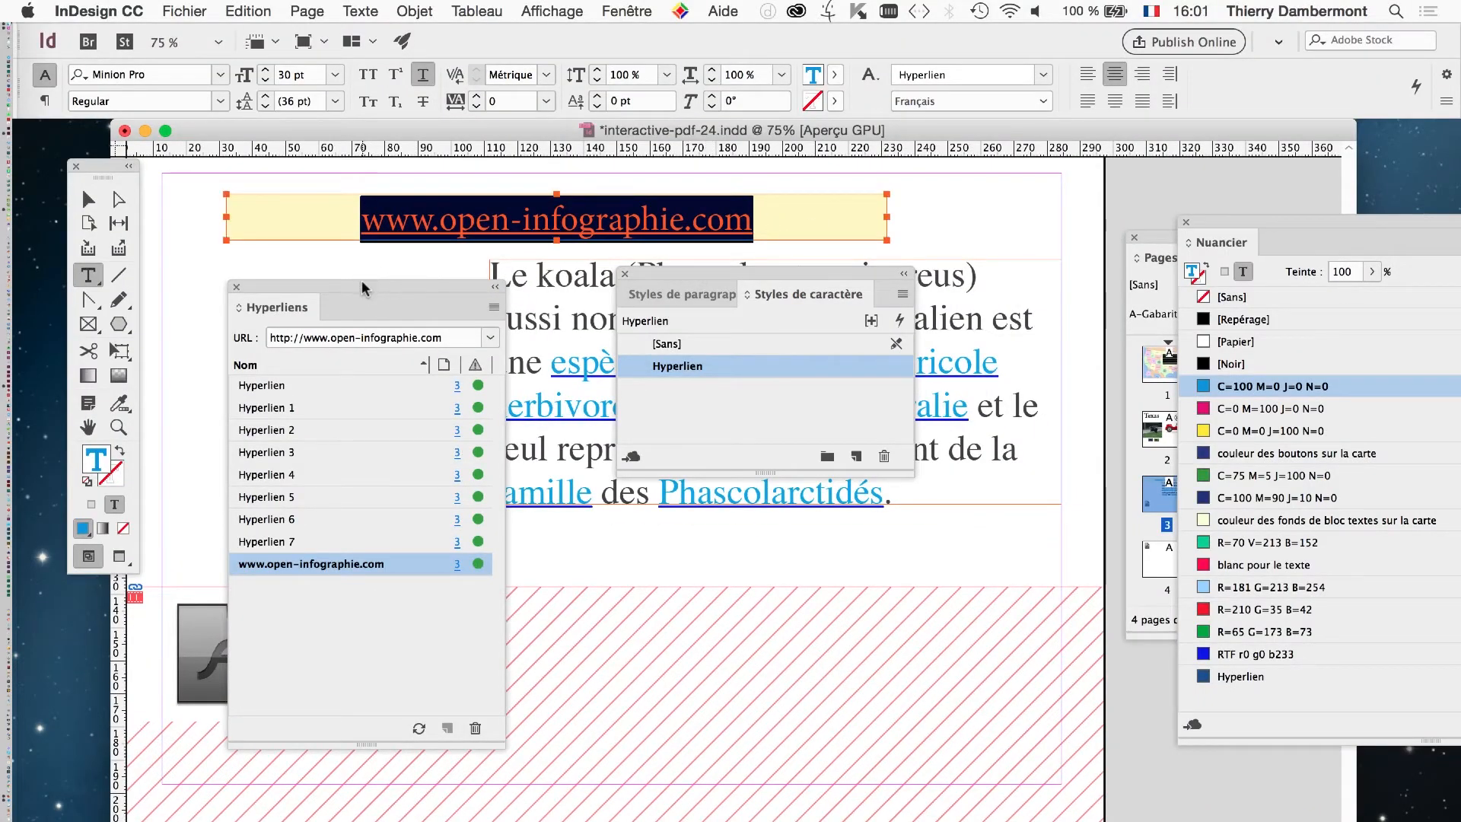
drag(738, 275, 938, 378)
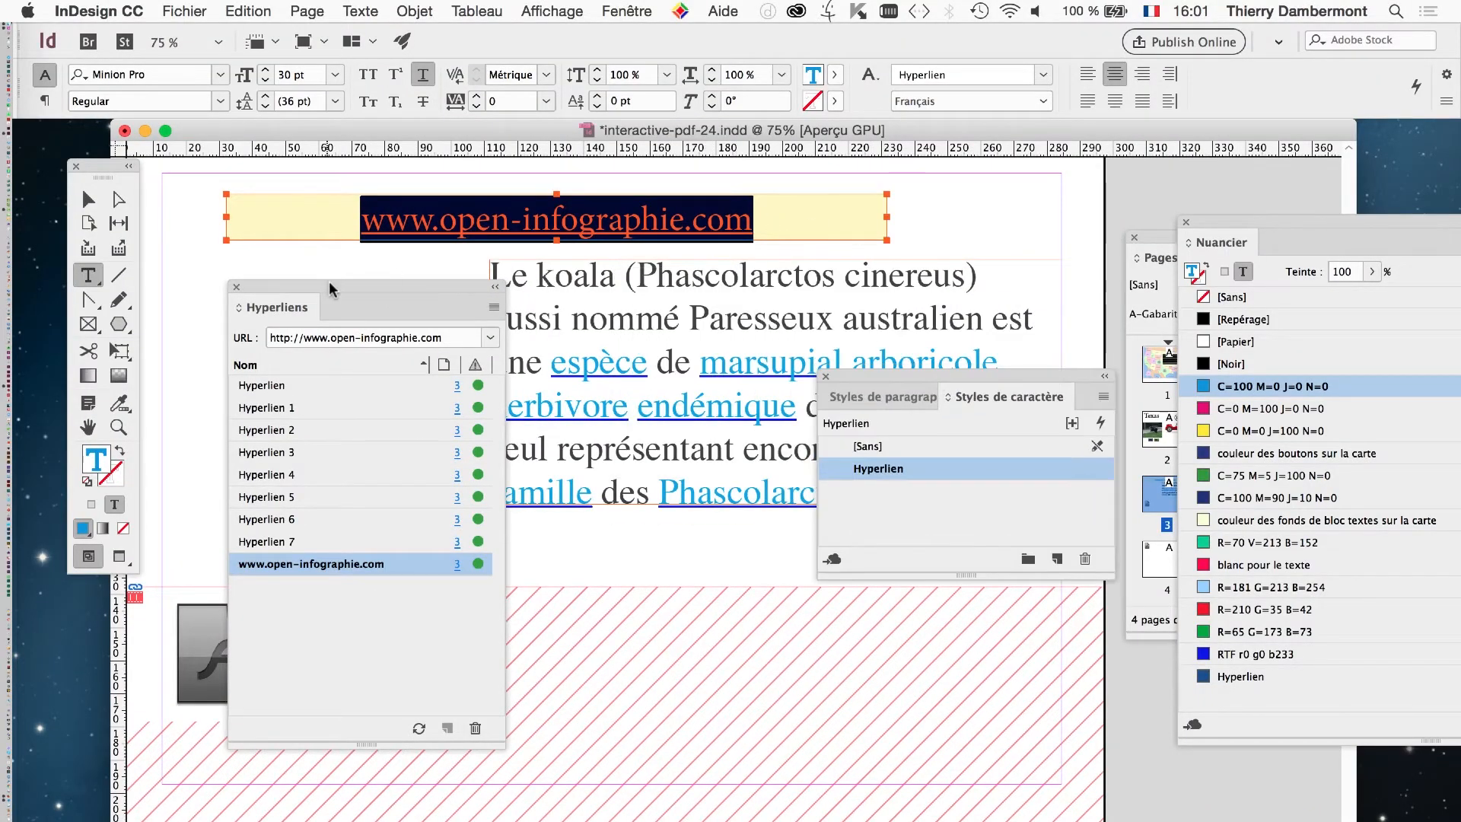
drag(334, 286, 460, 469)
Move the koala text frame down and extend the yellow frame's lower edge to a height of about 36 mm
click(89, 200)
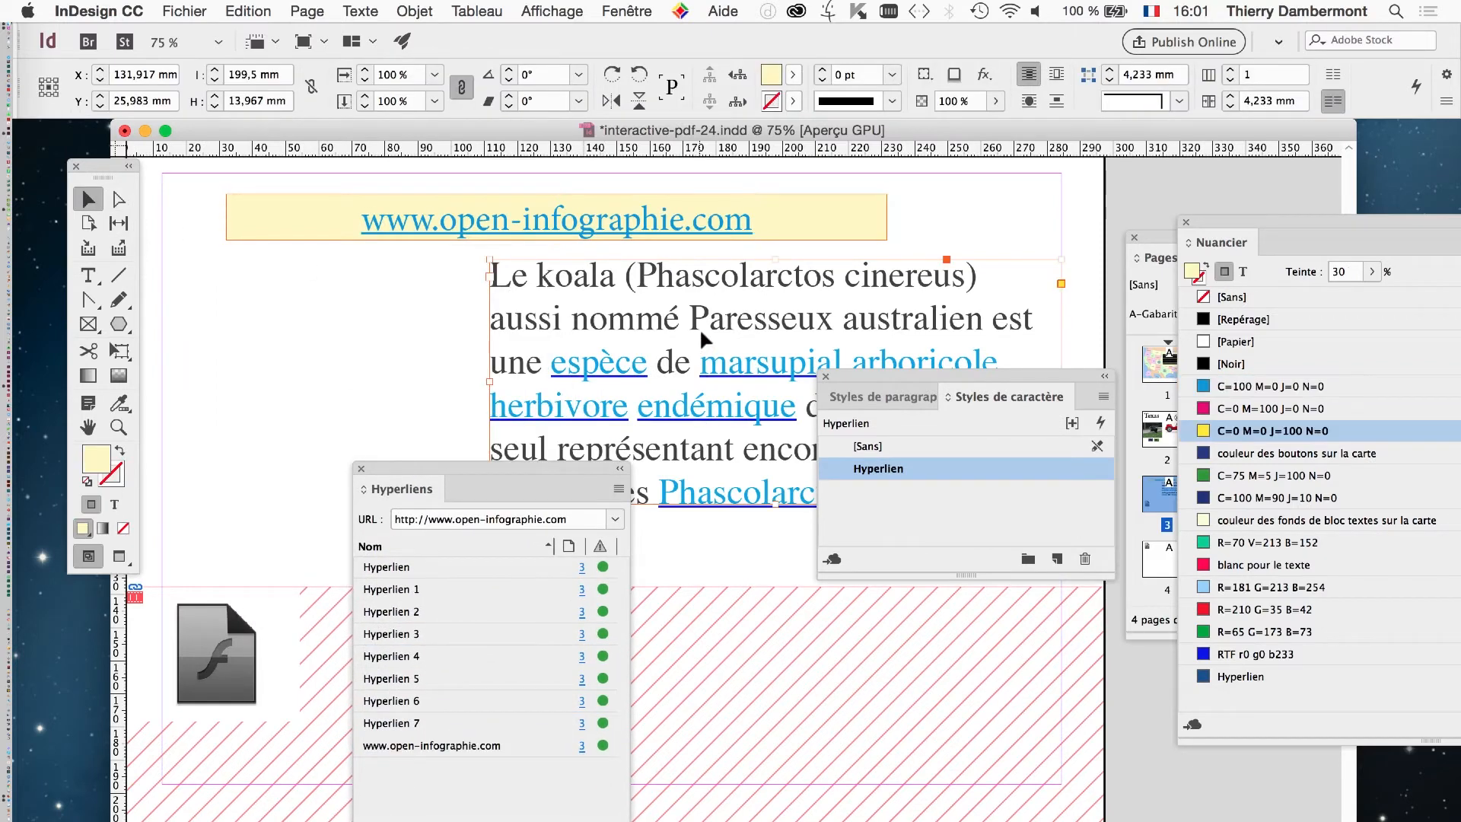
click(710, 441)
drag(706, 386, 705, 384)
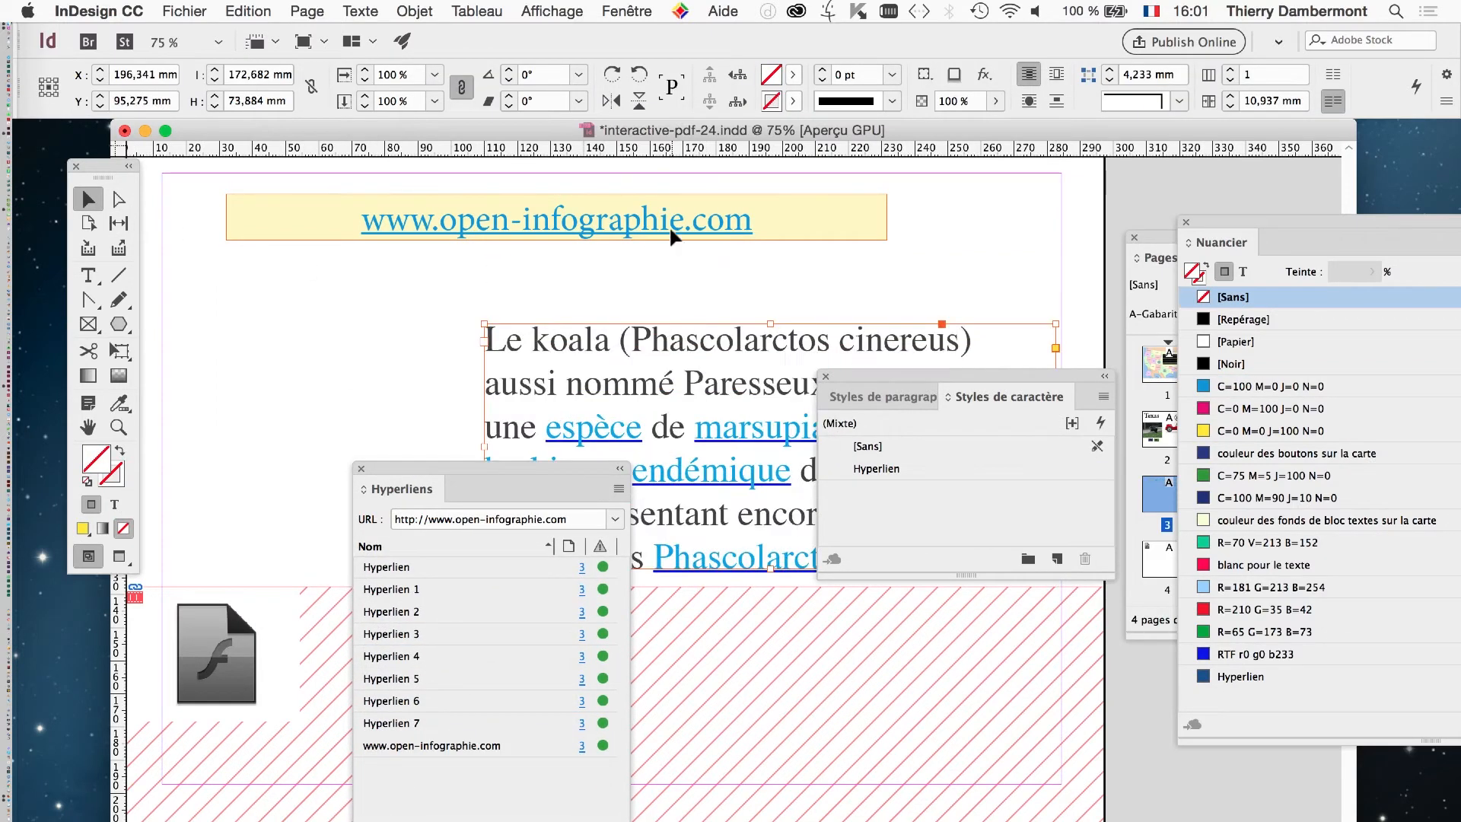
click(655, 226)
drag(556, 240, 563, 307)
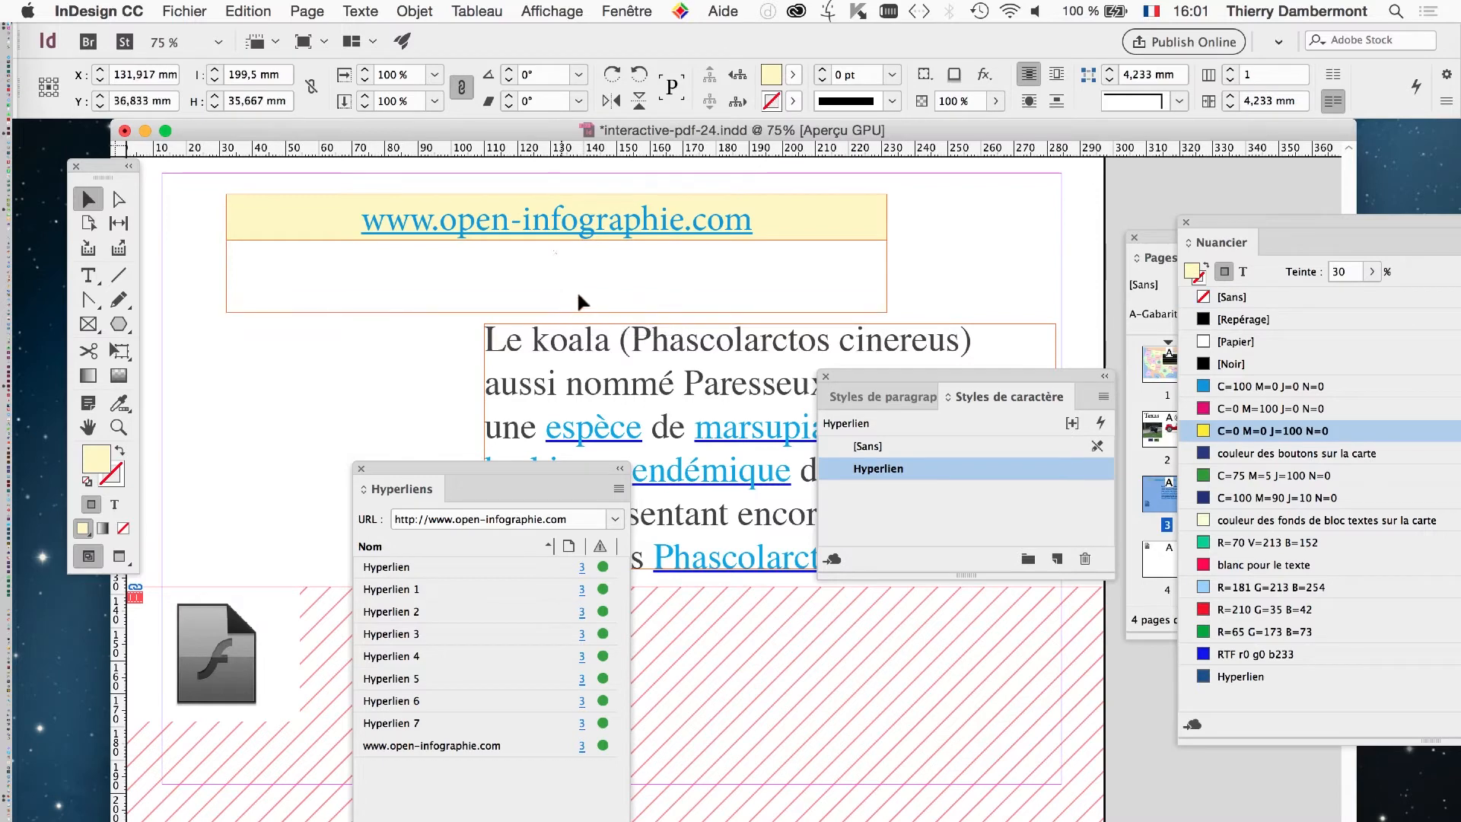
Add a second line reading "multimedia" below the web address in the yellow frame
click(90, 275)
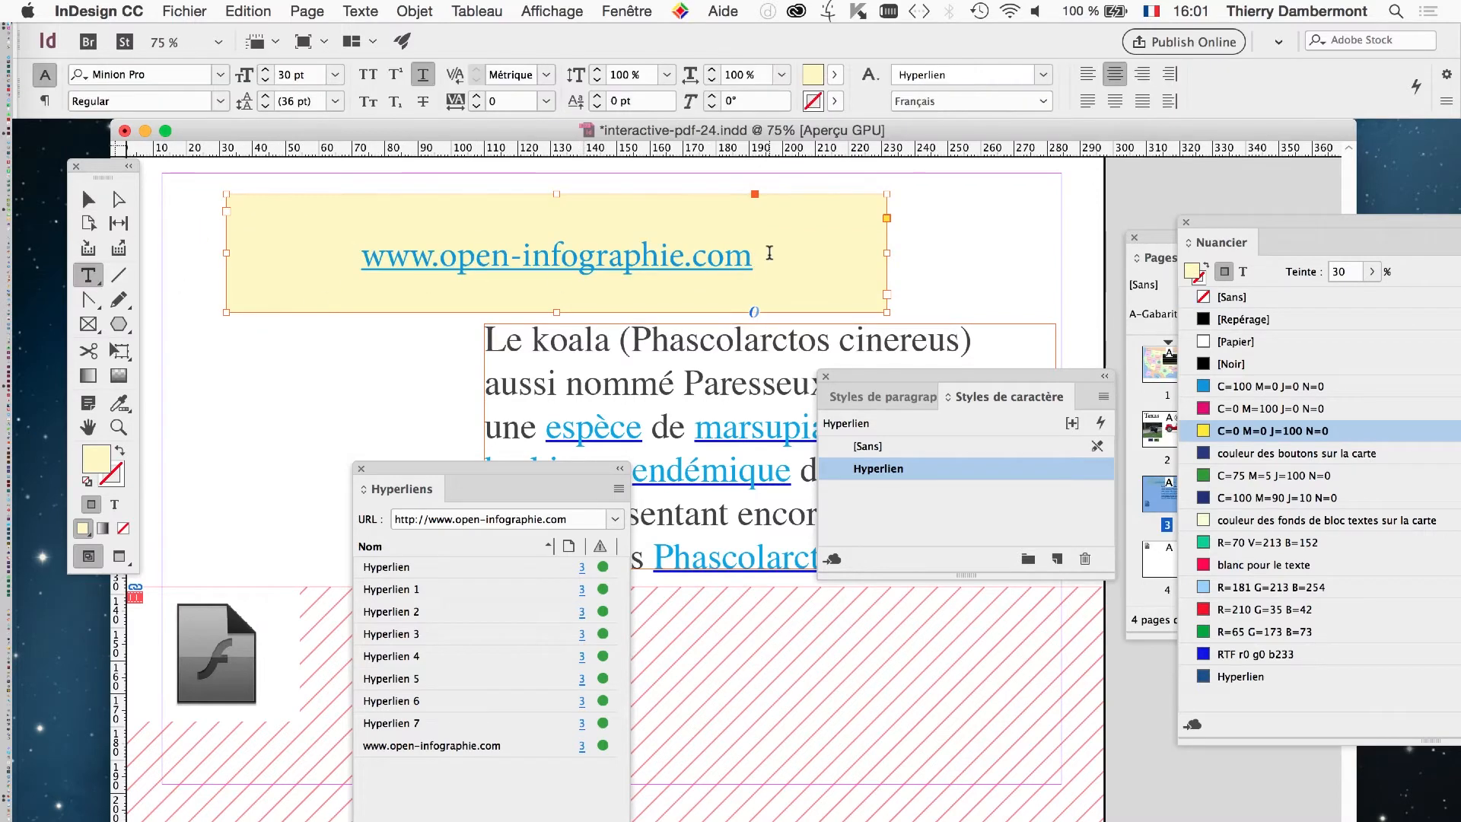
click(769, 252)
key(Return)
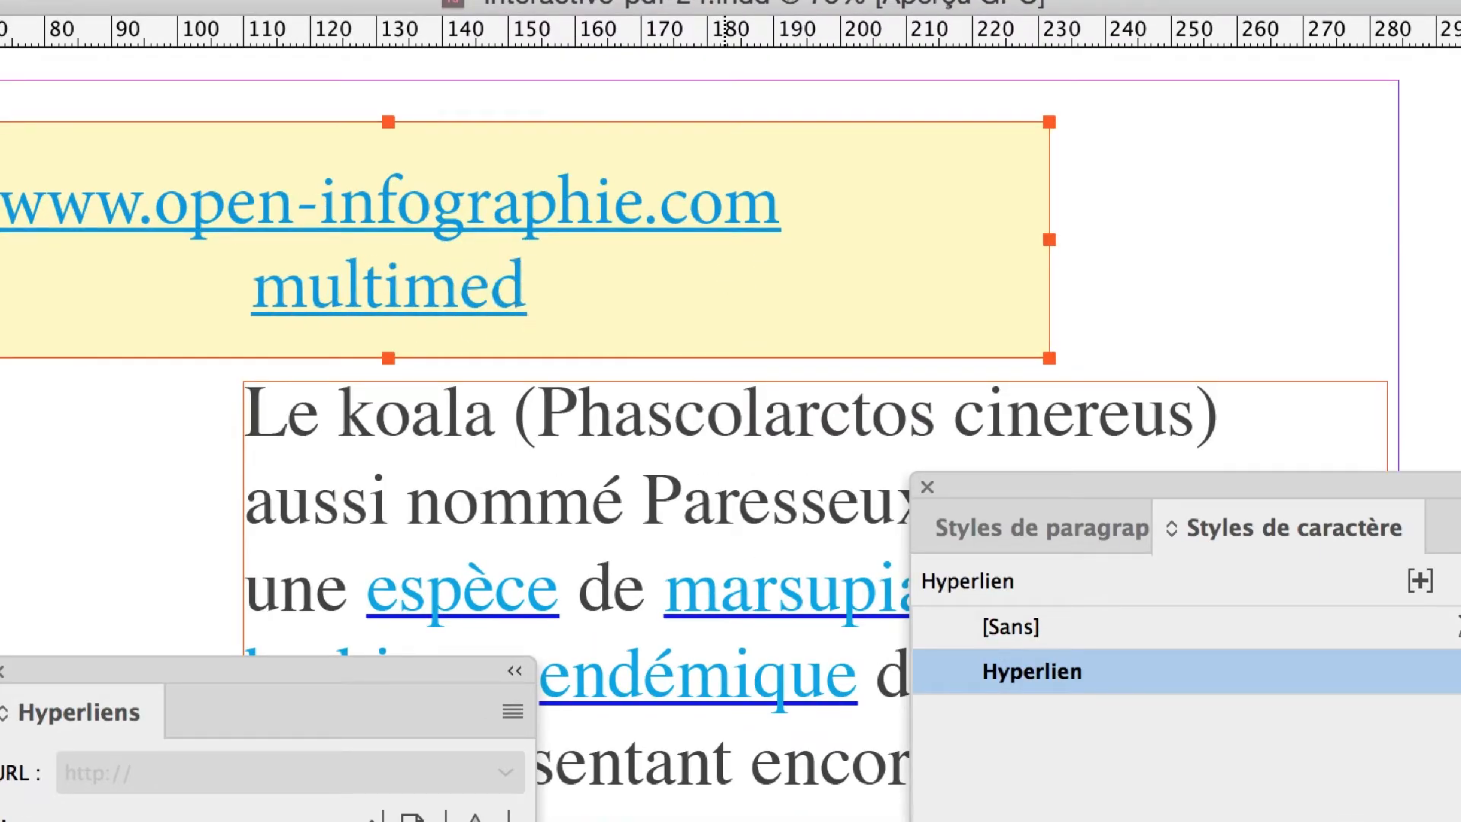
text(multimedia)
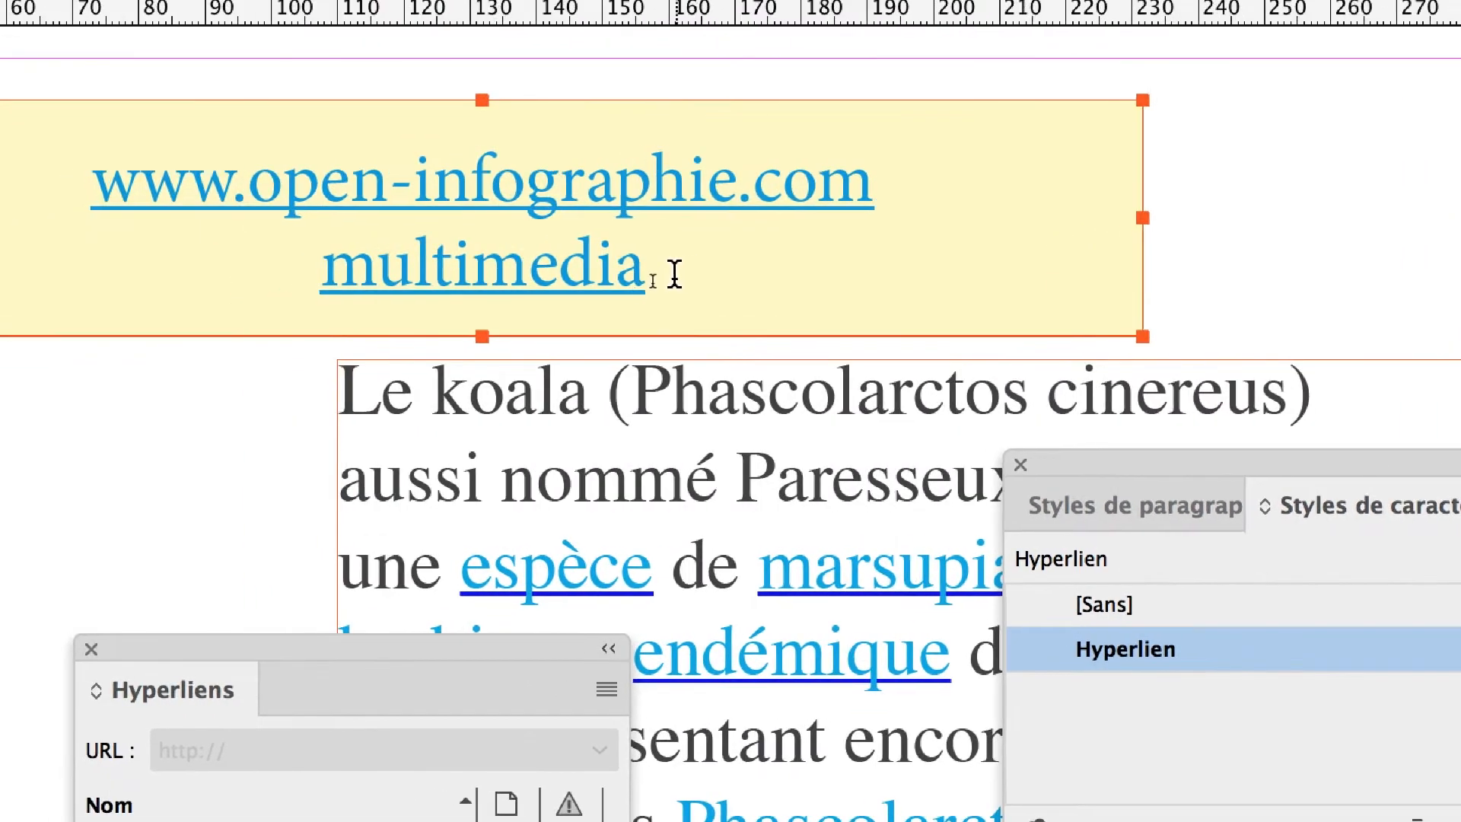
Select the word "multimedia", remove its Hyperlien formatting by applying the [Sans] character style, and deselect it
key(shift+Left)
key(shift+Left)
drag(573, 275, 531, 275)
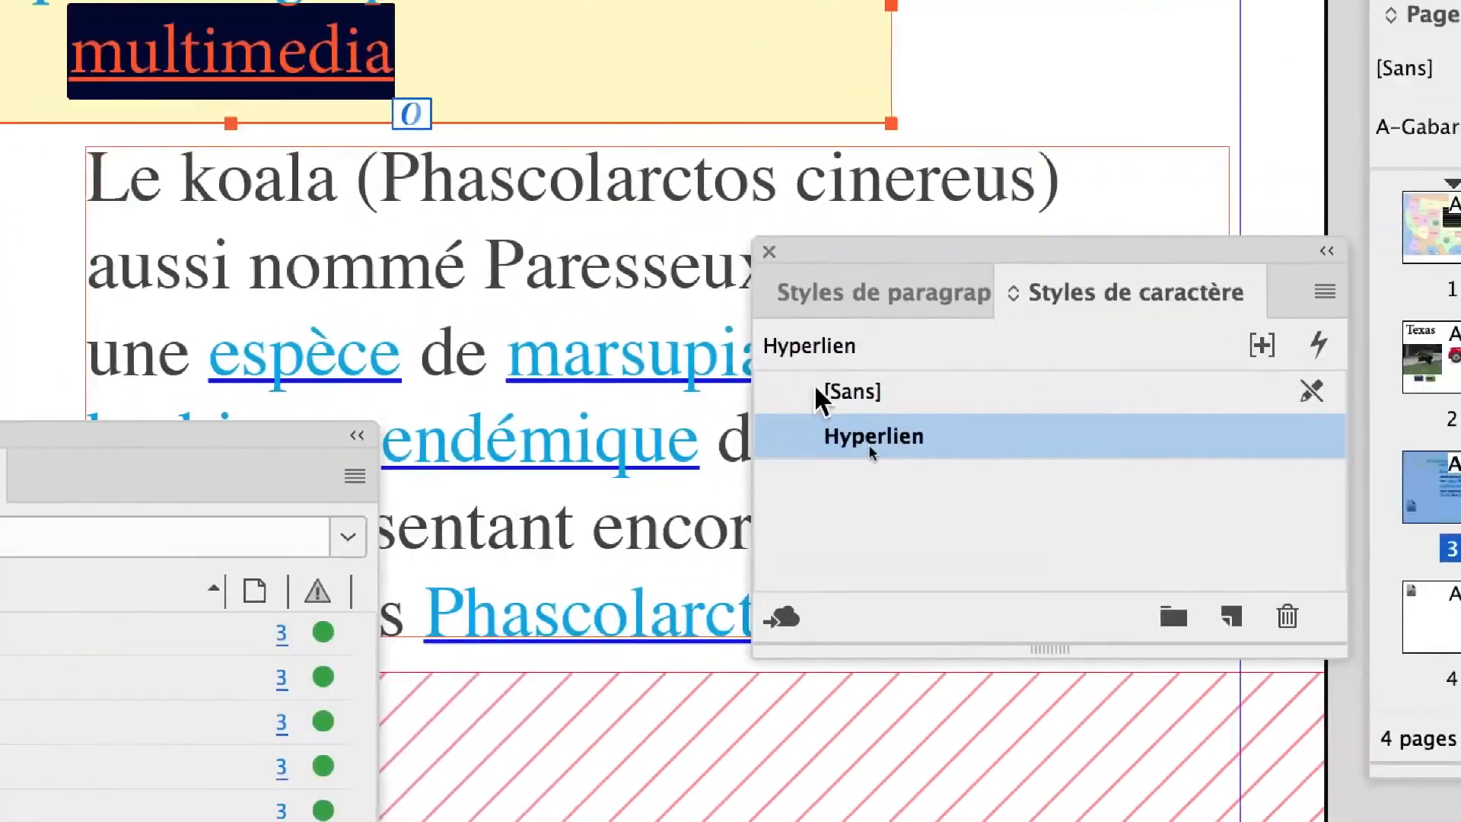
click(1339, 109)
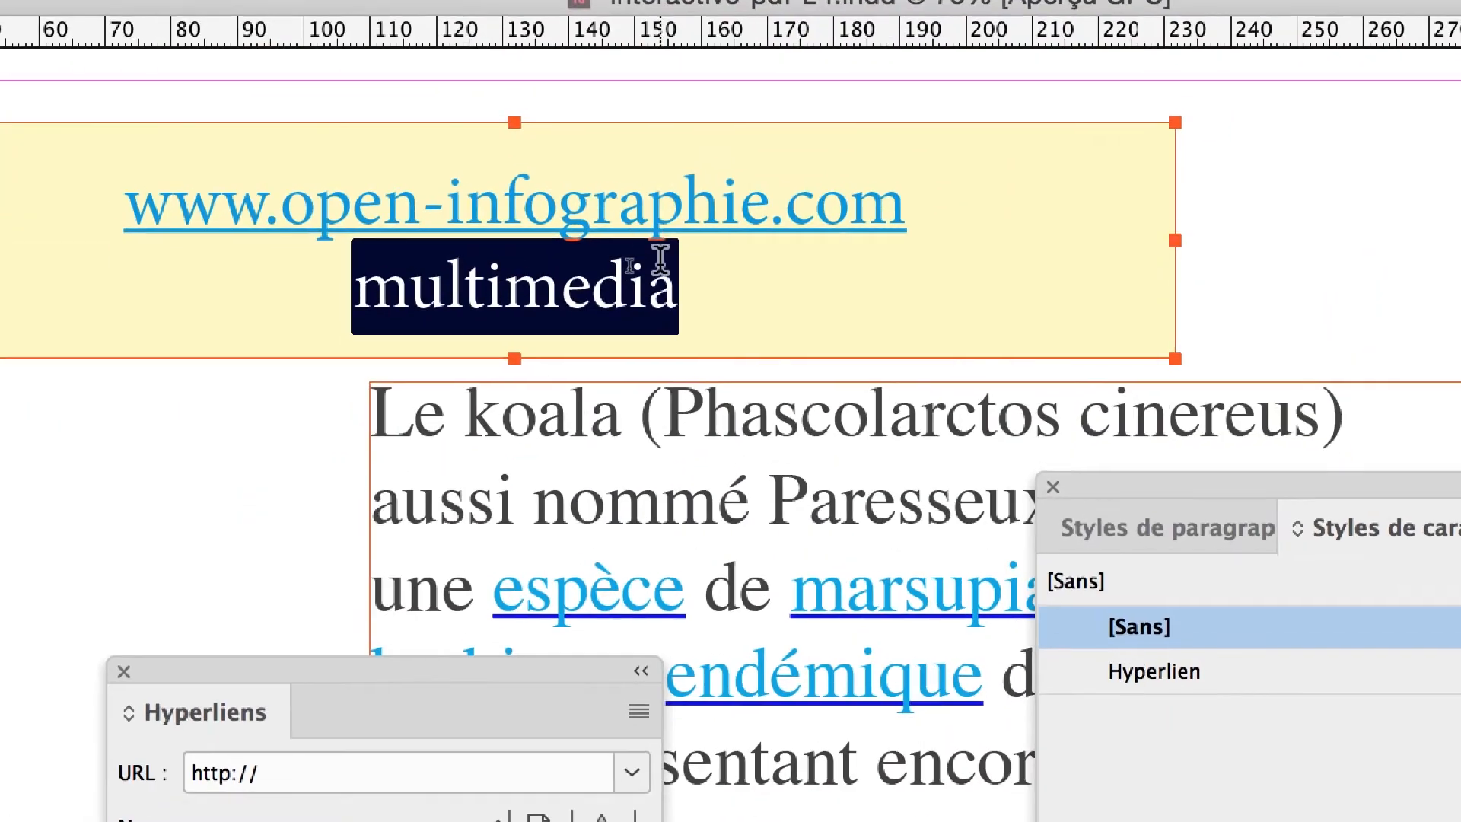
click(322, 29)
Move the Hyperliens palette beside the reselected word "multimedia" and create a URL hyperlink from the word in the Hyperlien style
drag(662, 263, 375, 281)
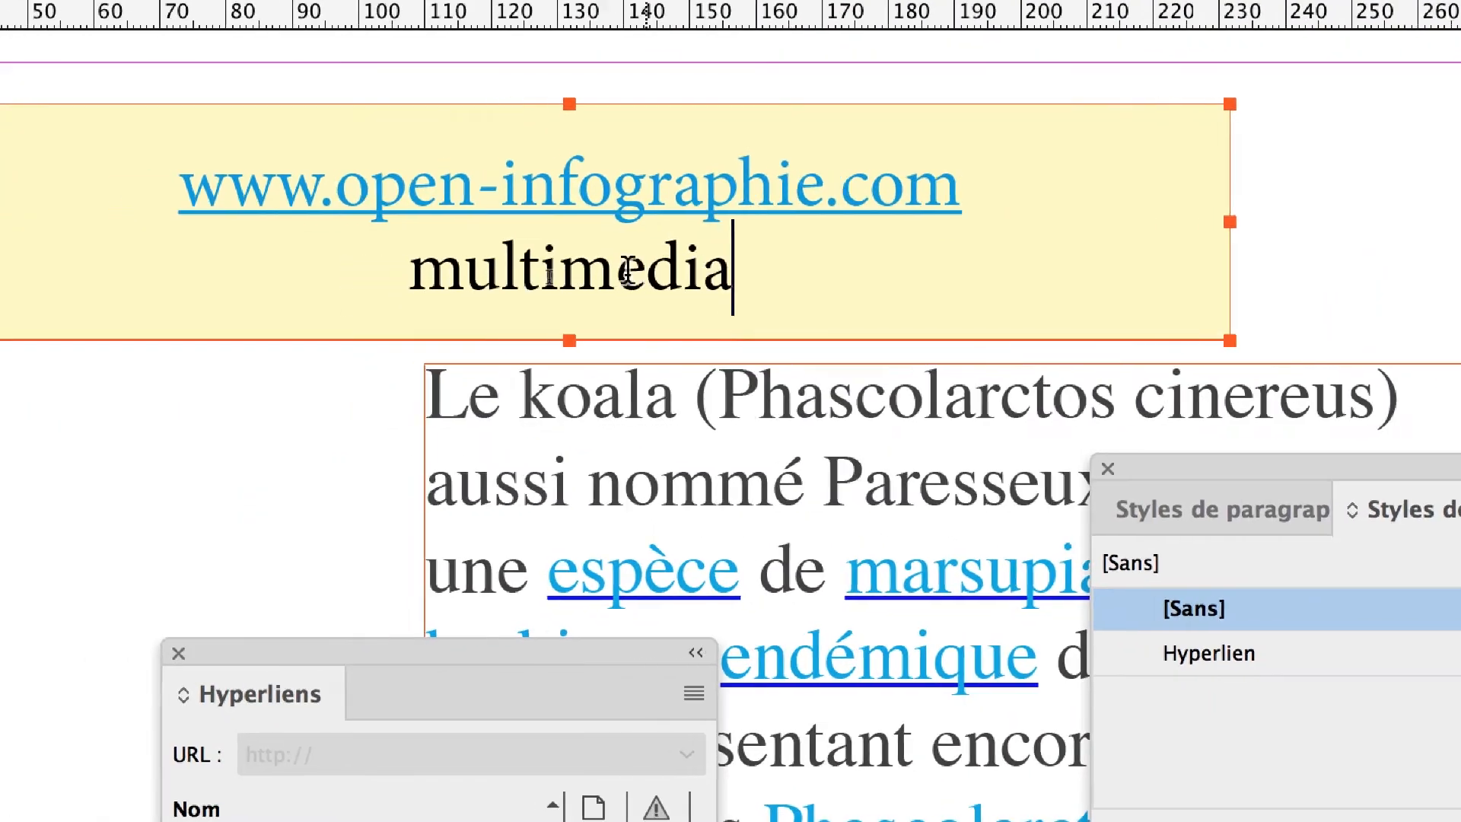
drag(558, 271, 553, 266)
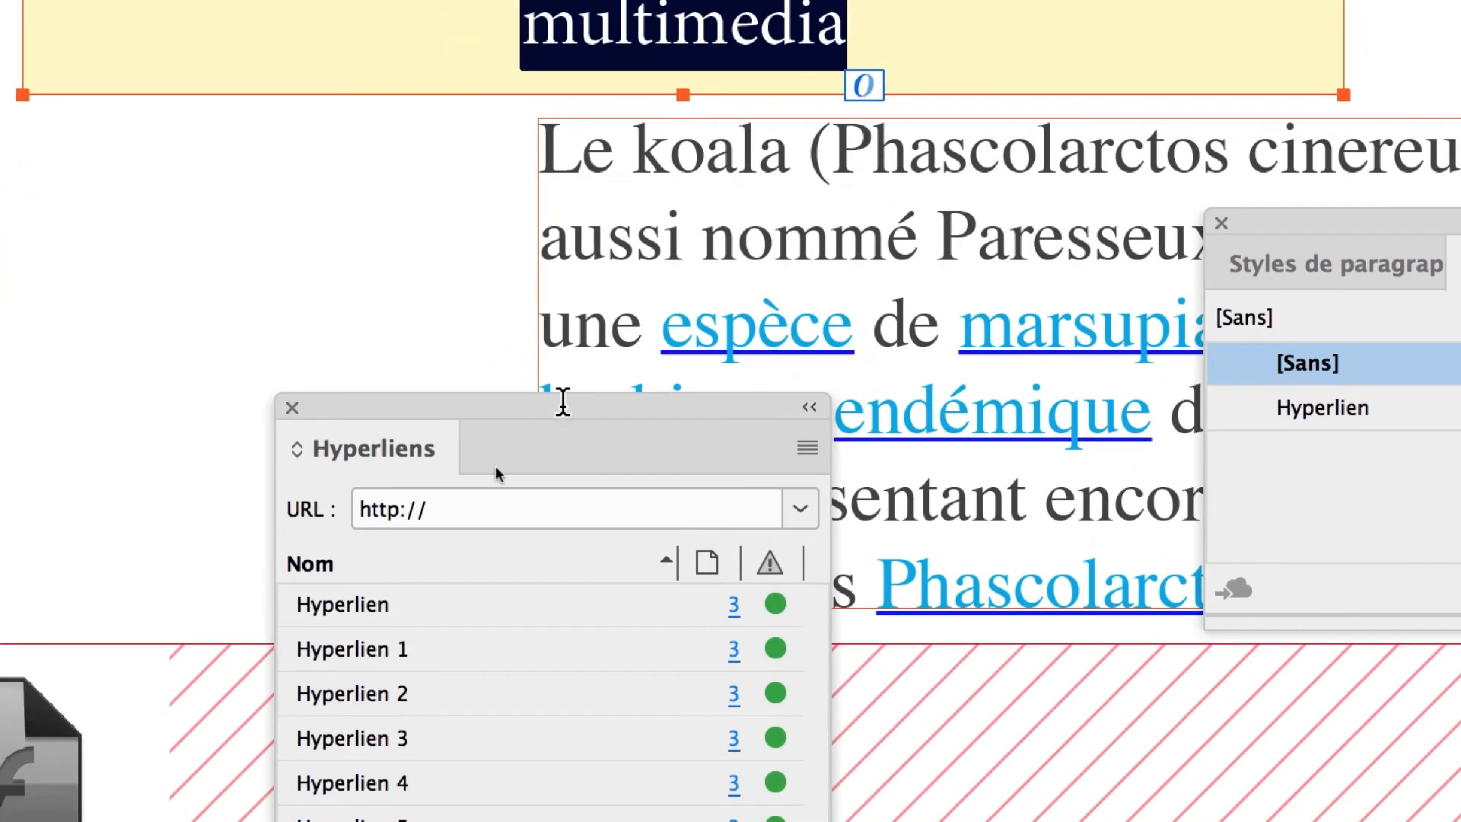
drag(537, 625, 204, 82)
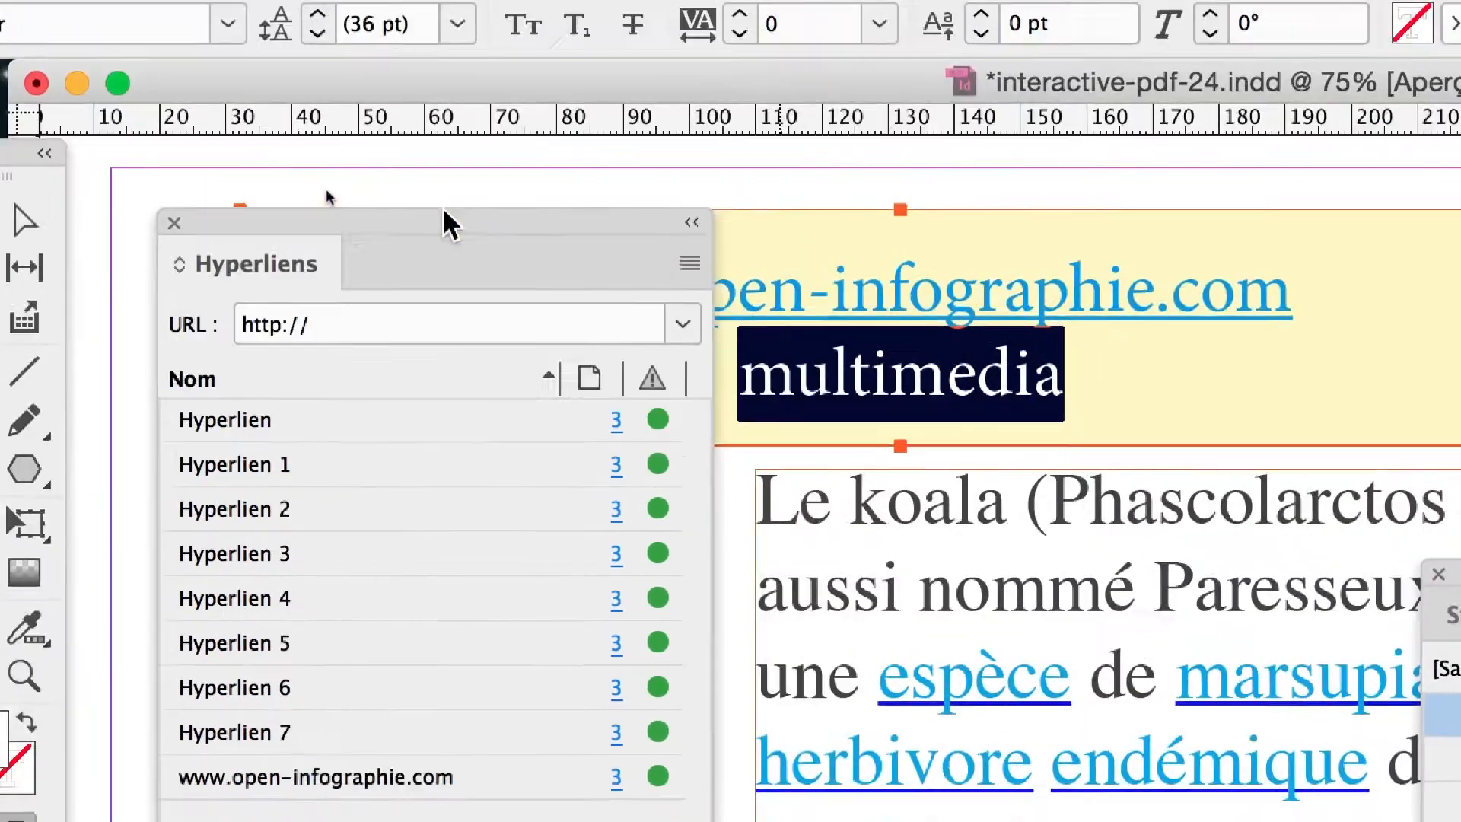
drag(444, 210, 426, 169)
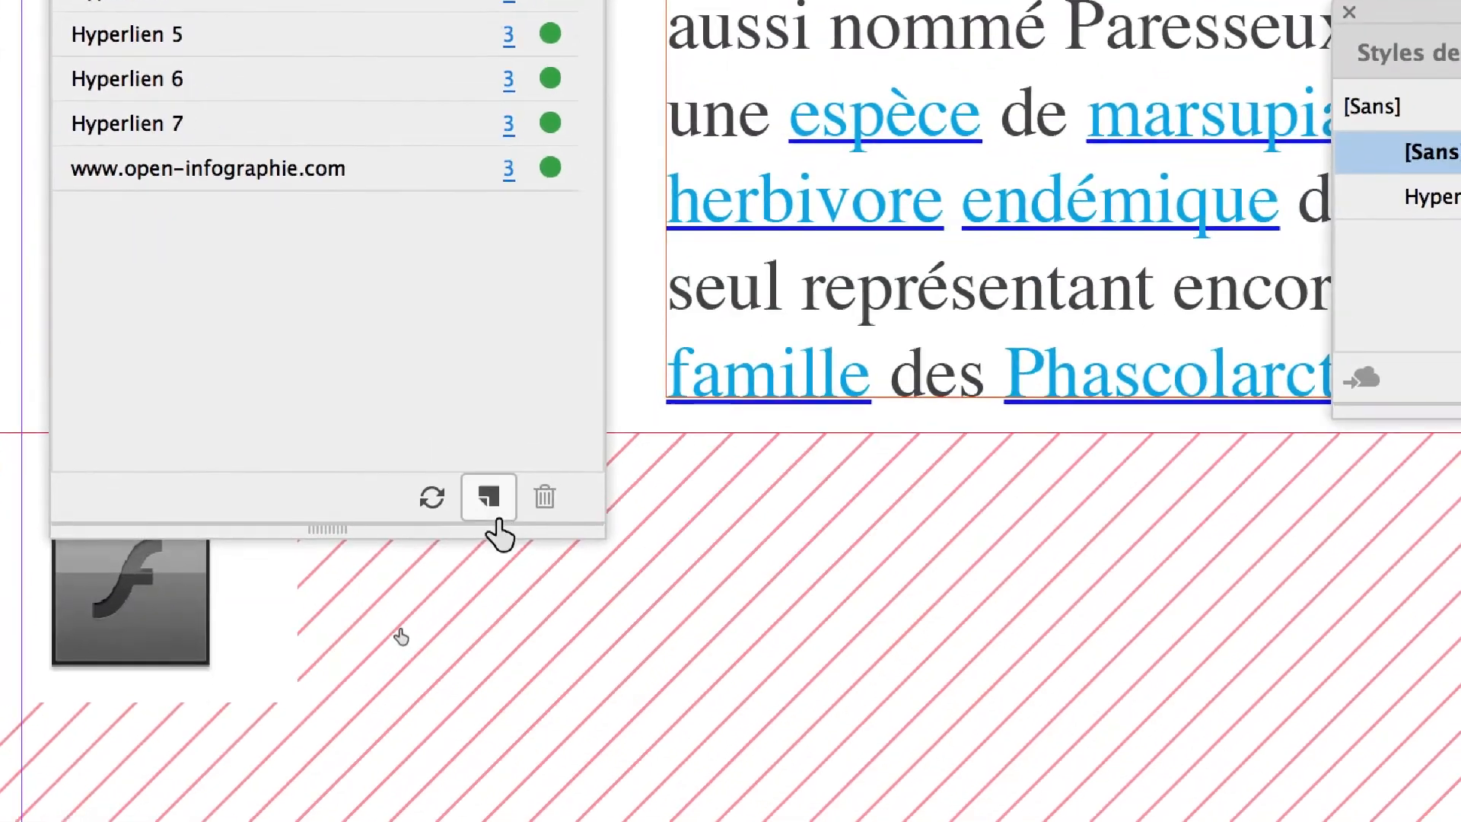
click(493, 510)
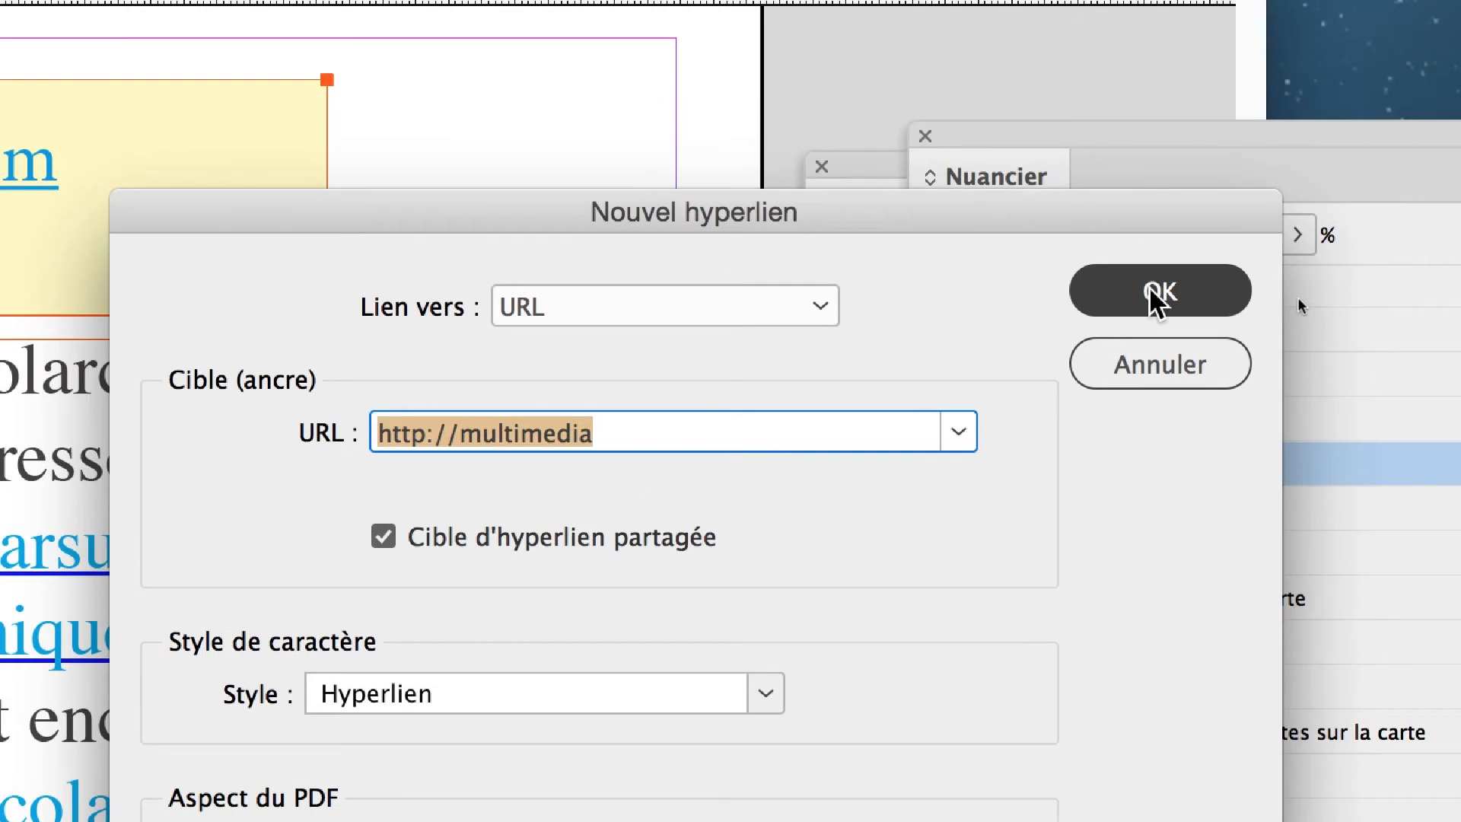
click(1446, 249)
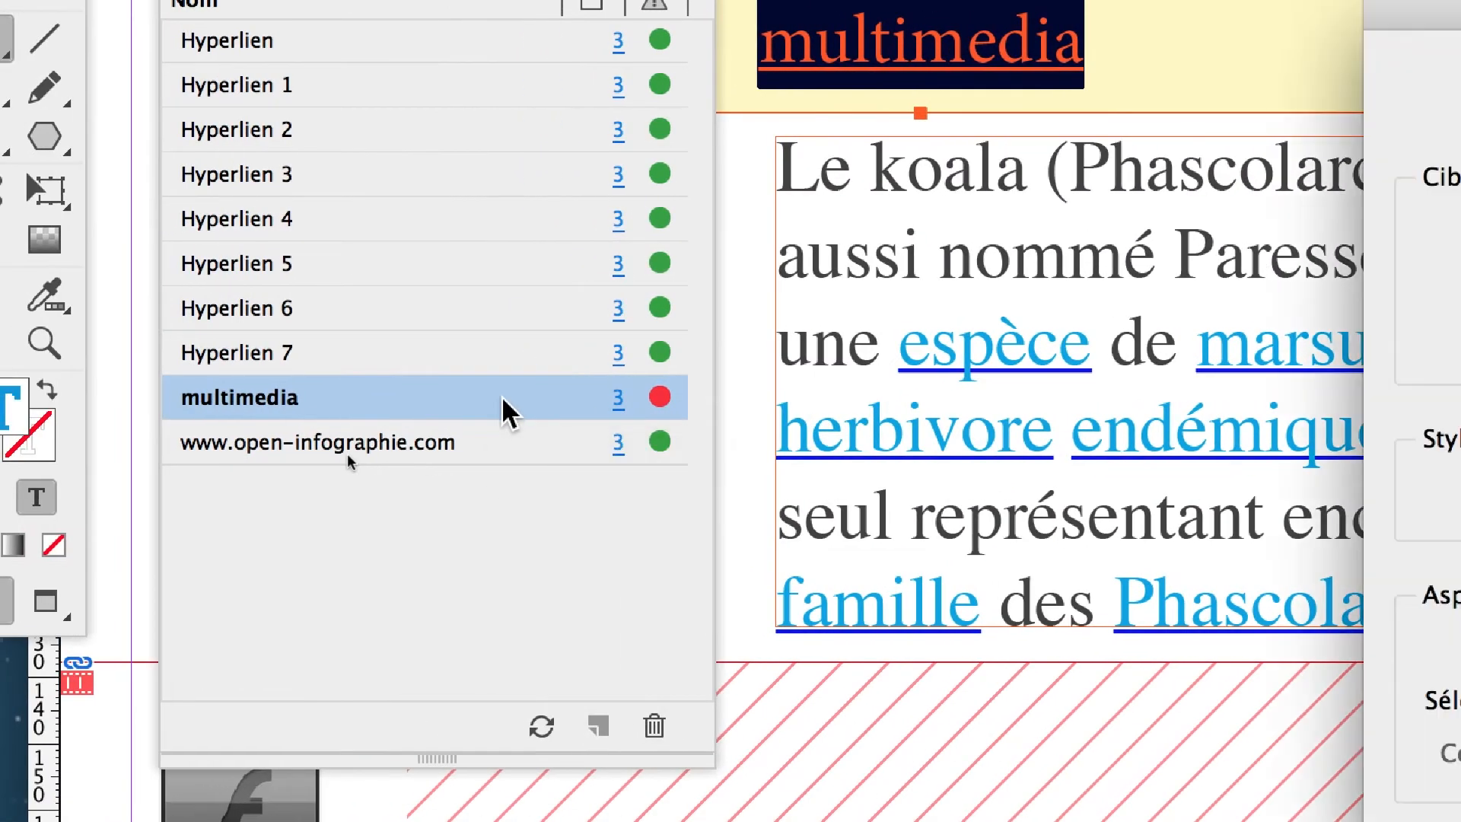
double_click(503, 400)
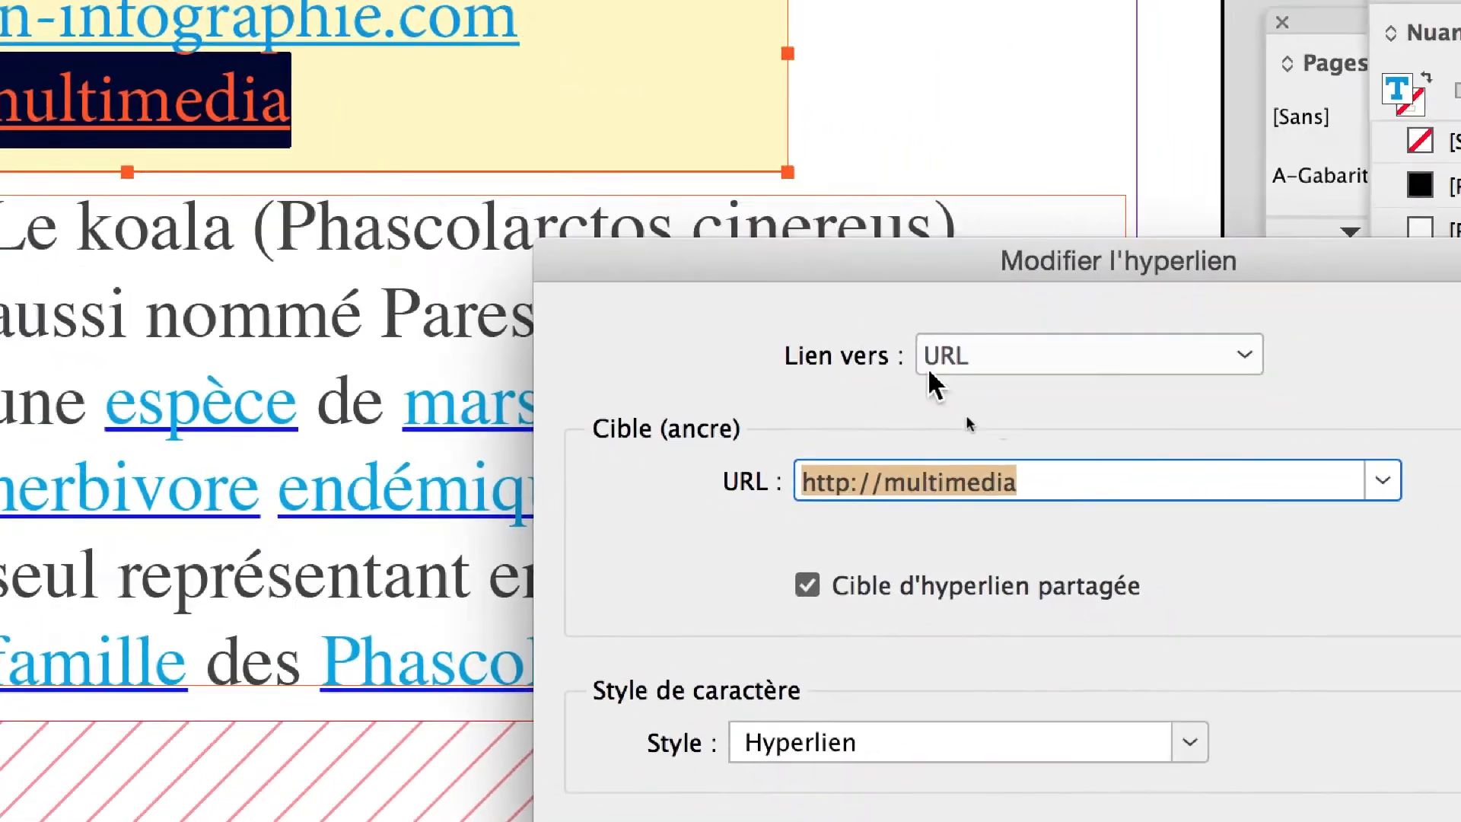
click(1036, 479)
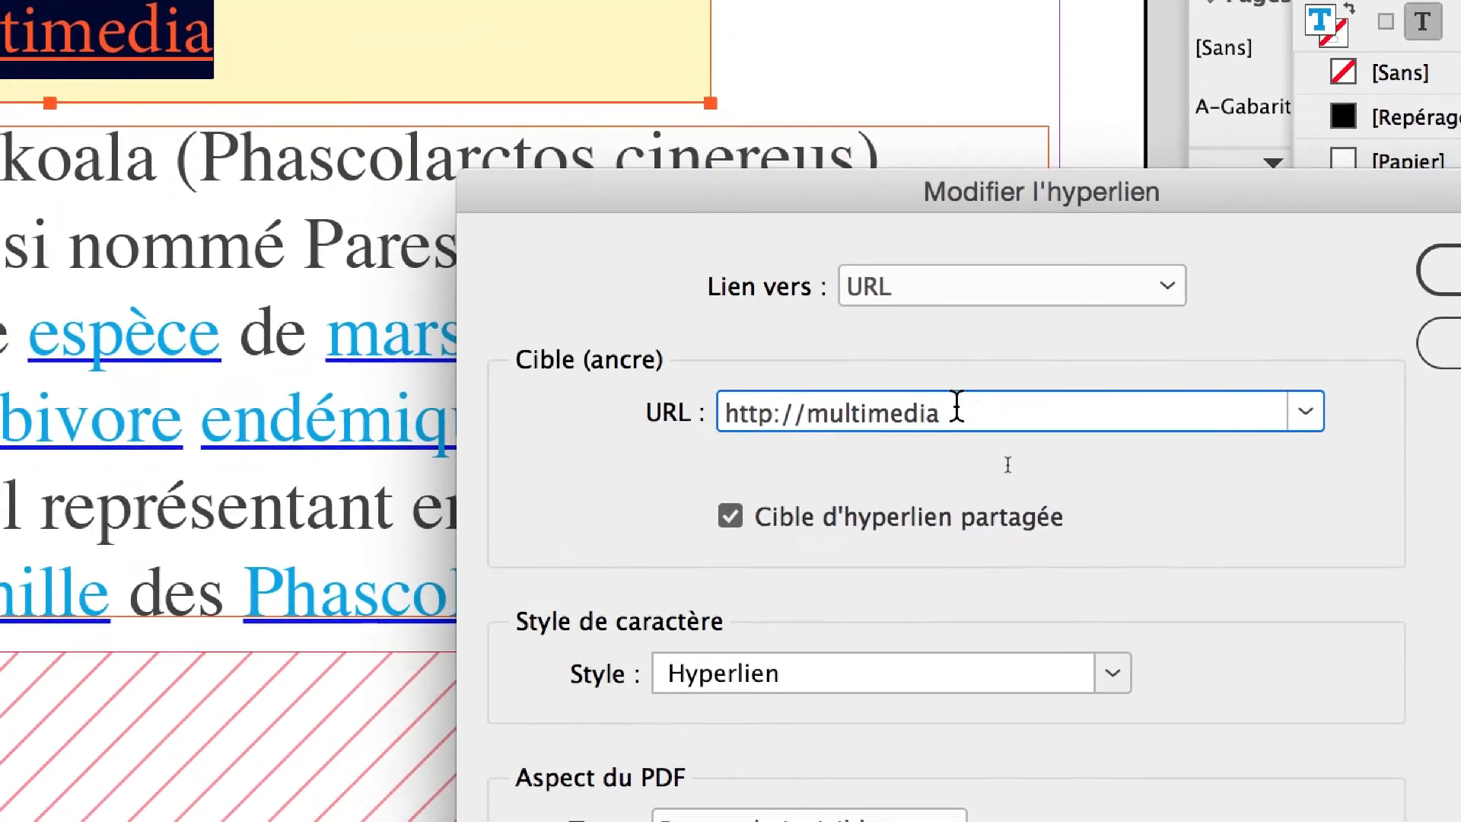
drag(956, 408, 817, 423)
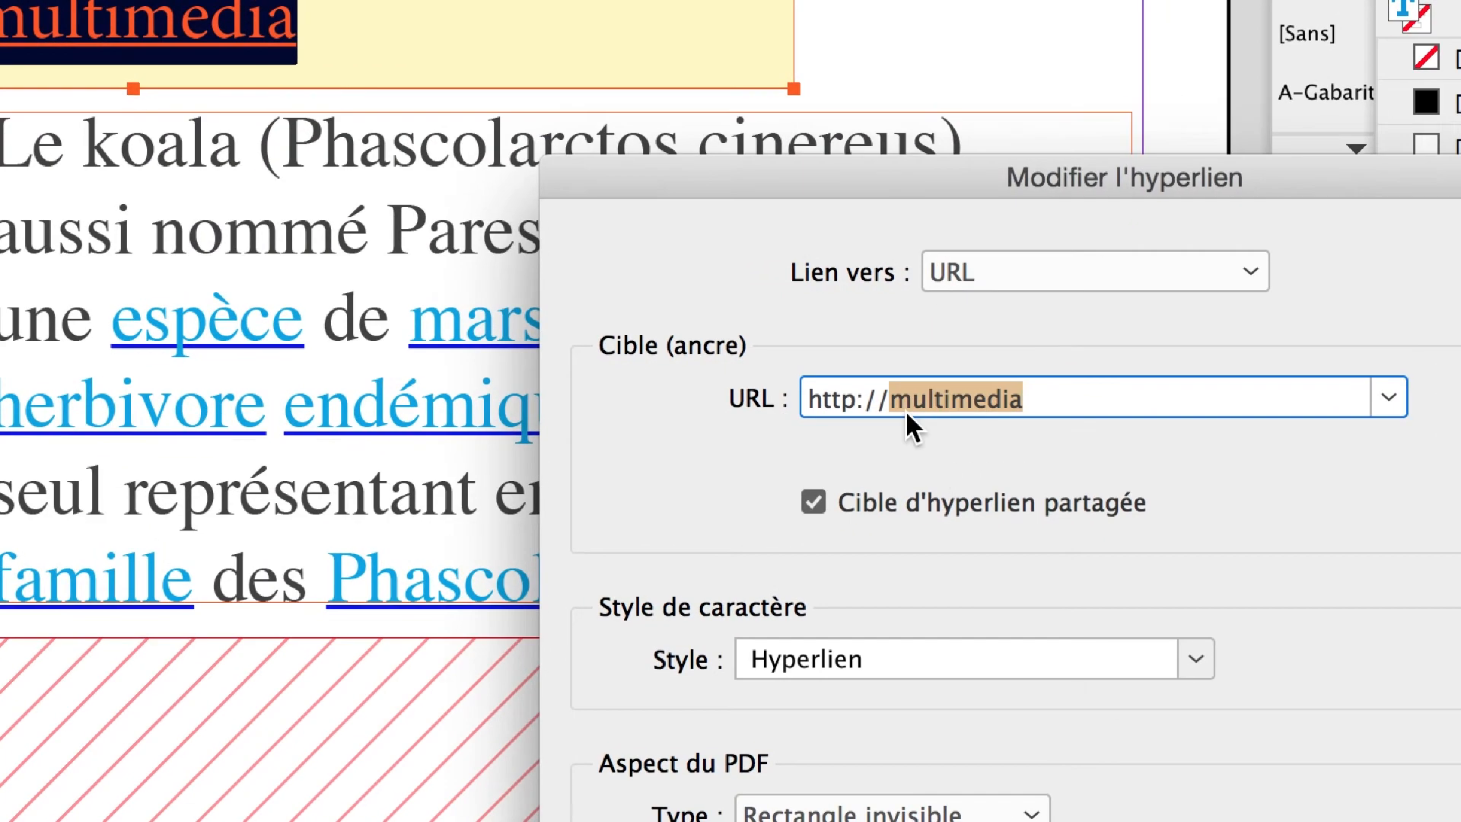
text(www.adobe.com)
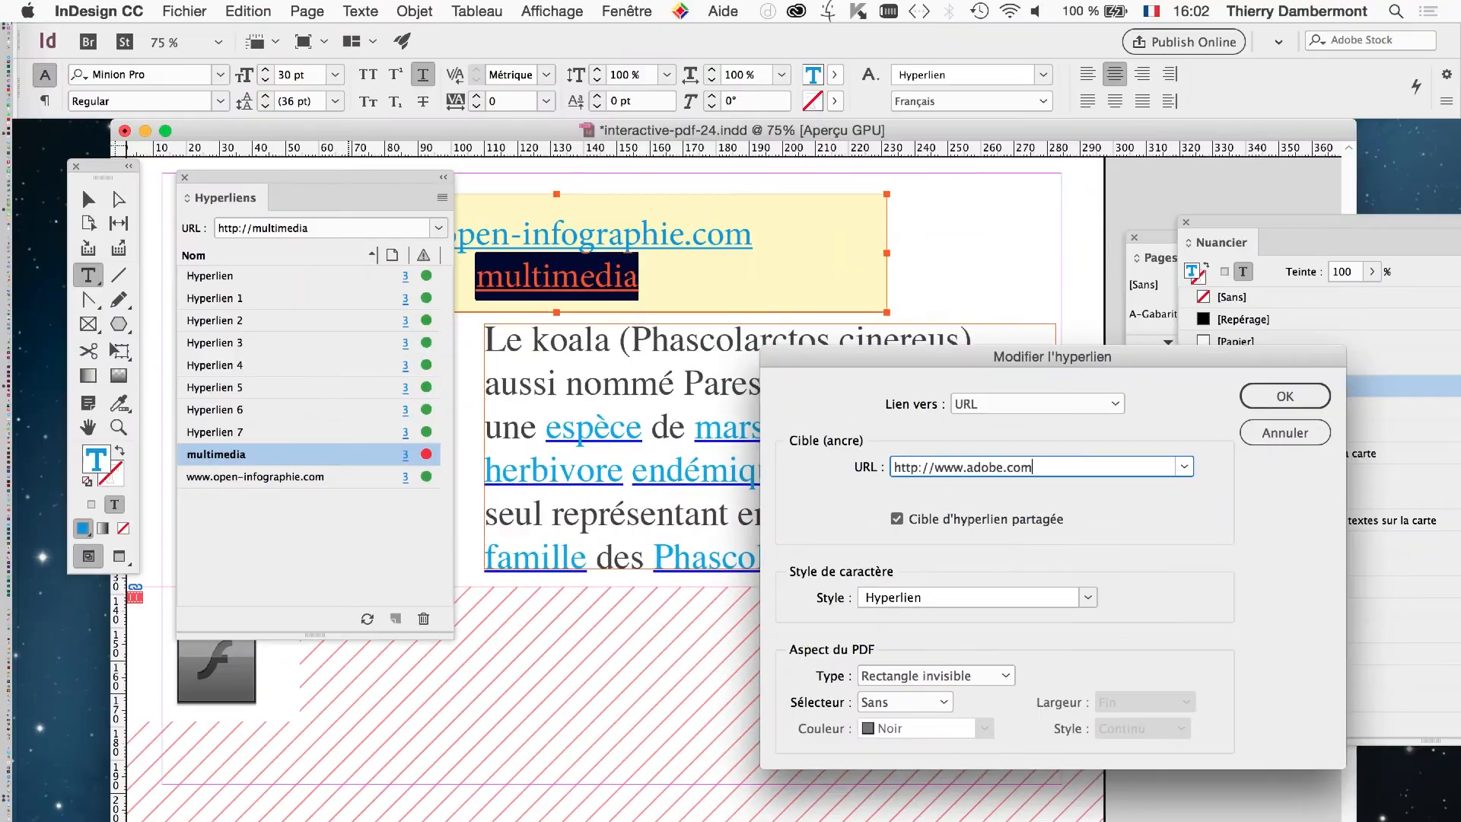
key(Return)
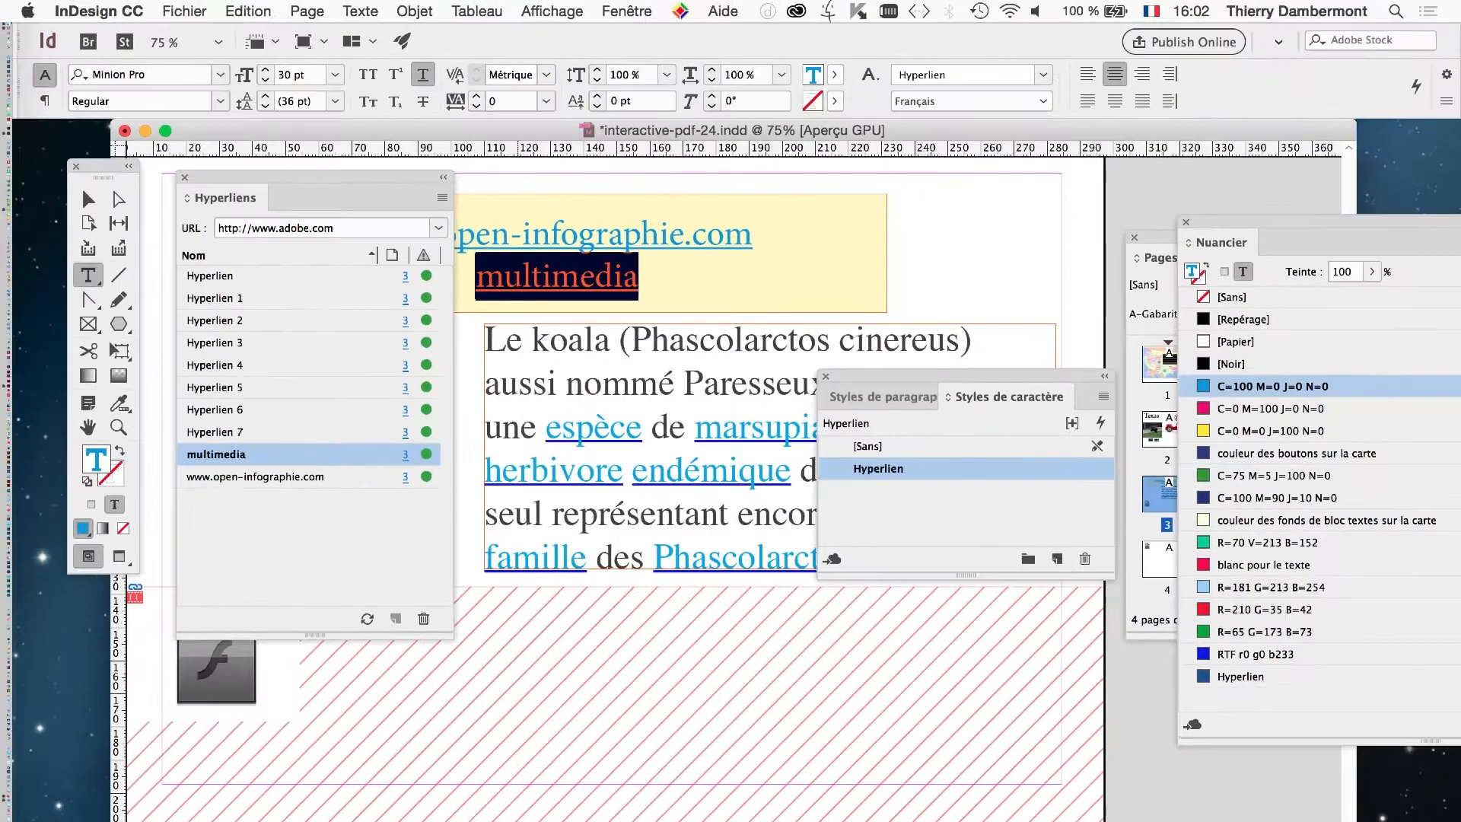
click(183, 13)
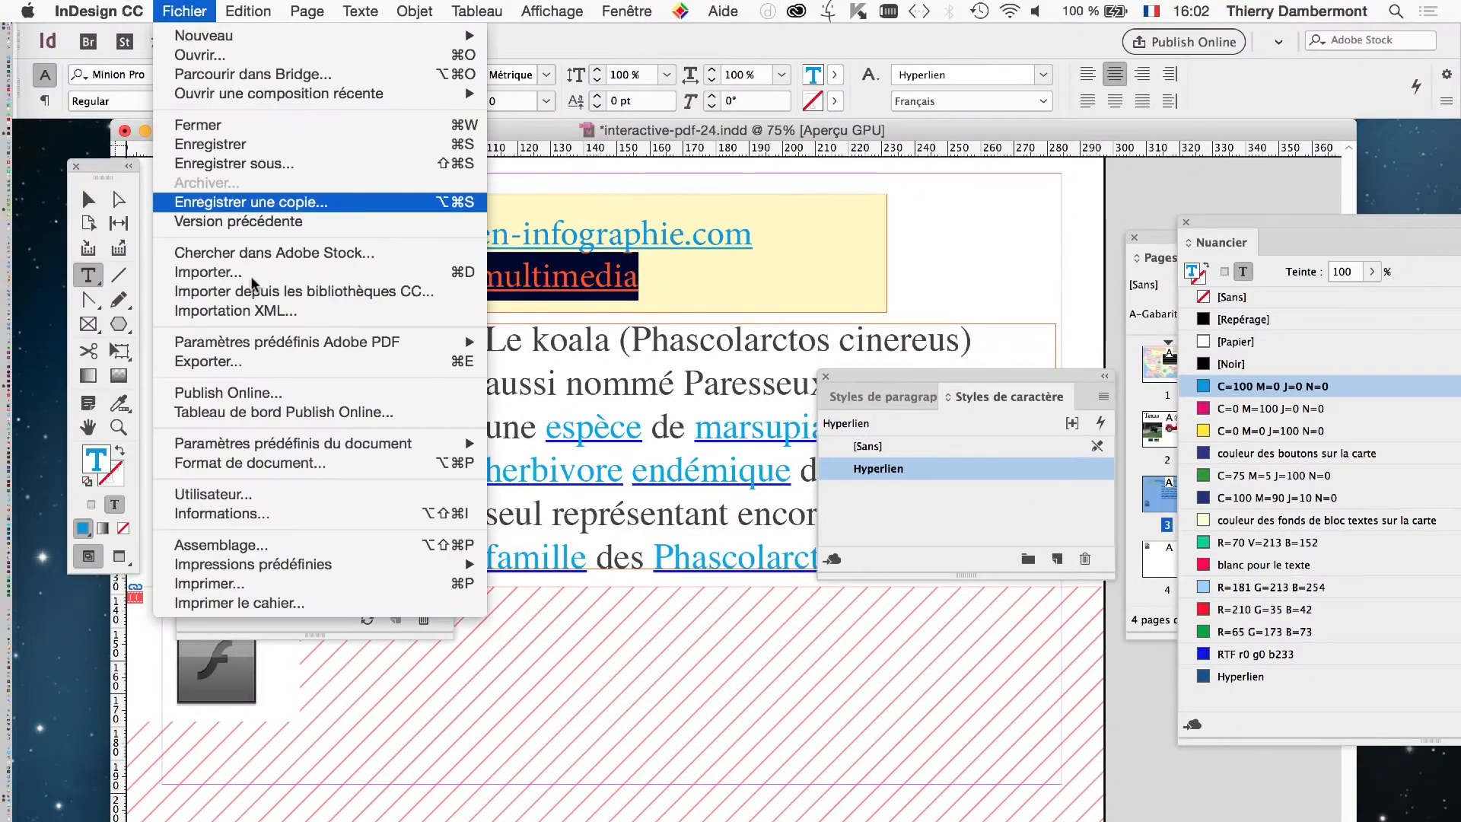
click(259, 363)
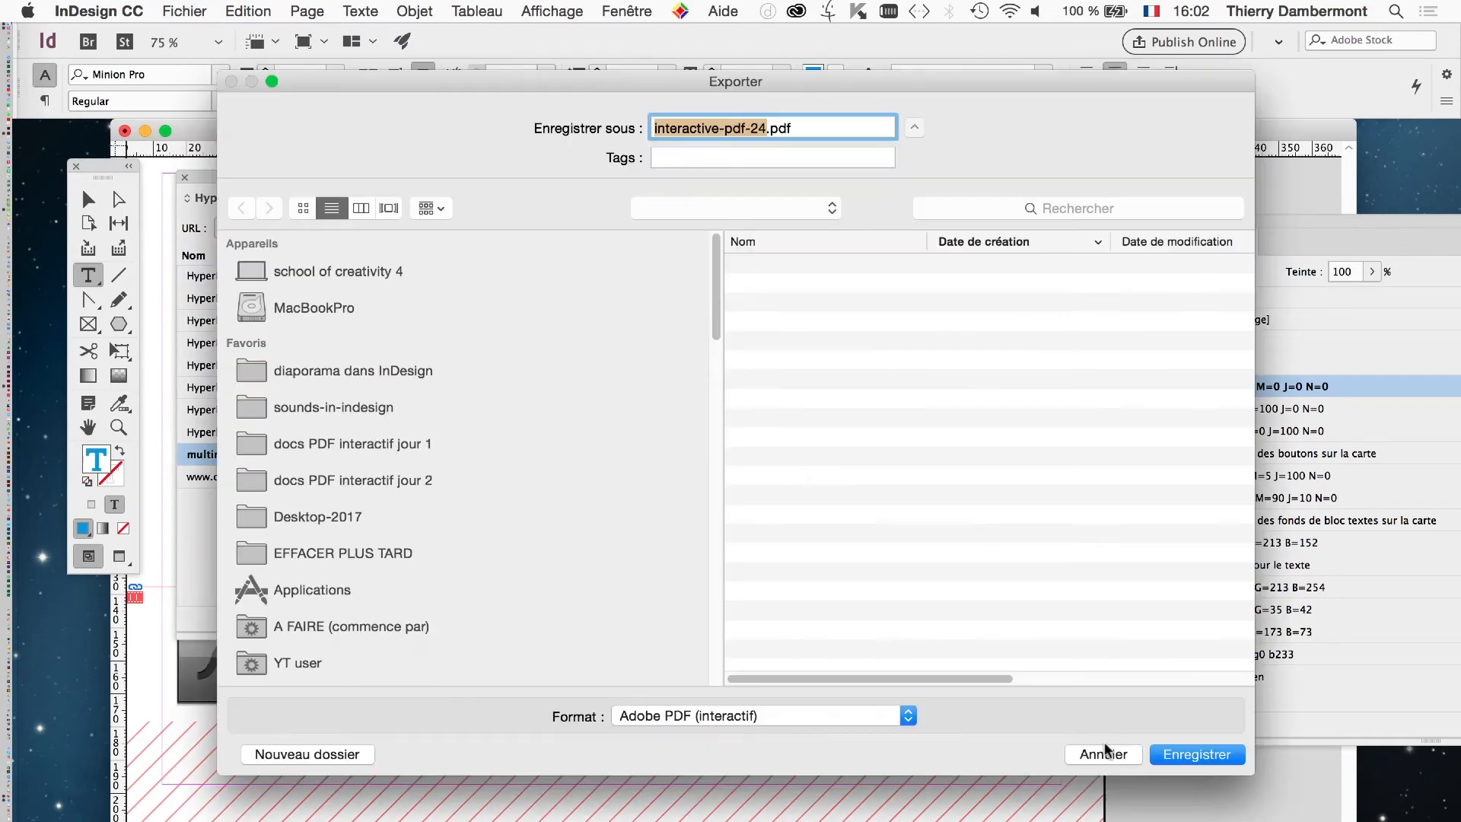
click(1105, 749)
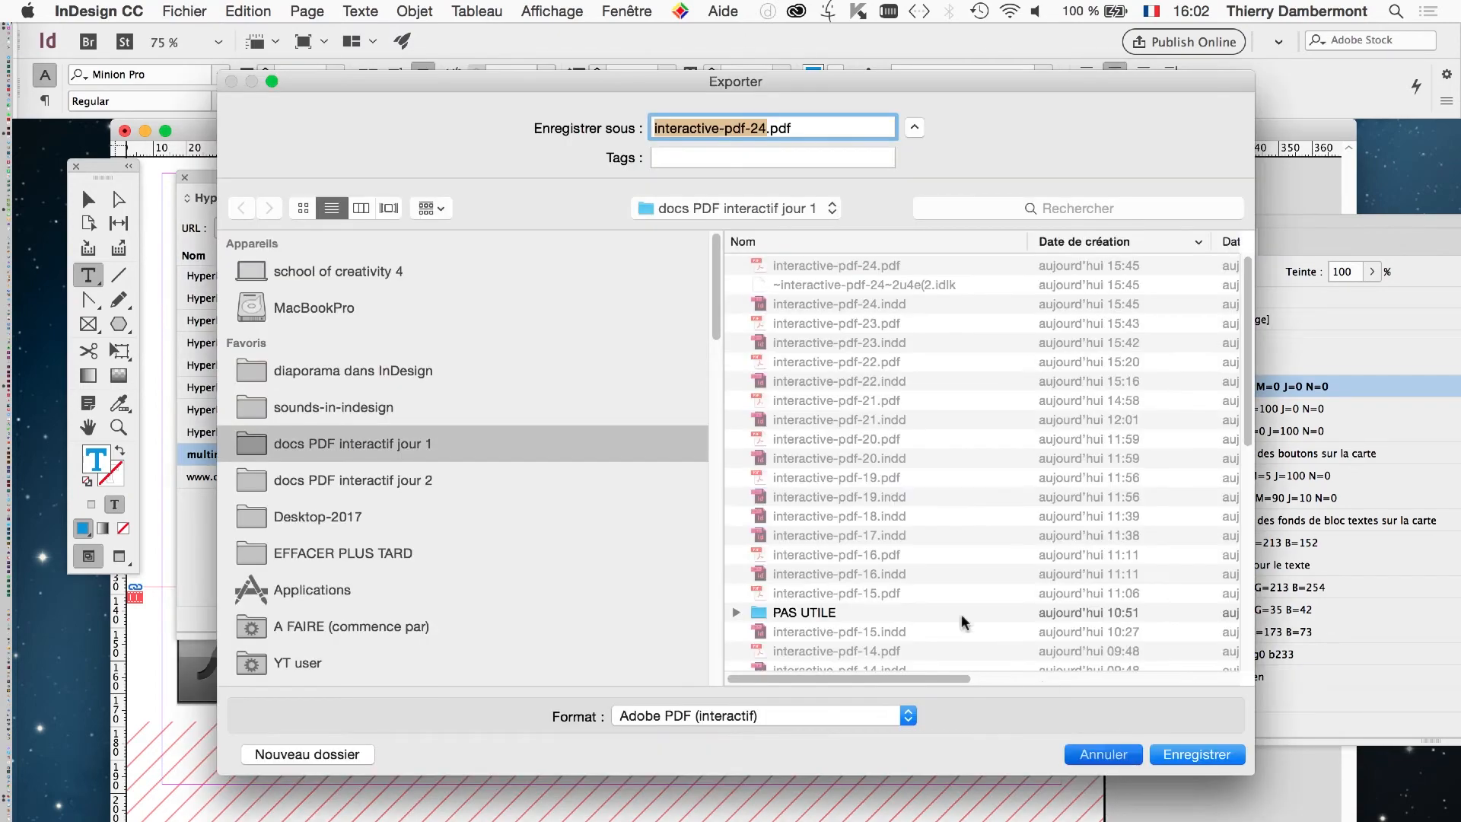
Save the document under the new name interactive-pdf-25.indd in the docs PDF interactif jour 1 folder
click(189, 7)
click(228, 163)
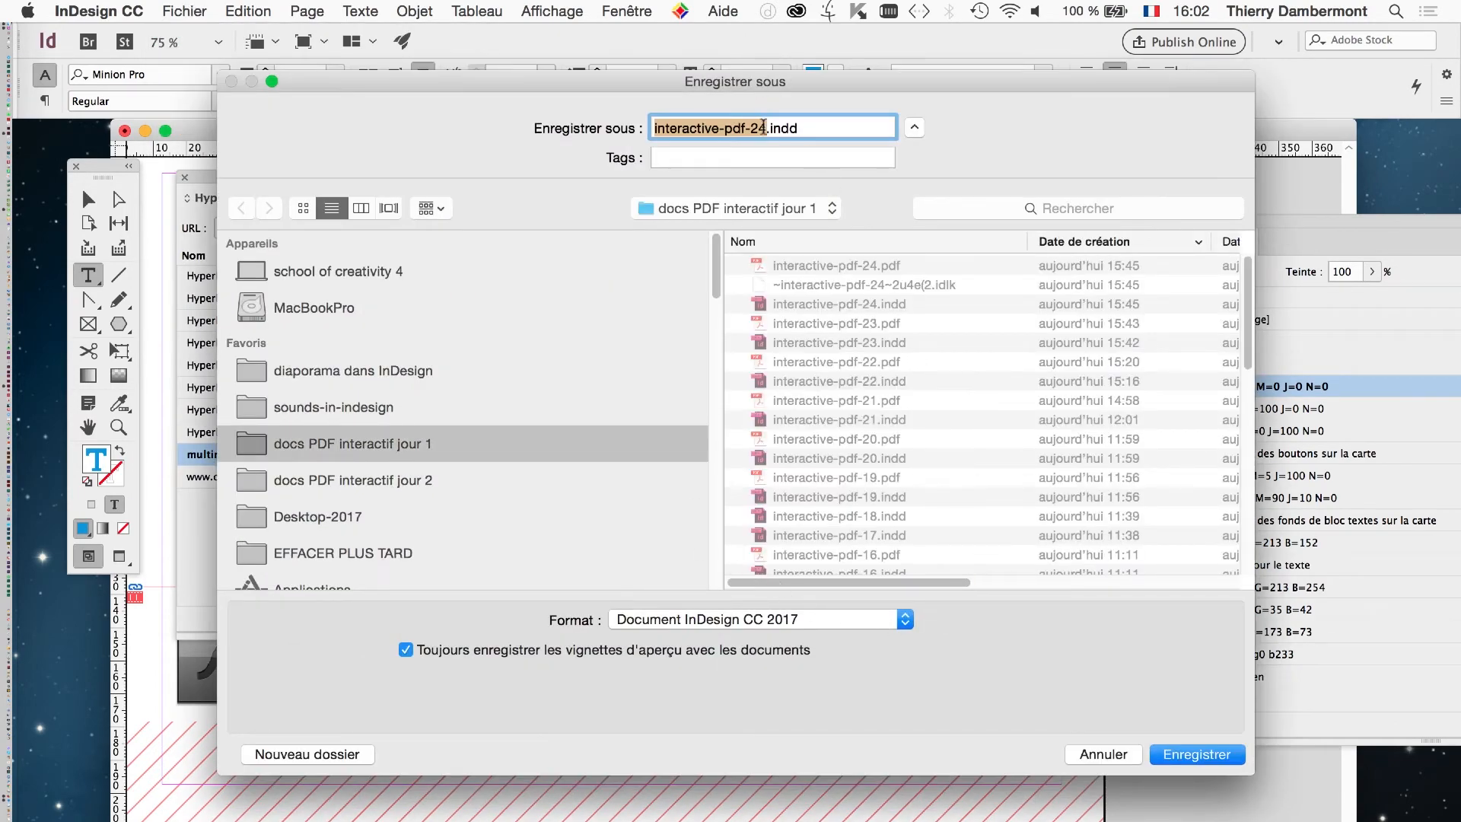
click(767, 128)
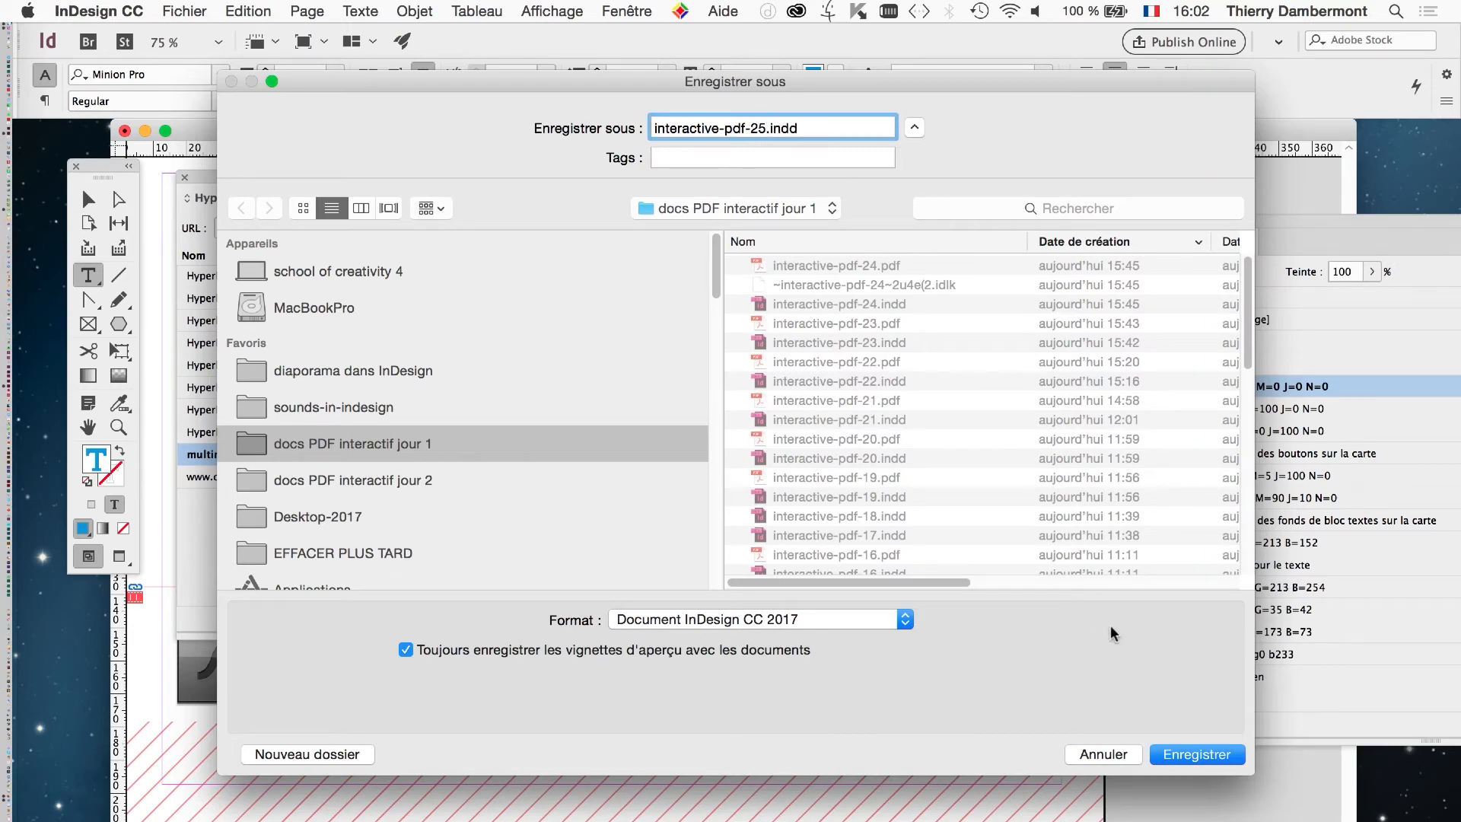
click(1217, 755)
Export the document as an interactive Adobe PDF named interactive-pdf-25.pdf
click(184, 11)
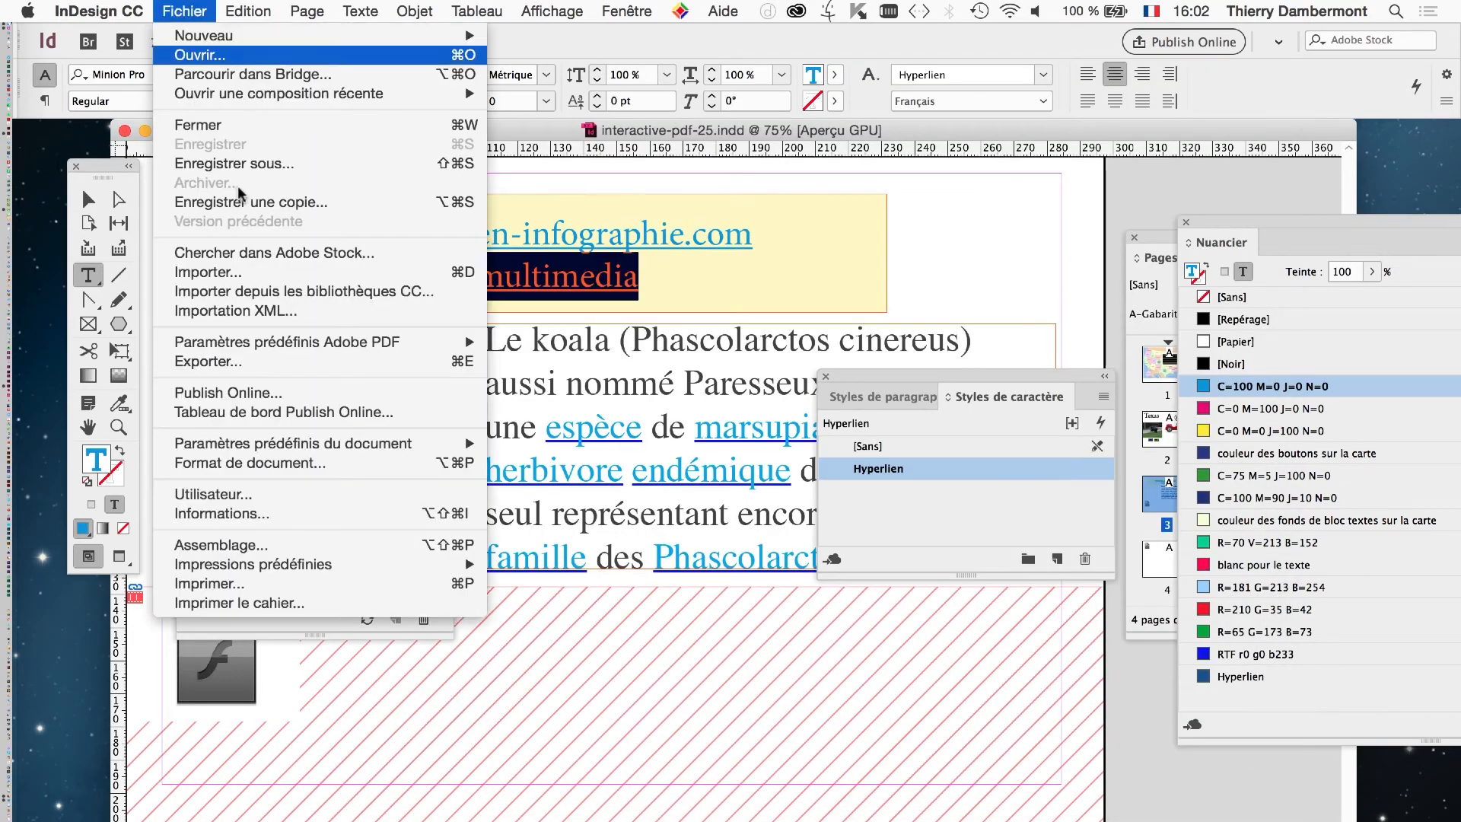
click(271, 360)
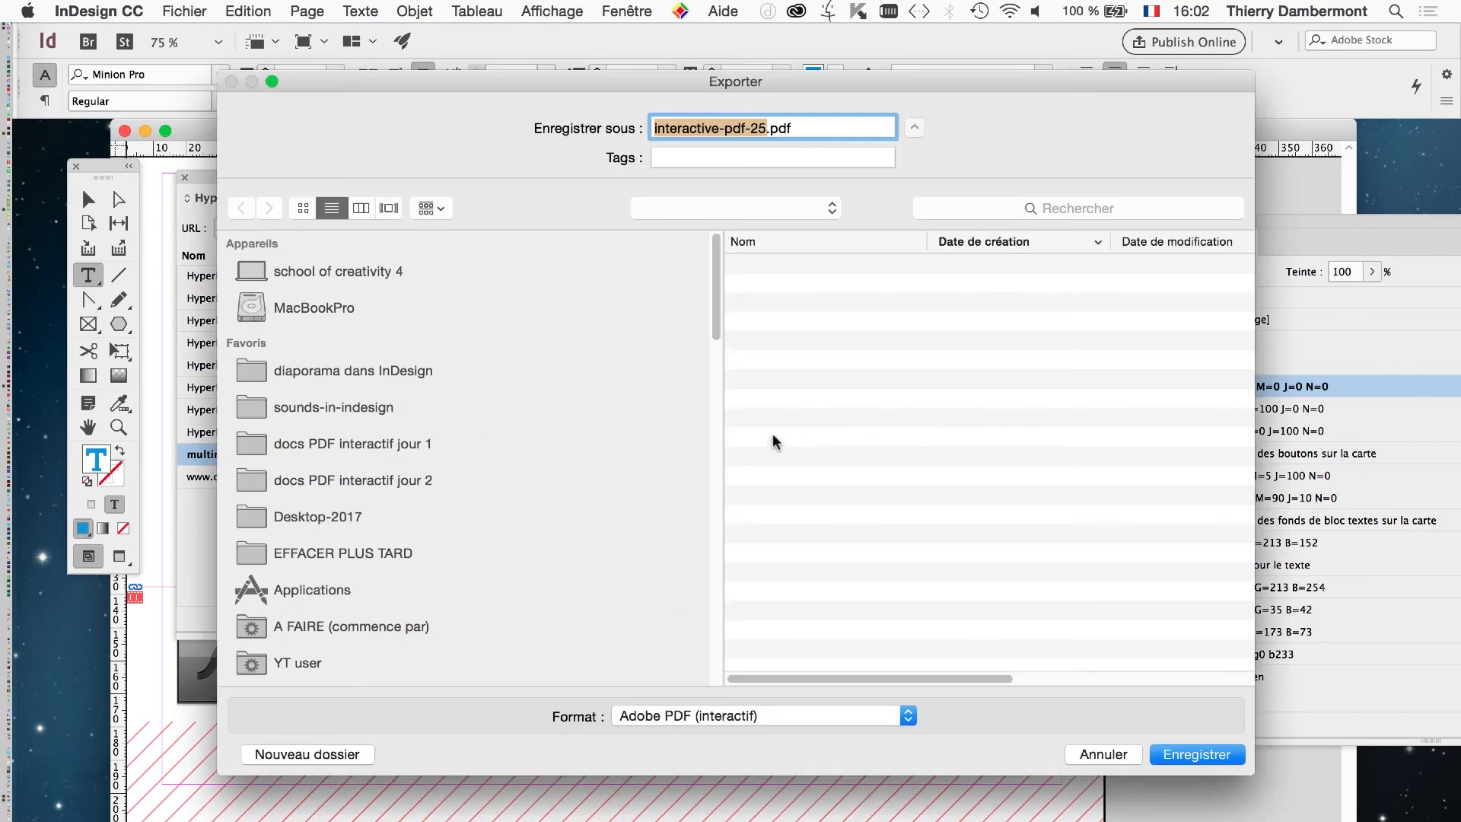
click(1215, 756)
click(1211, 790)
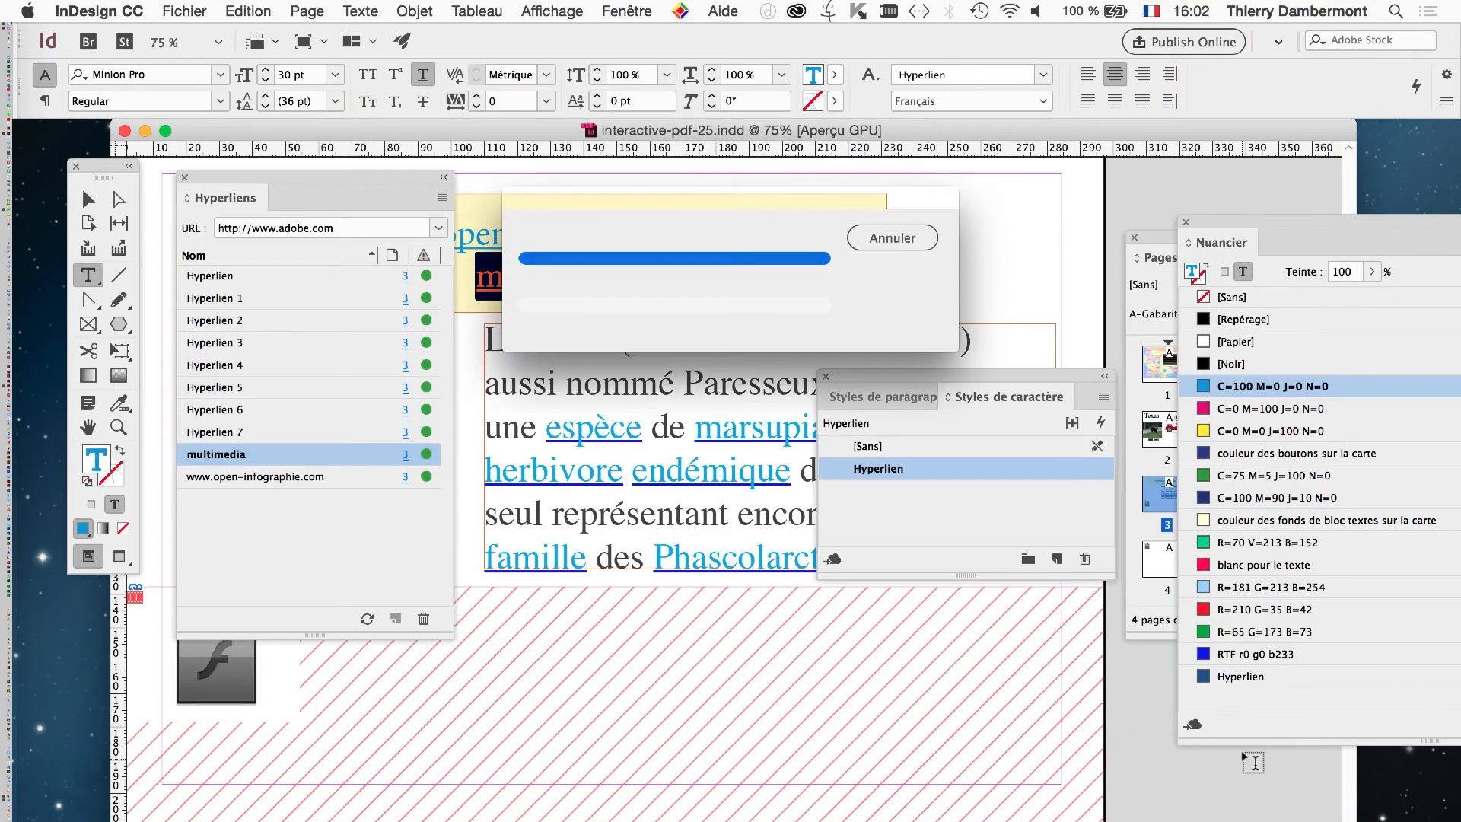